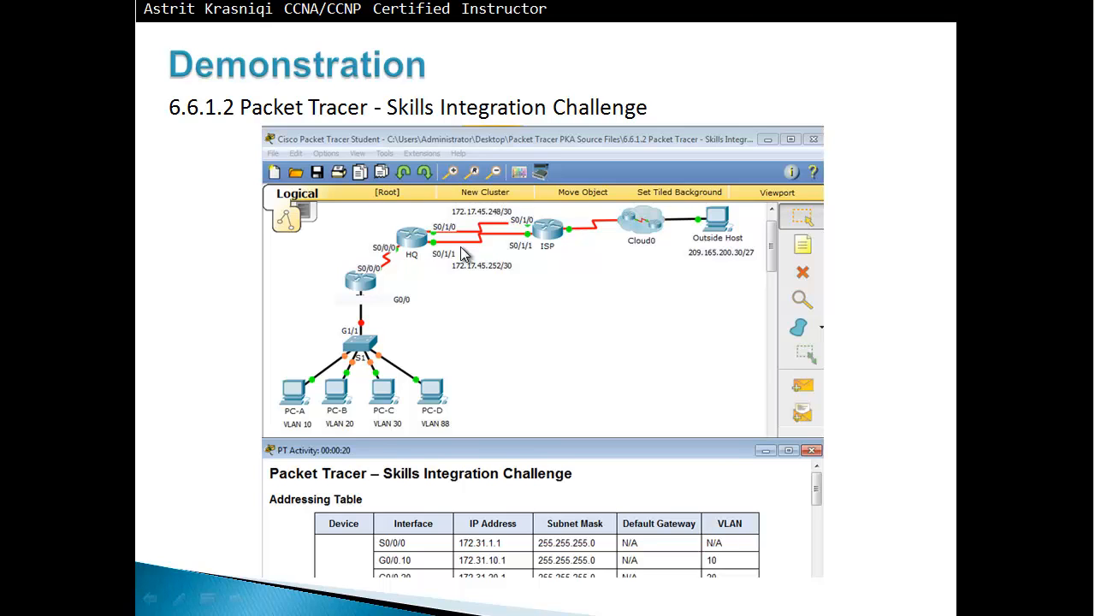
- Leave the slide show and open 6.6.1.2 Packet Tracer - Skills Integration Challenge from the Packet Tracer PKA Source Files folder, skipping the user profile
right_click(755, 348)
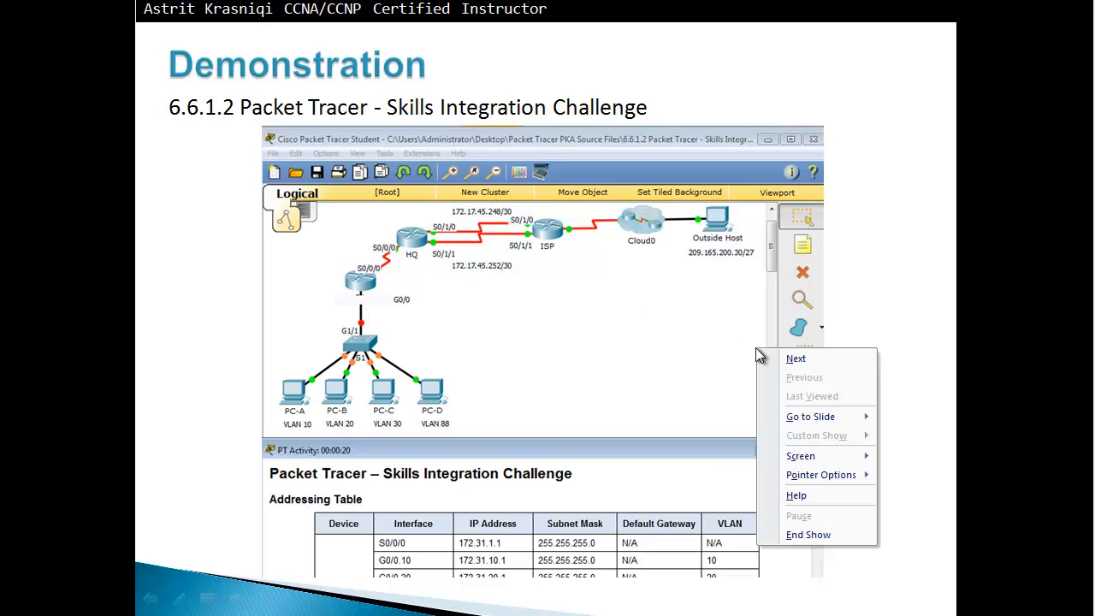
click(812, 539)
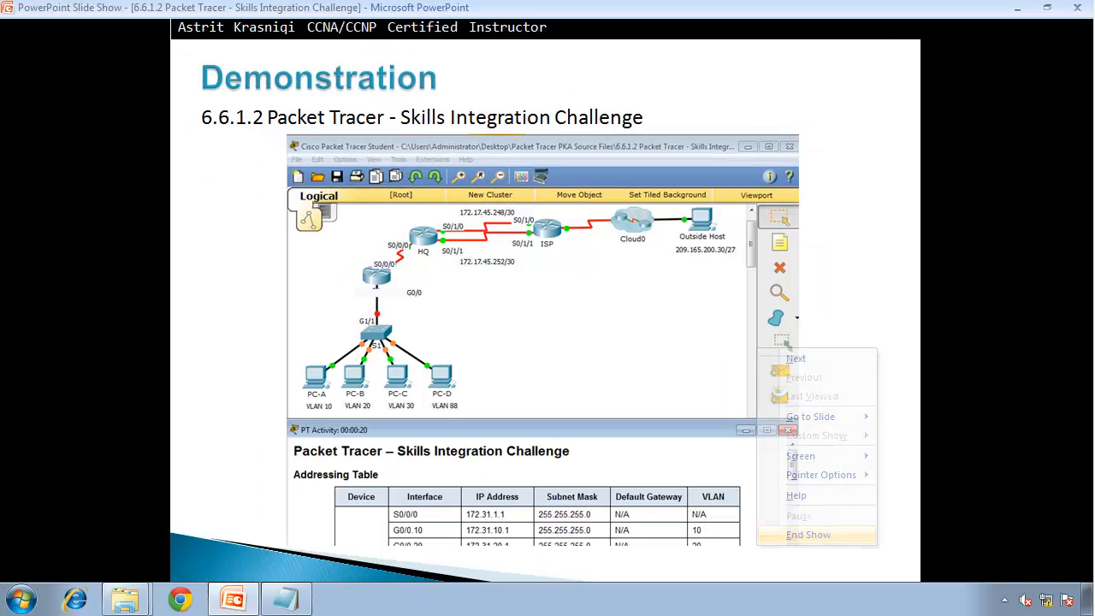
mouse_move(132, 601)
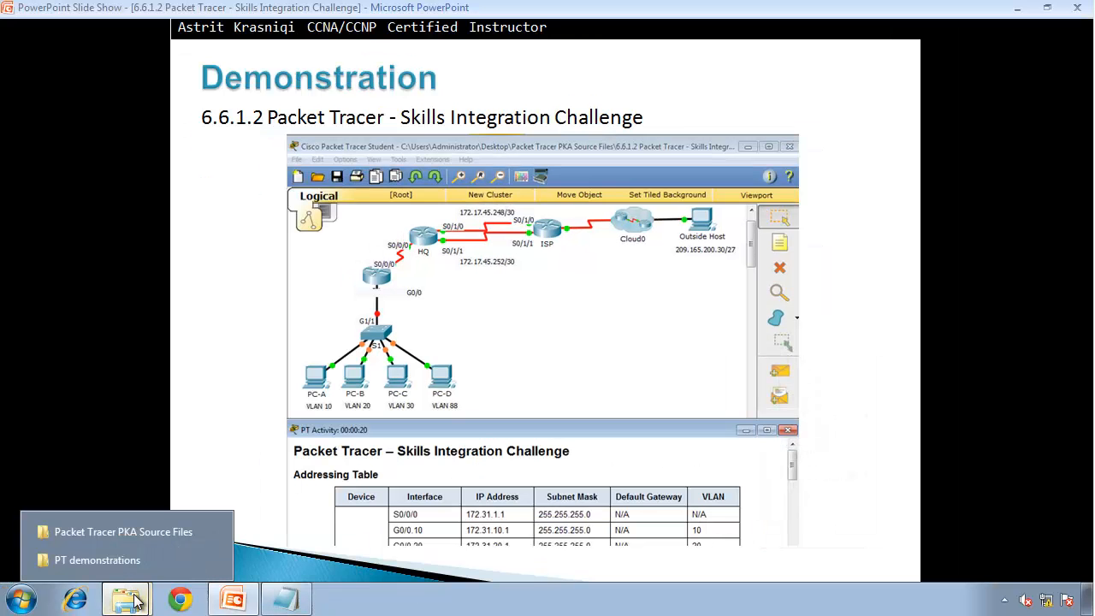
click(131, 534)
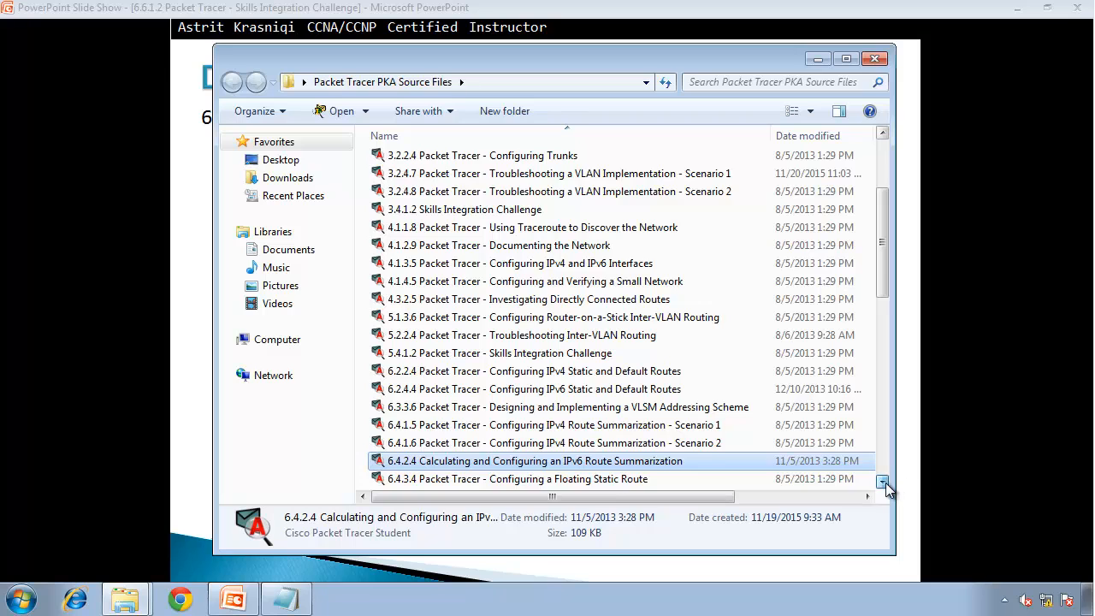
scroll(885, 482, down, 3)
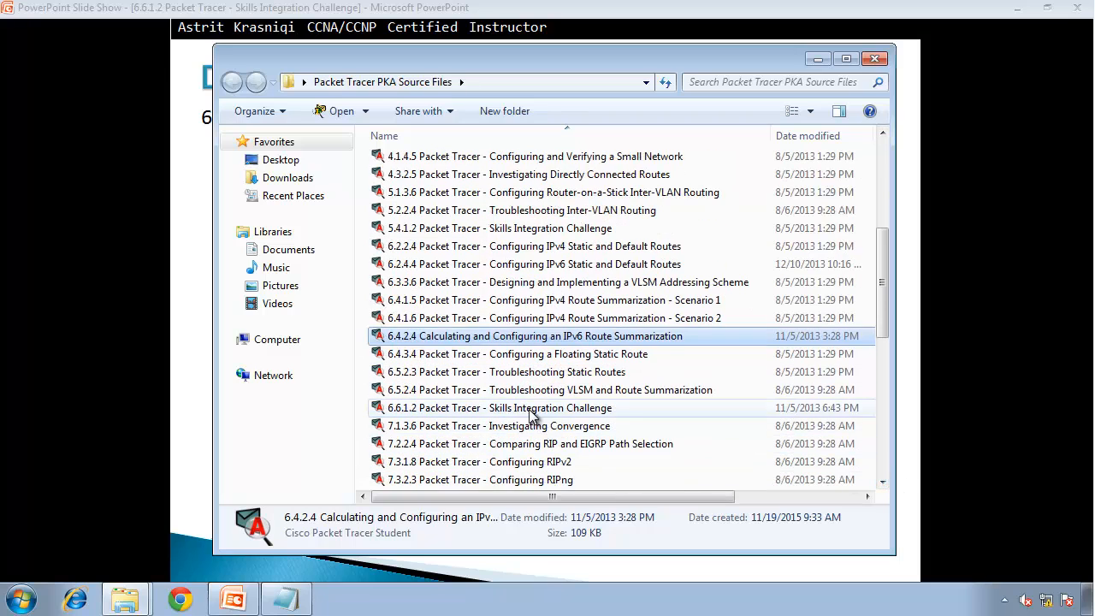
double_click(535, 409)
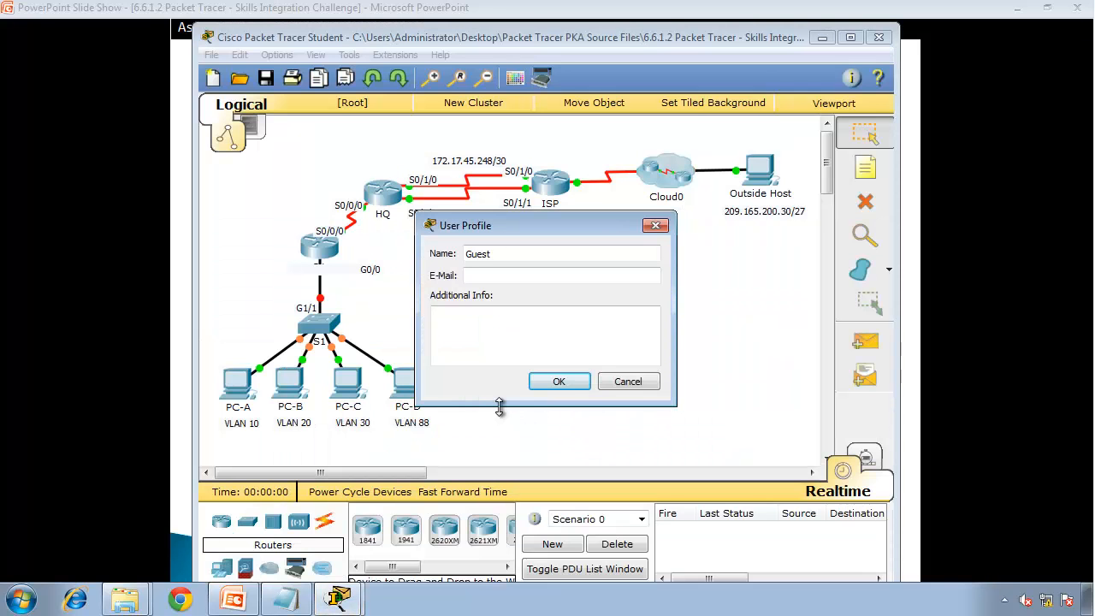
click(625, 385)
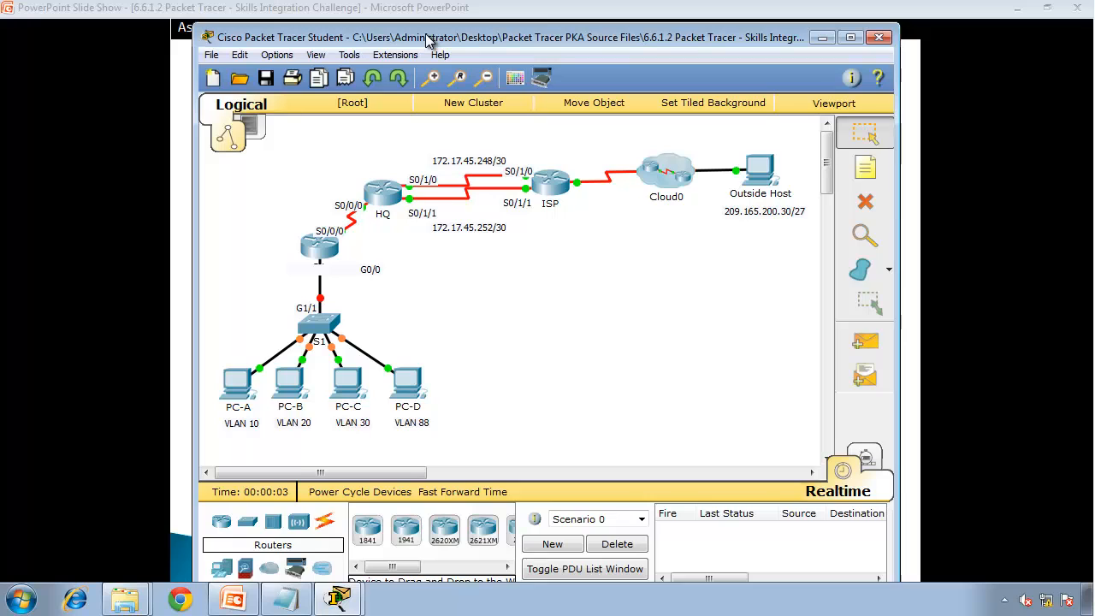
- Arrange the network topology window and the activity instructions side by side, each filling half of the screen
drag(428, 41, 1094, 15)
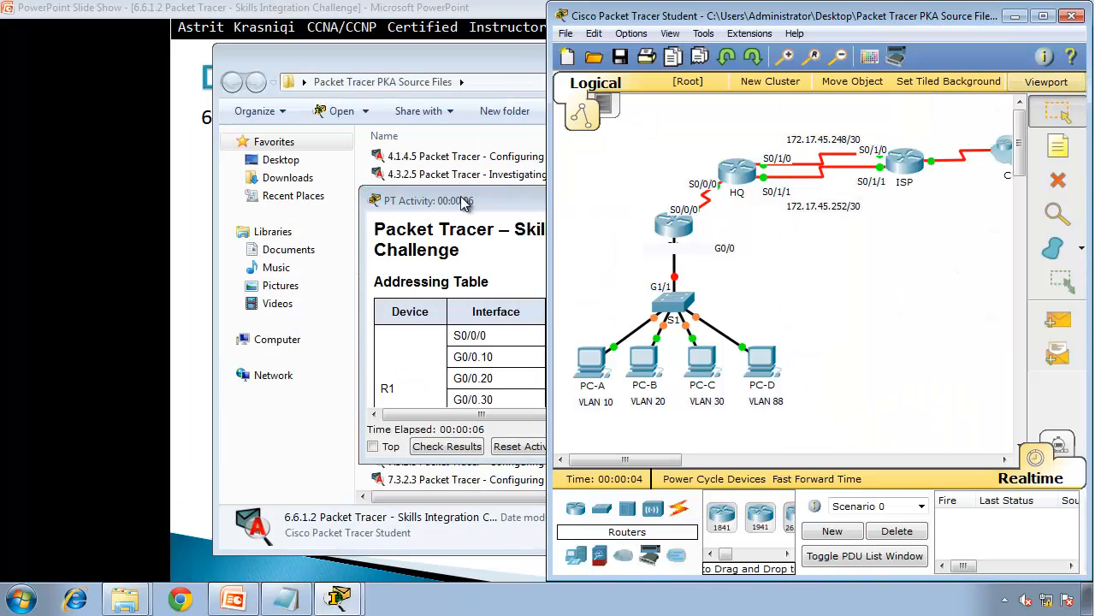
double_click(462, 199)
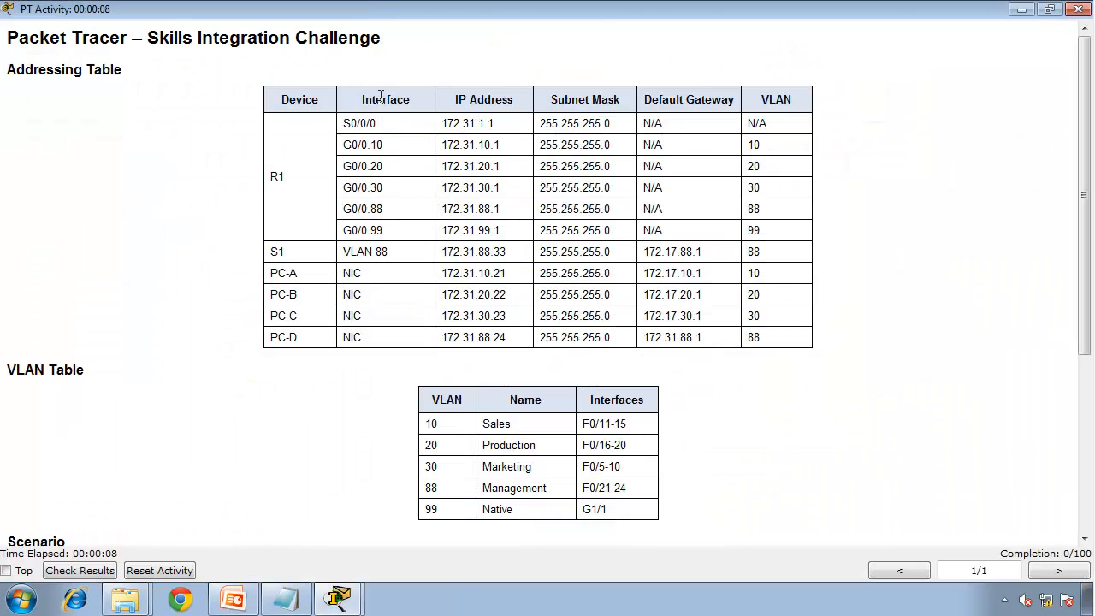
double_click(374, 12)
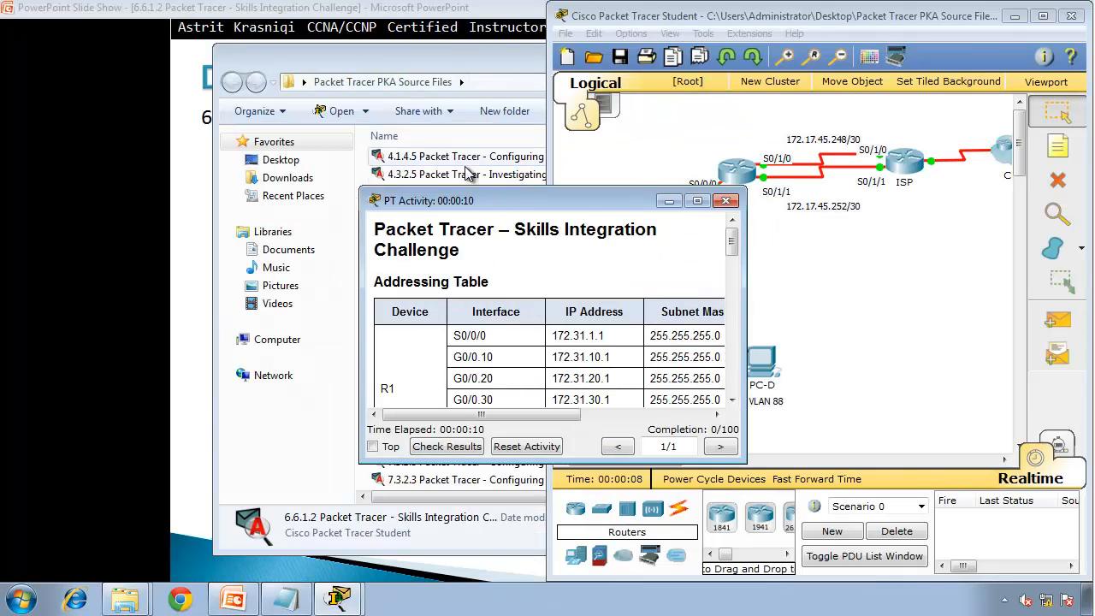
drag(493, 202, 1, 124)
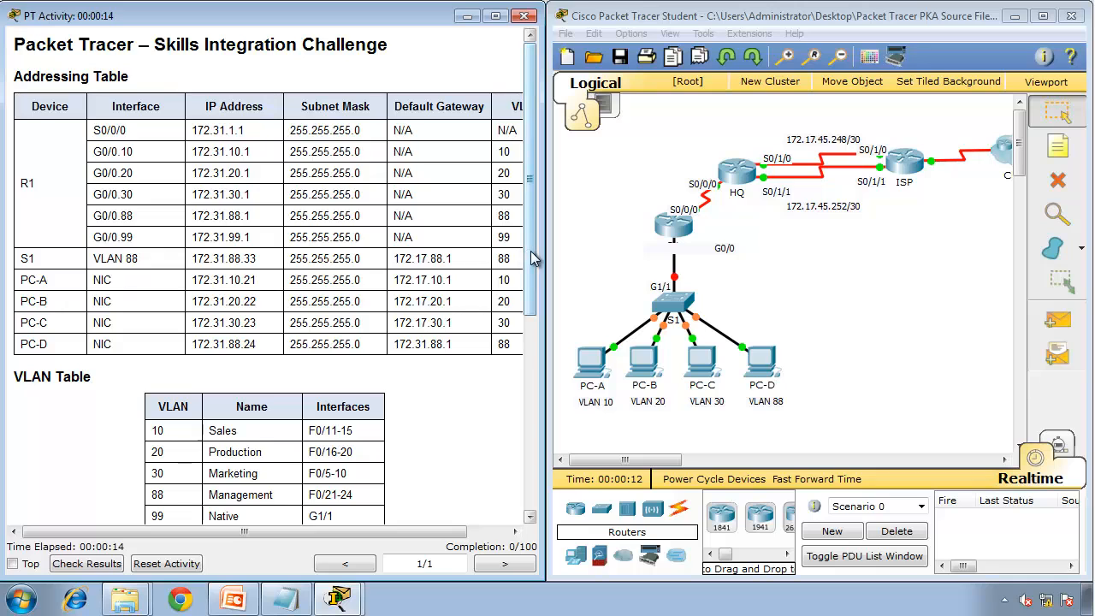
- Review the activity's VLAN table, scenario and requirements against the topology, then return to the addressing table
drag(525, 254, 499, 471)
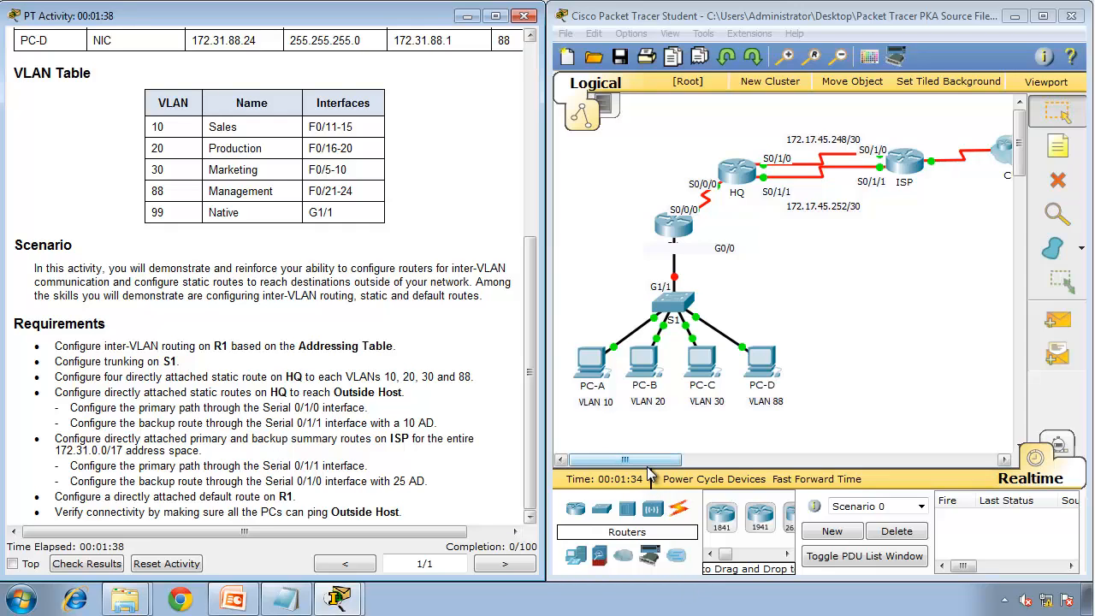
mouse_move(650, 461)
mouse_down()
mouse_move(697, 463)
mouse_move(640, 466)
mouse_up()
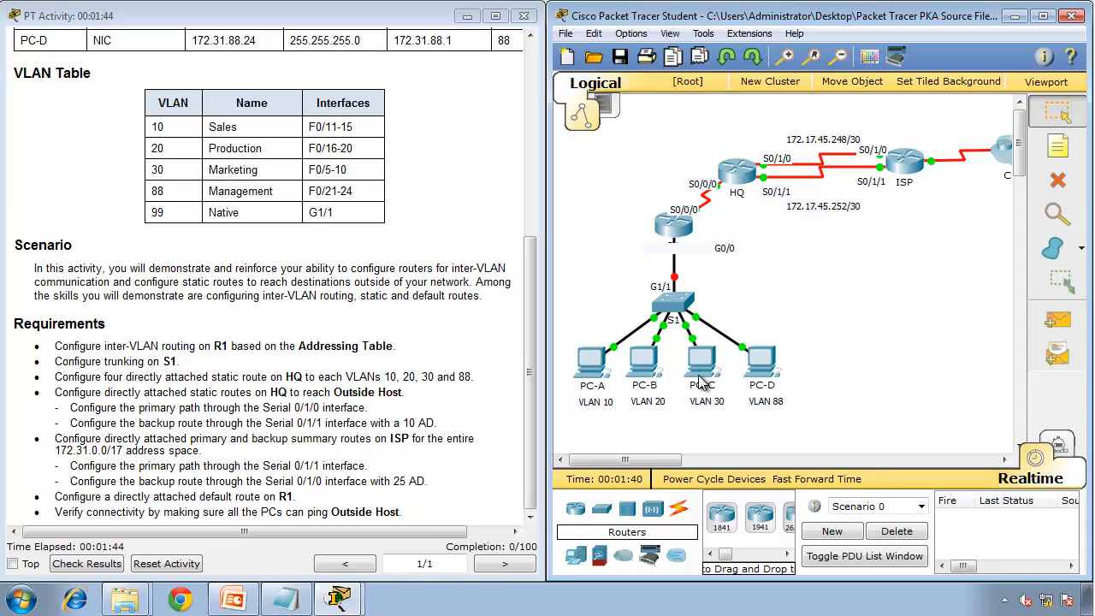
double_click(655, 403)
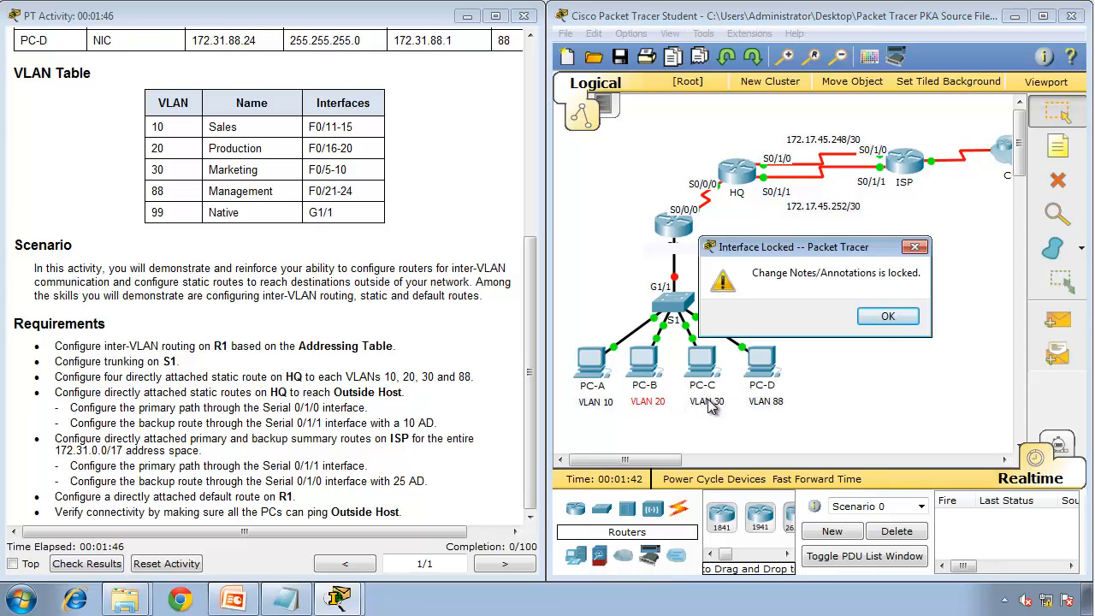
click(887, 316)
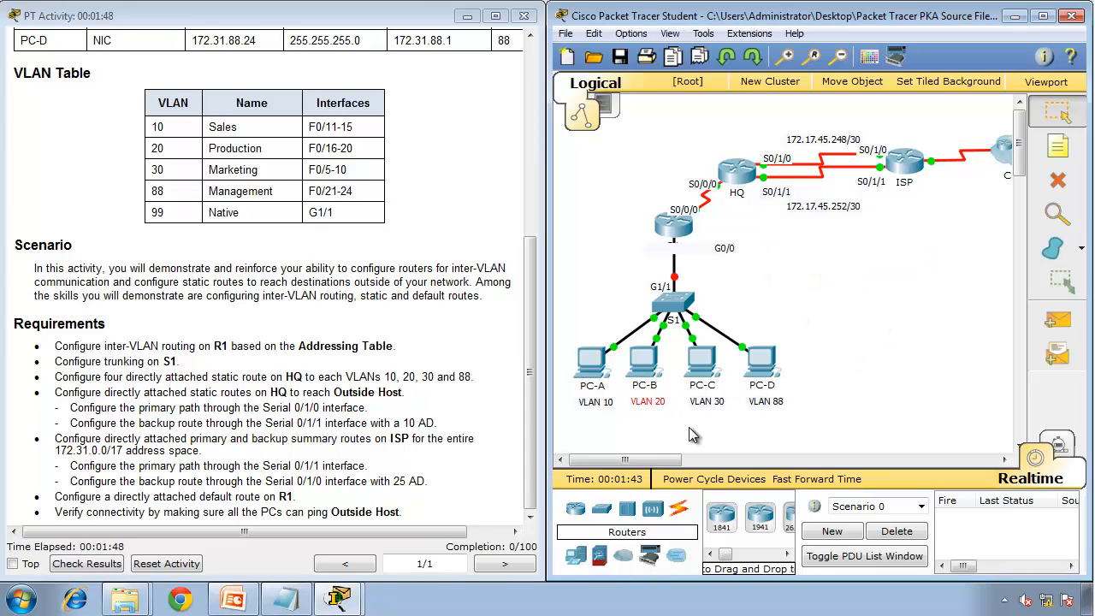
click(534, 188)
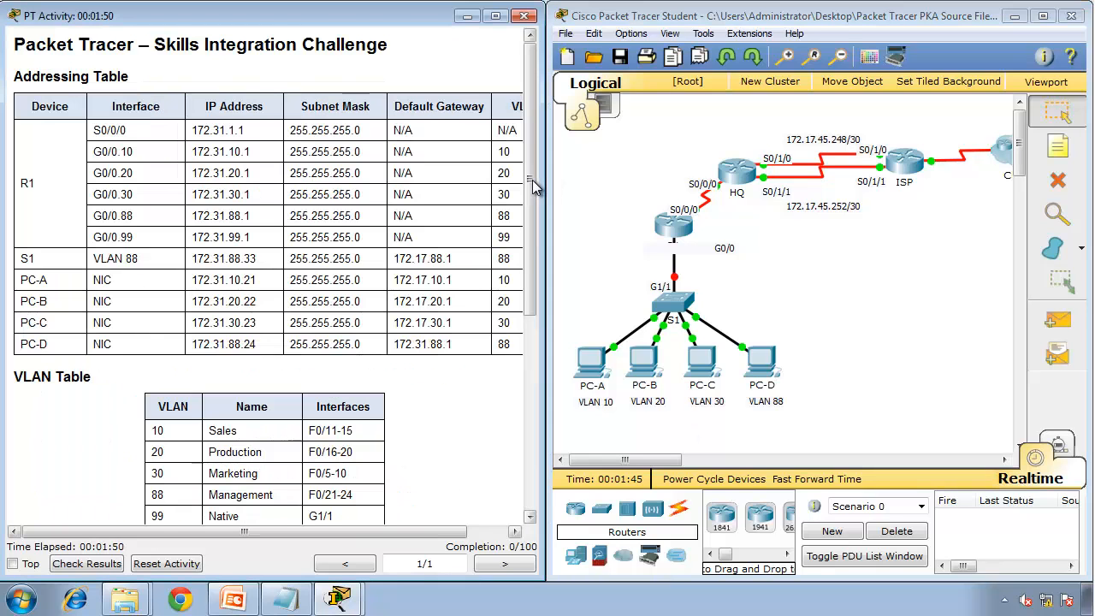
- Open router R1's command line and fit it beside a narrowed activity instructions window
click(672, 230)
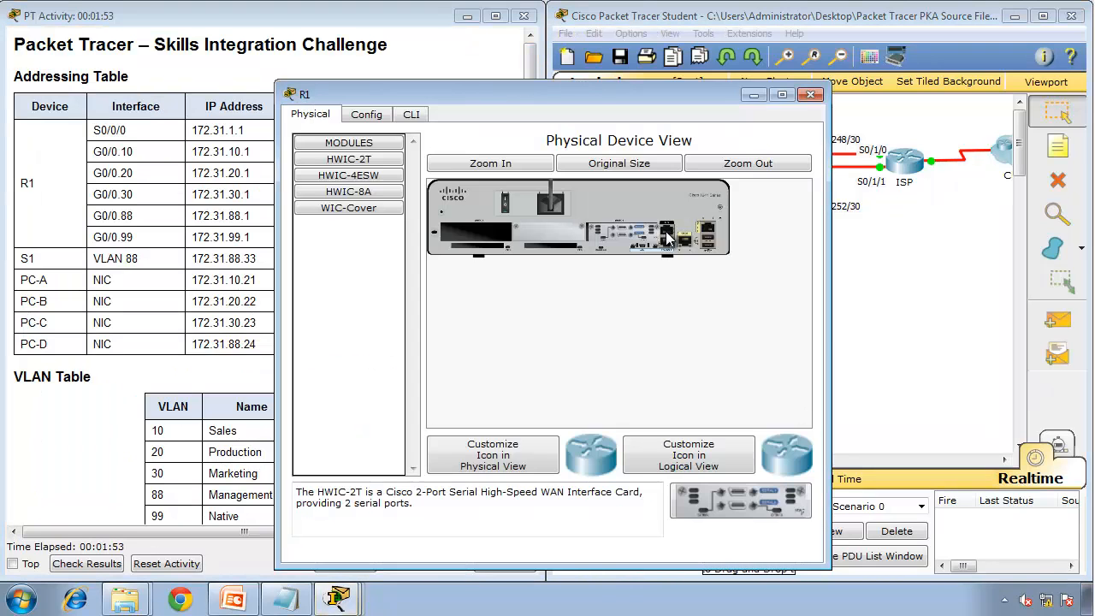
click(409, 118)
drag(443, 91, 974, 92)
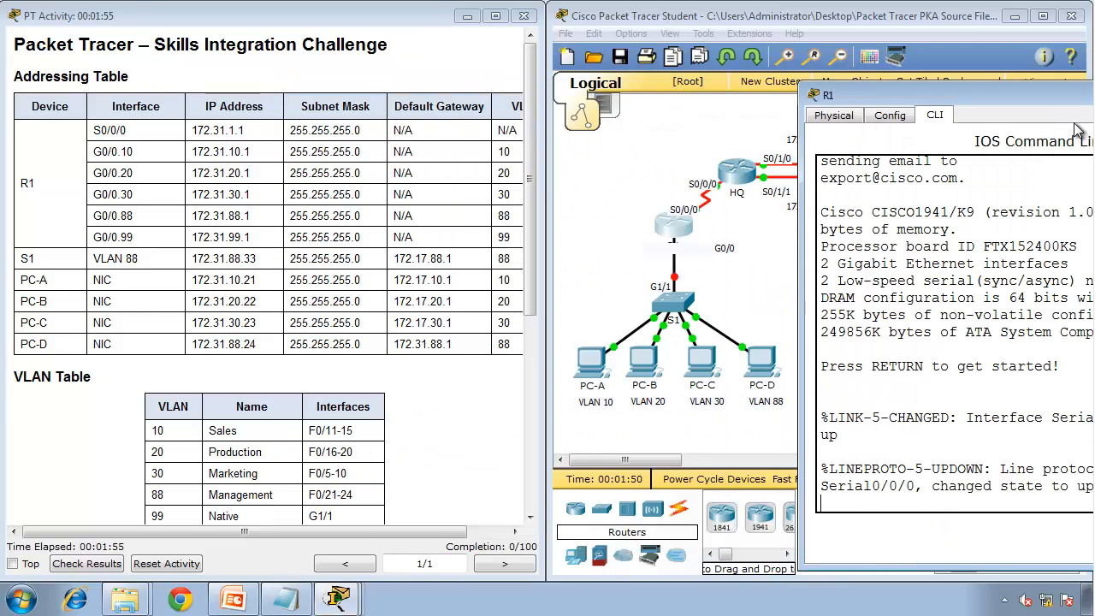
drag(1078, 130, 1093, 175)
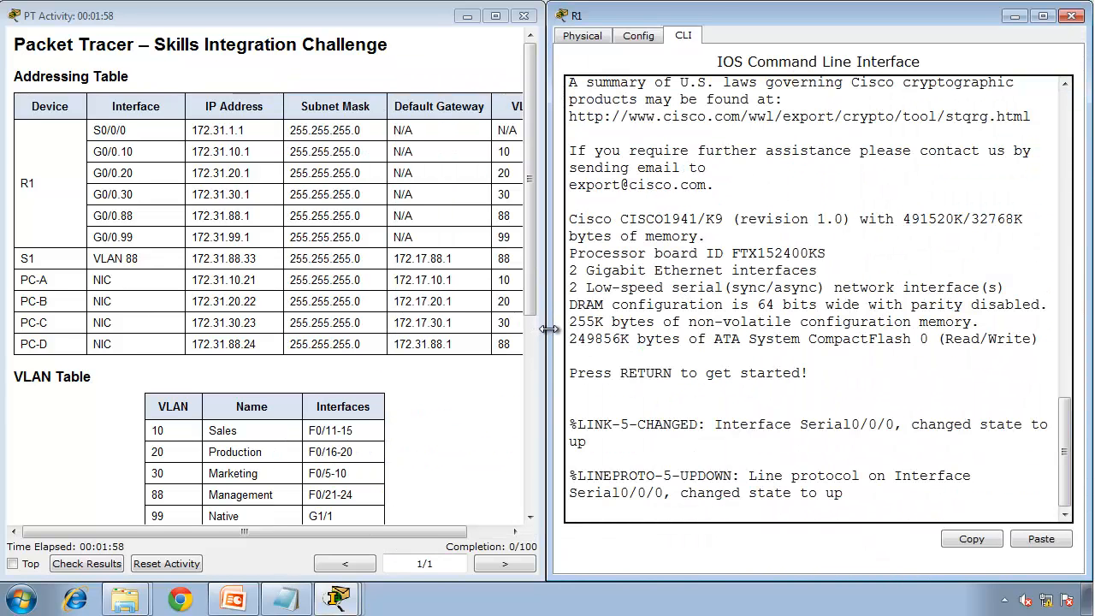
drag(548, 330, 392, 338)
click(248, 309)
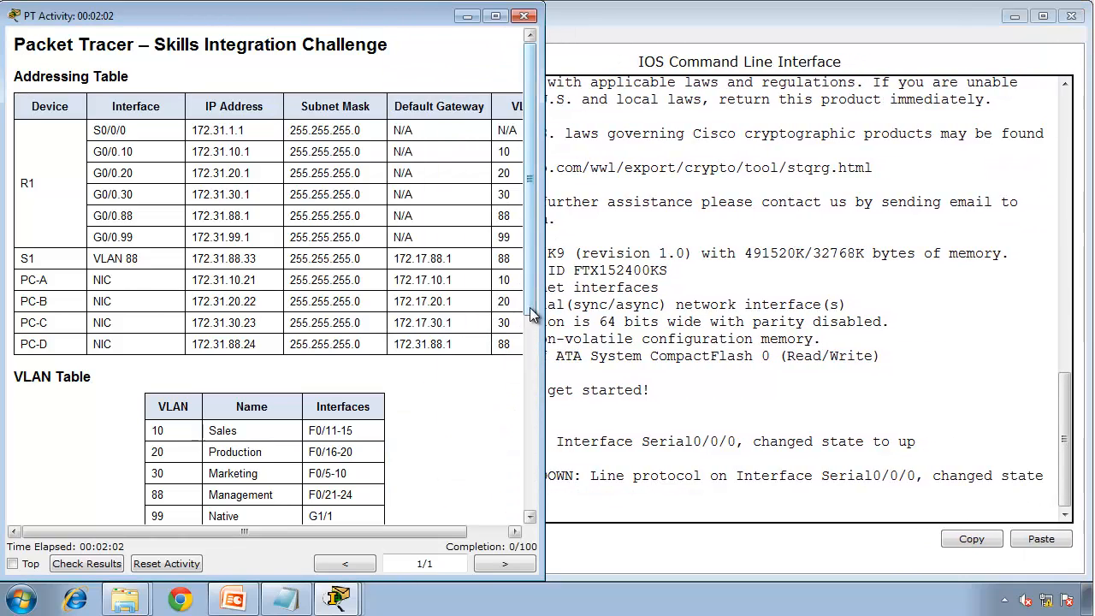
drag(540, 313, 387, 314)
- Start a console session on R1 and enter privileged EXEC mode with enable
click(513, 360)
key(Return)
key(Return)
text(e)
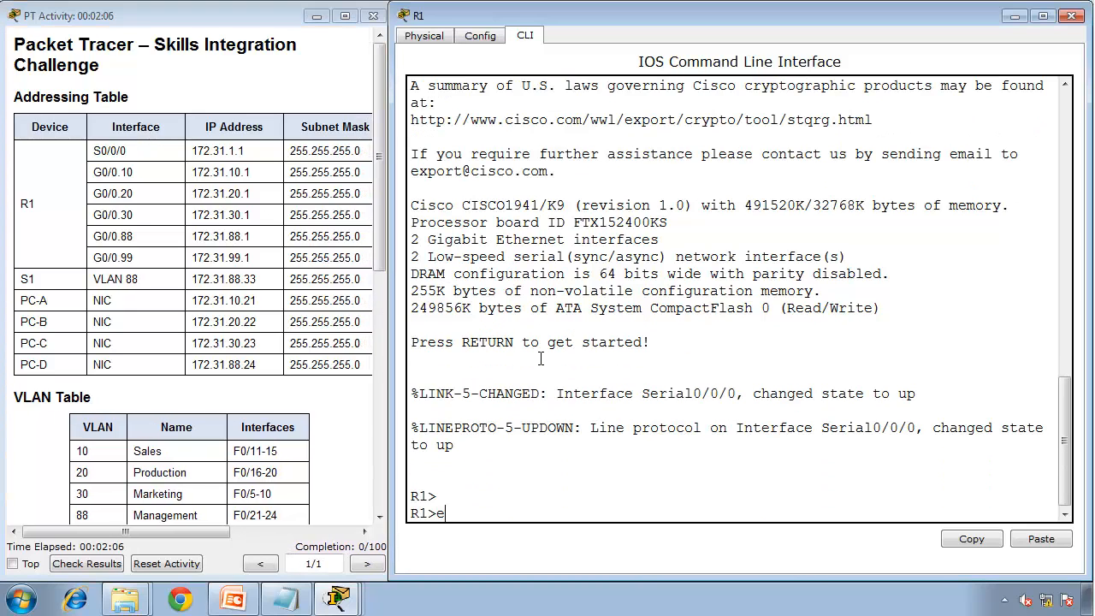
text(nable)
key(Return)
- Run show ip interface brief on R1 and compare the Serial0/0/0 address with the addressing table
text(show )
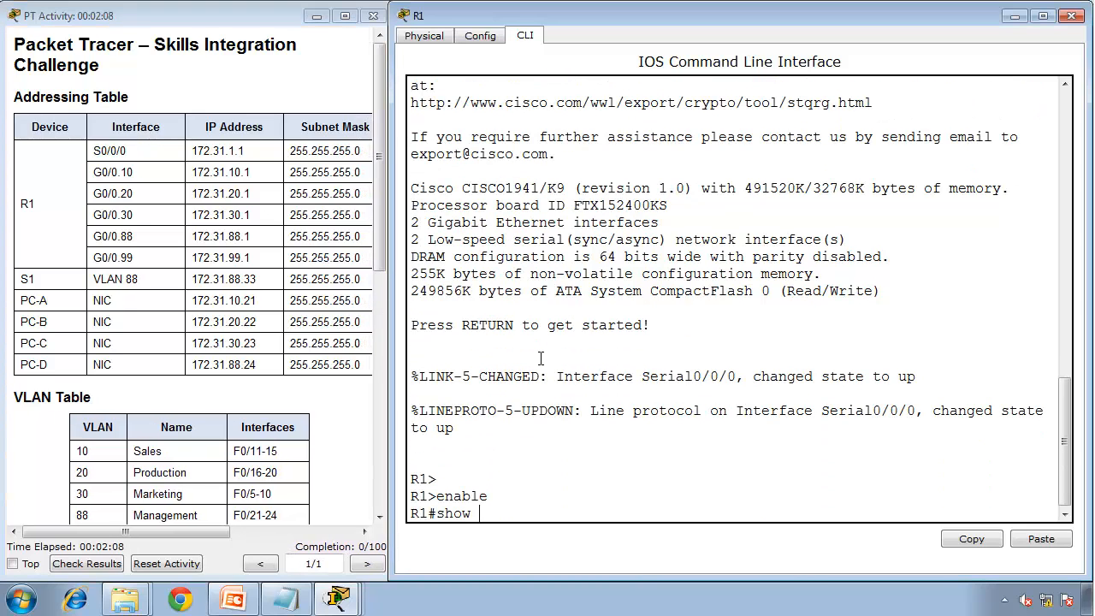
text(ip interface b)
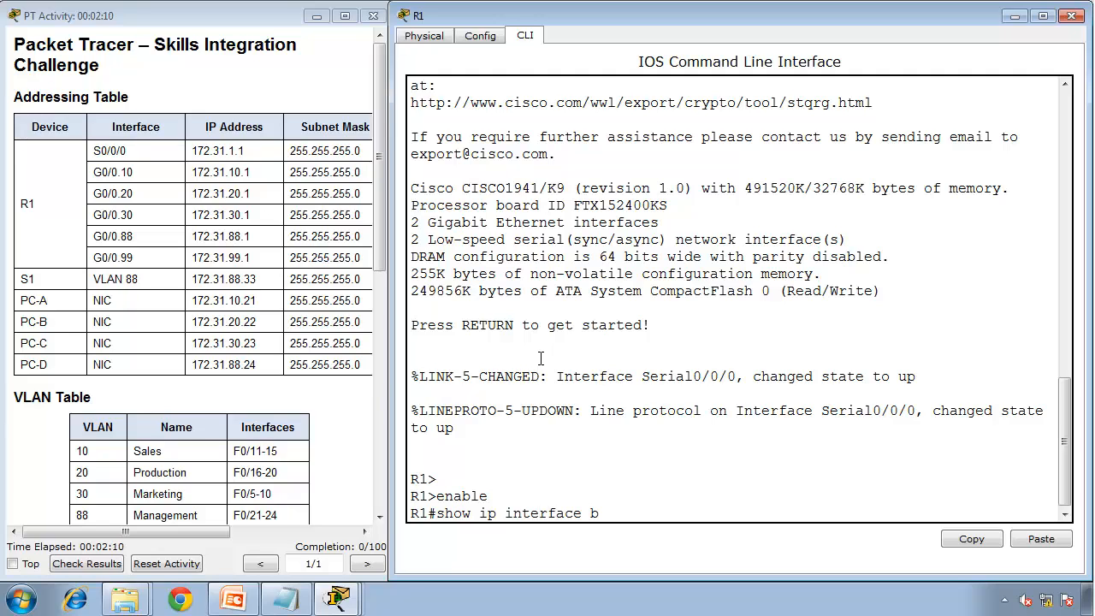
text(rief)
key(Return)
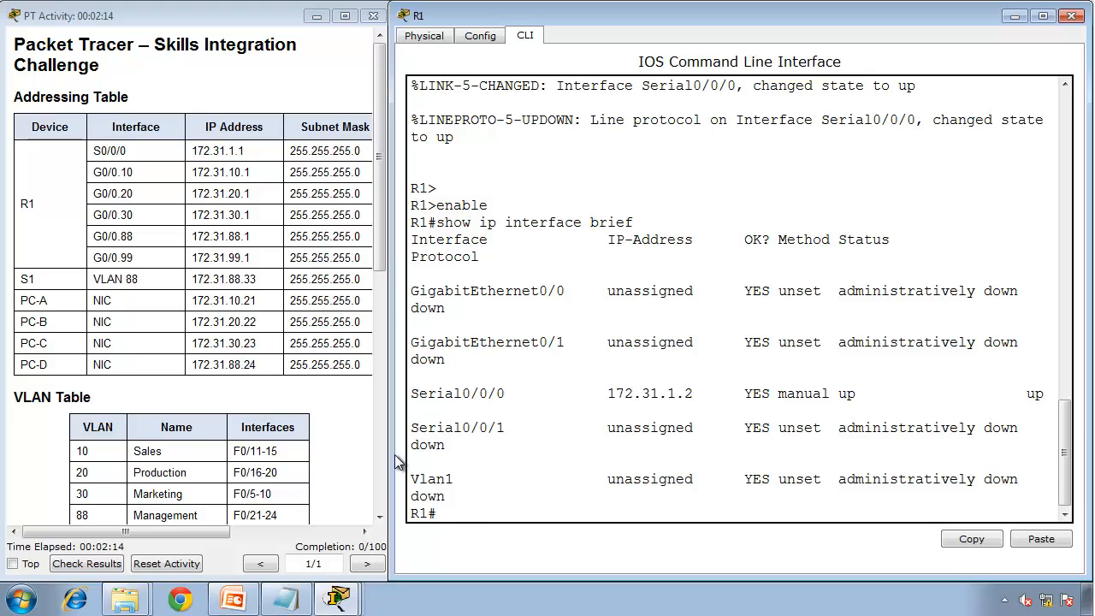
drag(391, 455, 344, 455)
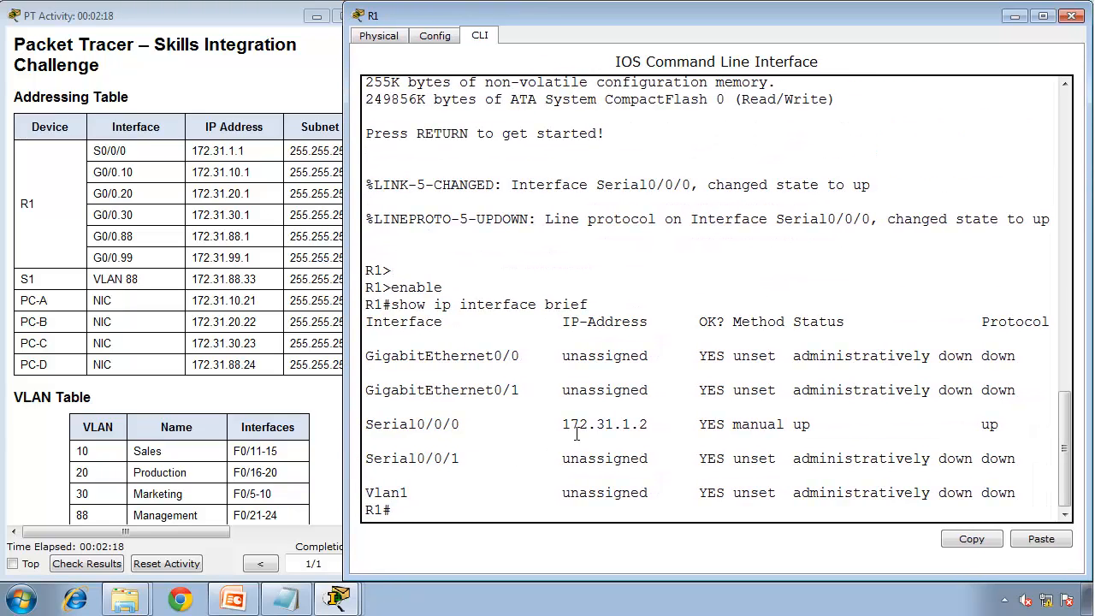
click(142, 158)
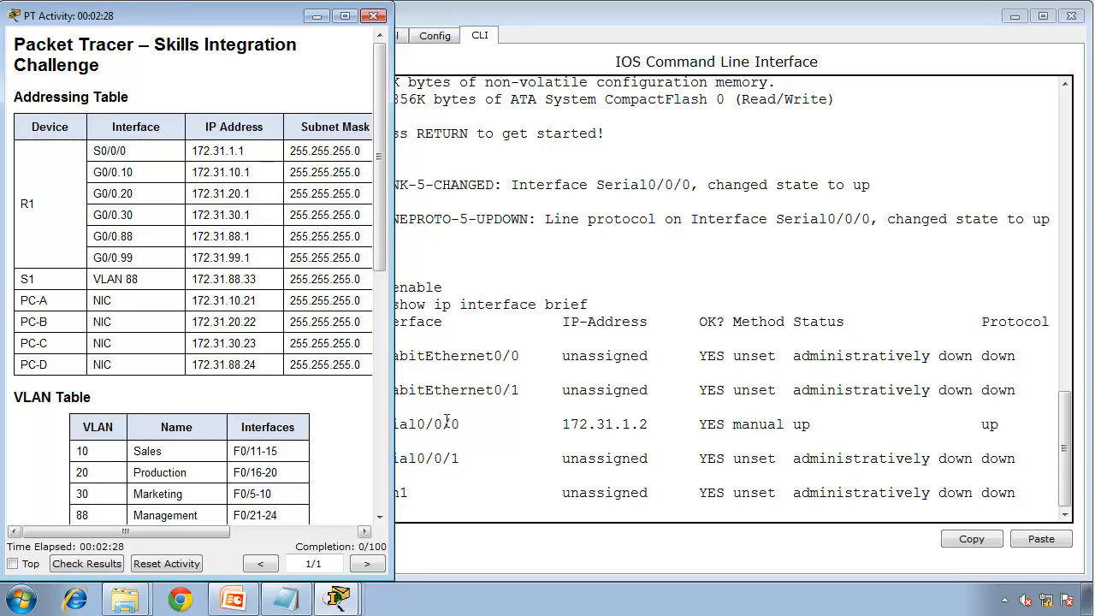
click(445, 423)
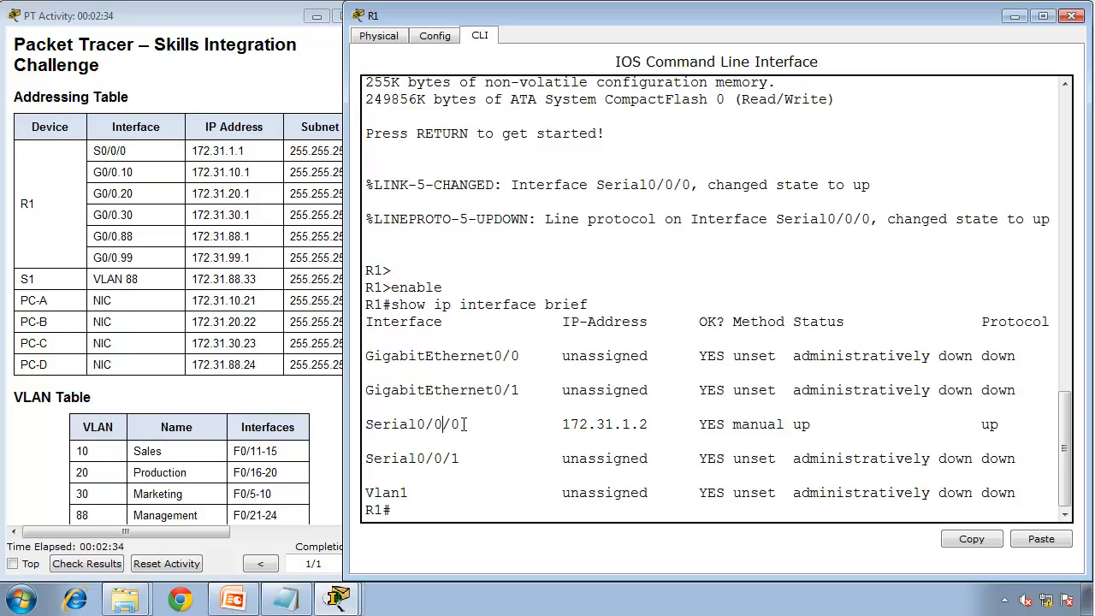
- Enter global configuration mode on R1, check the topology, and enter configuration of interface g0/0
text(conf t)
key(Return)
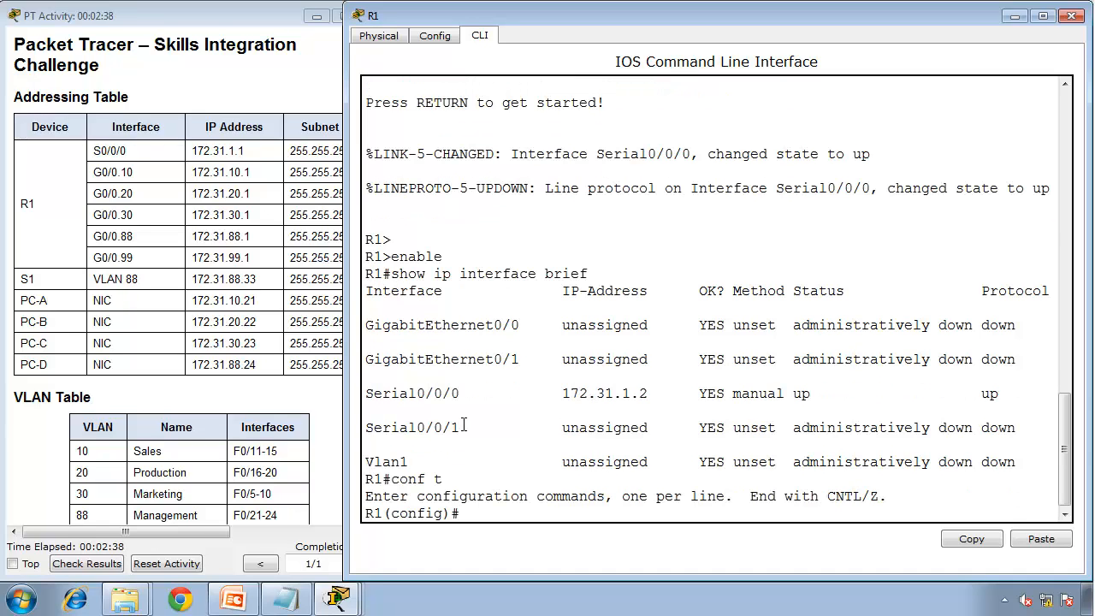
mouse_move(329, 598)
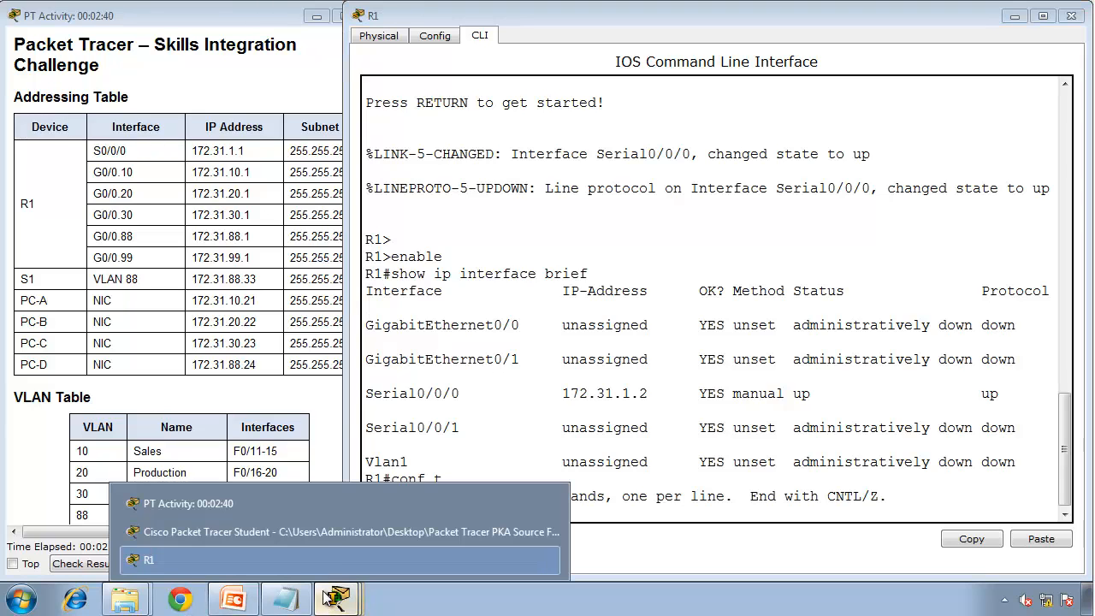
click(326, 532)
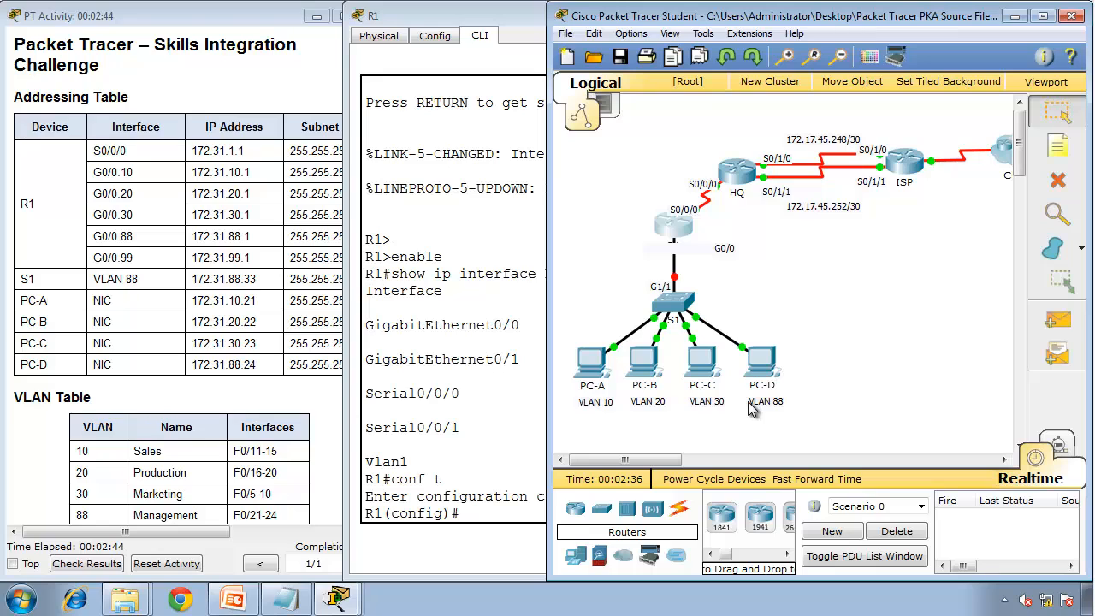
click(465, 349)
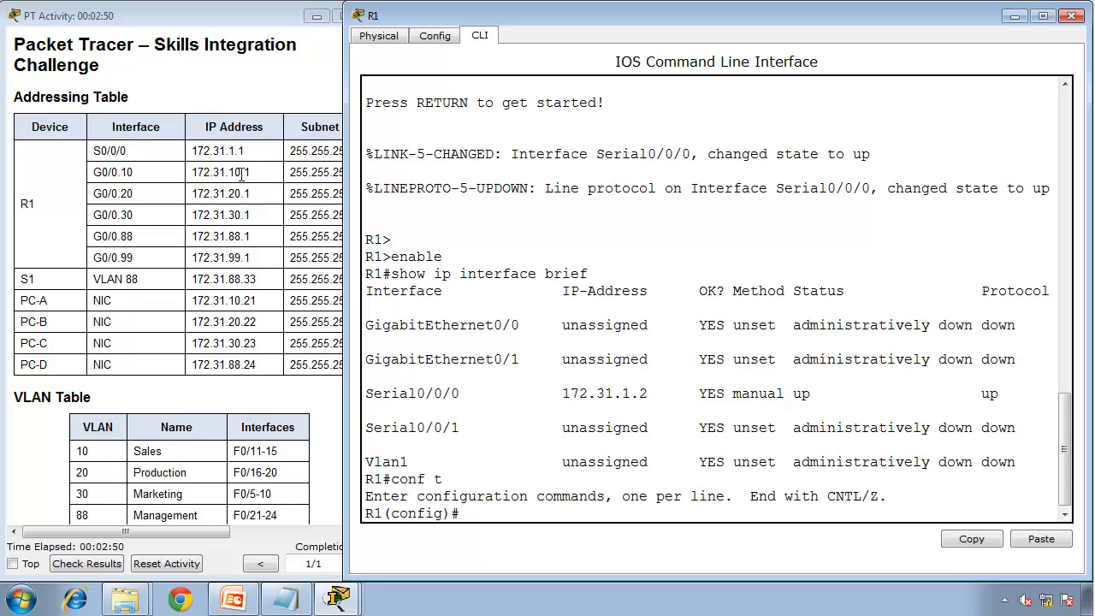
click(517, 353)
text(interface g0/0)
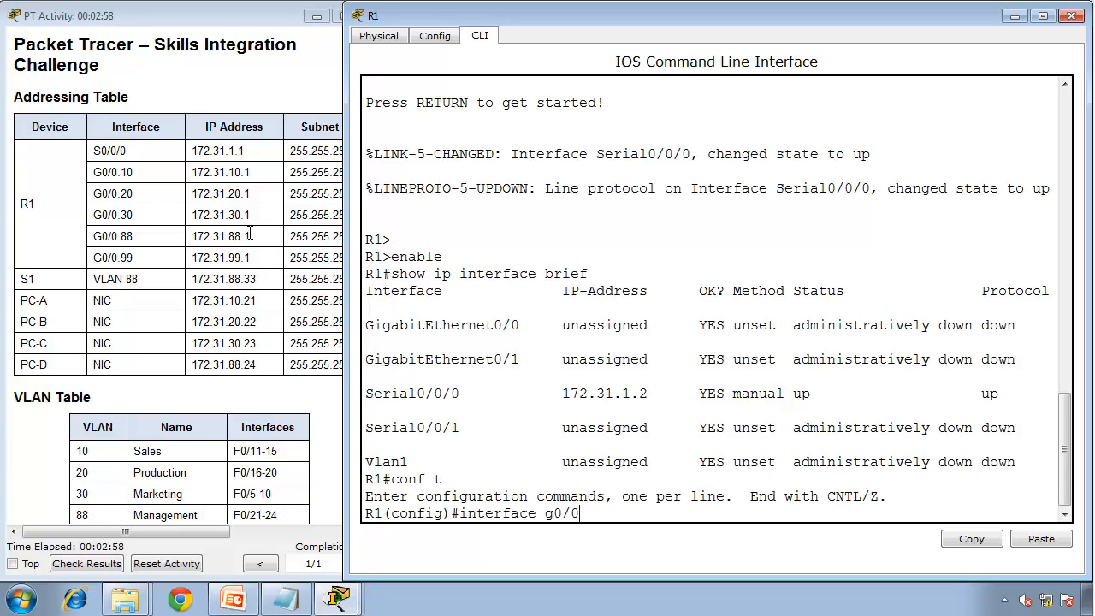
key(Return)
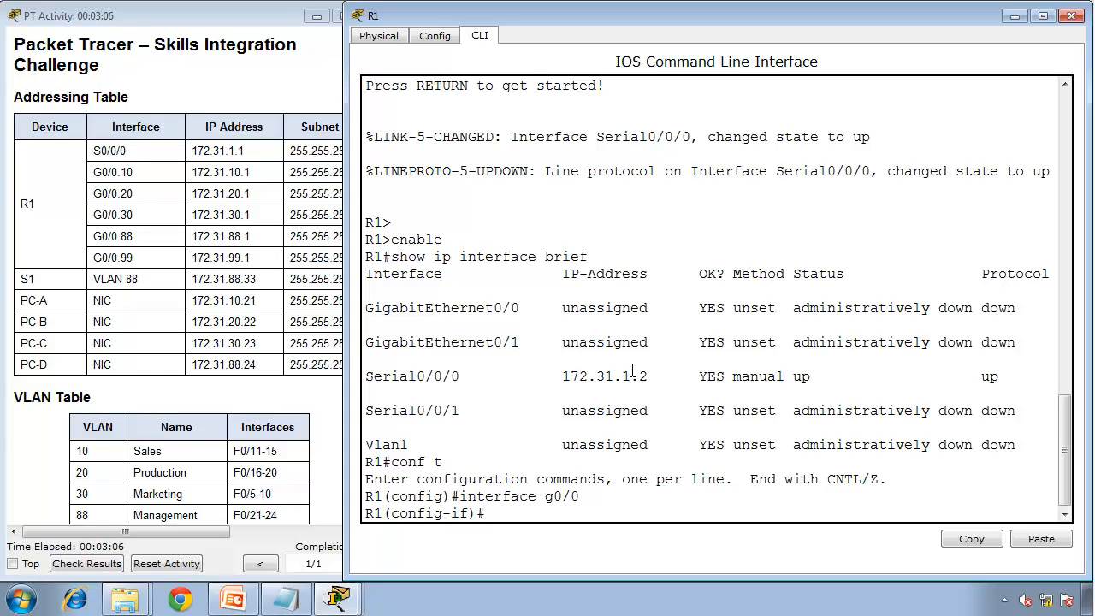
- Create subinterface g0/0.10 on R1 for VLAN 10 and enter its configuration mode
text(interface g0)
text(/0)
key(BackSpace)
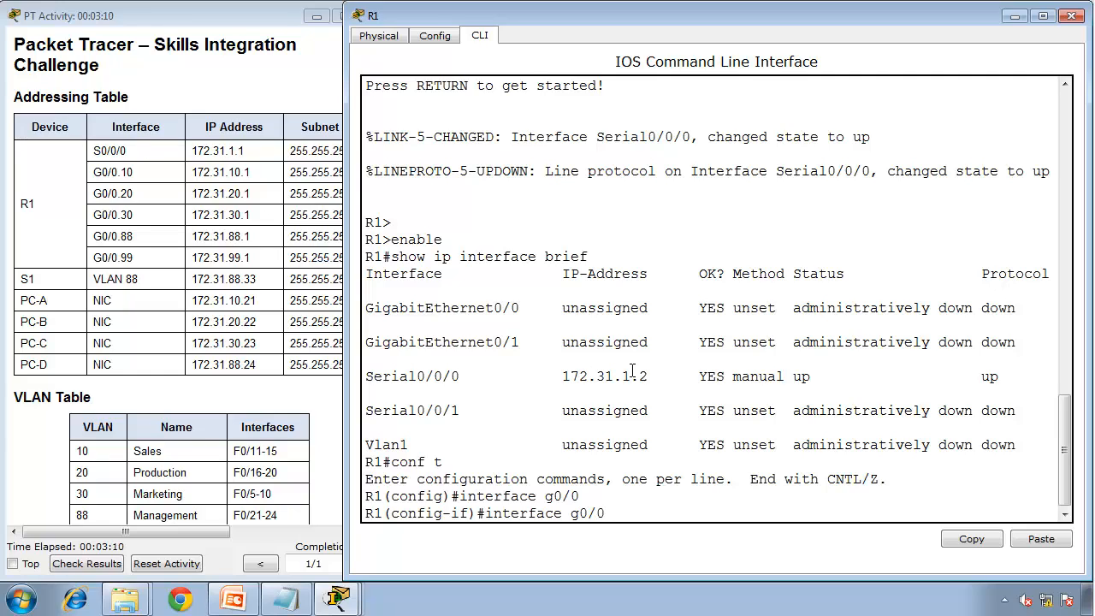
text(.10)
key(BackSpace)
text(0)
key(Return)
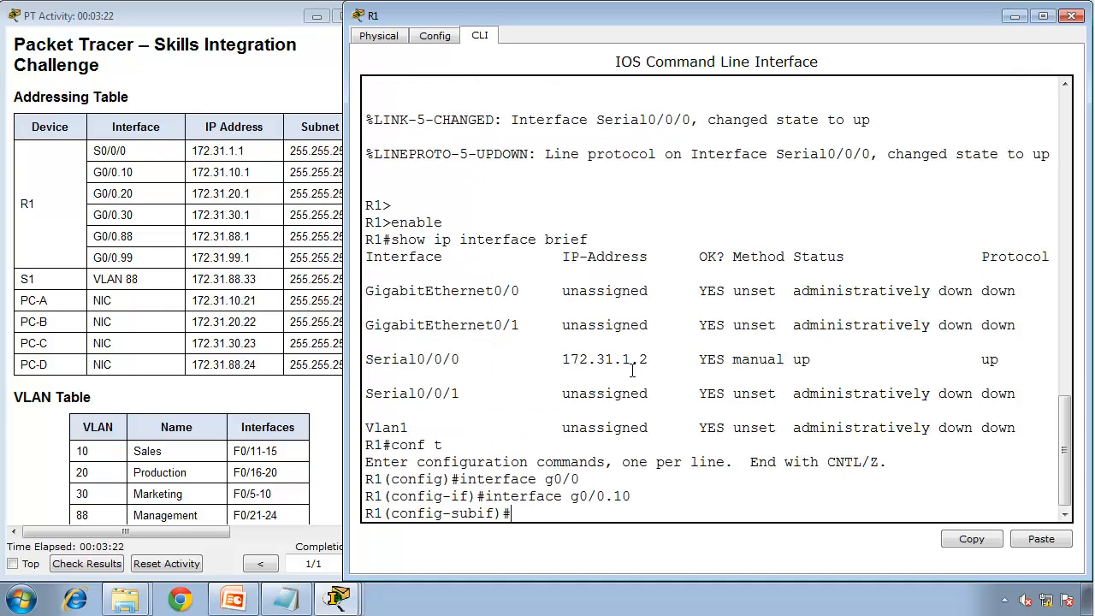
- Set 802.1Q encapsulation for VLAN 10 on R1's subinterface g0/0.10
text(encapsulati)
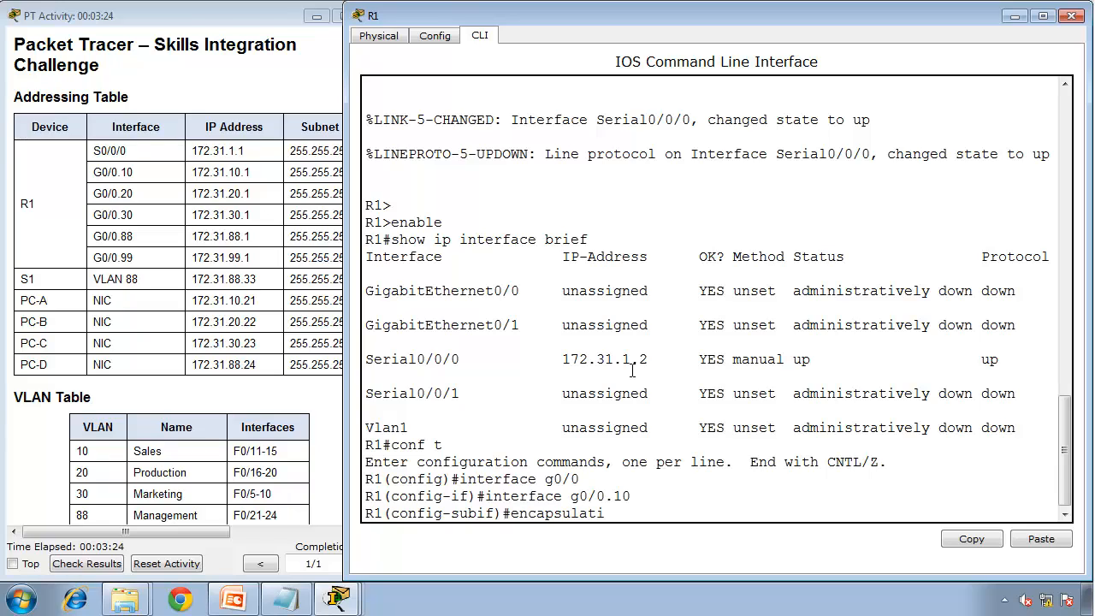
text(on dot1q)
text( 10)
key(Return)
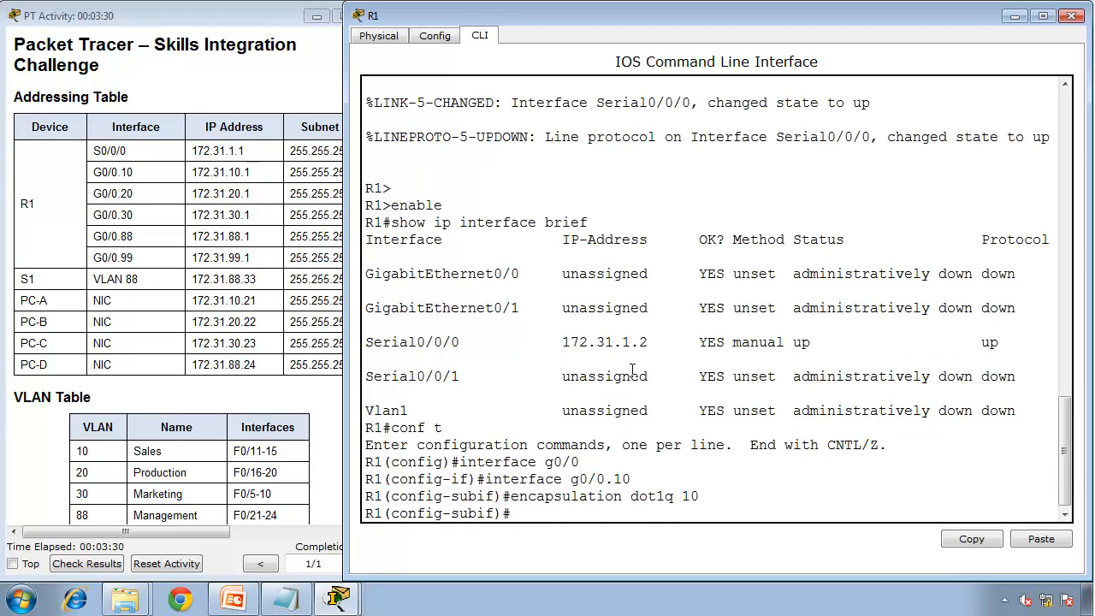
- Assign 172.31.10.1 255.255.255.0 to g0/0.10, checking the mask in the addressing table, and return to global configuration mode
text(ip address 172)
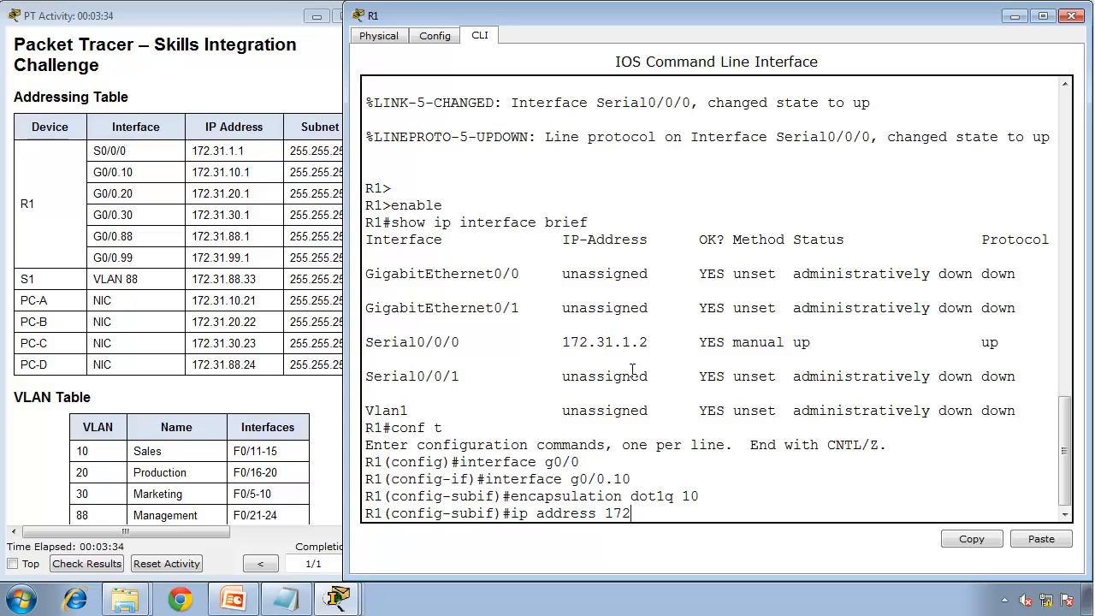
text(.31.10.1 255.255.255.)
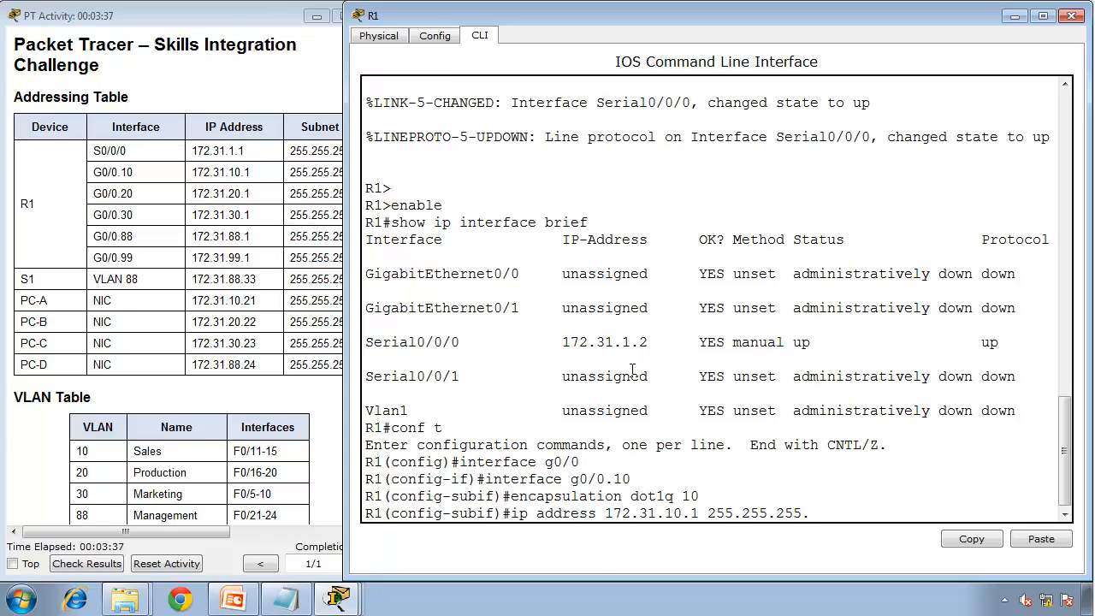
click(225, 120)
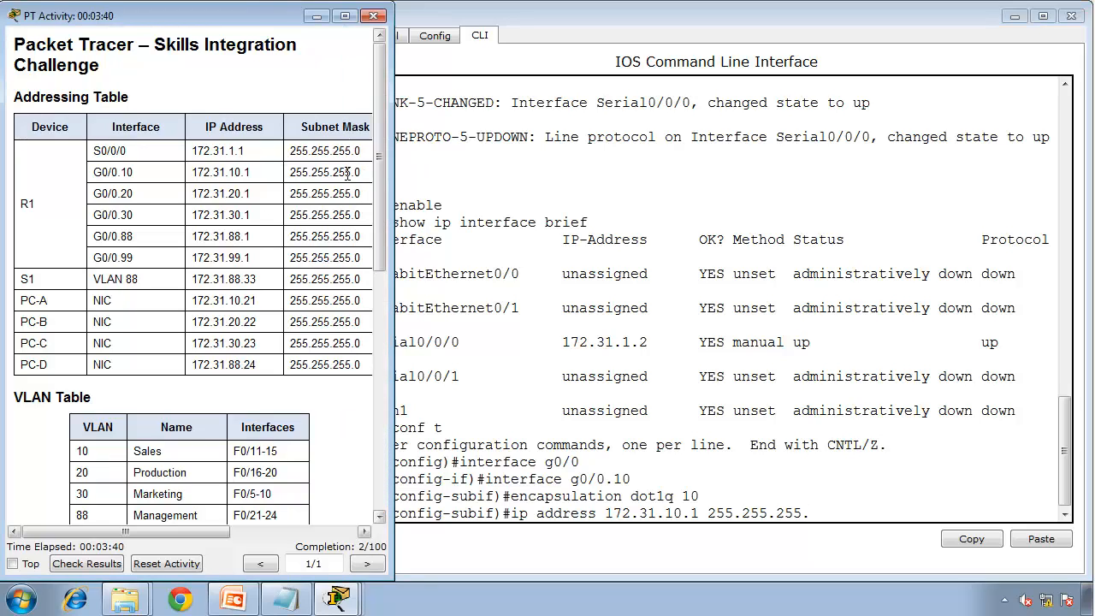
click(462, 231)
text(0)
key(Return)
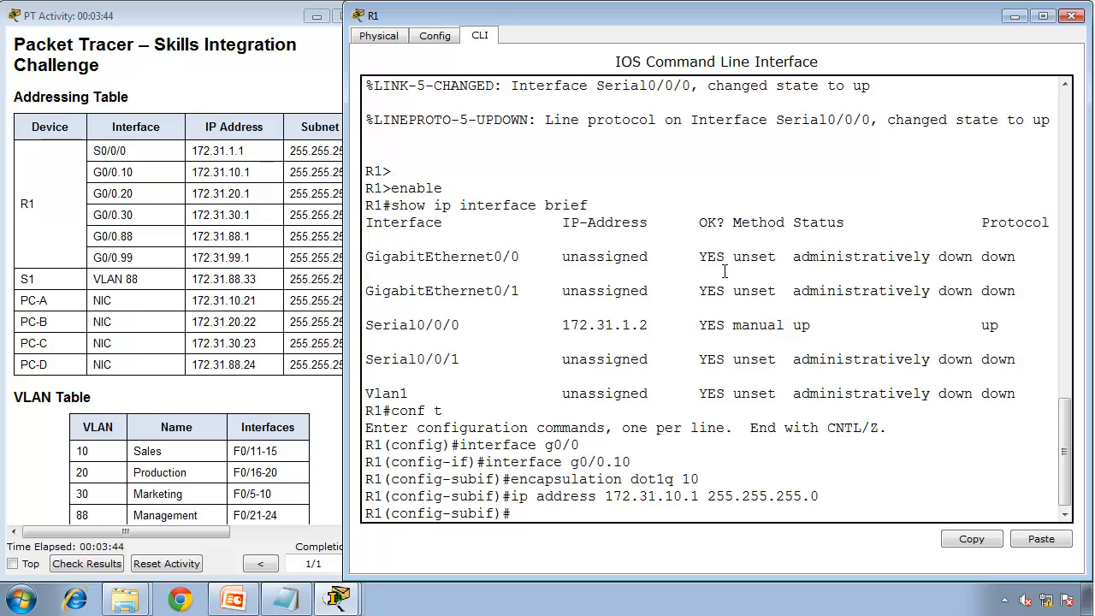
text(exit)
key(Return)
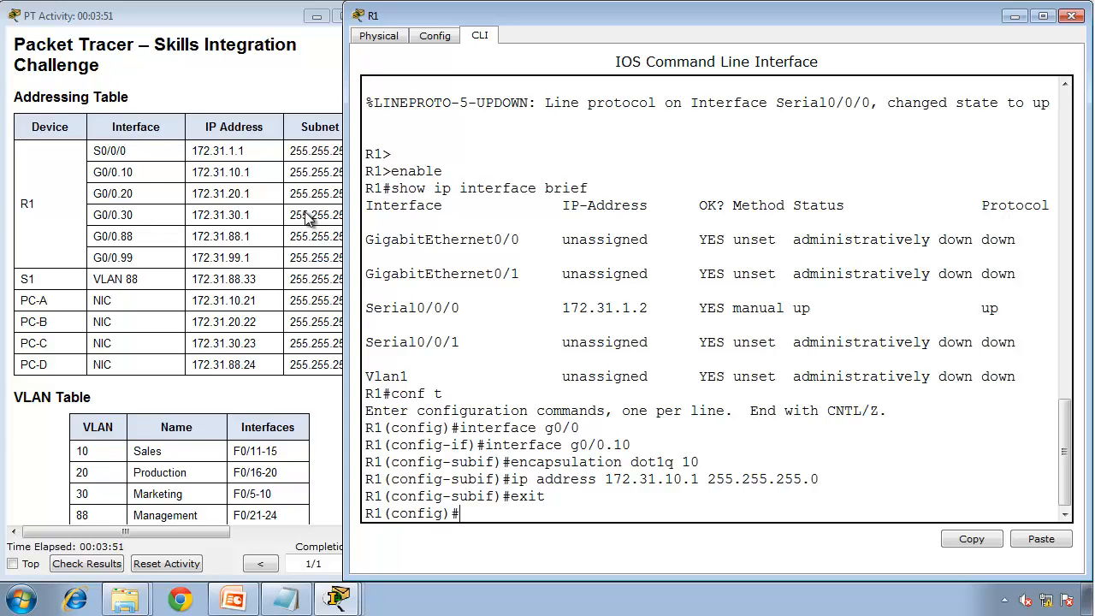
key(Return)
key(Return)
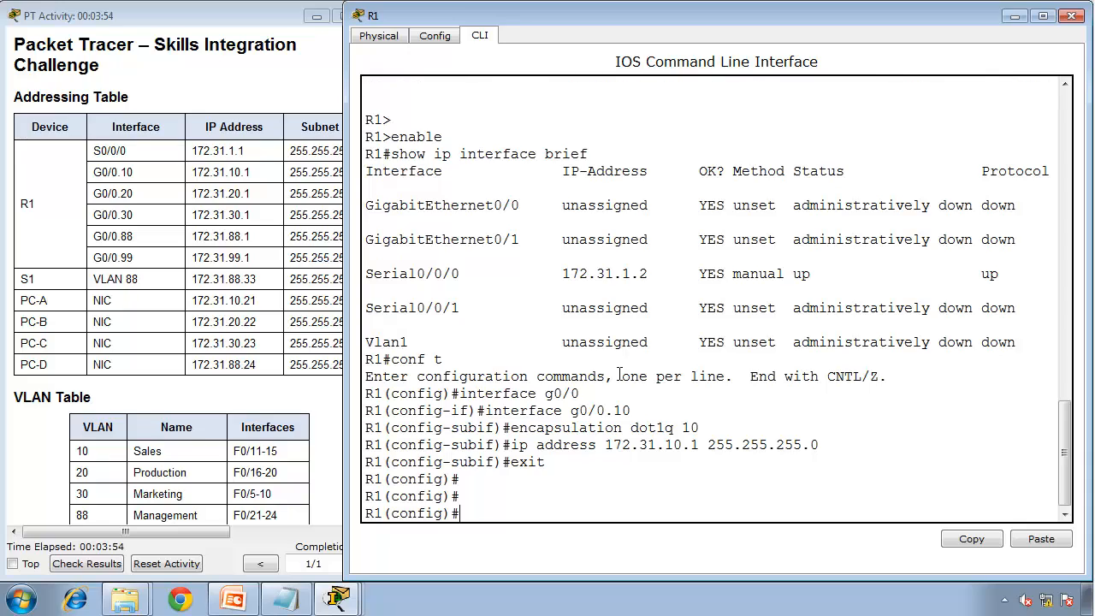
- Create subinterface g0/0.20 on R1 and set its encapsulation to dot1q 20
text(interface g0/0.20)
key(Return)
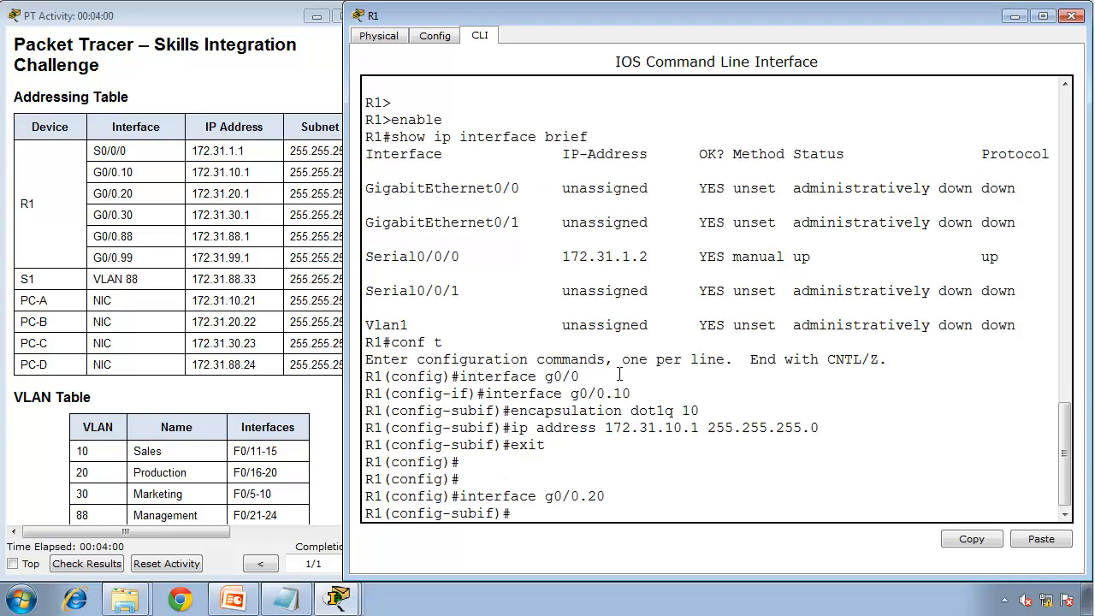
text(encapsulation dot1)
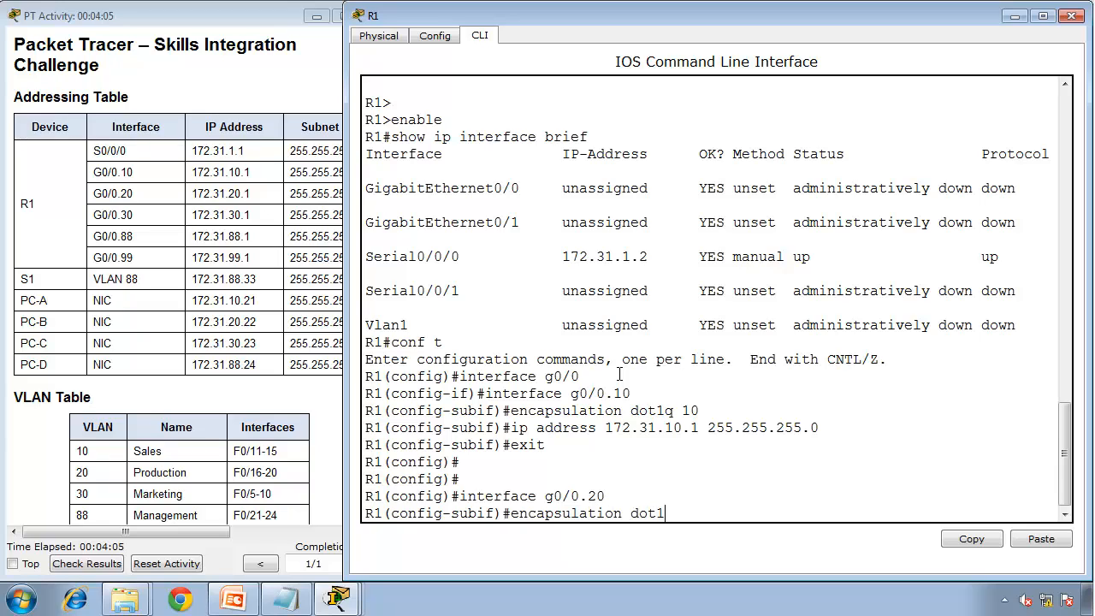
key(BackSpace)
text(1q 20)
key(Return)
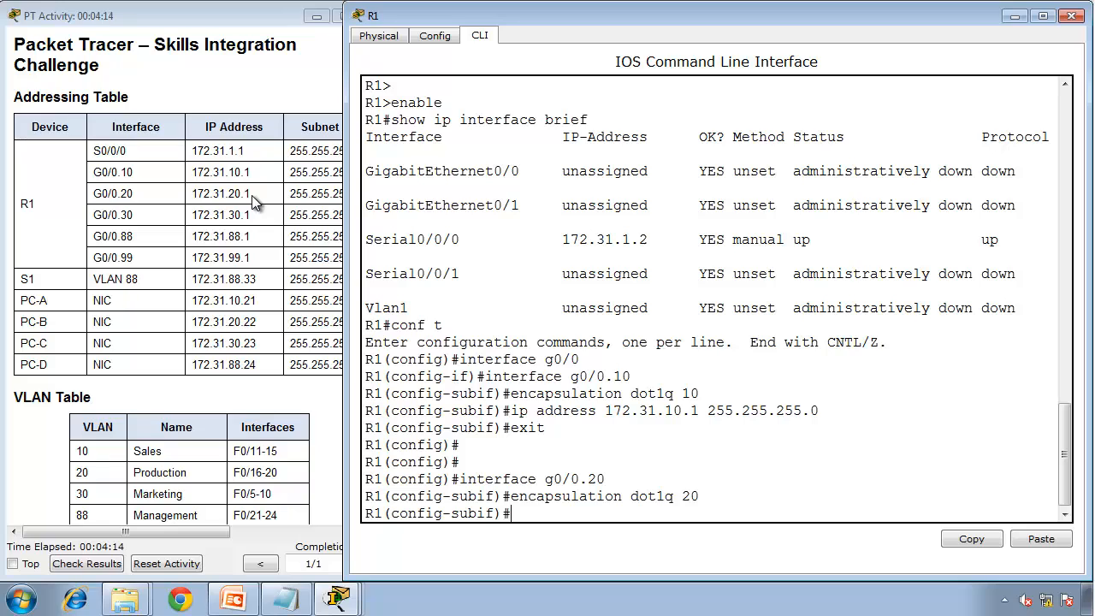
- Assign IP address 172.31.20.1 255.255.255.0 to g0/0.20 and exit to global configuration mode
text(ip address 172.31.2)
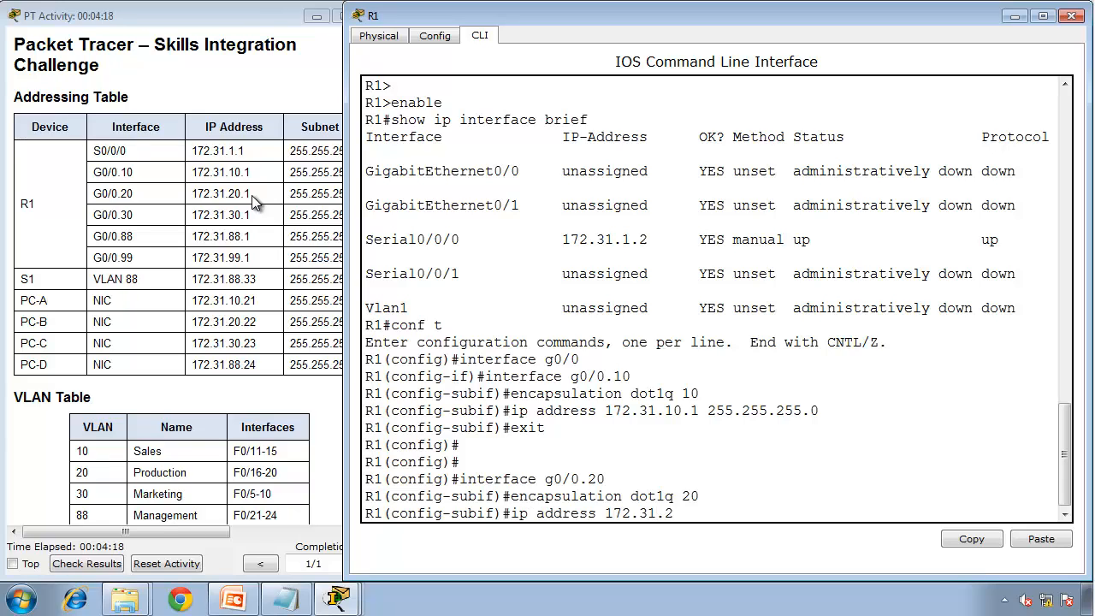
text(0.1 255.255.255.0)
key(Return)
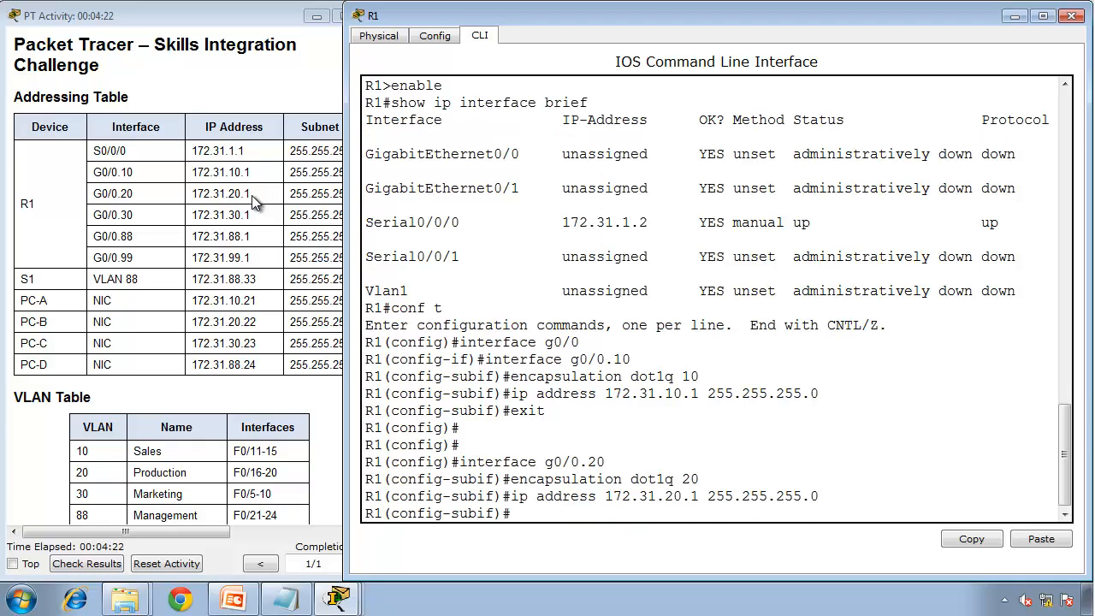
text(exit)
key(Return)
key(Return)
- Create subinterface g0/0.30 on R1 and enter its configuration mode
key(Up)
key(Up)
key(Up)
key(Up)
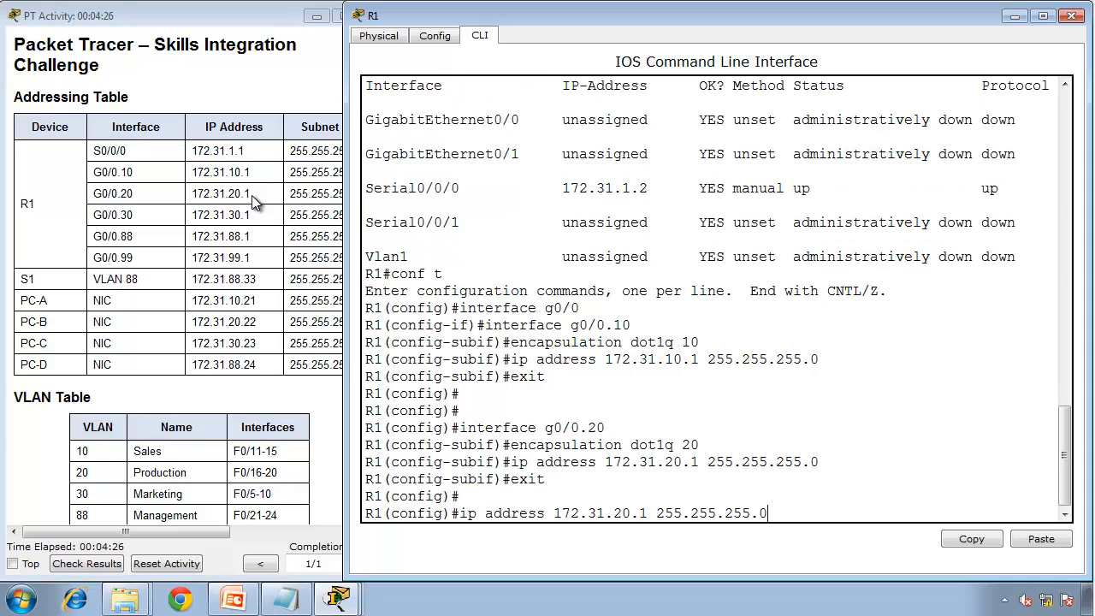
key(BackSpace)
key(BackSpace)
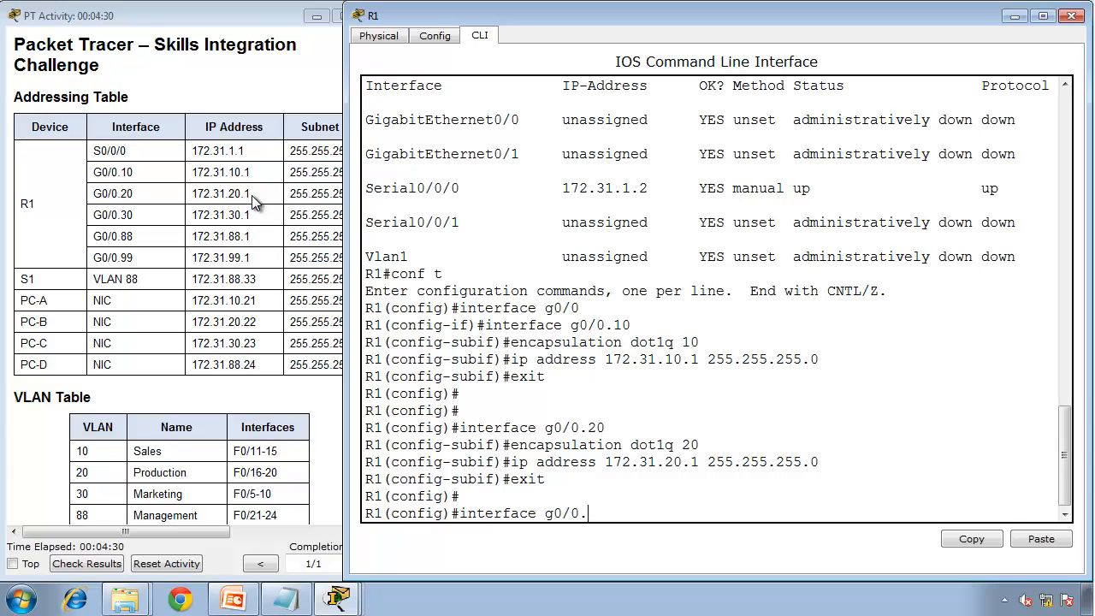
text(30)
key(Return)
- Set the encapsulation of subinterface g0/0.30 to dot1q 30
key(Up)
key(Up)
key(Up)
key(Up)
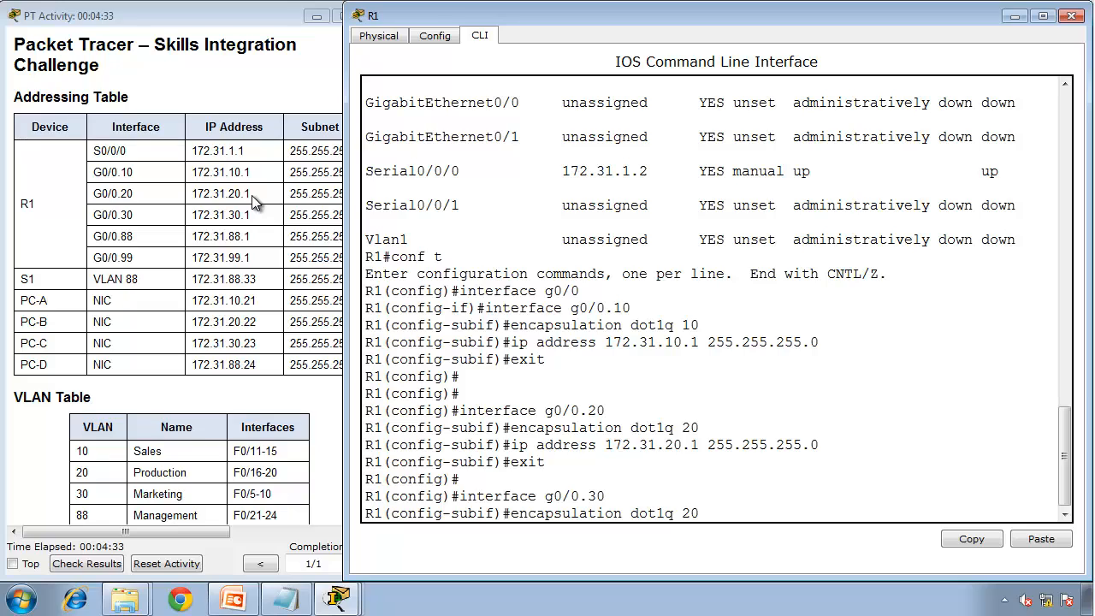
key(BackSpace)
text(0)
key(Return)
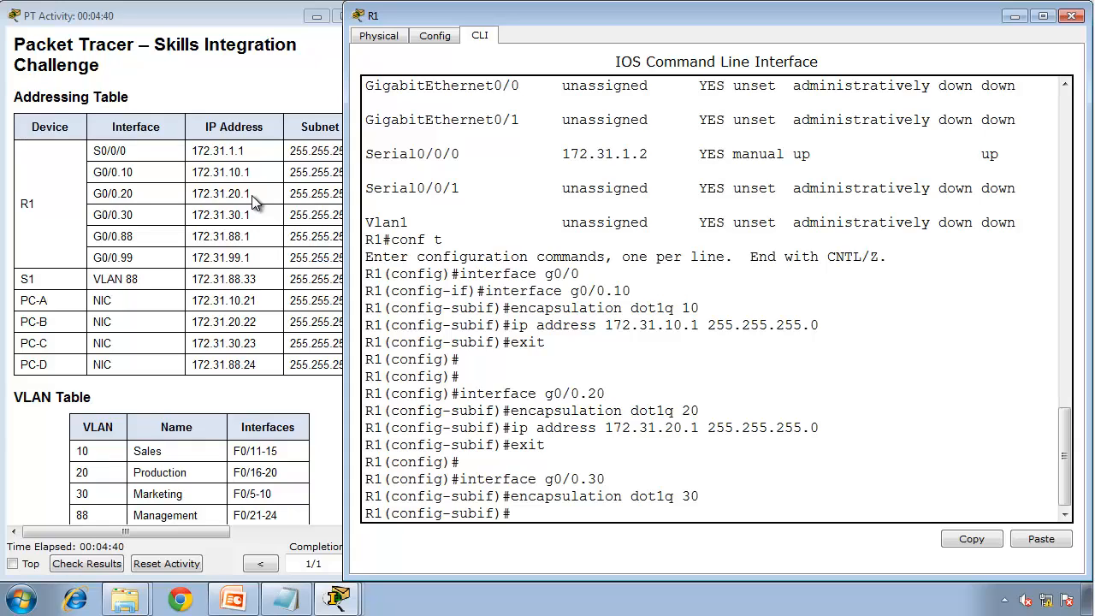
- Assign IP address 172.31.30.1 255.255.255.0 to g0/0.30 and exit to global configuration mode
key(Up)
key(Up)
key(Up)
key(Up)
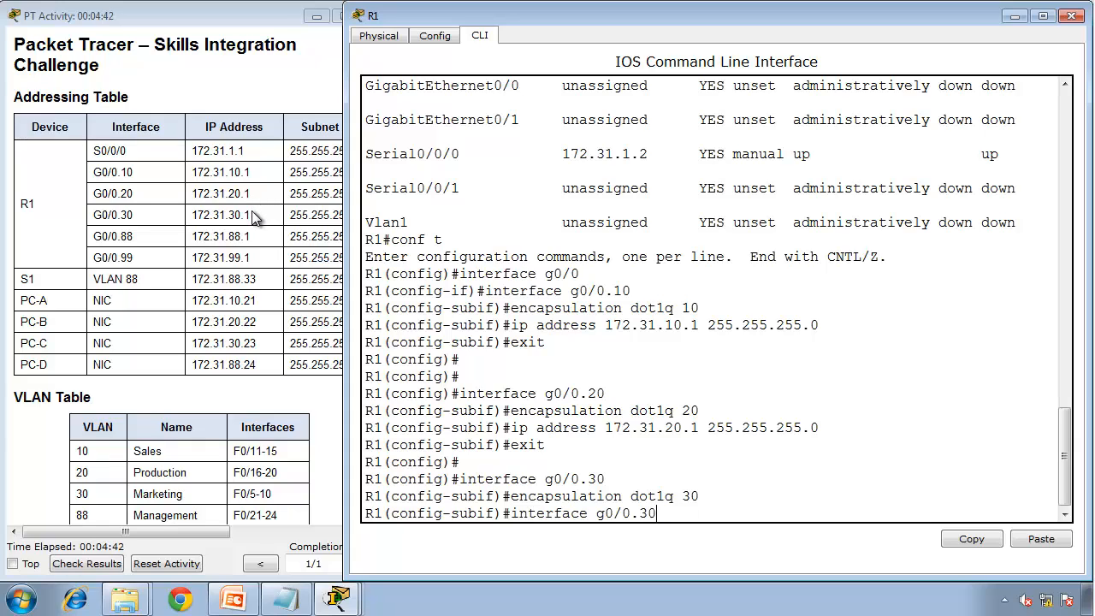
key(Left)
key(Left)
key(Left)
key(Left)
key(Left)
key(Left)
key(Left)
key(Left)
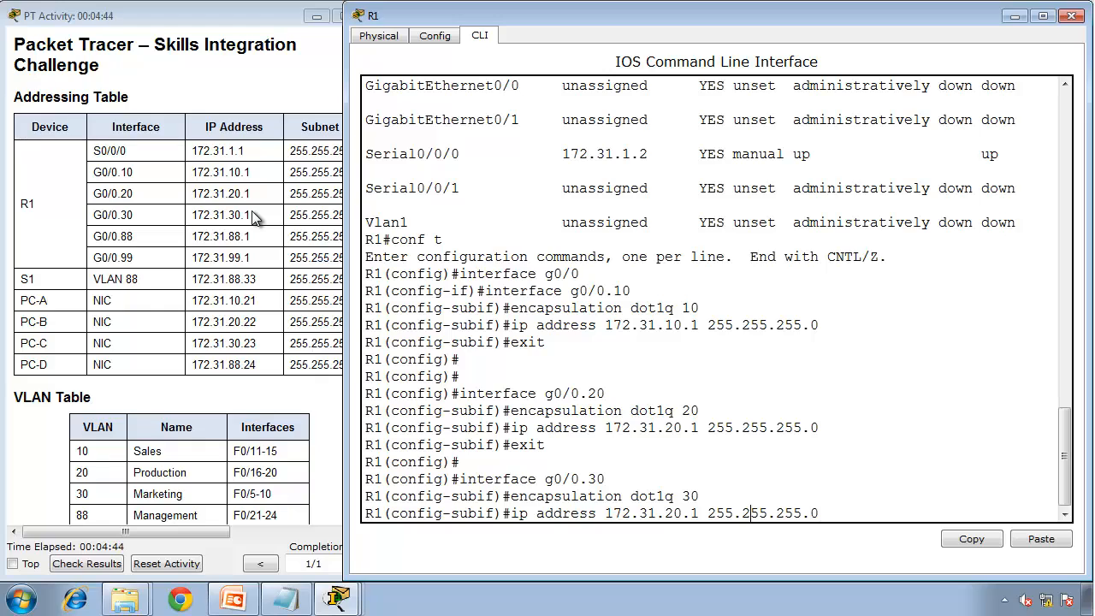
key(BackSpace)
key(BackSpace)
text(30)
key(Right)
key(Right)
key(Right)
key(Right)
key(Right)
key(Return)
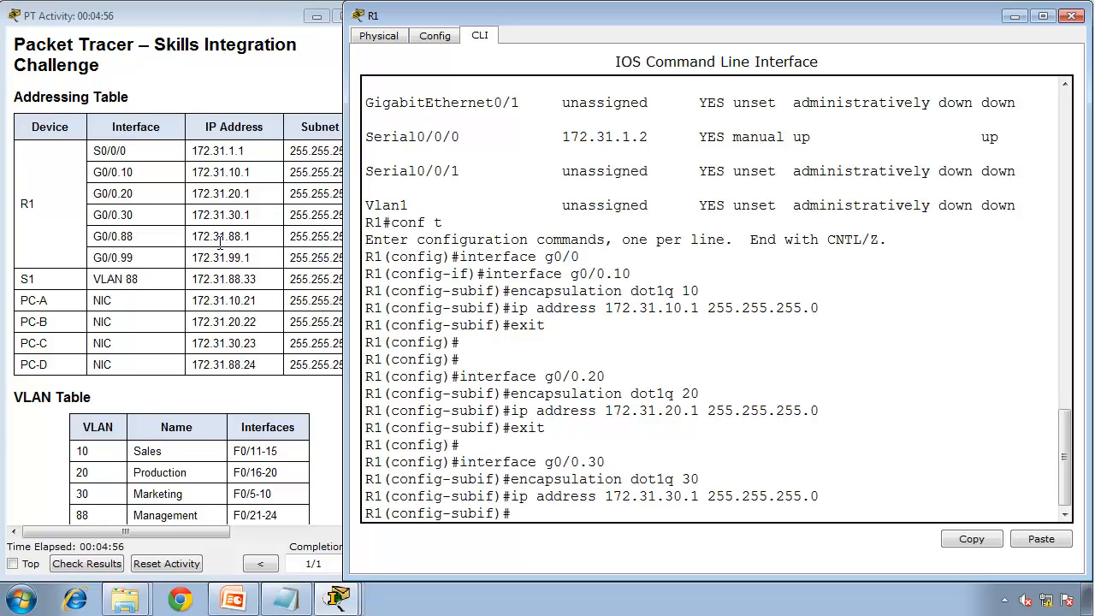
text(exit)
key(Return)
key(Return)
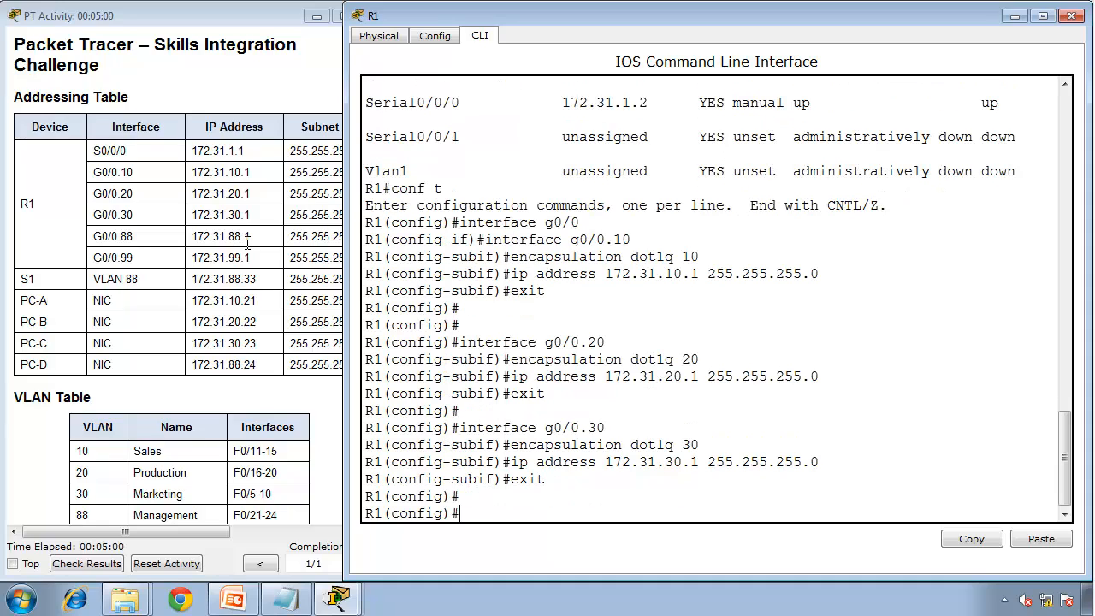
- Create subinterface g0/0.88 on R1 and enter its configuration mode
key(Up)
key(Up)
key(Up)
key(Up)
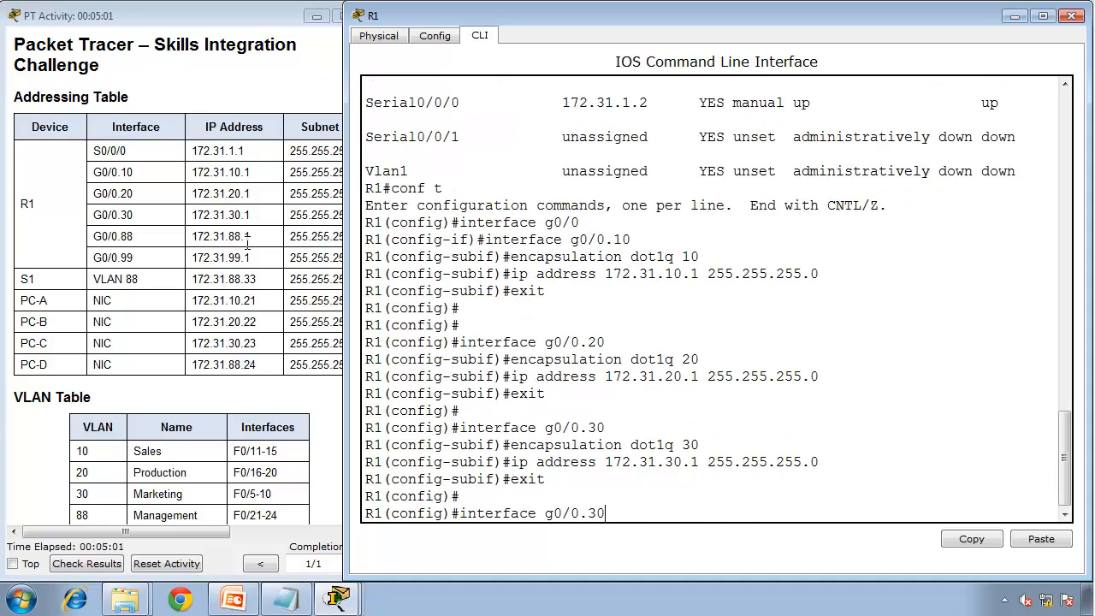
key(BackSpace)
key(BackSpace)
text(88)
key(Return)
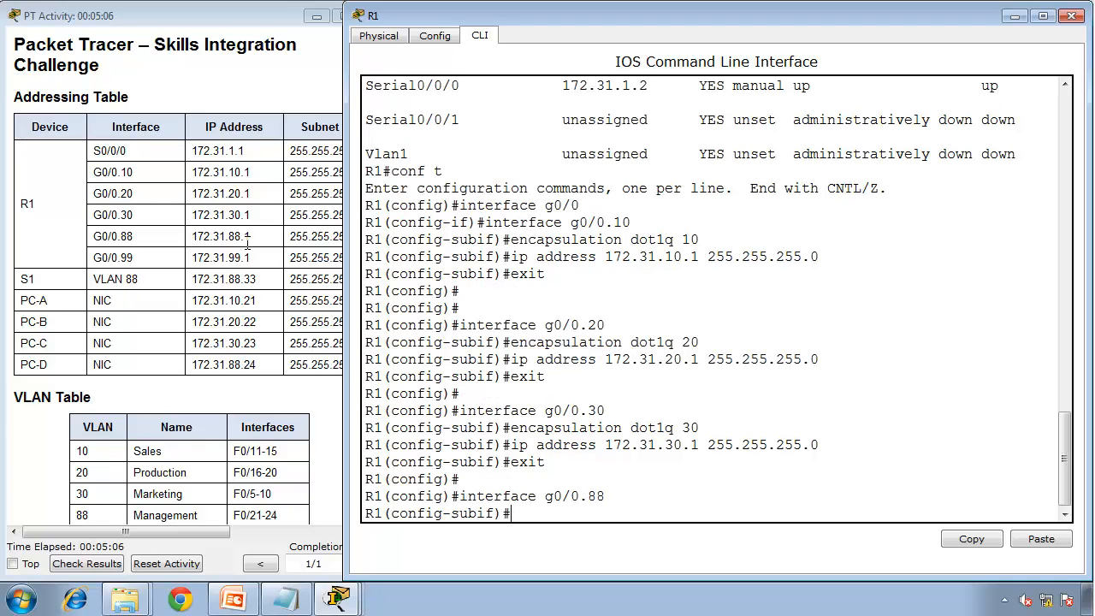
- Set the encapsulation of subinterface g0/0.88 to dot1q 88
key(Up)
key(Up)
key(Up)
key(Up)
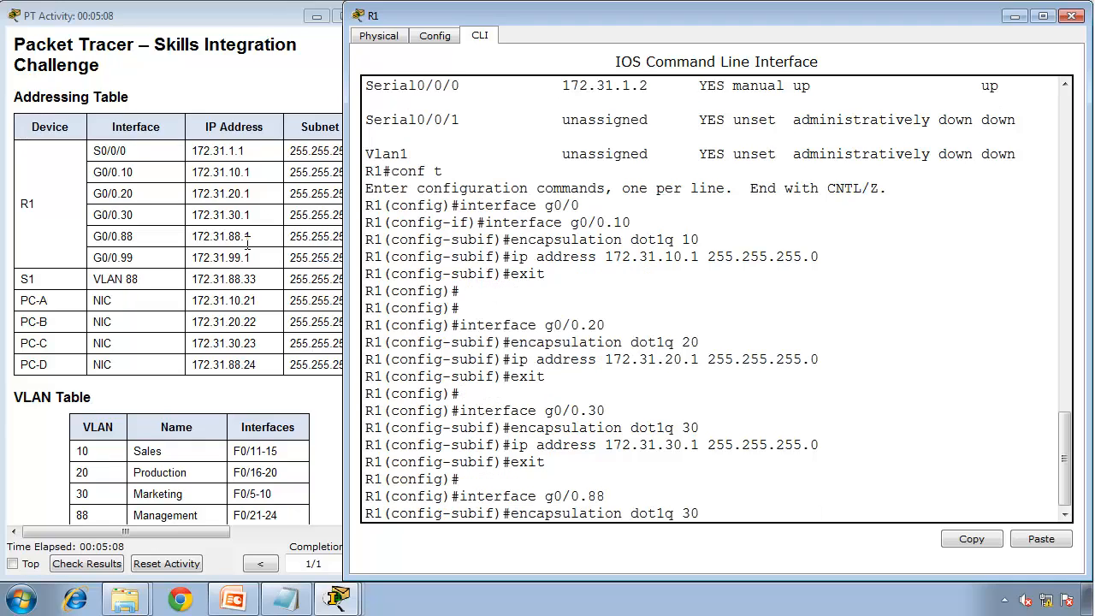
key(BackSpace)
key(BackSpace)
text(88)
key(Return)
- Assign IP address 172.31.88.1 255.255.255.0 to g0/0.88 and exit to global configuration mode
key(Up)
key(Up)
key(Up)
key(Up)
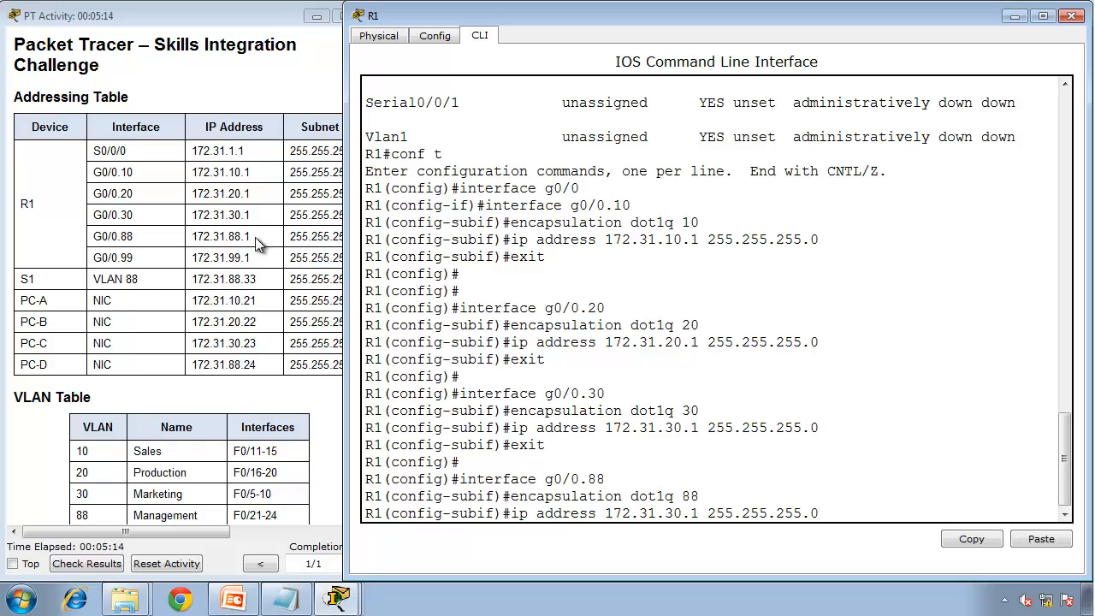
key(Left)
key(Left)
key(BackSpace)
key(BackSpace)
text(88)
key(Return)
text(exit)
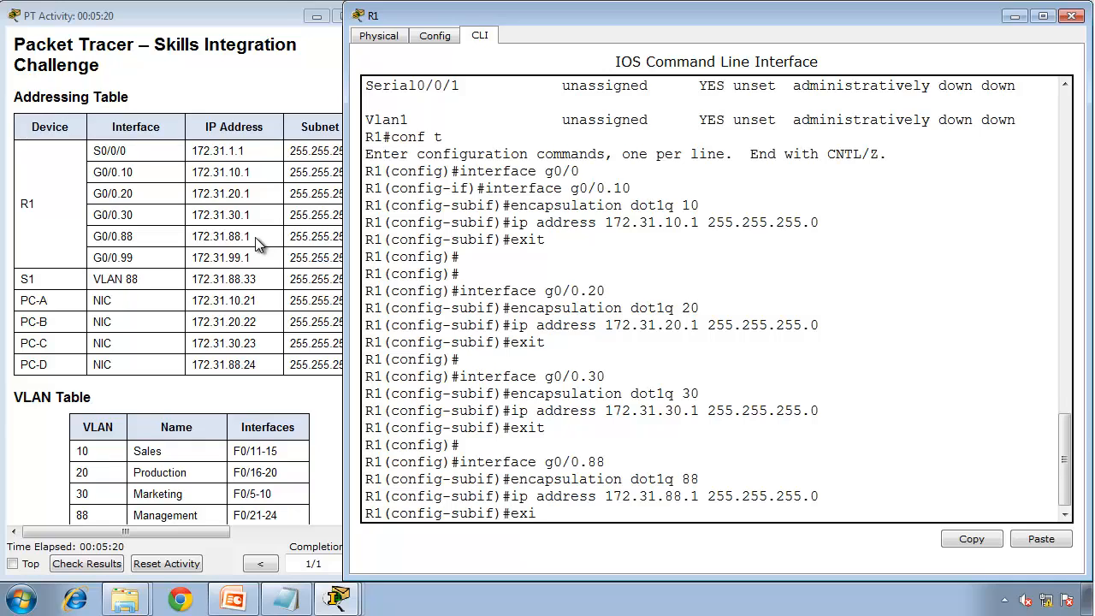
key(Return)
key(Return)
- Create subinterface g0/0.99 on R1 and enter its configuration mode
key(Up)
key(Up)
key(Up)
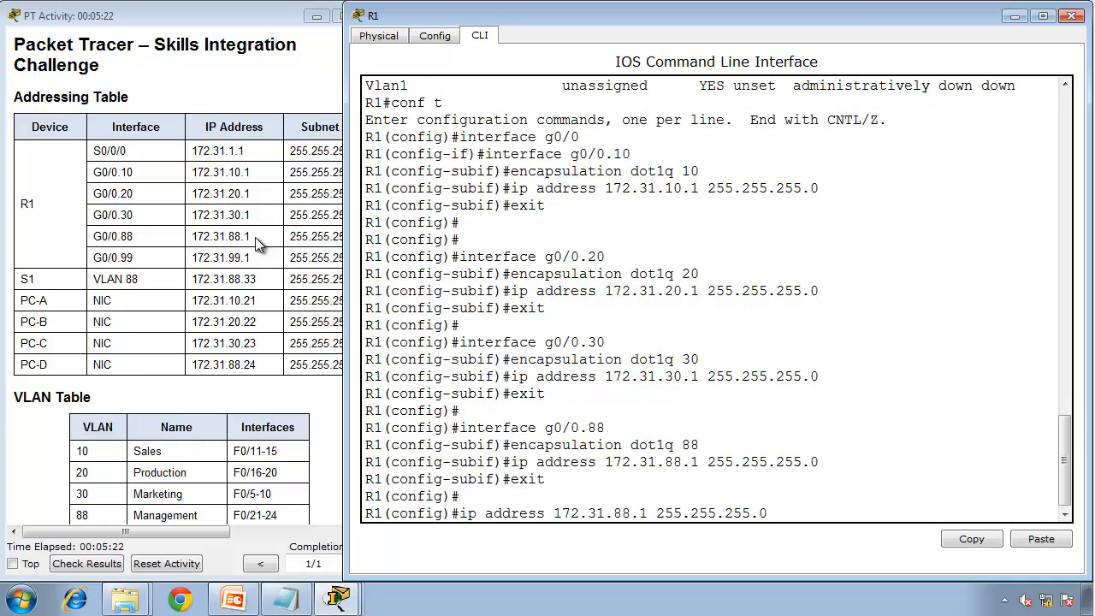
key(BackSpace)
key(BackSpace)
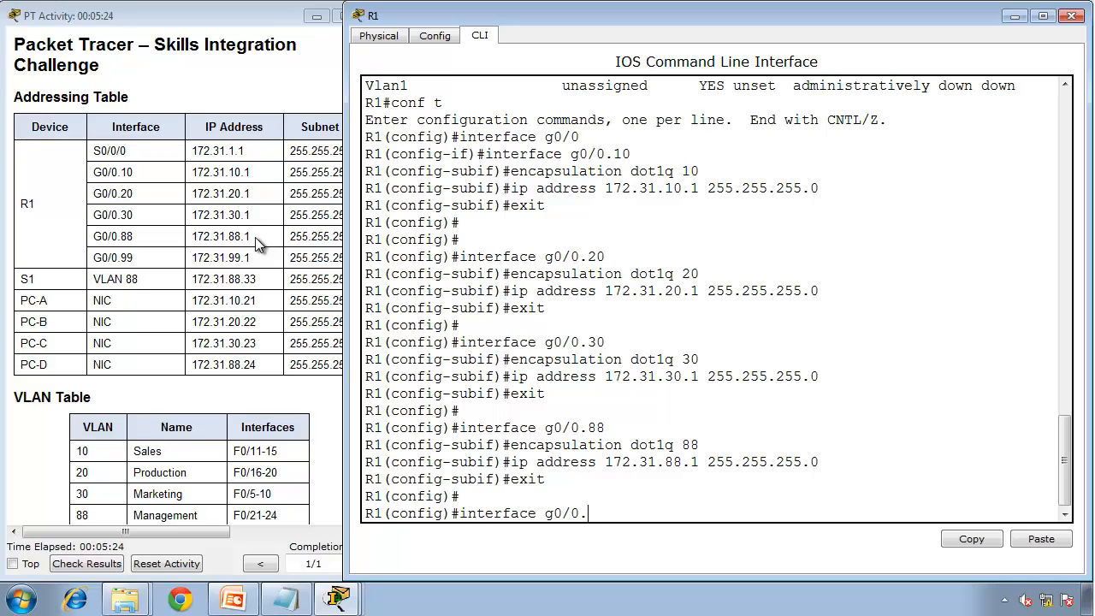
text(99)
key(Return)
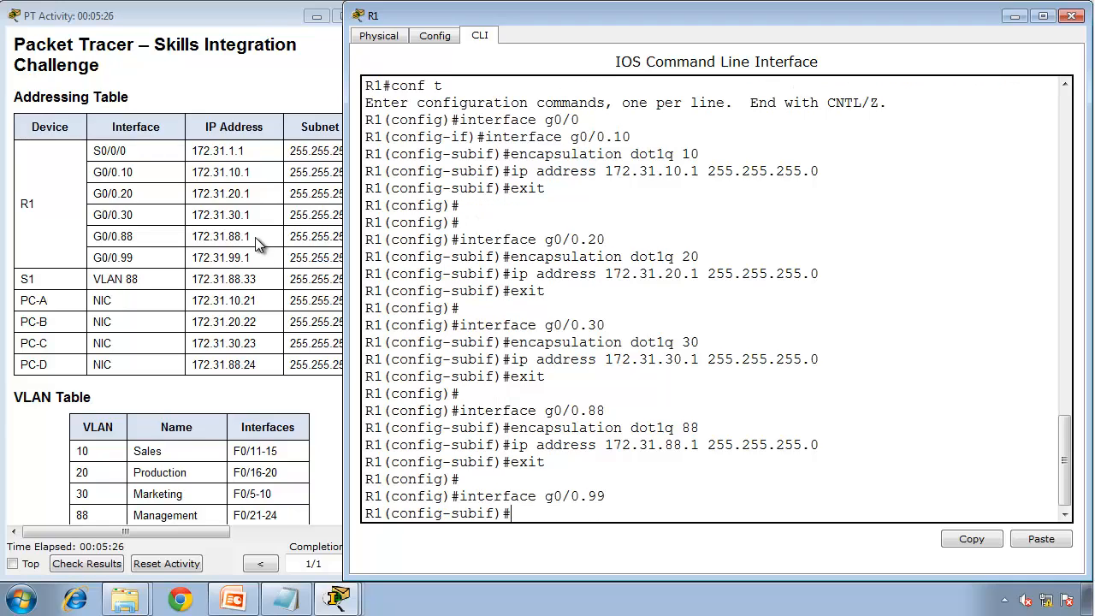
- Set the encapsulation of subinterface g0/0.99 to dot1q 99
key(Up)
key(Up)
key(Up)
key(Up)
key(Up)
key(Down)
key(BackSpace)
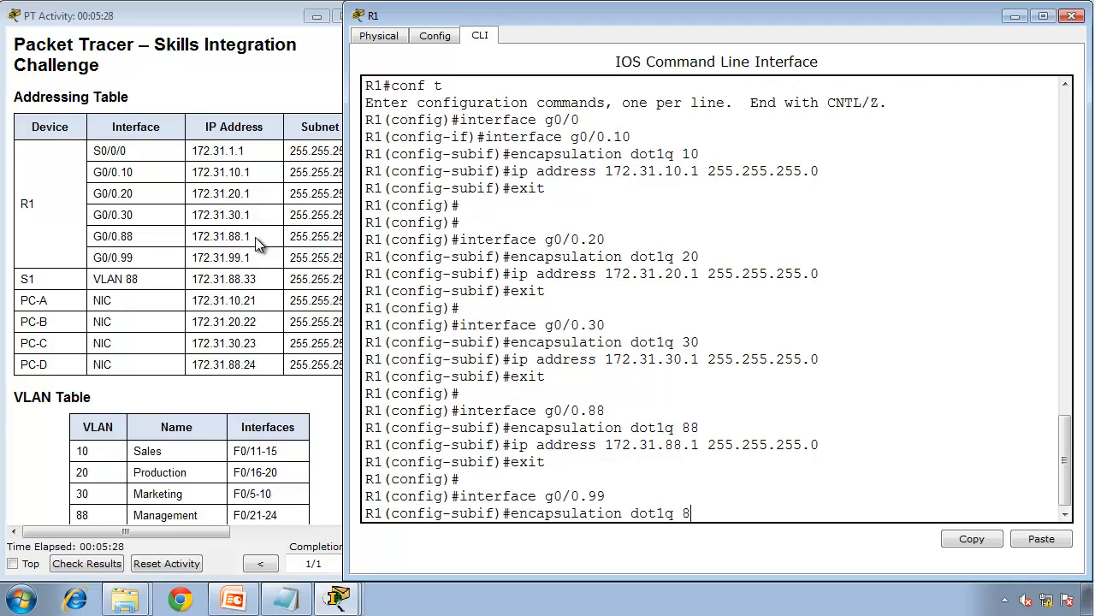
key(BackSpace)
text(99)
key(Return)
- Assign IP address 172.31.99.1 255.255.255.0 to g0/0.99 and exit to global configuration mode
key(Up)
key(Up)
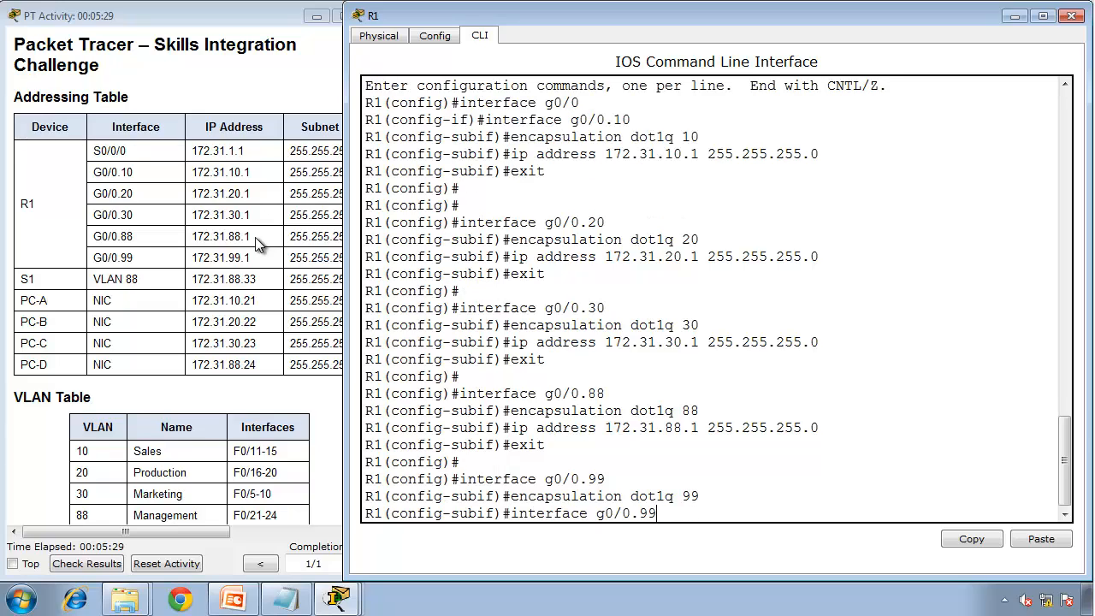
key(Up)
key(Up)
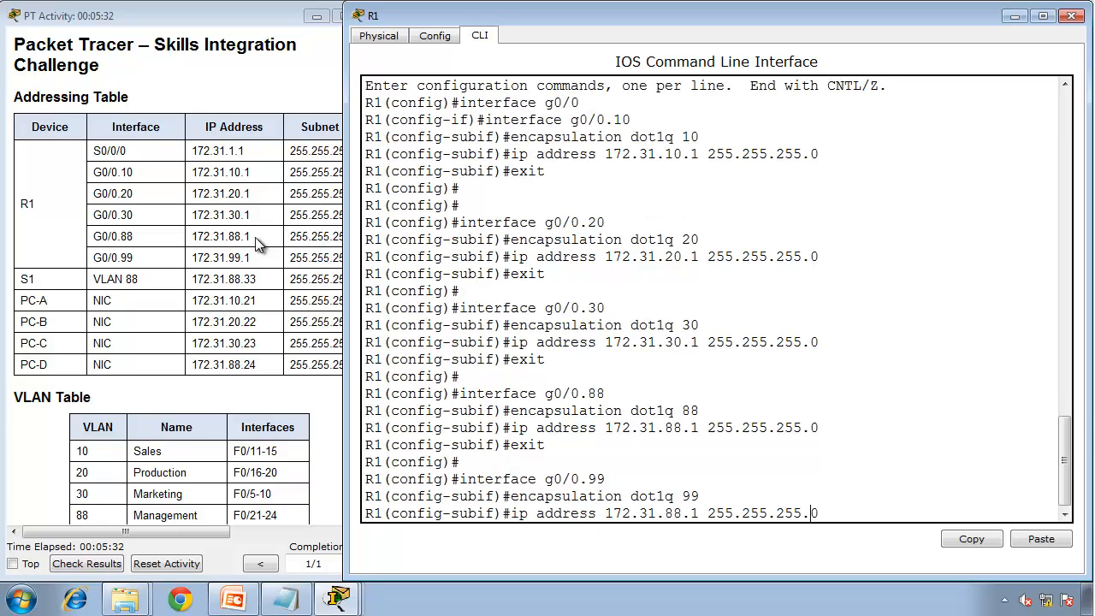
key(Left)
key(Left)
key(Left)
key(Left)
key(BackSpace)
key(BackSpace)
text(99)
key(Return)
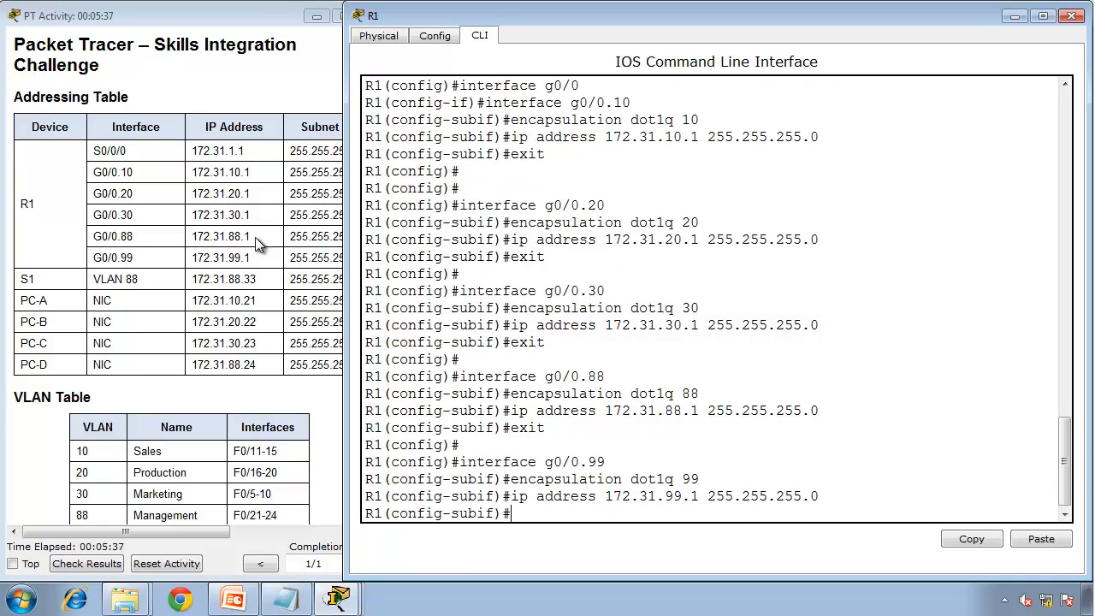
text(exit)
key(Return)
key(Return)
- Leave configuration mode on R1 and display the brief IP interface summary to check the g0/0 subinterfaces' addresses and status
text(end)
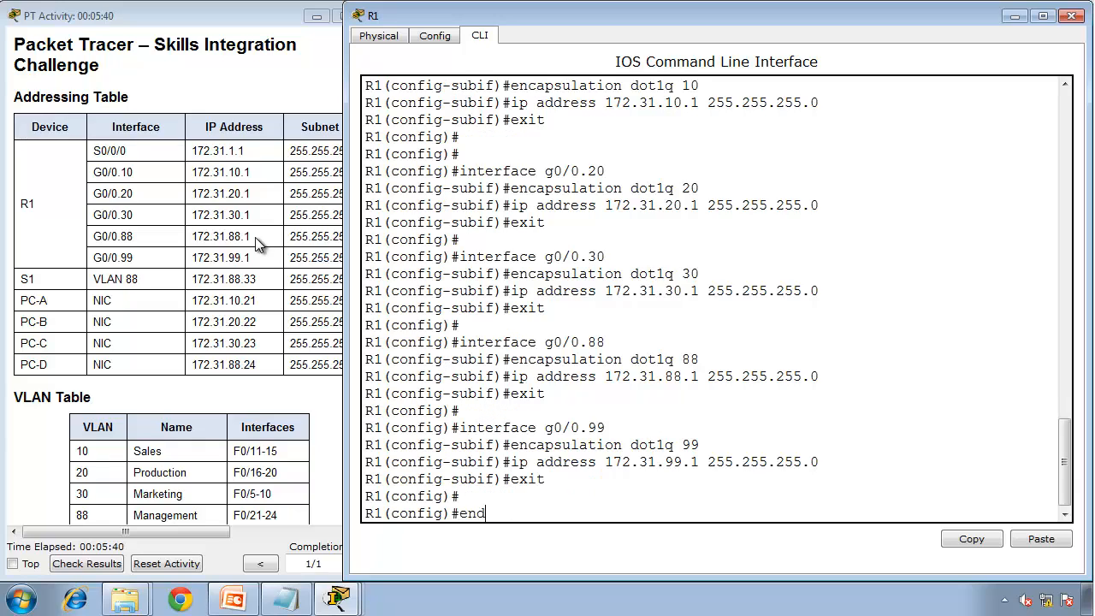
key(Return)
text(show)
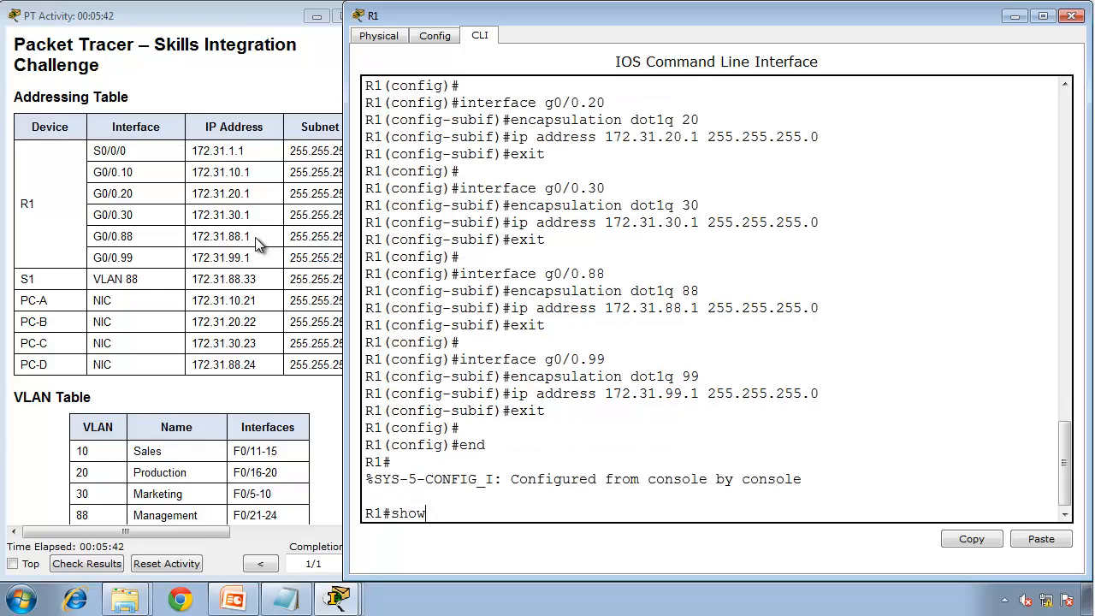
text( ip int brief)
key(Return)
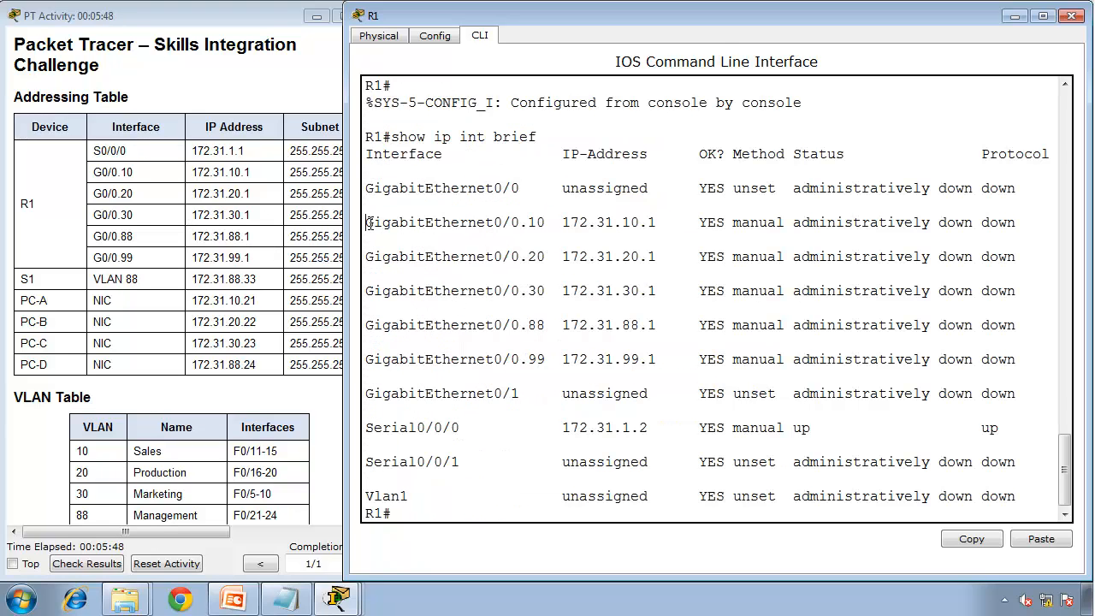
drag(367, 219, 1039, 370)
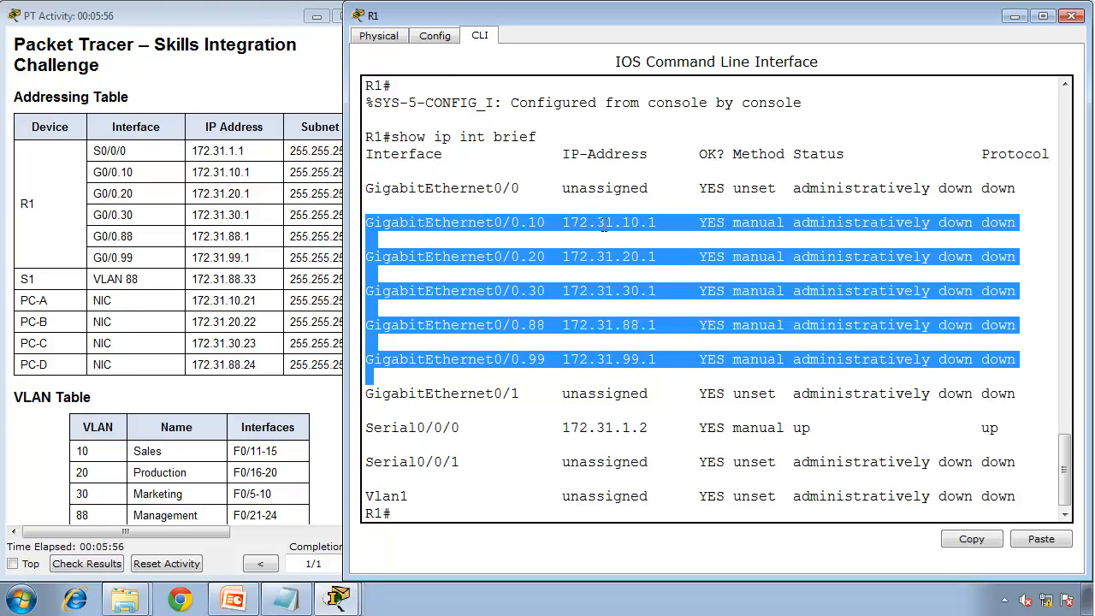
- Enable R1's g0/0 interface with no shutdown and return to privileged EXEC mode
text(conf t)
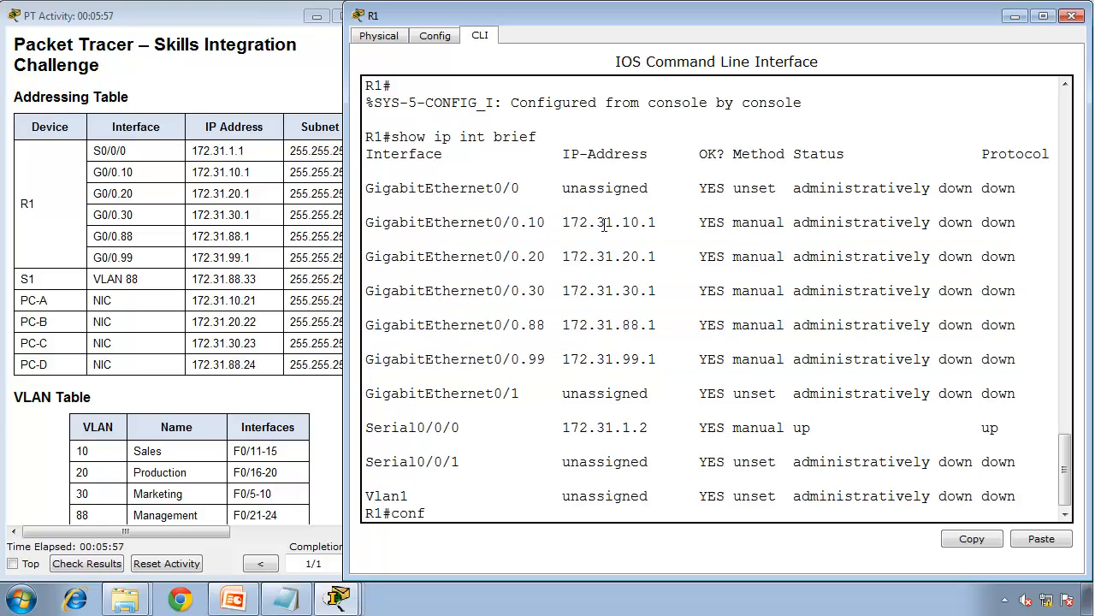
key(Return)
text(int g0/0)
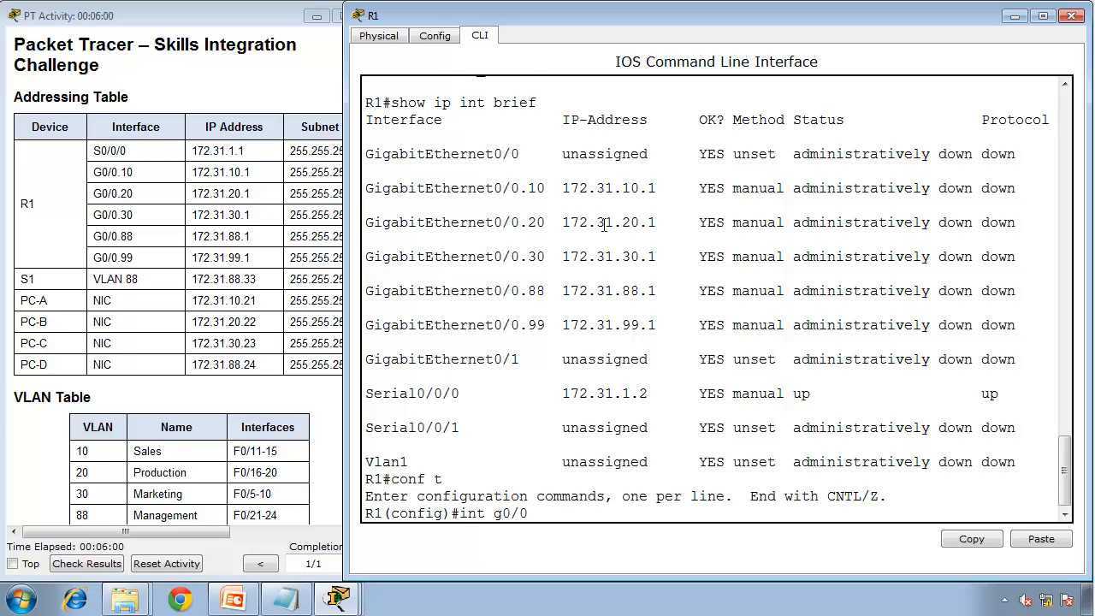
key(Return)
text(no shu)
key(Return)
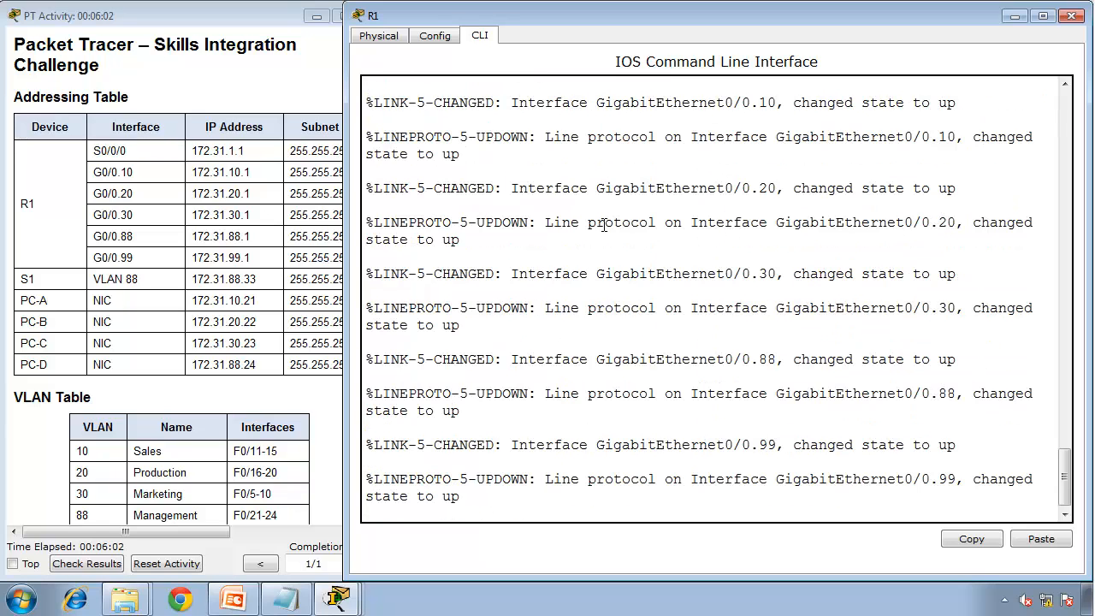
text(end)
key(Return)
key(Return)
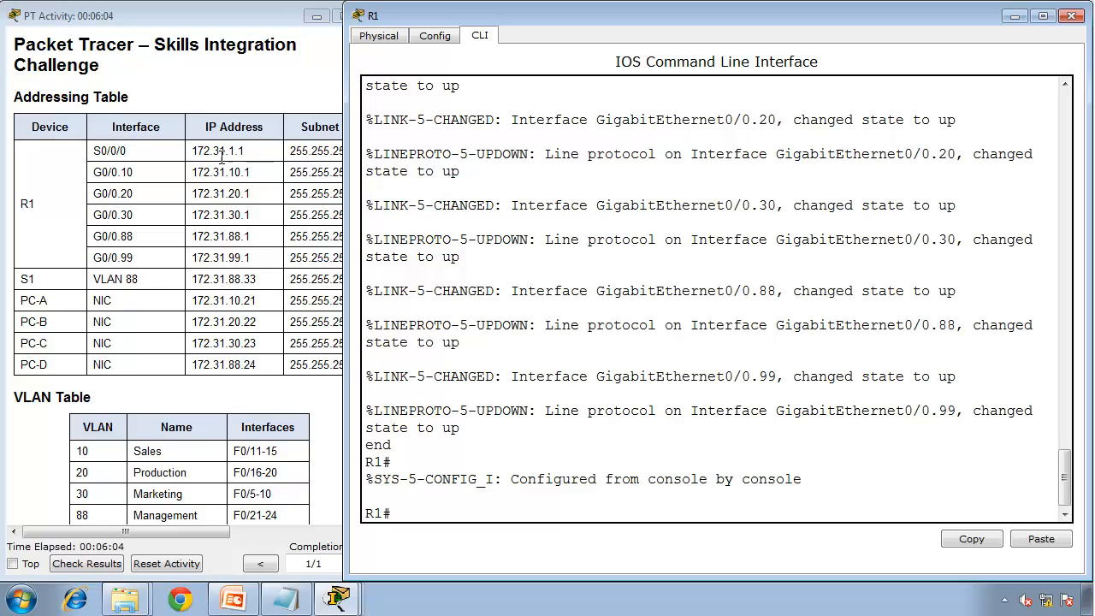
- Open switch S1's command line from the topology and widen its window beside the activity instructions
click(214, 254)
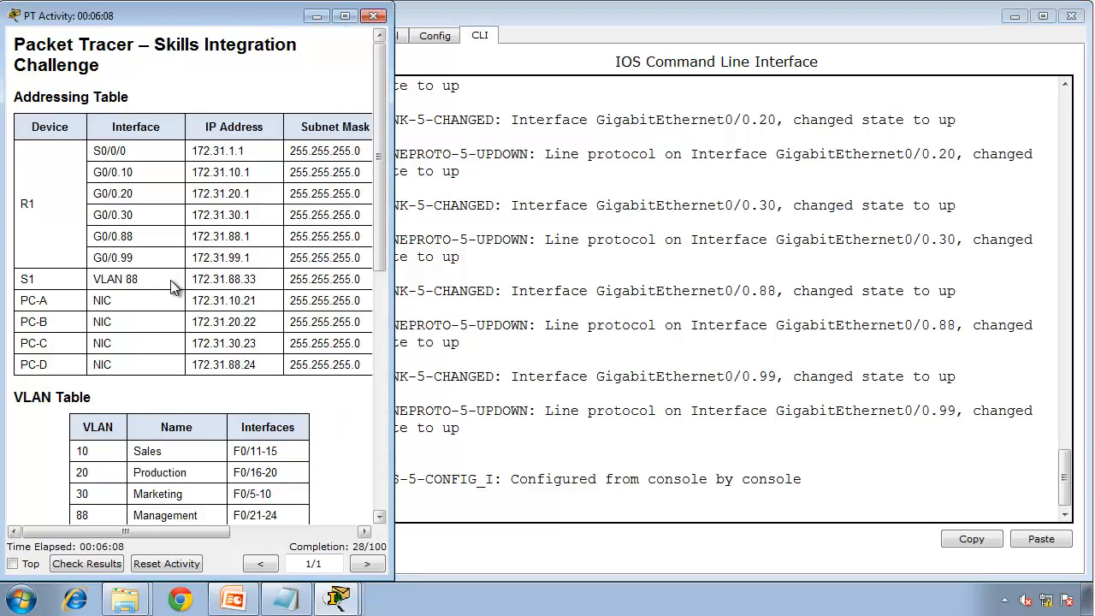
click(337, 598)
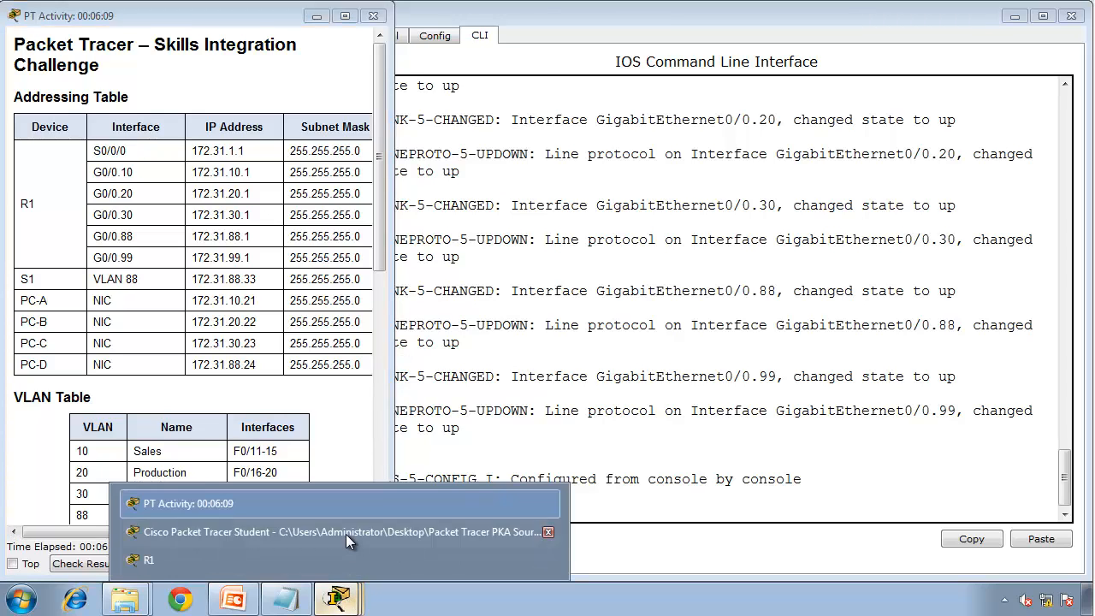
click(342, 533)
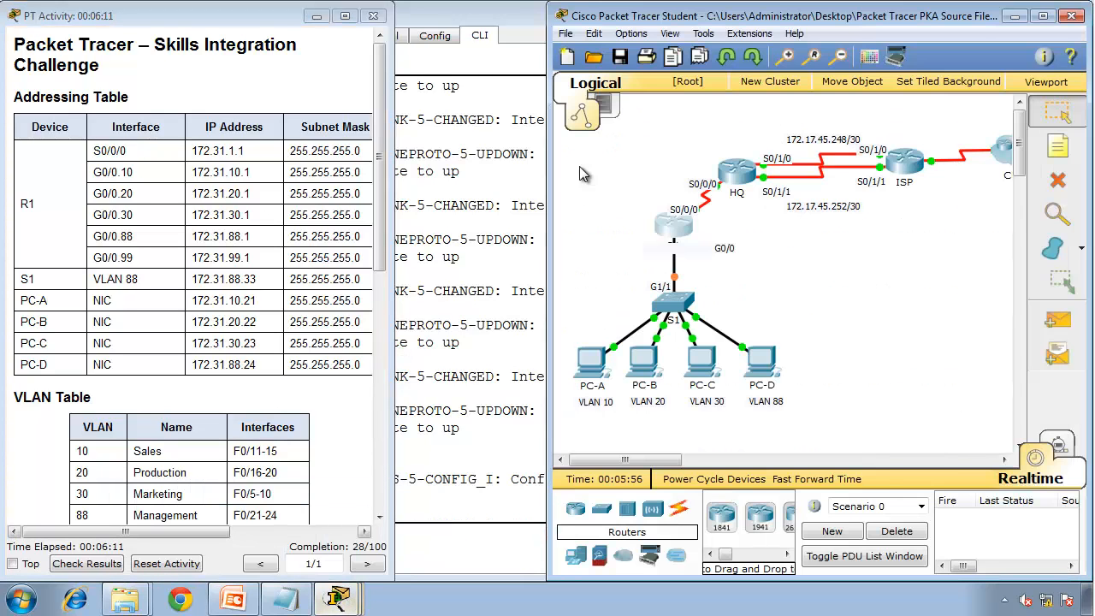
click(673, 303)
click(413, 114)
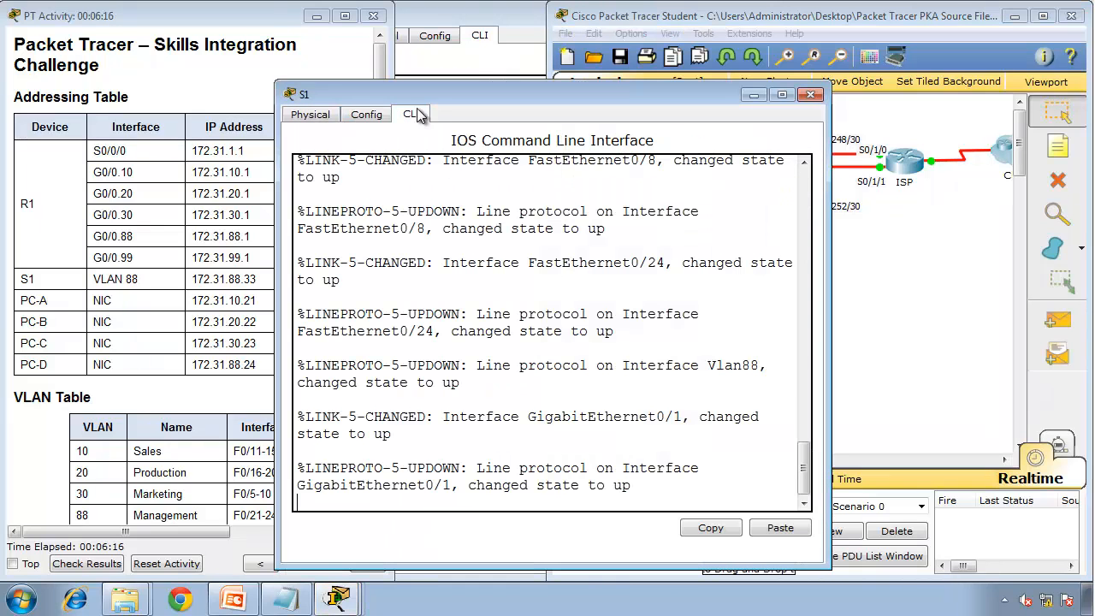
drag(434, 95, 1094, 216)
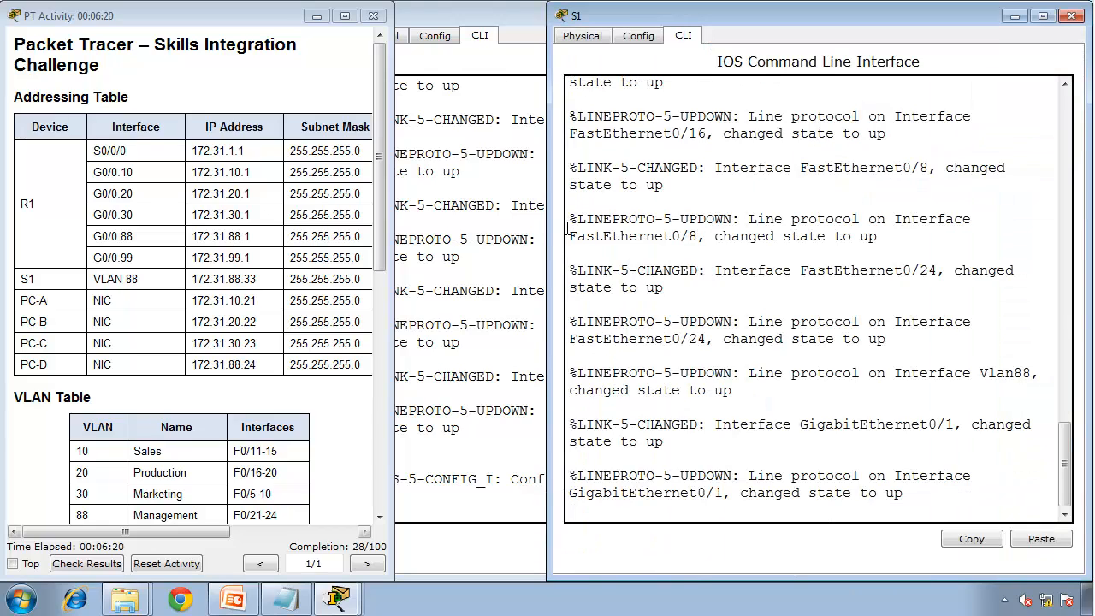
drag(549, 246, 391, 247)
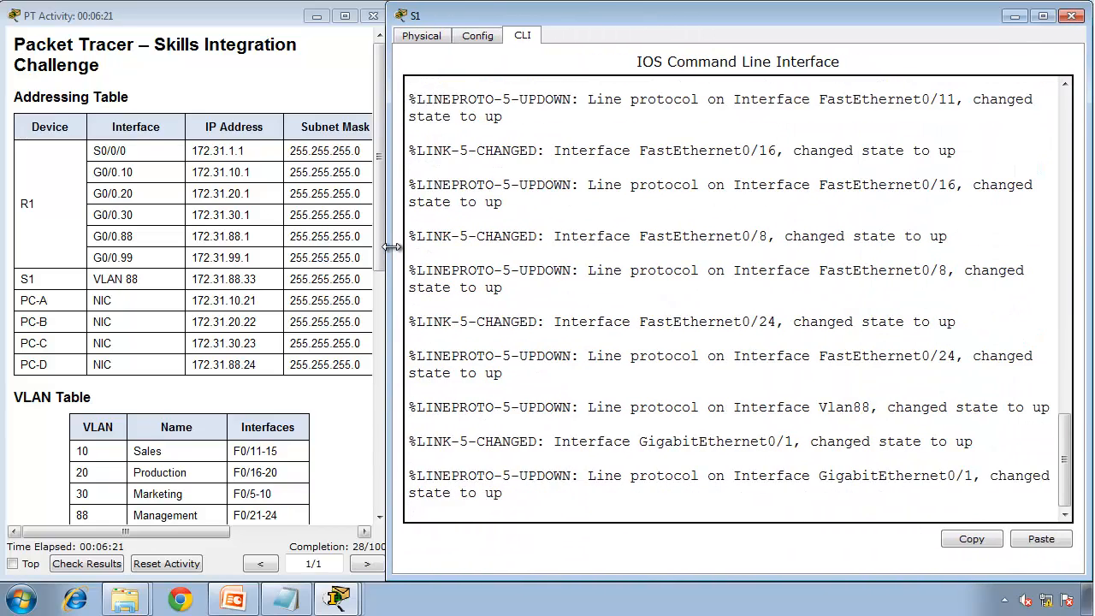
- Enter privileged EXEC mode on S1 and page through its running configuration to the end
key(Return)
key(Return)
key(Return)
text(show run)
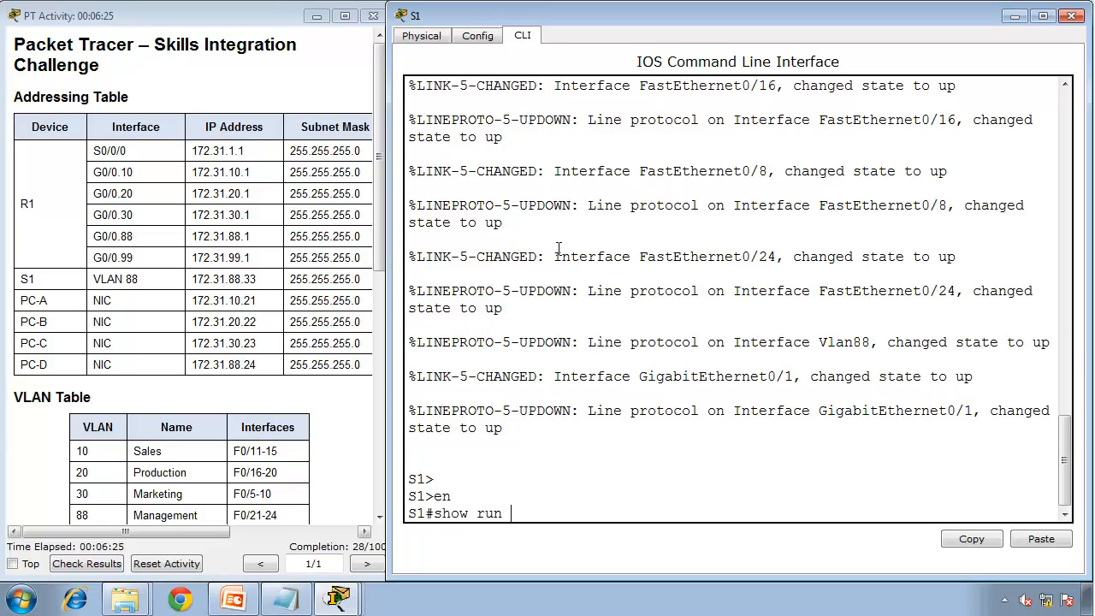
key(Return)
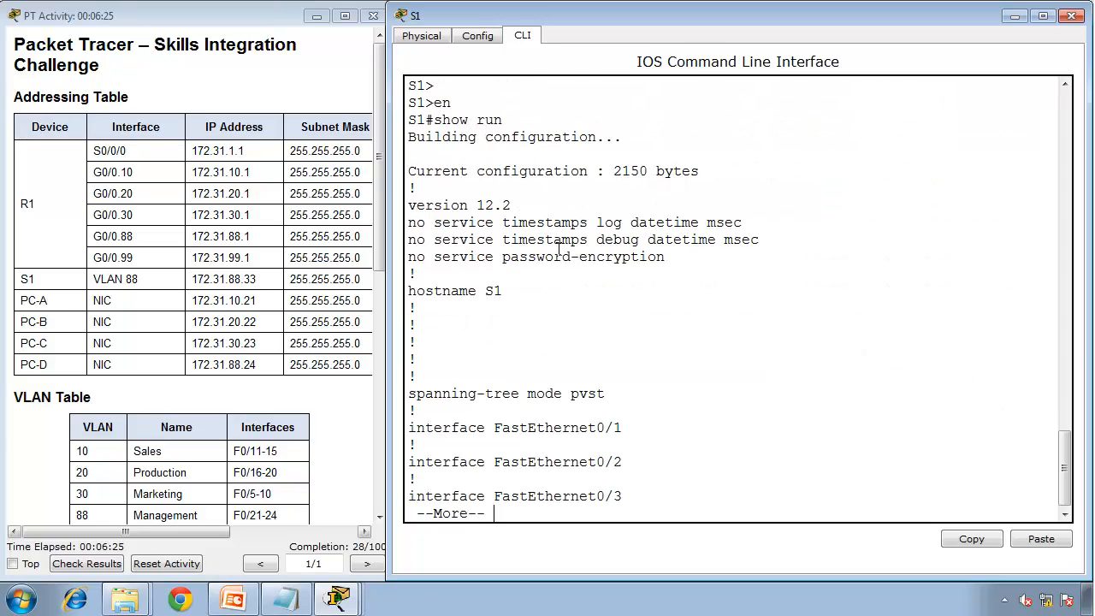
key(space)
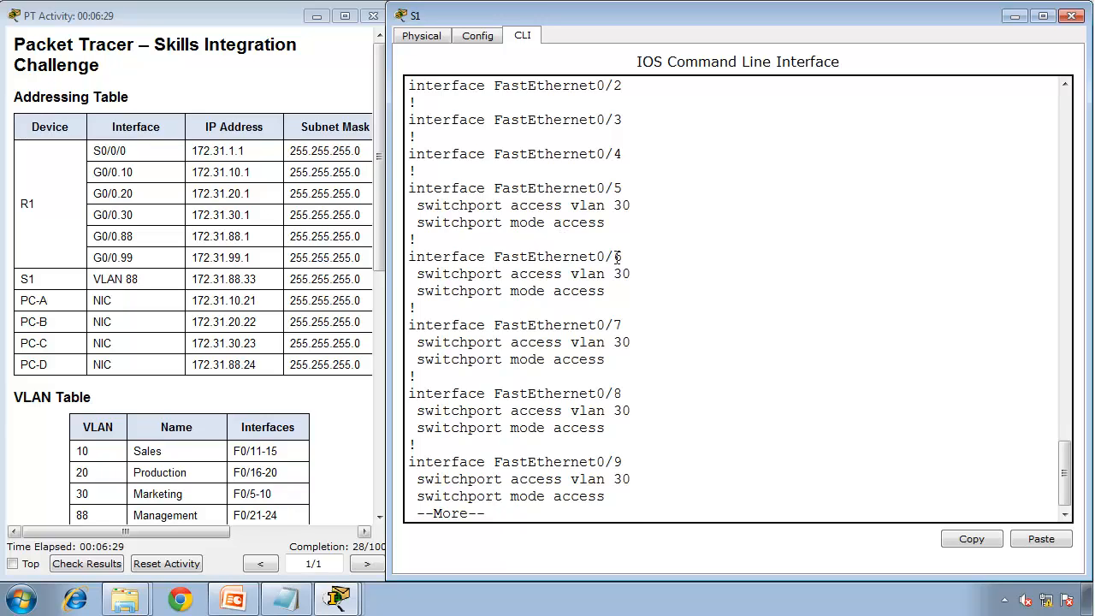
key(space)
key(space)
key(space)
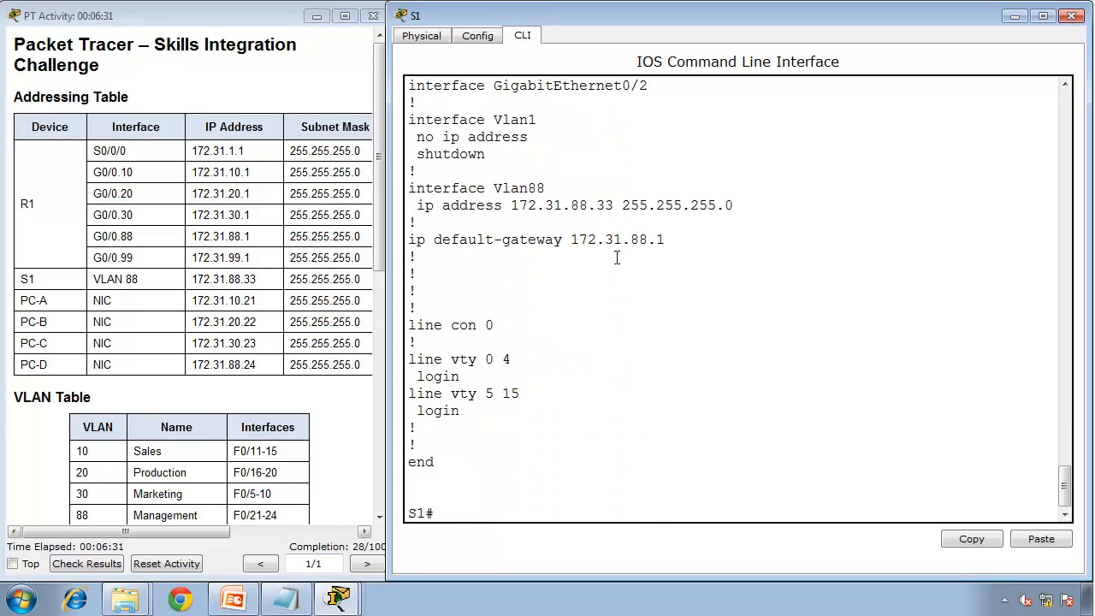
- Display S1's brief VLAN list and check its VLAN names and port assignments
text(show vlan brief)
key(Return)
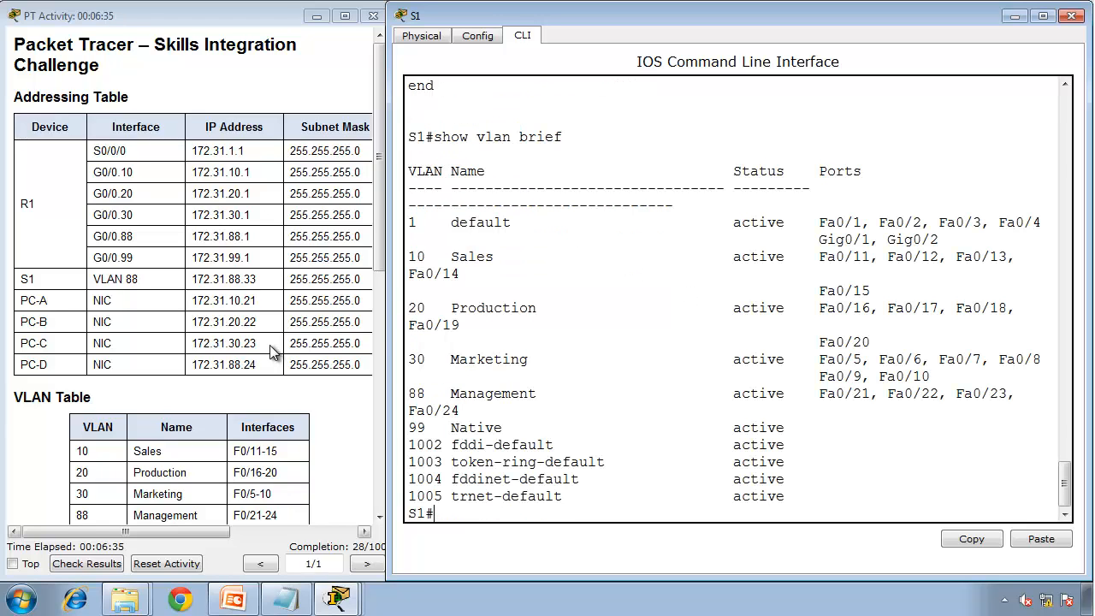
mouse_move(390, 331)
mouse_down()
mouse_move(199, 329)
mouse_move(415, 316)
mouse_move(390, 314)
mouse_up()
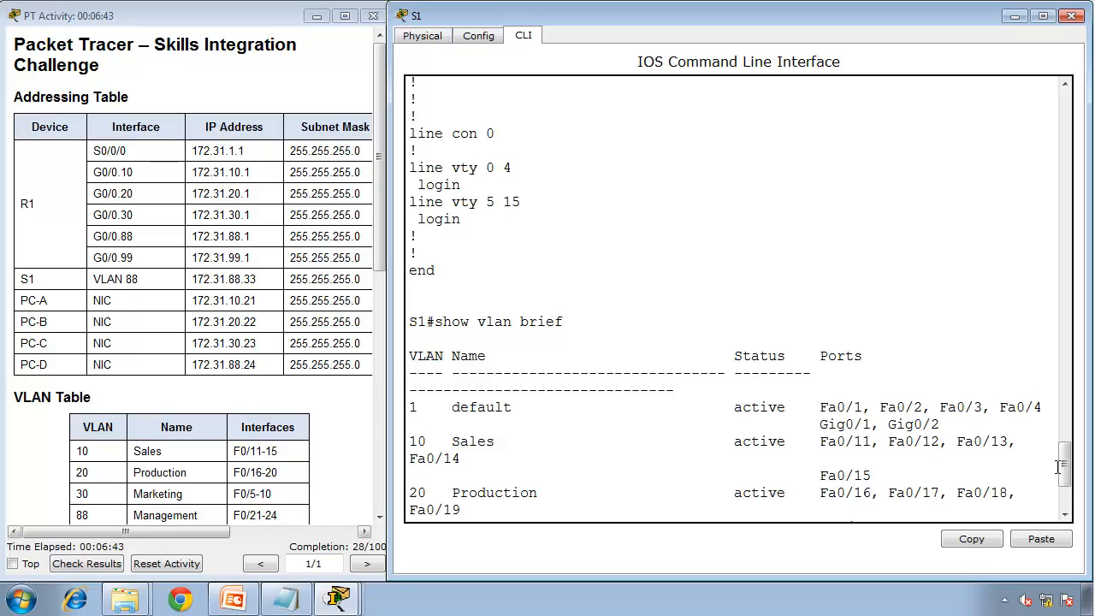
click(1068, 506)
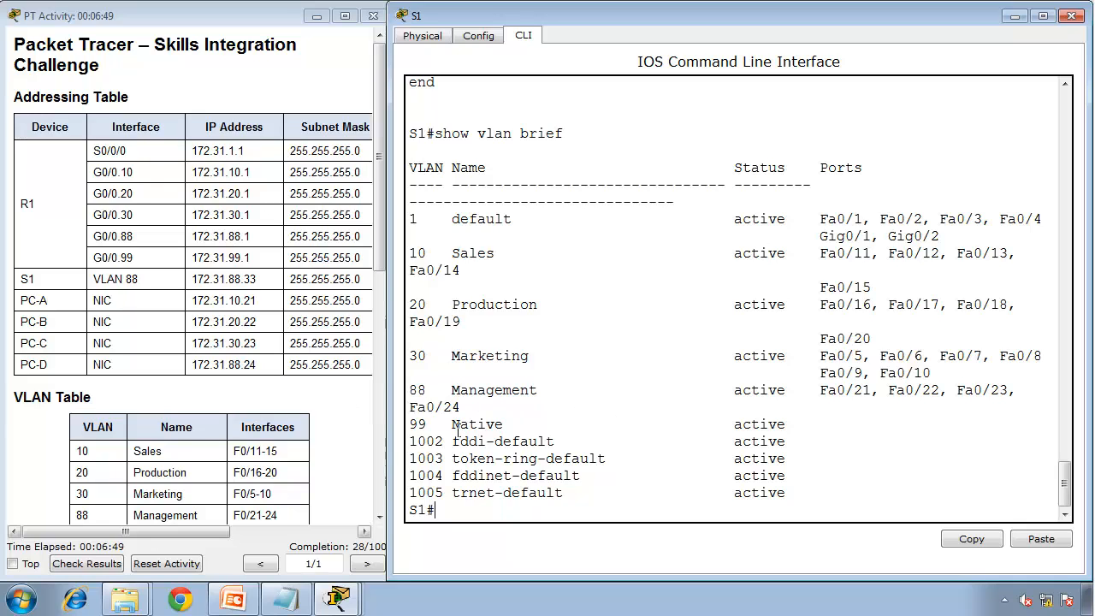
- Review the R1 inter-VLAN routing and S1 trunking items in the activity's requirements
click(376, 427)
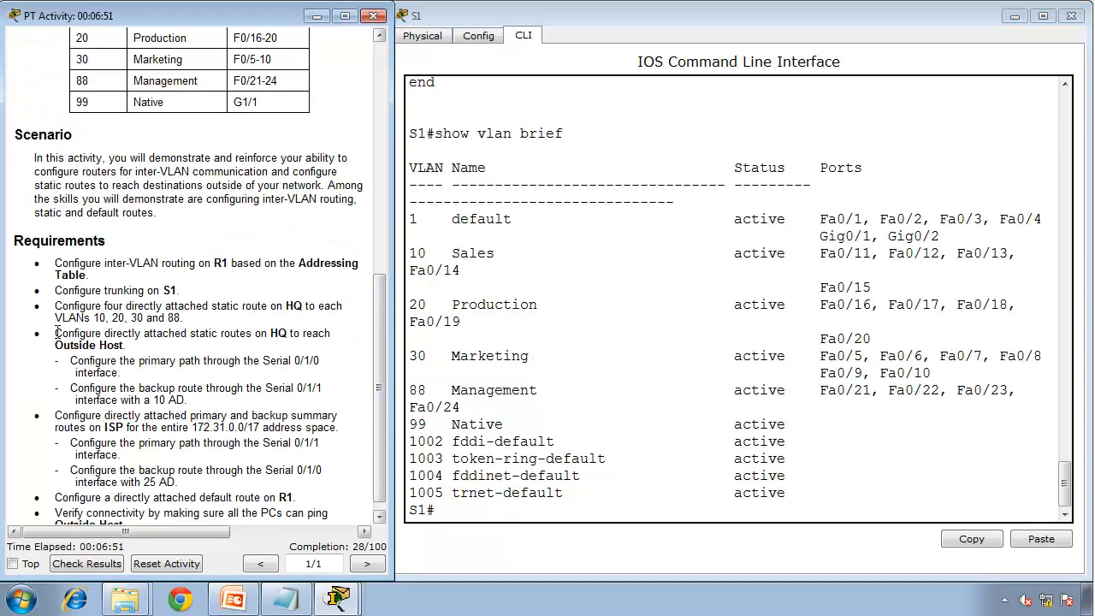
drag(57, 266, 235, 288)
click(557, 420)
text(conf t)
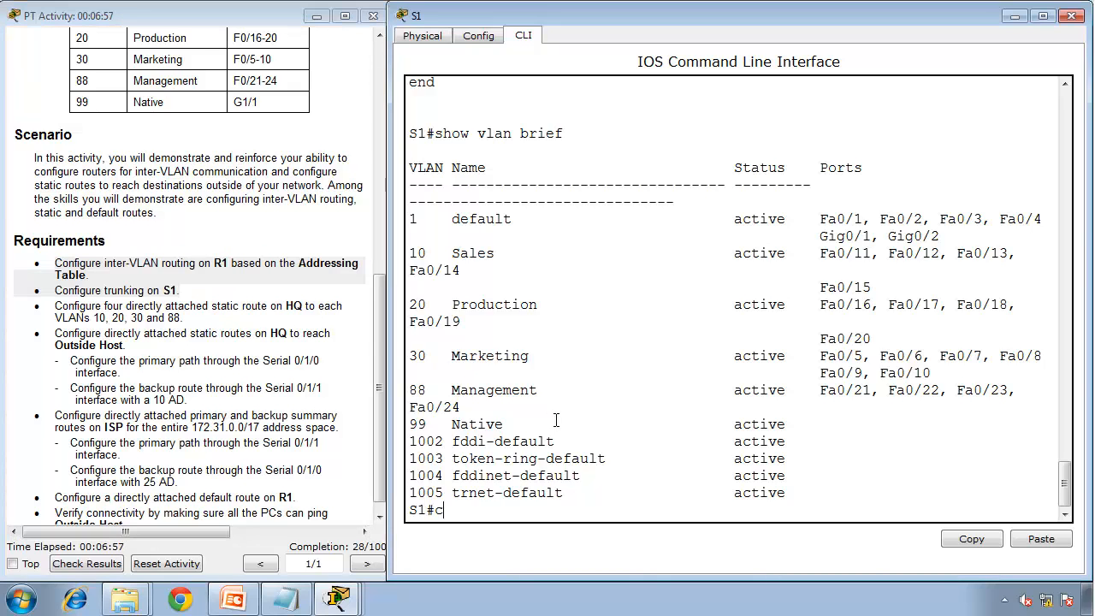
key(Return)
text(int)
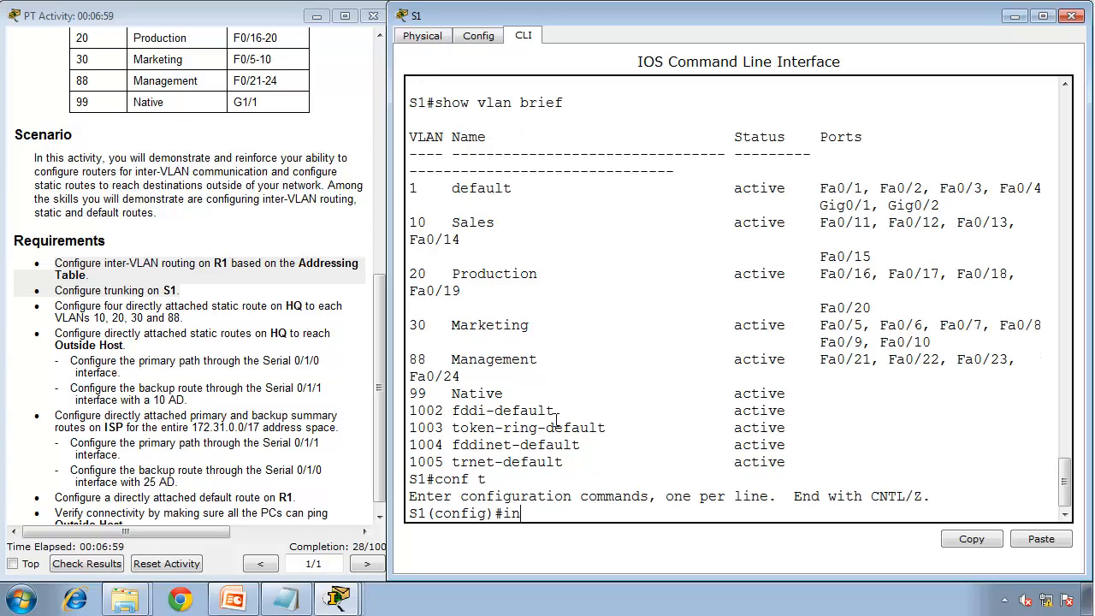
key(BackSpace)
key(BackSpace)
key(BackSpace)
key(BackSpace)
text(end)
key(Return)
key(Return)
key(Return)
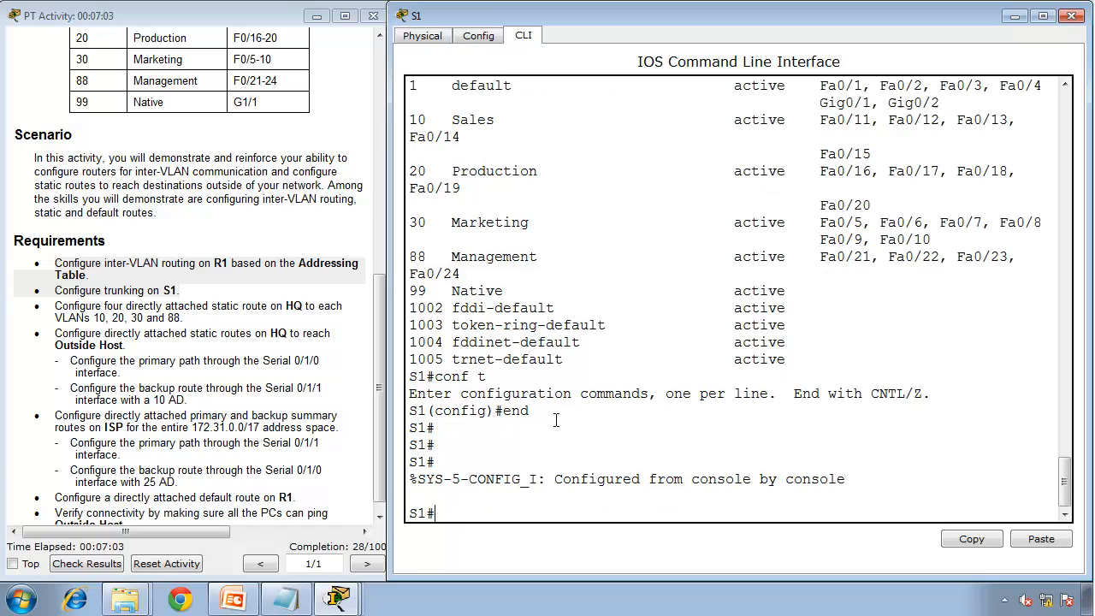
- Display S1's CDP neighbors to identify the local interface connected to R1
text(show cdp ne)
key(Return)
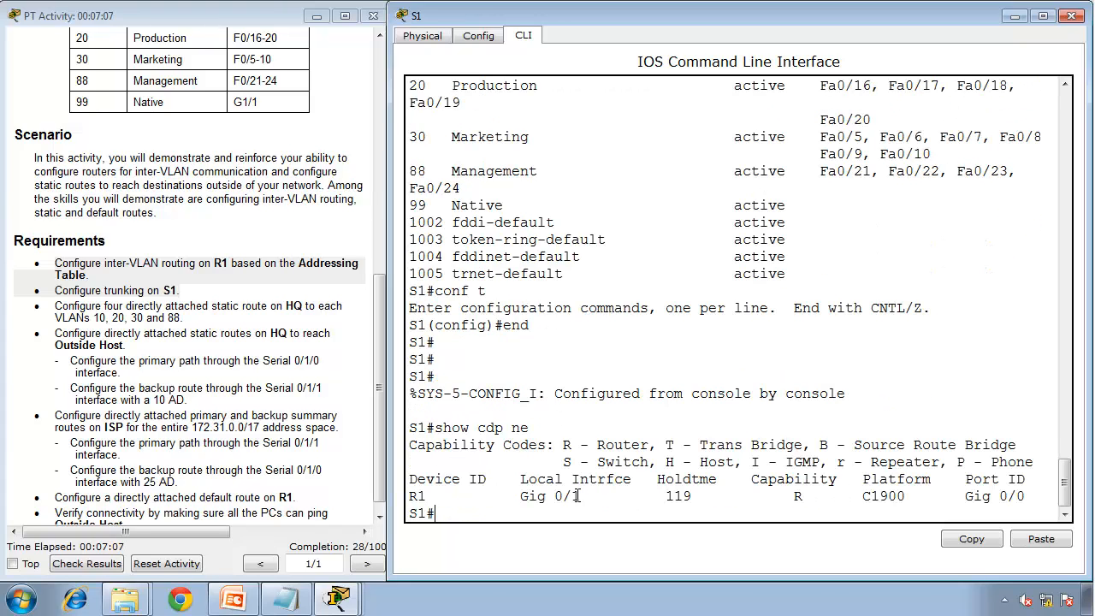
drag(577, 496, 518, 496)
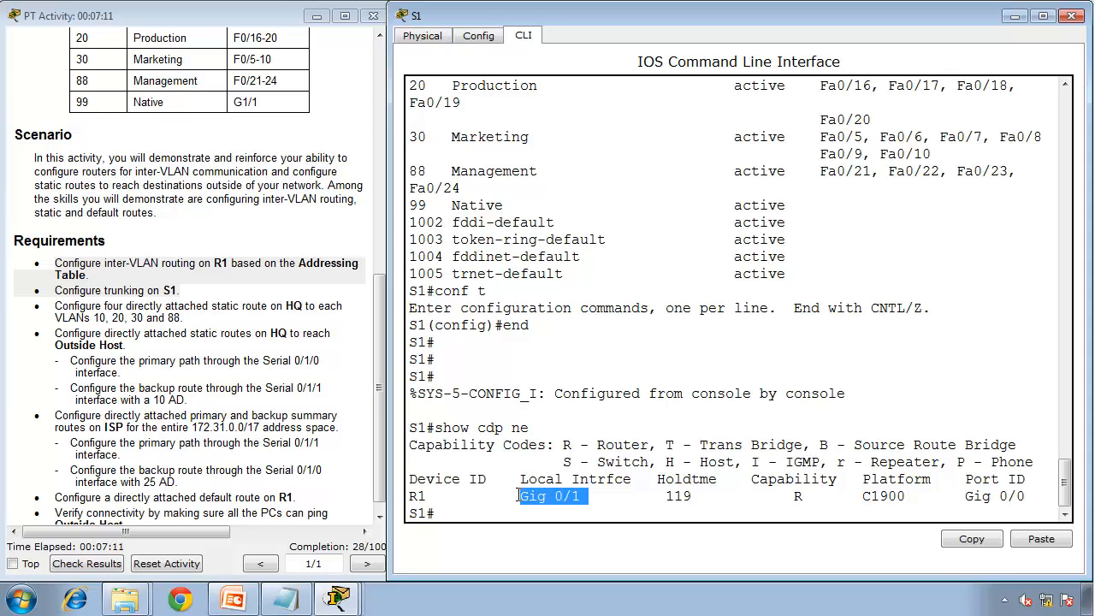
- Enter configuration mode for S1's g0/1 interface and set its switchport mode to trunk
text(conf t)
key(Return)
text(ig)#i)
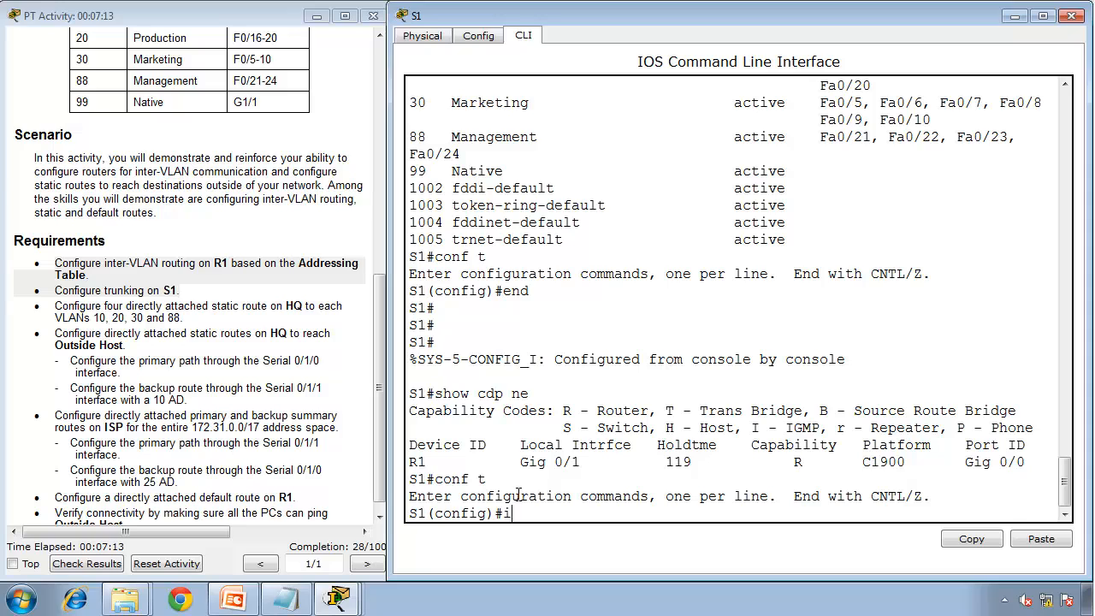
text(nt g0/1)
key(Return)
text(swi)
key(Tab)
text(mo)
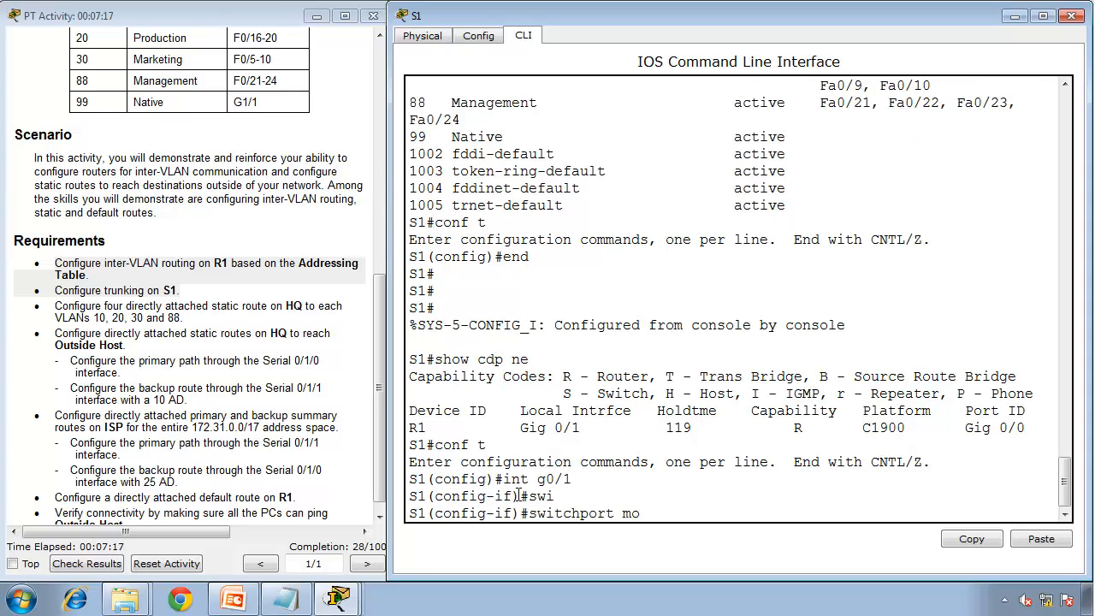
text(d)
key(Tab)
text(tr)
key(Tab)
key(Return)
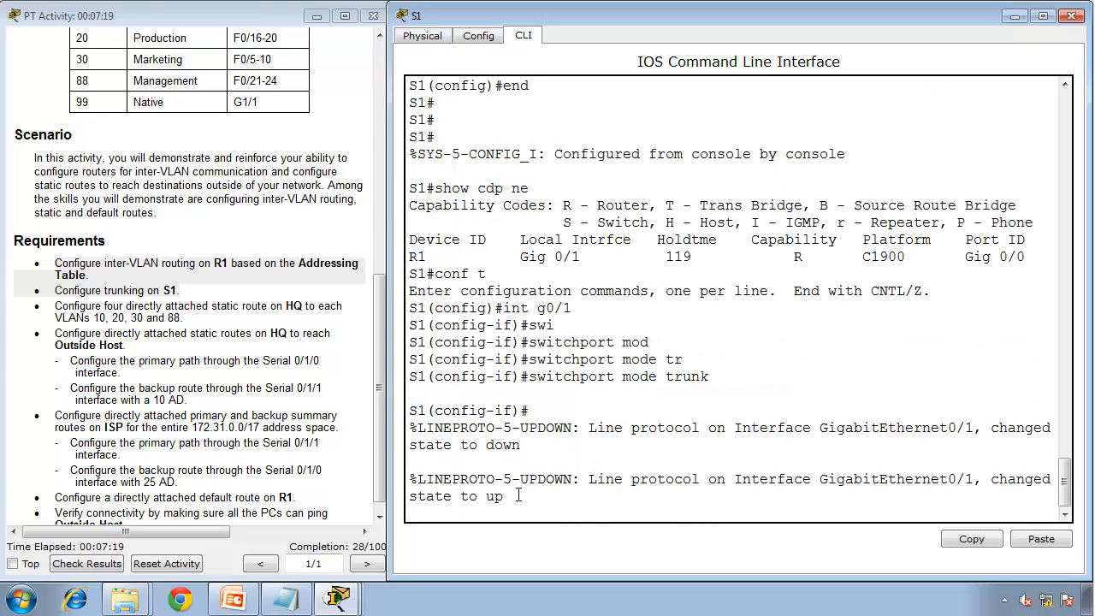
key(Return)
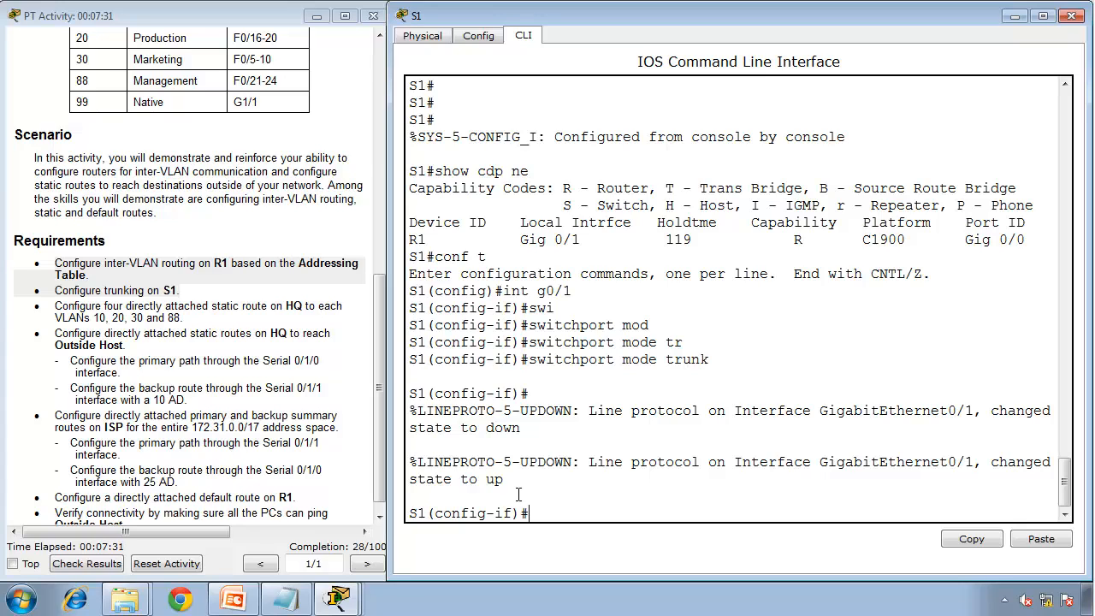
- Try to set the trunk encapsulation of S1's g0/1 interface to dot1q
text(switchport trunk enc)
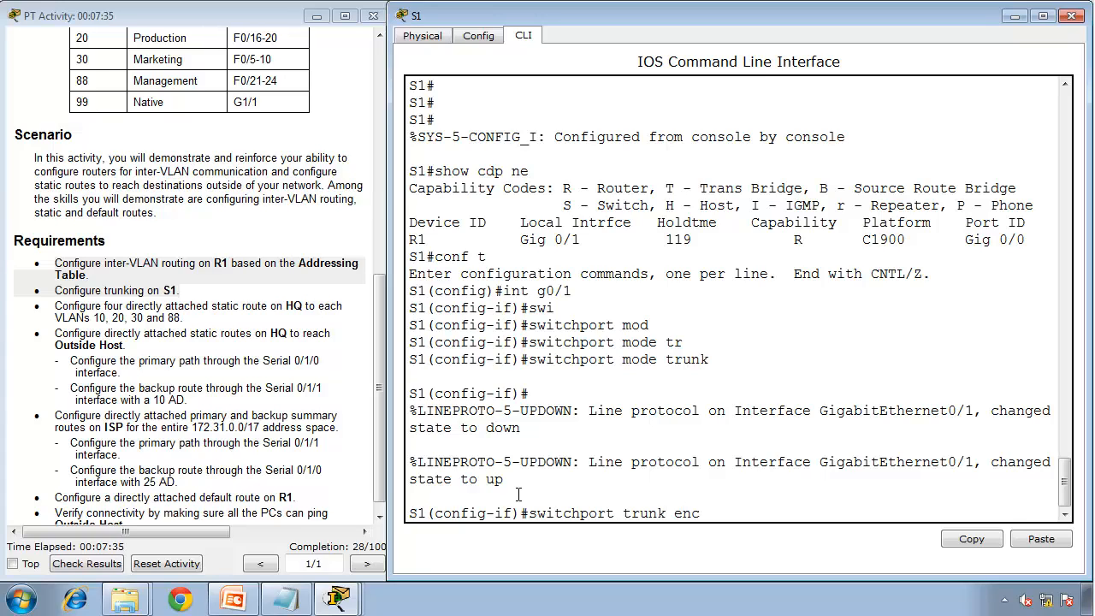
text(apsulation dot1q)
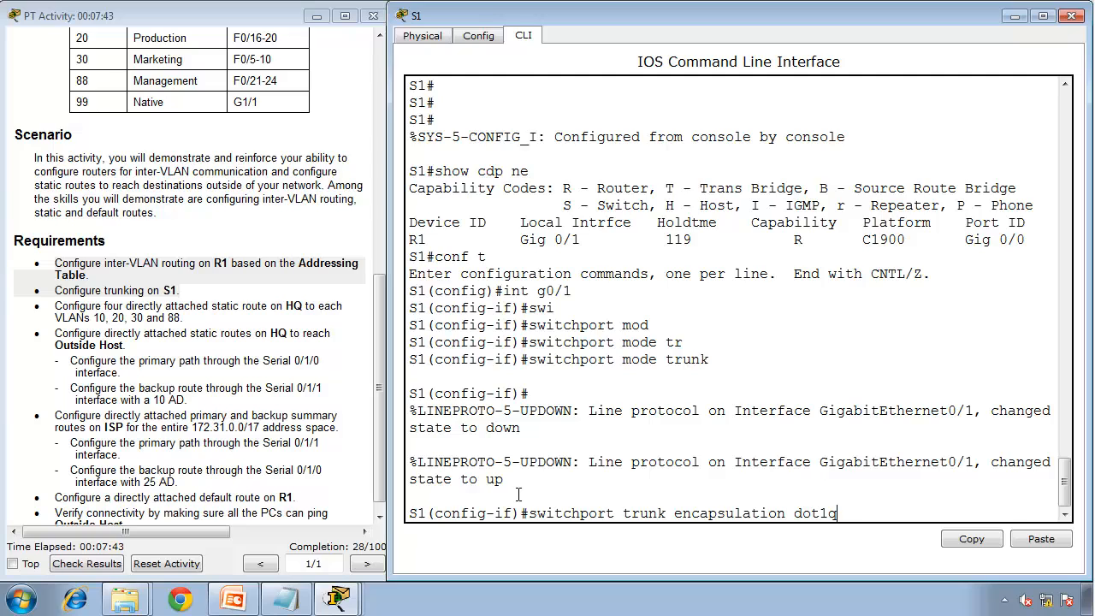
key(Return)
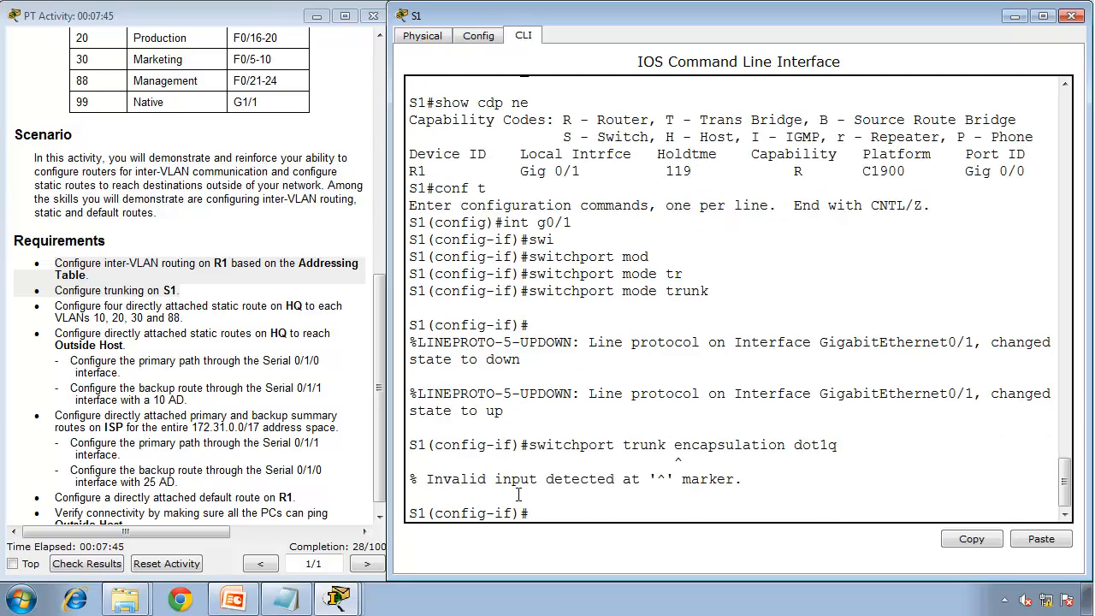
- Reapply switchport mode trunk on S1's g0/1 interface and return to privileged mode
key(Up)
key(Up)
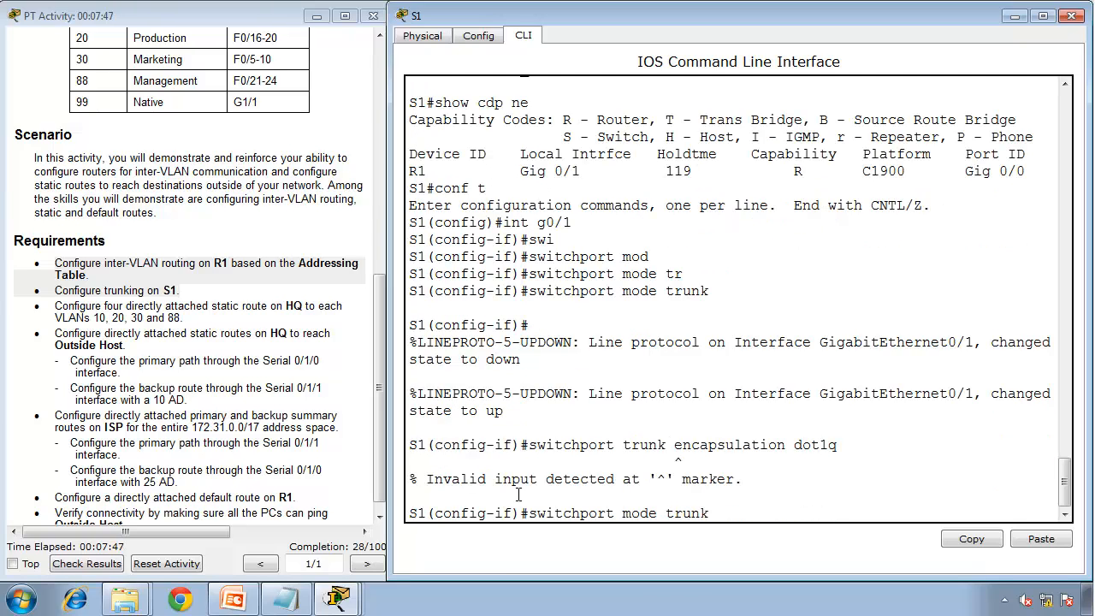
key(Return)
text(e)
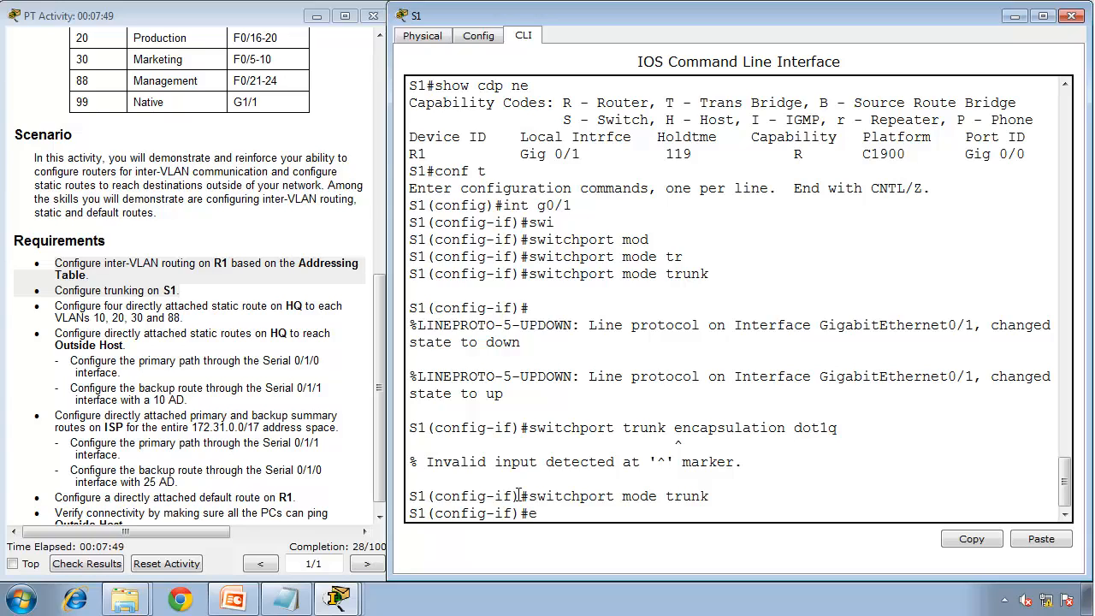
text(nd)
key(Return)
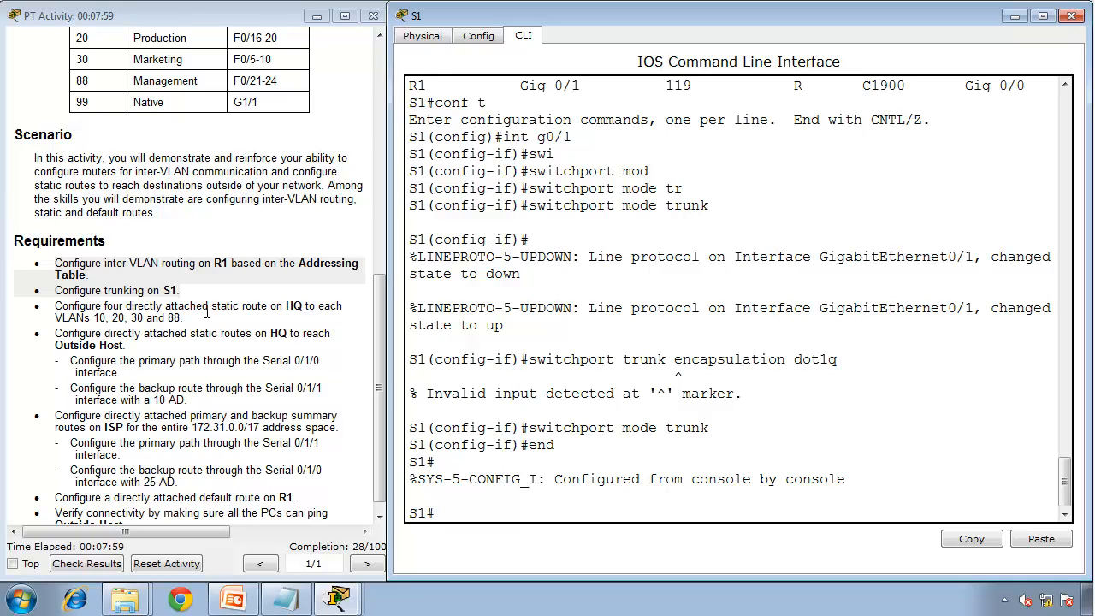
- Open the HQ router's command line and fit its window beside the activity instructions
mouse_move(338, 598)
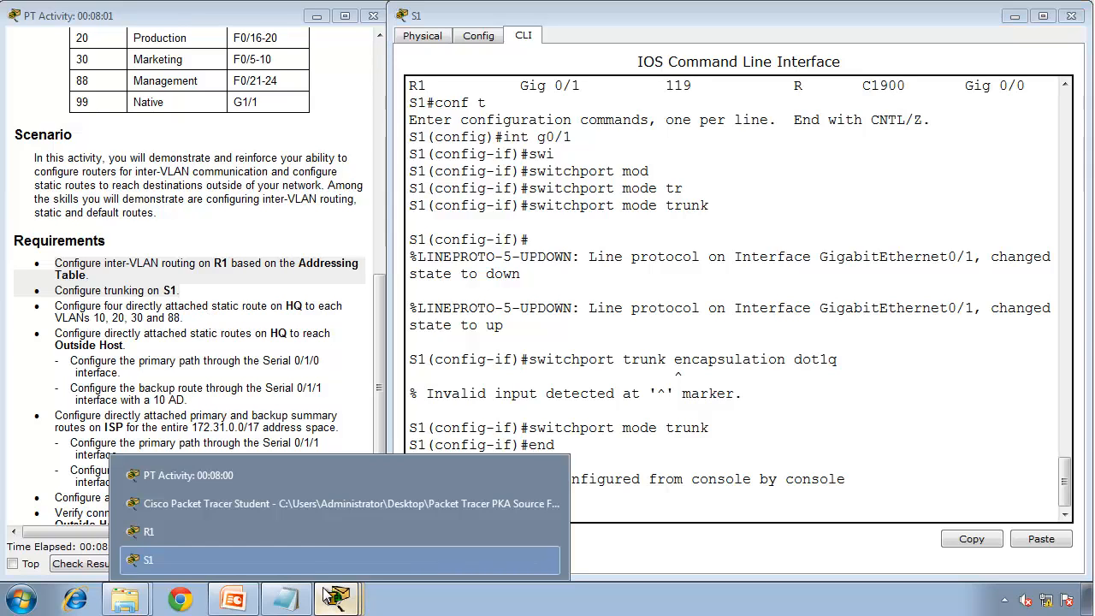
click(278, 504)
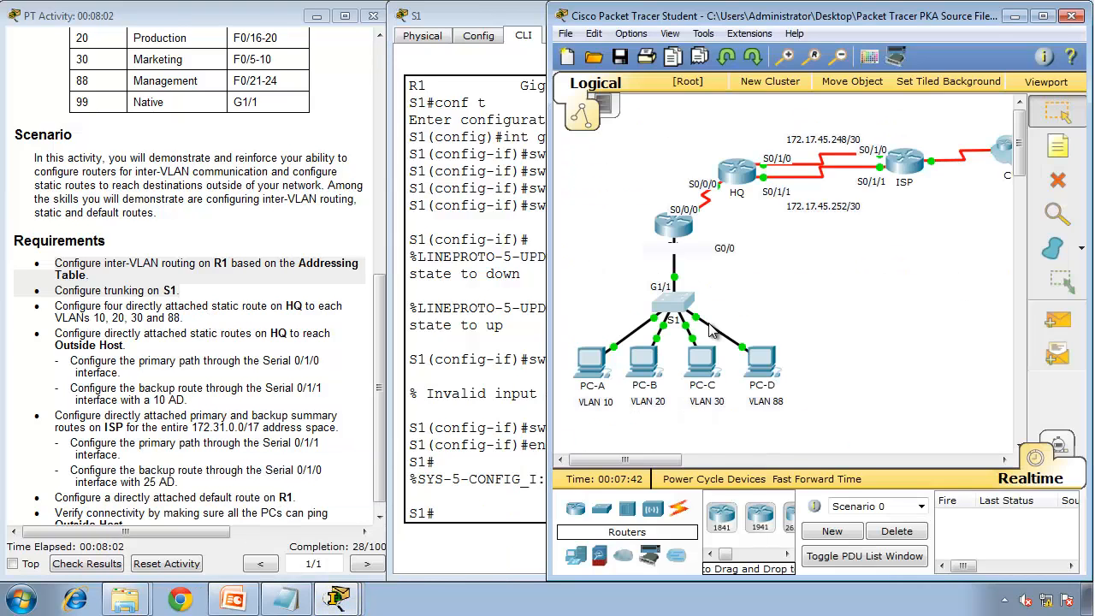
click(737, 167)
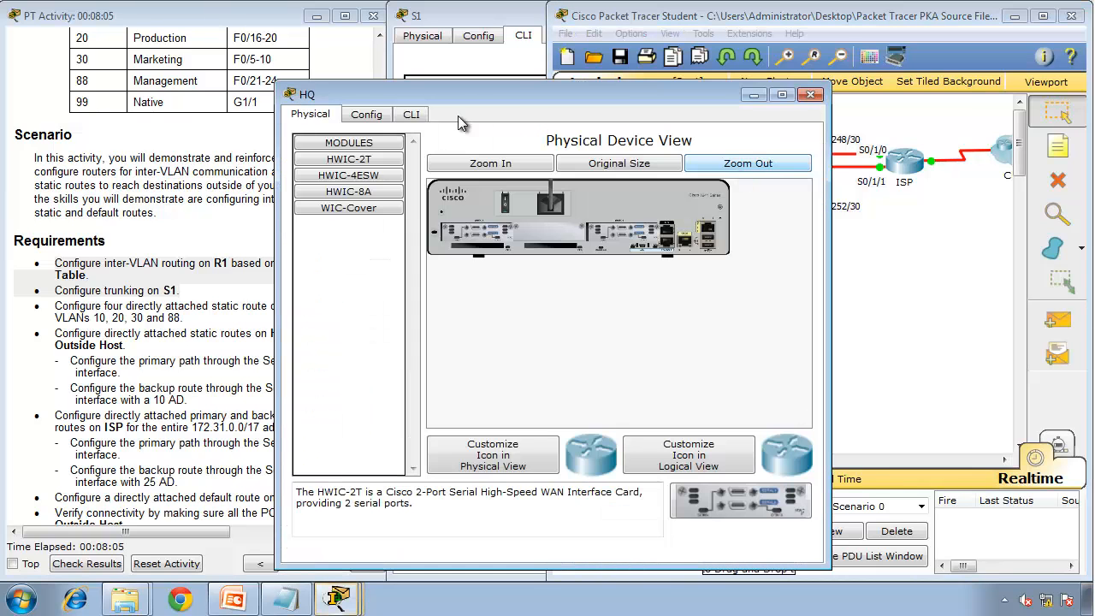
click(413, 115)
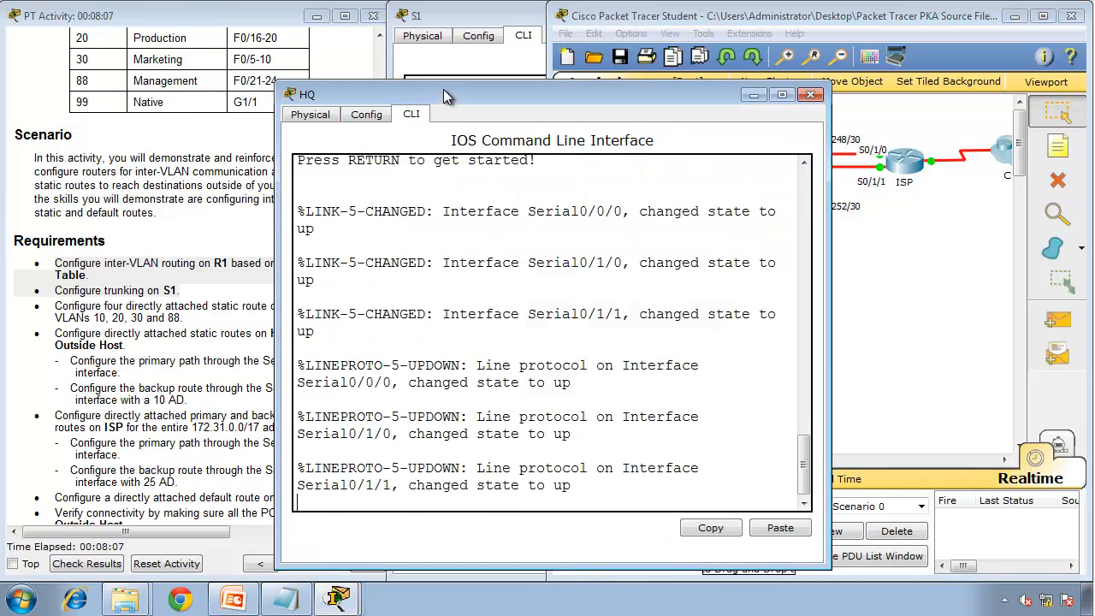
key(super+Right)
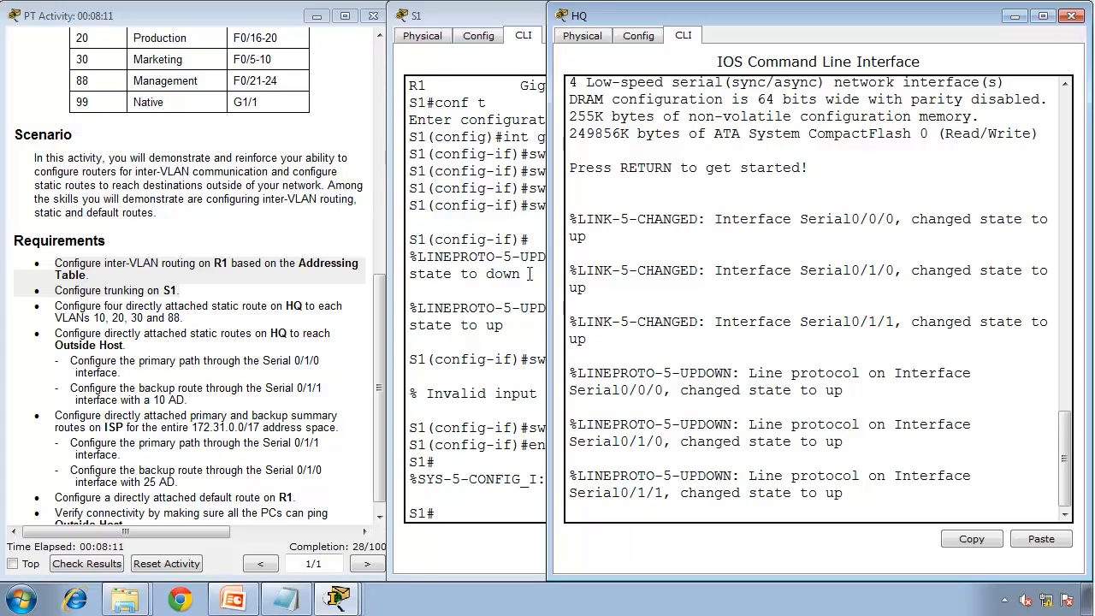
drag(548, 286, 425, 101)
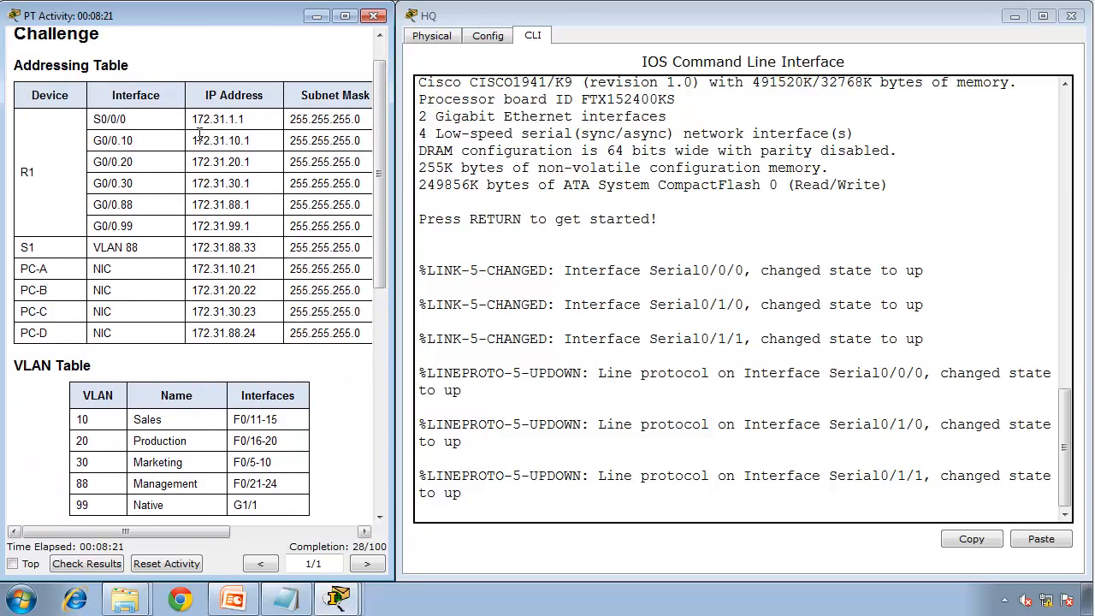
- Compare the HQ static route requirements with the VLAN networks in the addressing table
click(377, 422)
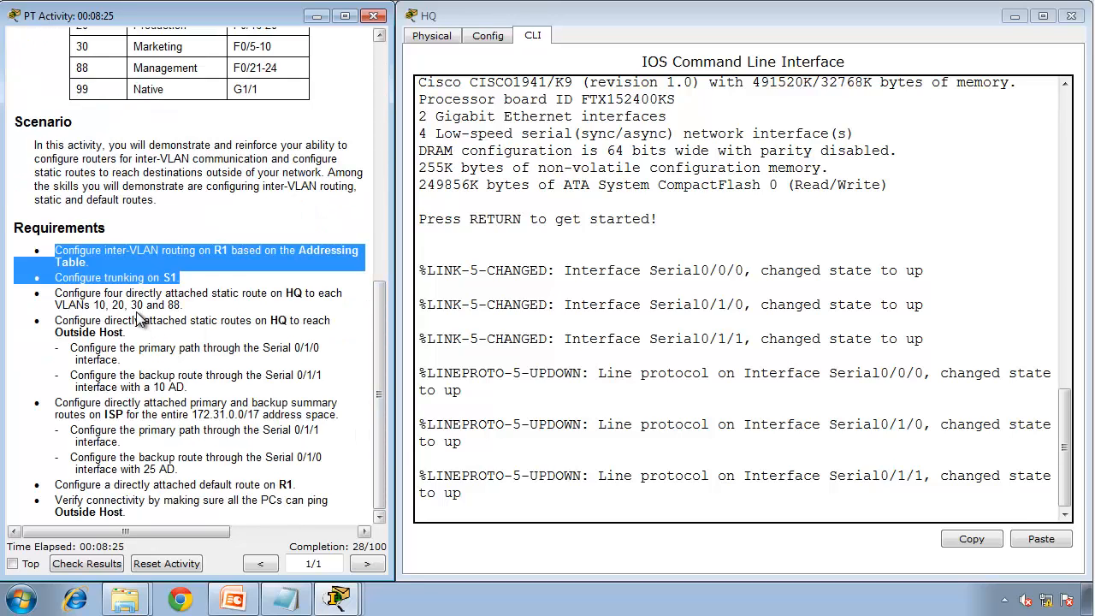
click(381, 139)
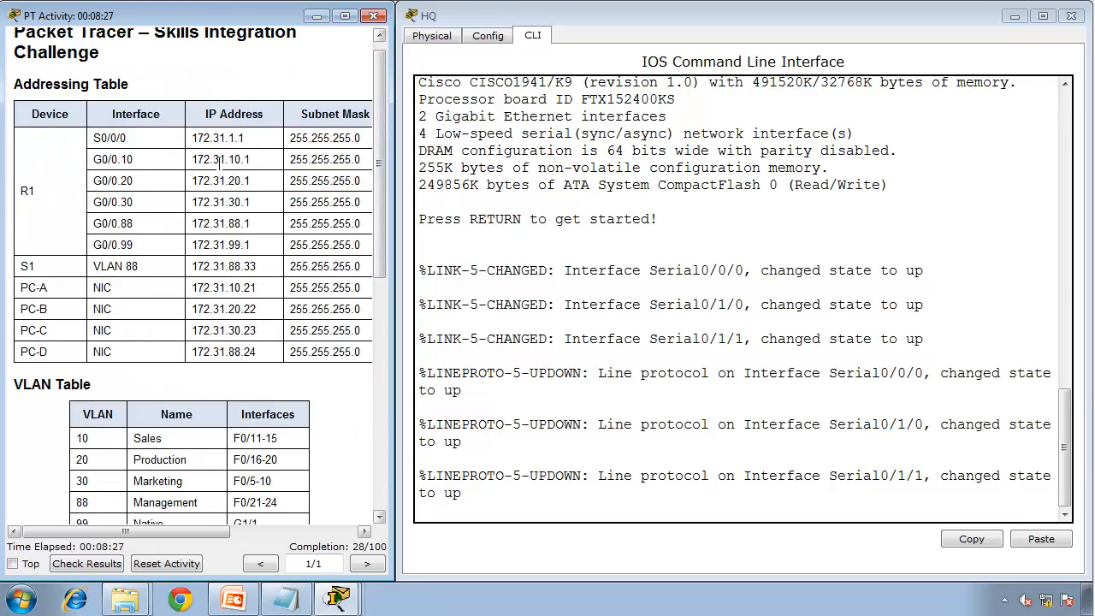
click(373, 436)
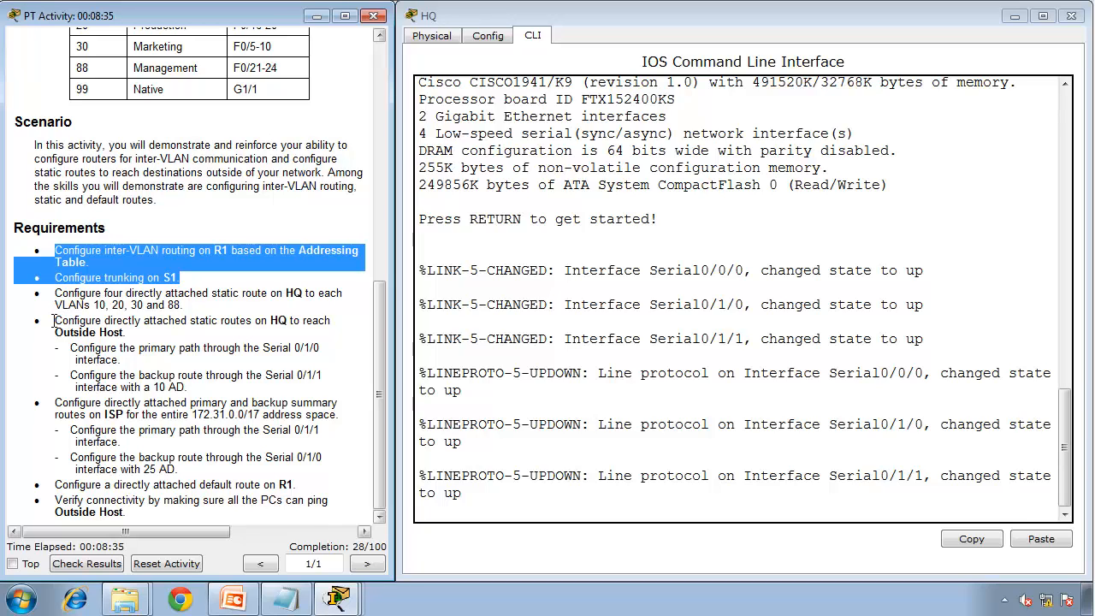
click(530, 440)
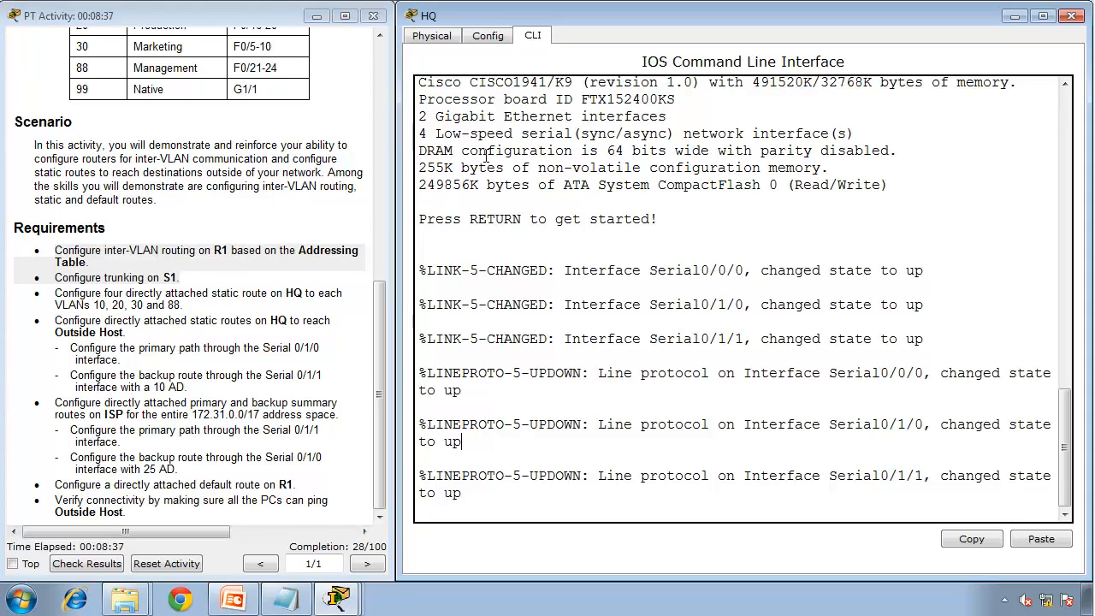
click(381, 142)
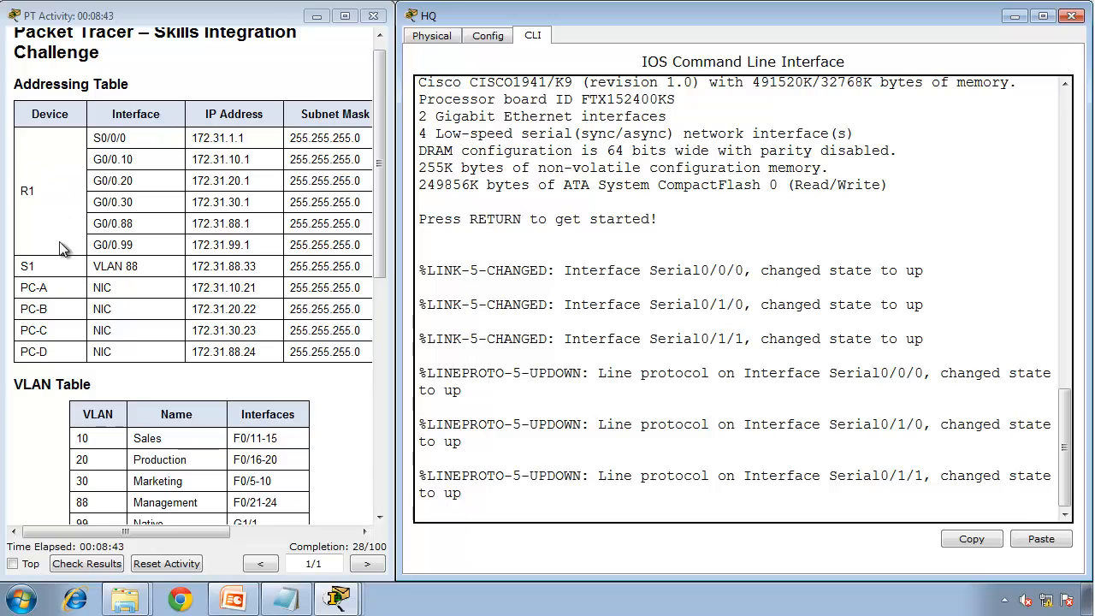
- Enter privileged mode on HQ and display its CDP neighbors to identify the local interface connected to R1
key(Return)
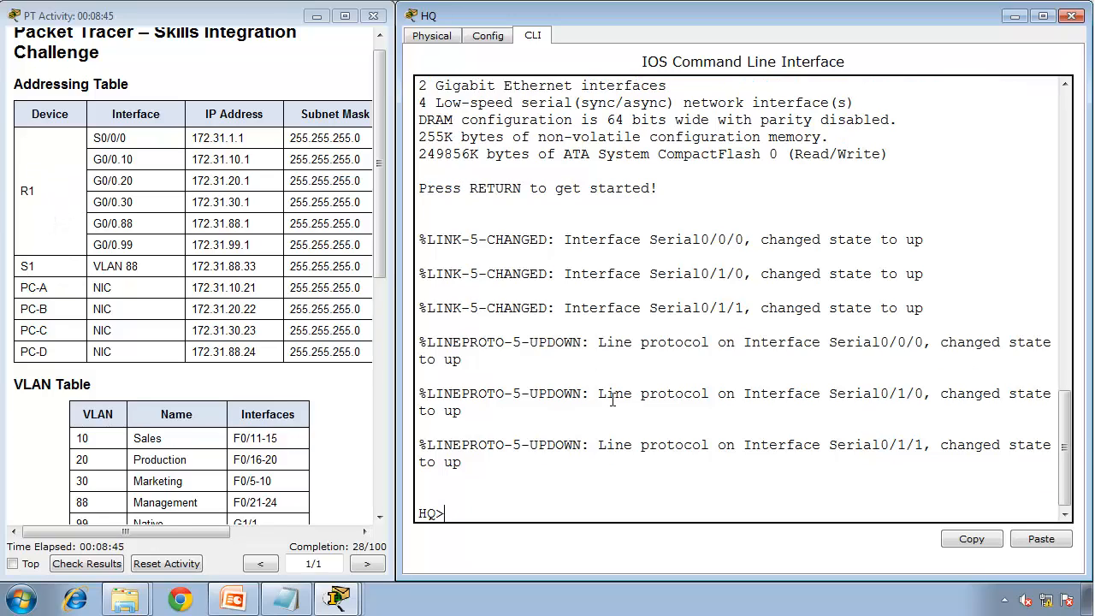
key(Return)
text(en)
key(Return)
text(show cdp ne)
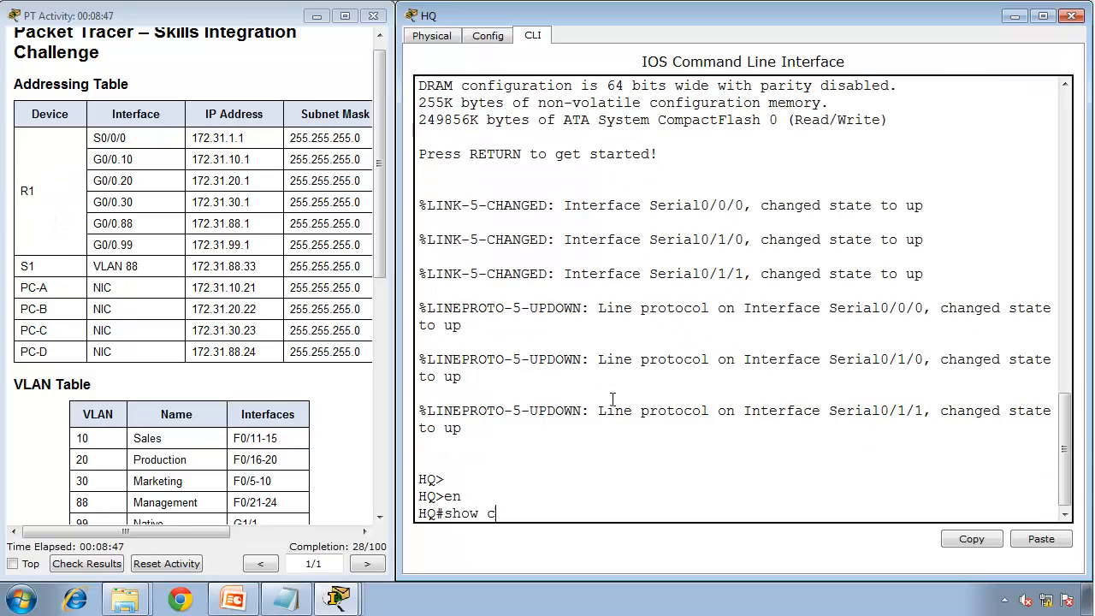
key(Return)
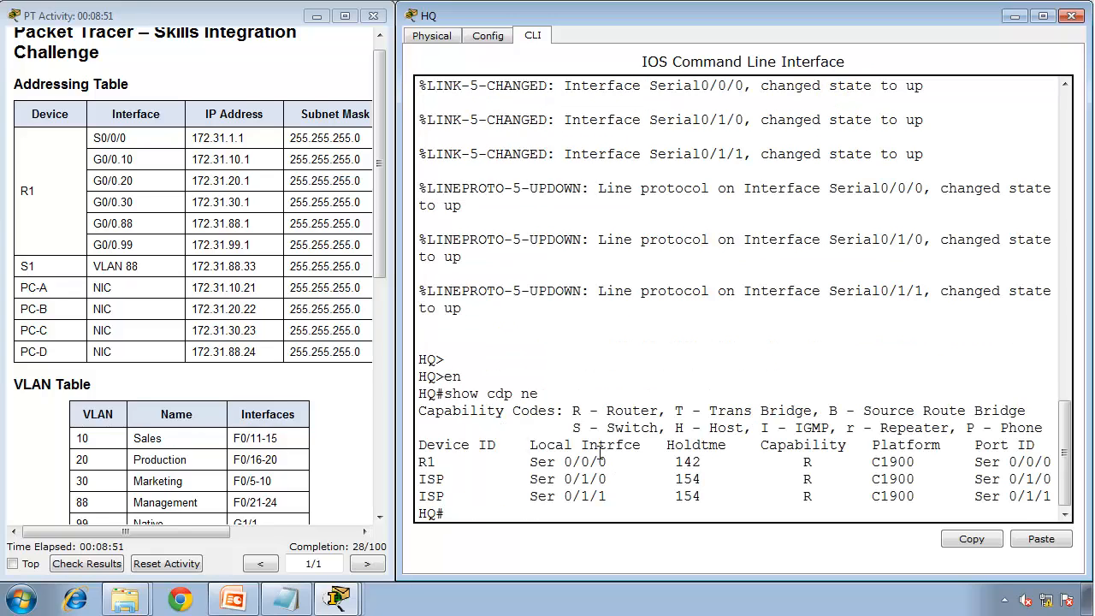
drag(608, 460, 529, 462)
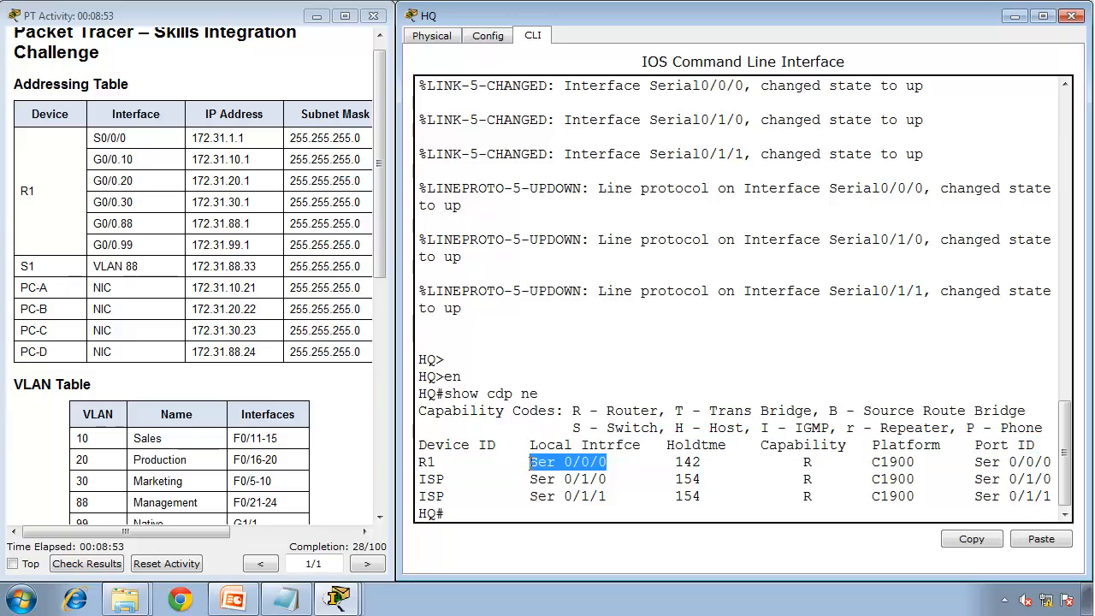
- Enter HQ's global configuration mode and add a static route to 172.31.10.0 255.255.255.0 through s0/0/0
text(conf t)
key(Return)
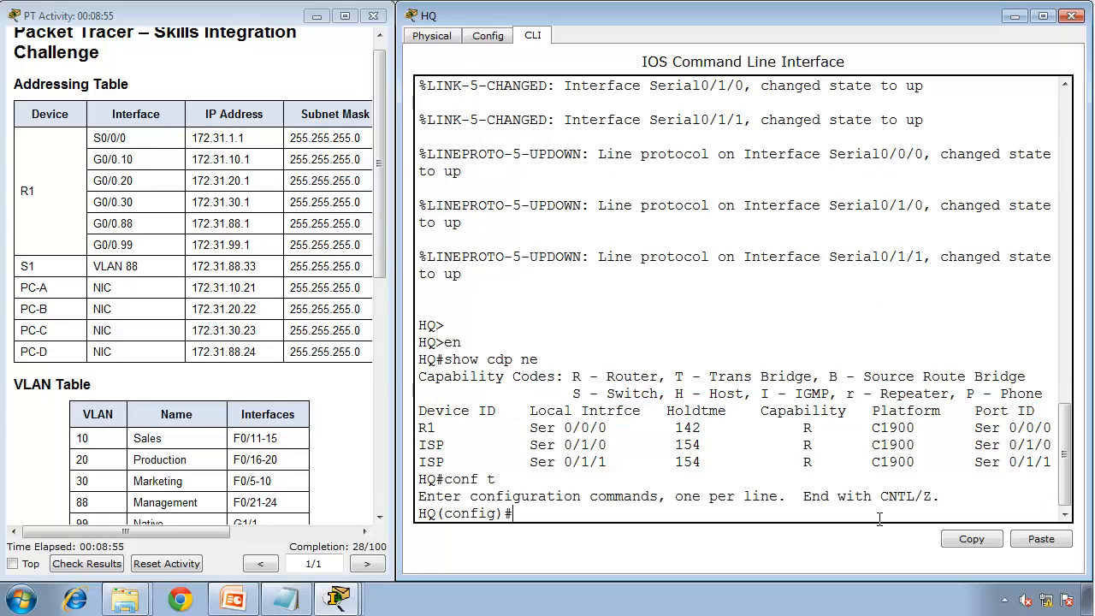
text(ip route 172.31.10.0)
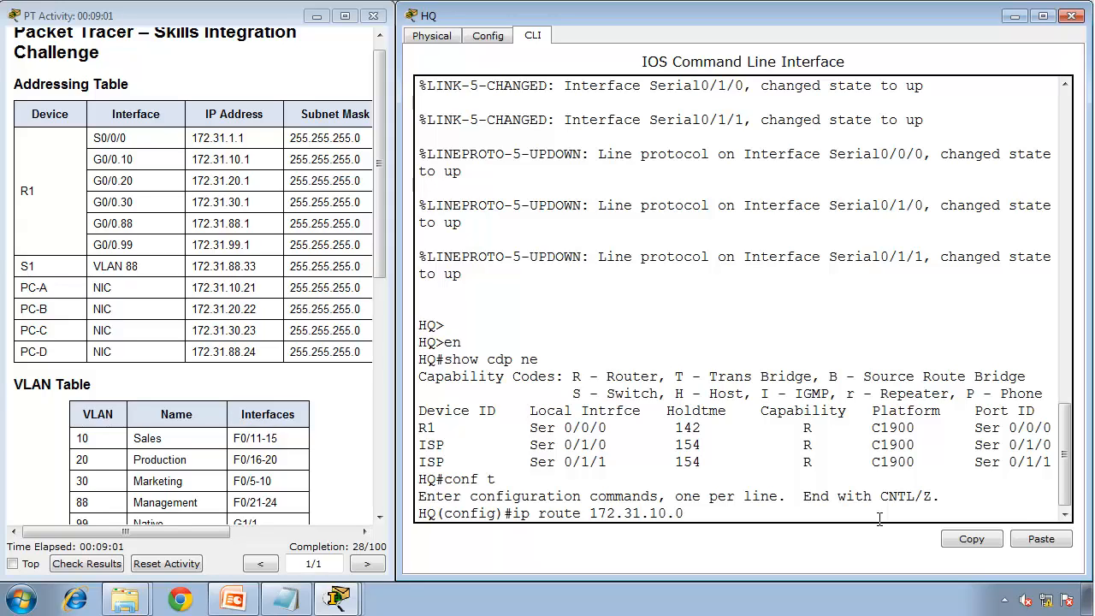
text( 255.255.255.0 s0/0.)
key(BackSpace)
key(BackSpace)
key(BackSpace)
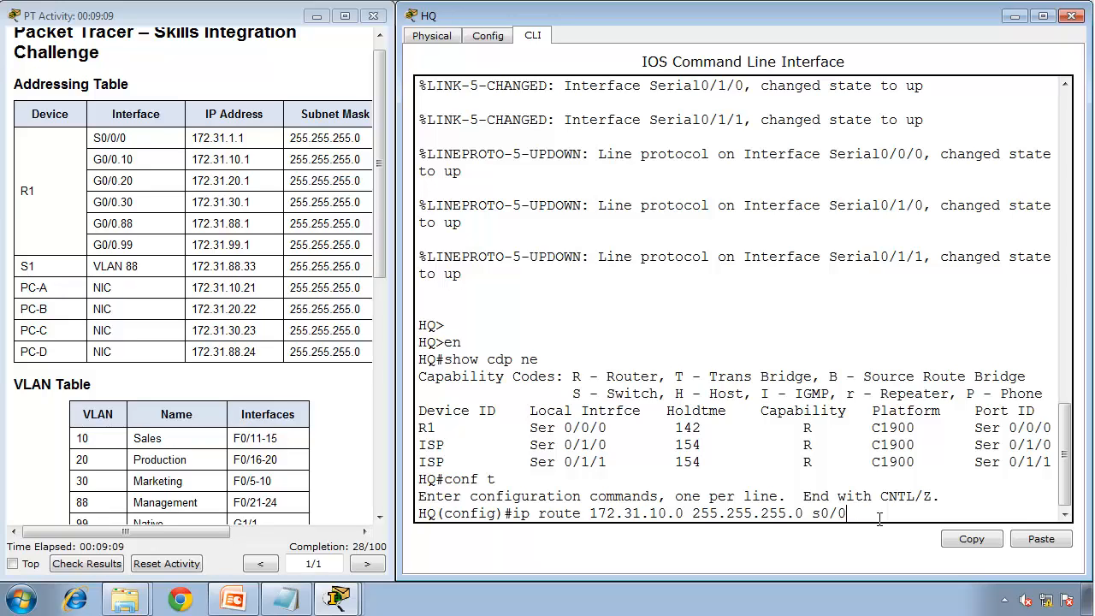
text(0/0)
key(Return)
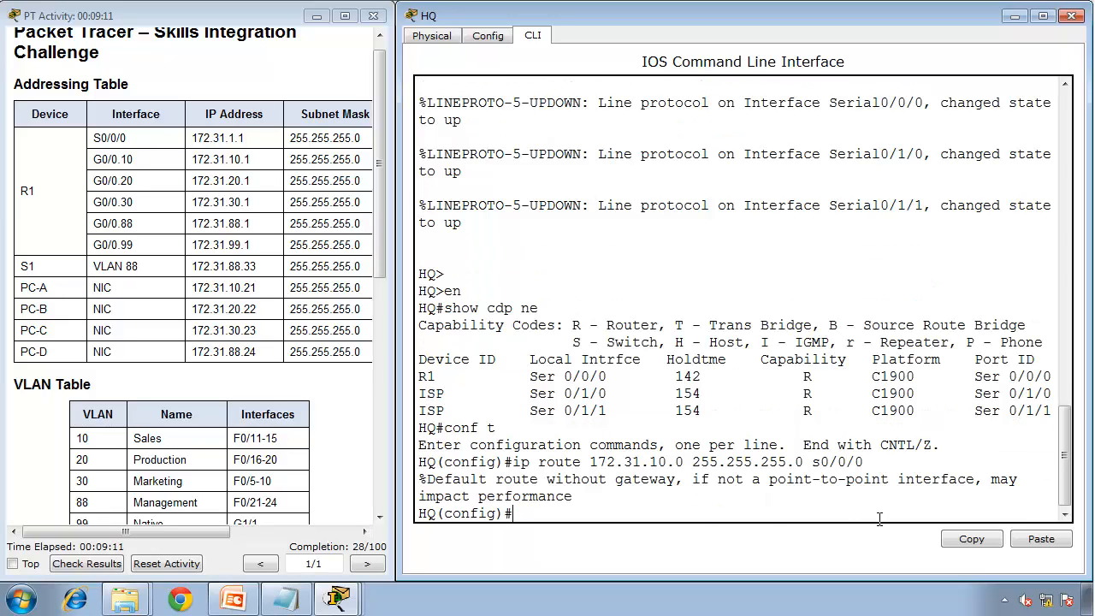
- Add static routes on HQ to 172.31.20.0 and 172.31.30.0, both with mask 255.255.255.0 through s0/0/0
key(Up)
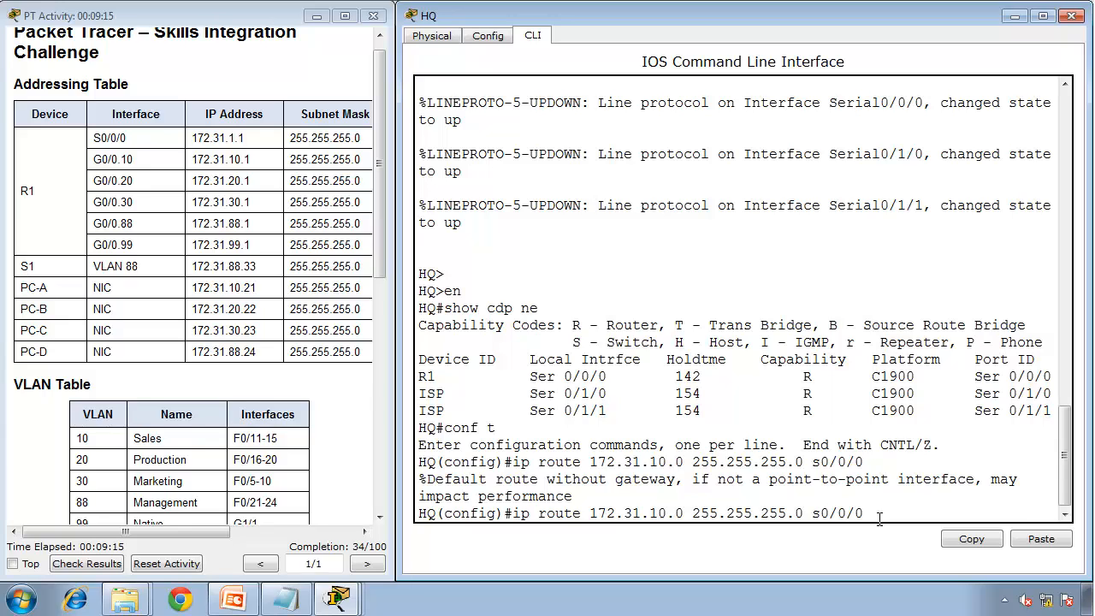
key(Return)
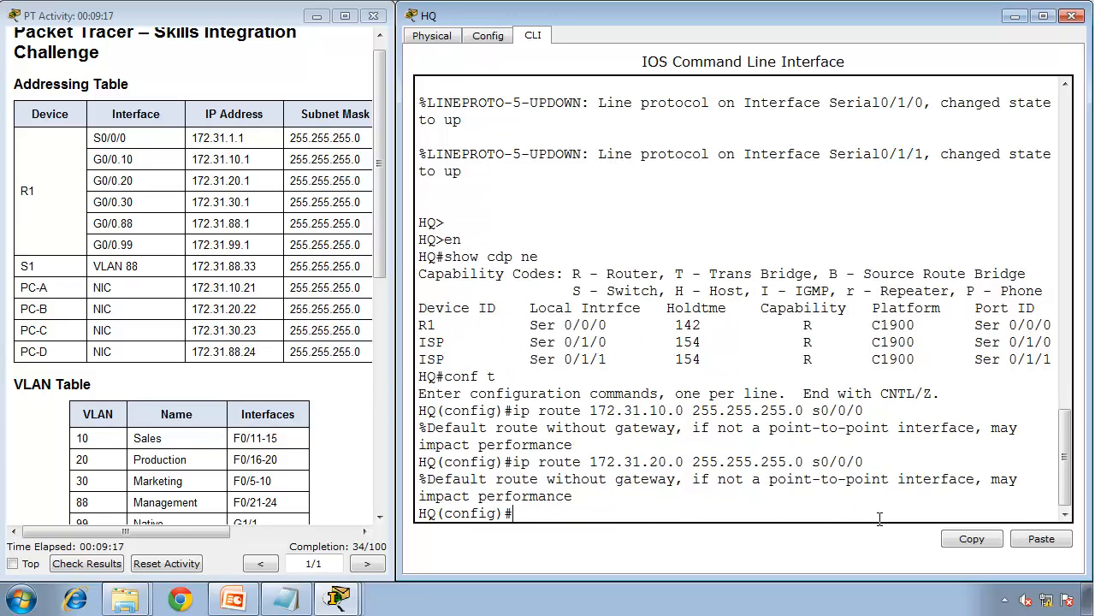
key(Up)
key(Up)
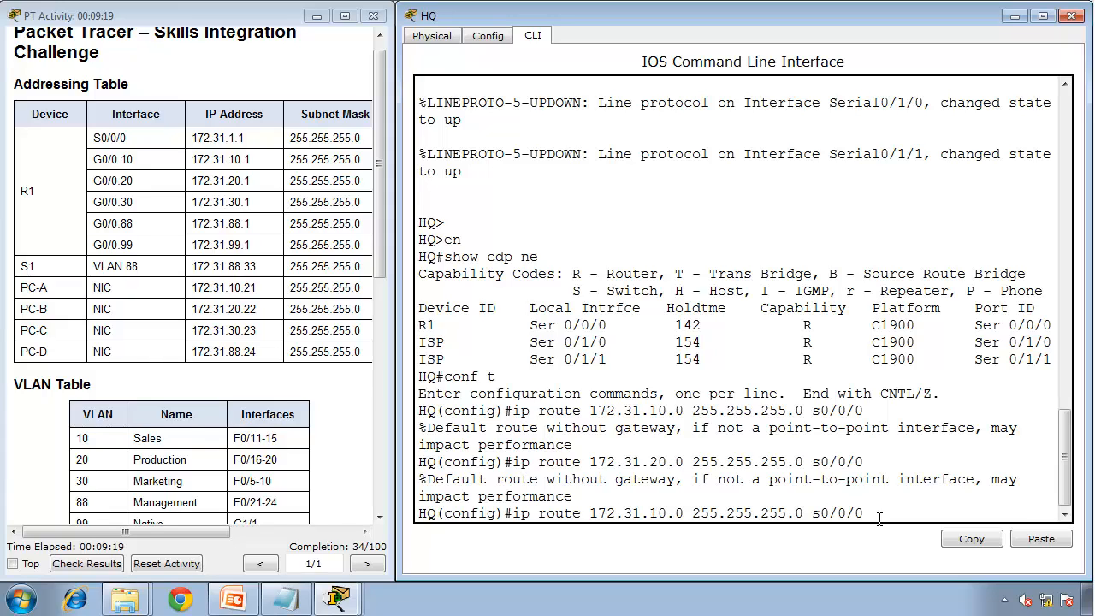
key(Left)
key(Left)
key(Left)
key(Left)
key(Left)
key(Left)
key(Left)
key(BackSpace)
text(3)
key(Return)
- Add a static route on HQ to 172.31.88.0 255.255.255.0 through s0/0/0
key(Up)
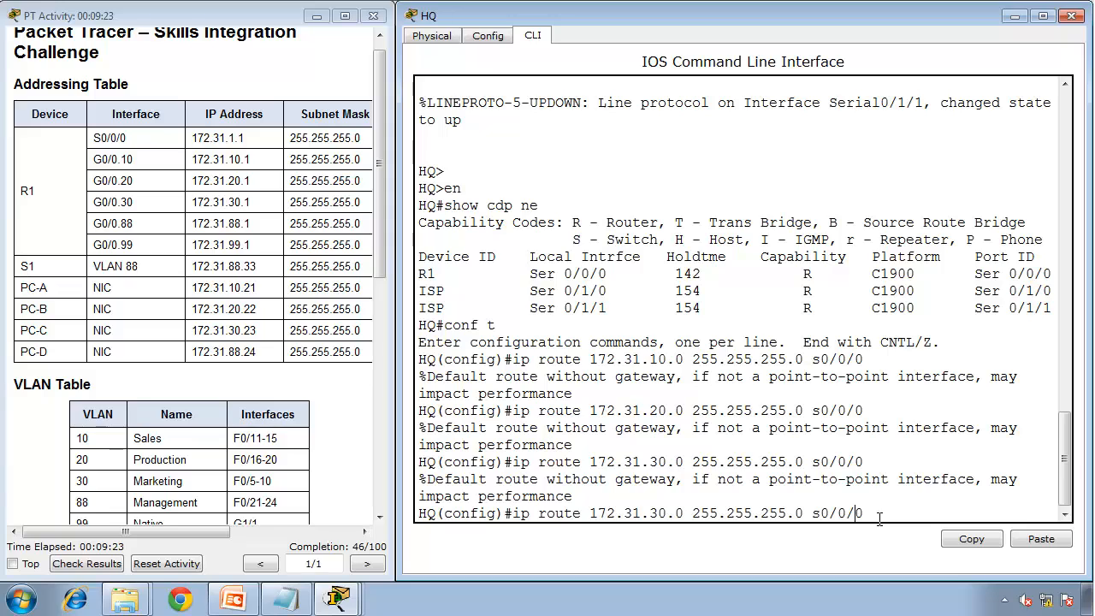
key(Left)
key(Left)
key(Left)
key(Left)
key(Left)
key(Left)
key(Left)
key(Left)
key(Left)
key(Left)
key(Left)
key(Left)
key(Left)
key(Left)
key(Left)
key(Left)
key(Left)
key(Left)
key(Left)
key(Left)
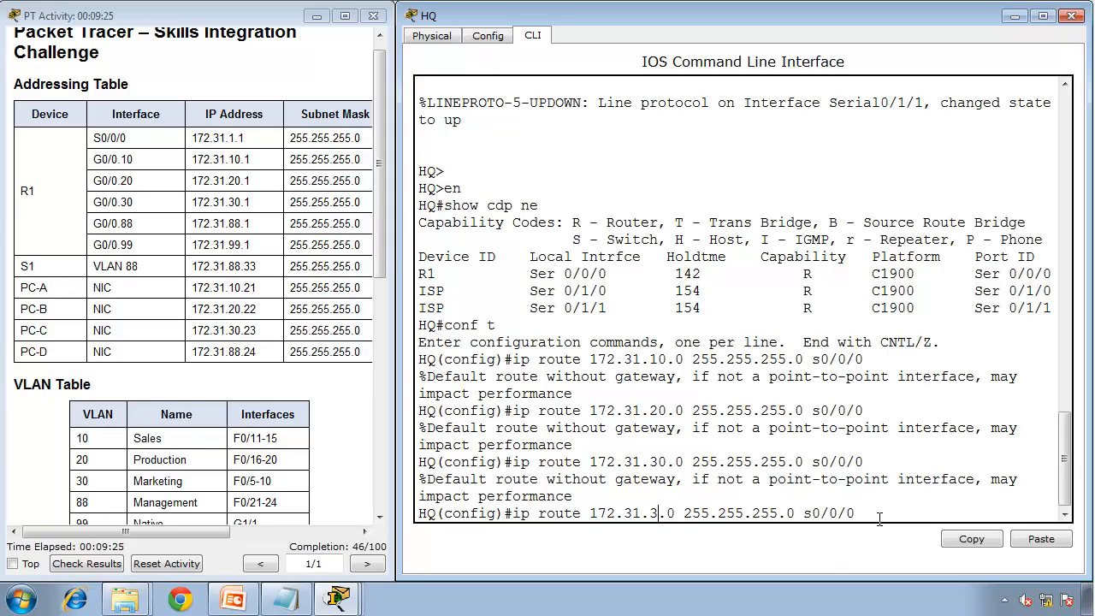
key(BackSpace)
key(BackSpace)
text(88)
key(Return)
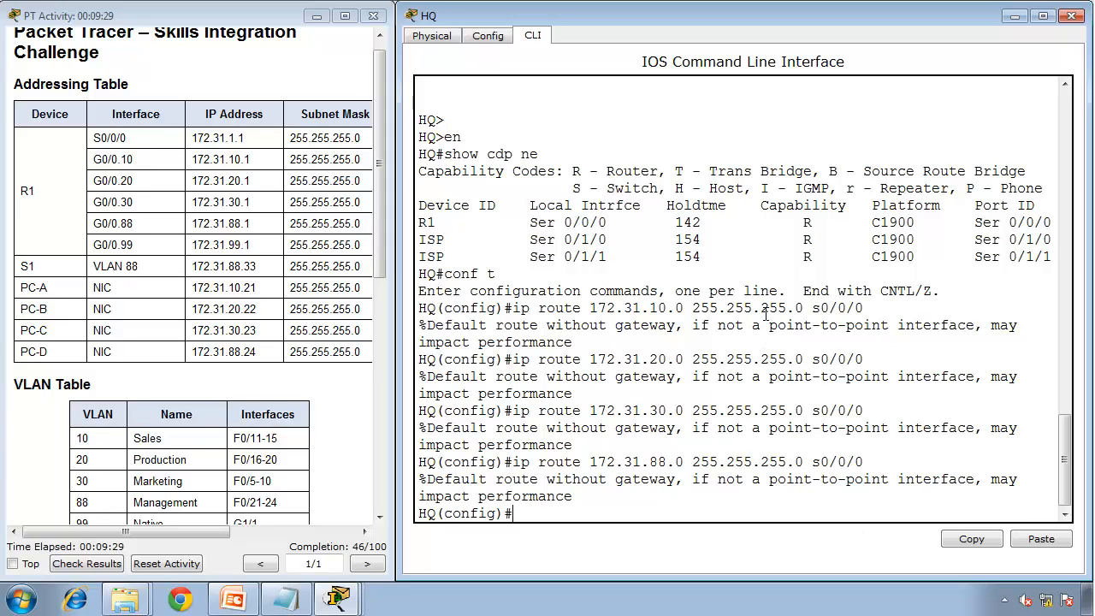
- Copy the command ip route 172.31.10.0 255.255.255.0 s0/0/0 from HQ's command line and switch to Notepad
drag(867, 312, 510, 301)
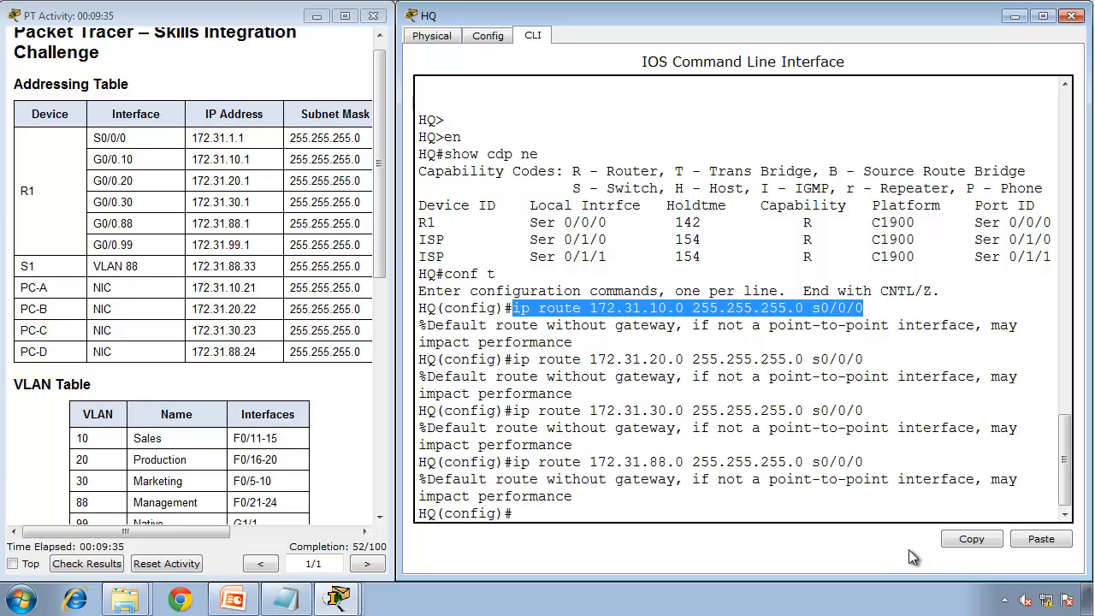
click(972, 539)
click(287, 602)
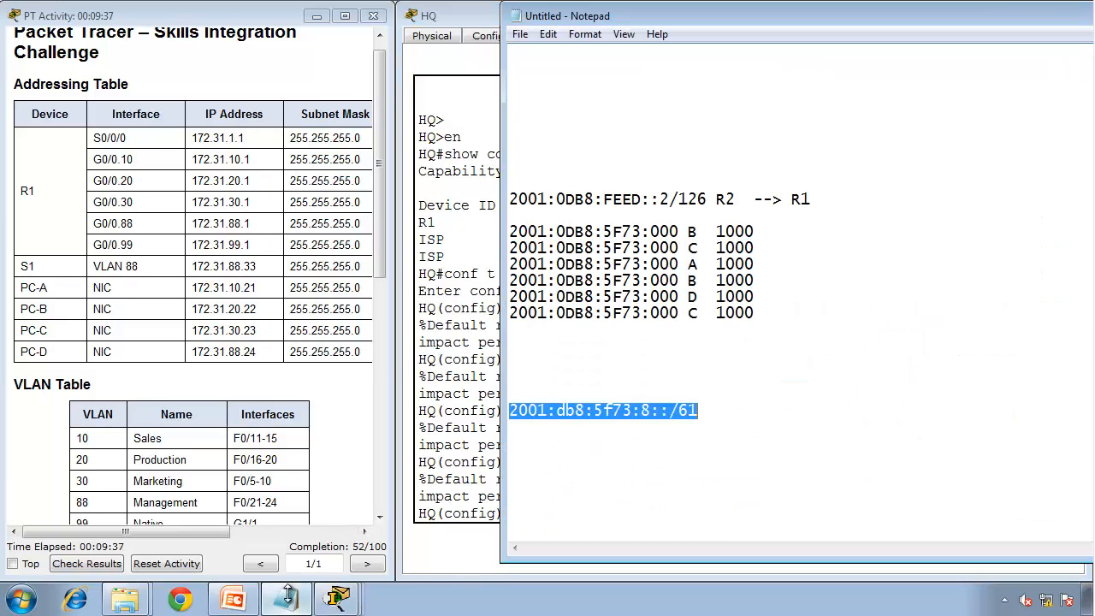
- Insert a run of blank lines below the existing IPv6 notes to make room for a new section
click(710, 366)
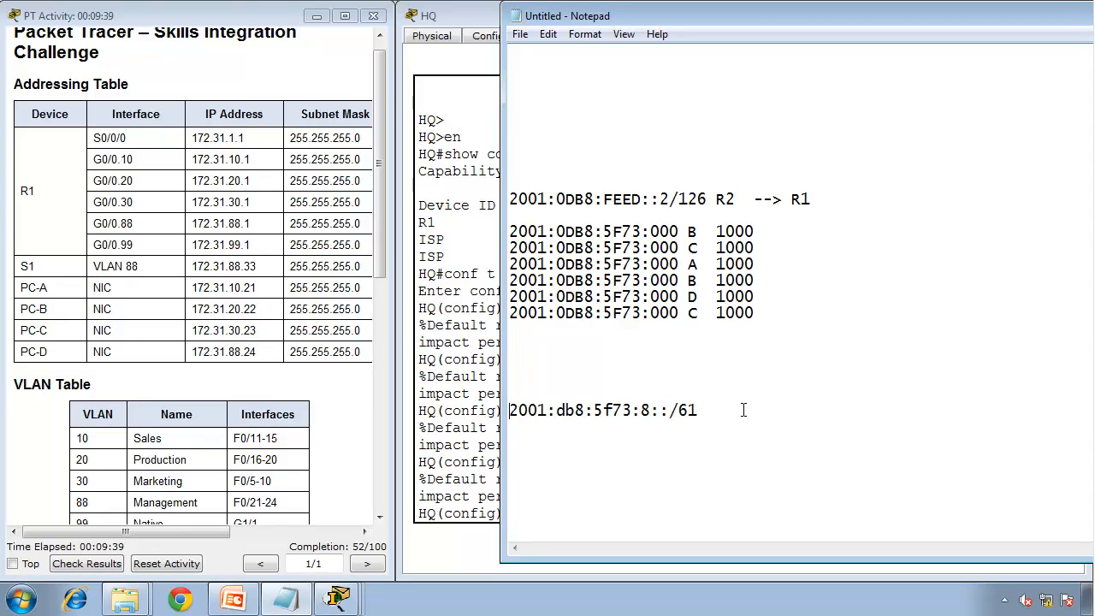
key(Down)
key(Down)
key(Down)
key(Return)
key(Return)
key(Return)
key(Return)
key(Return)
key(Return)
key(Return)
key(Return)
key(Return)
key(Return)
key(Return)
key(Return)
key(Return)
key(Return)
key(Return)
key(Return)
key(Return)
key(Return)
key(Return)
key(Return)
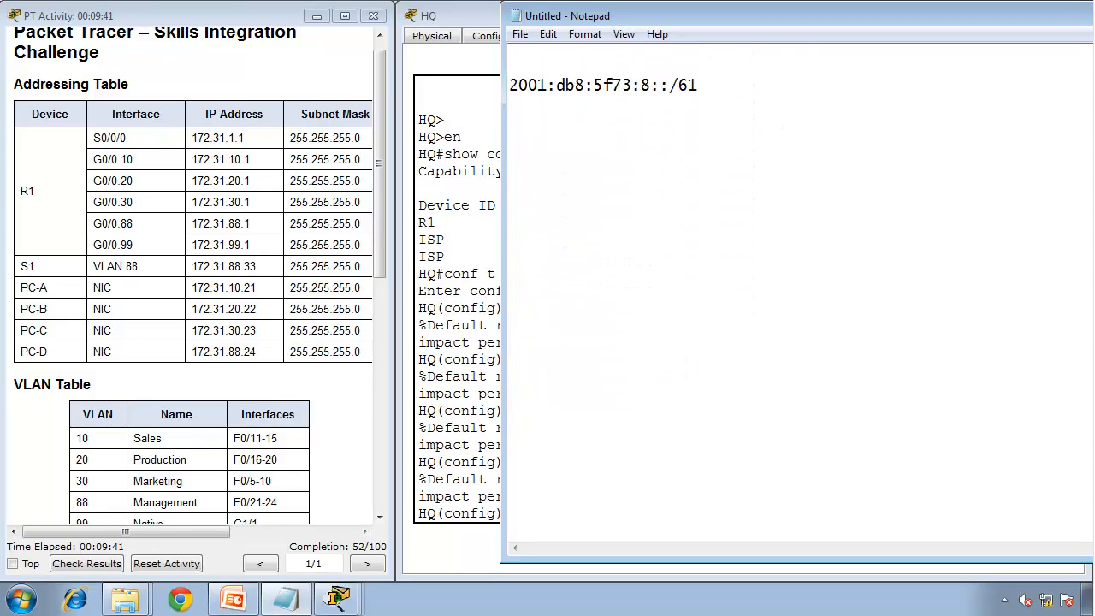
click(591, 83)
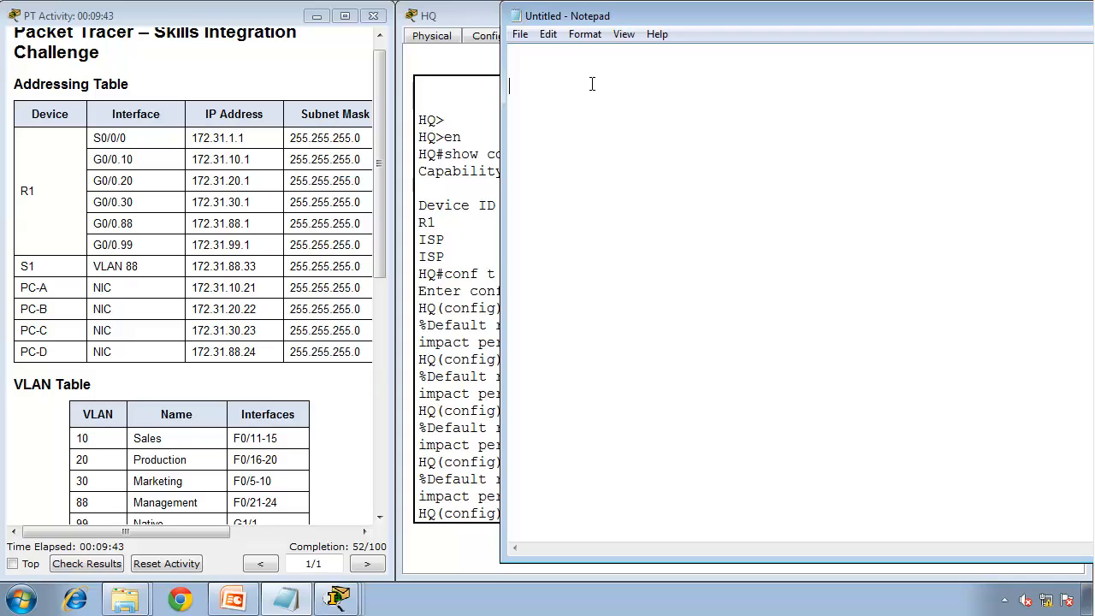
- Start an R1 section in the notes with a ! line, interface g0/0.10 and encapsulation dot1q 10
text(R1)
key(Return)
text(!)
key(Return)
text(interface g)
text(0/0.10  )
text(encapp)
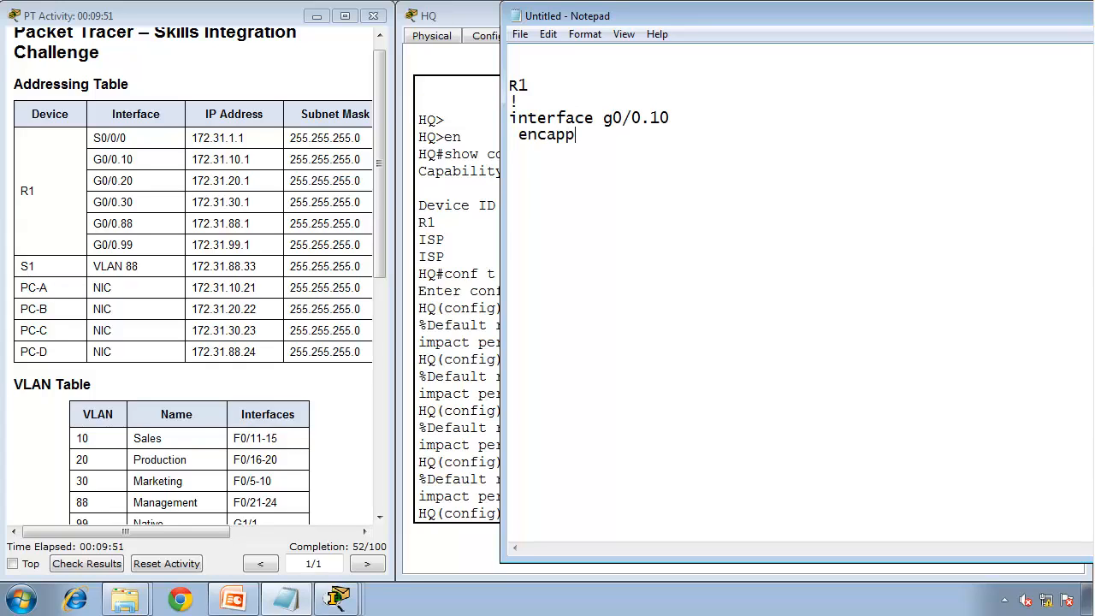
key(BackSpace)
text(sulation)
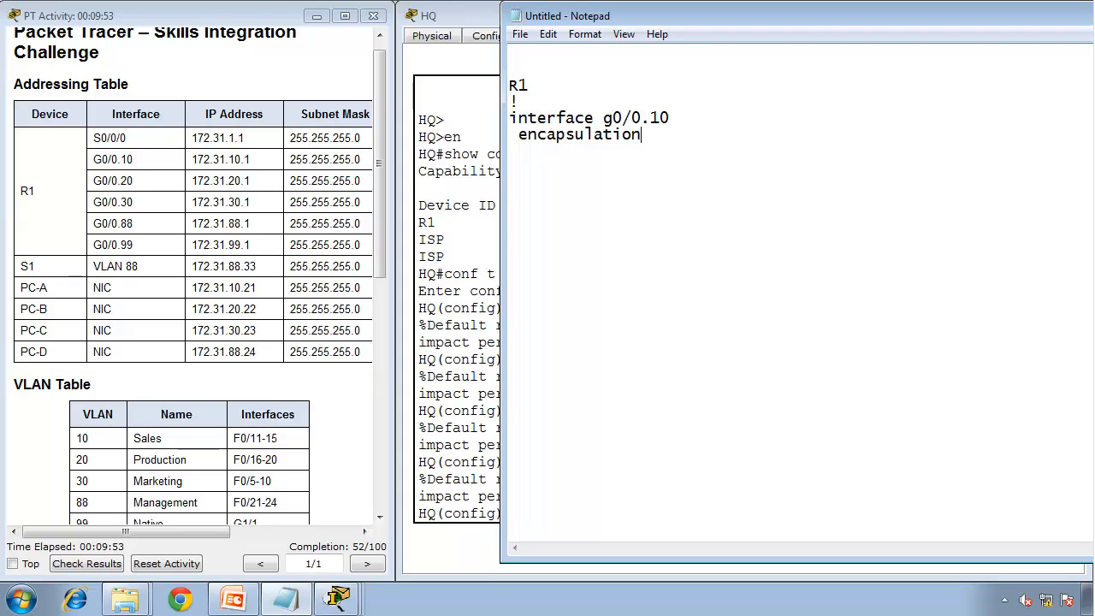
text( dot1q 10)
key(Return)
- Add the line ip address 172.31.10.1 255.255.255.0 under interface g0/0.10
text(ip addr)
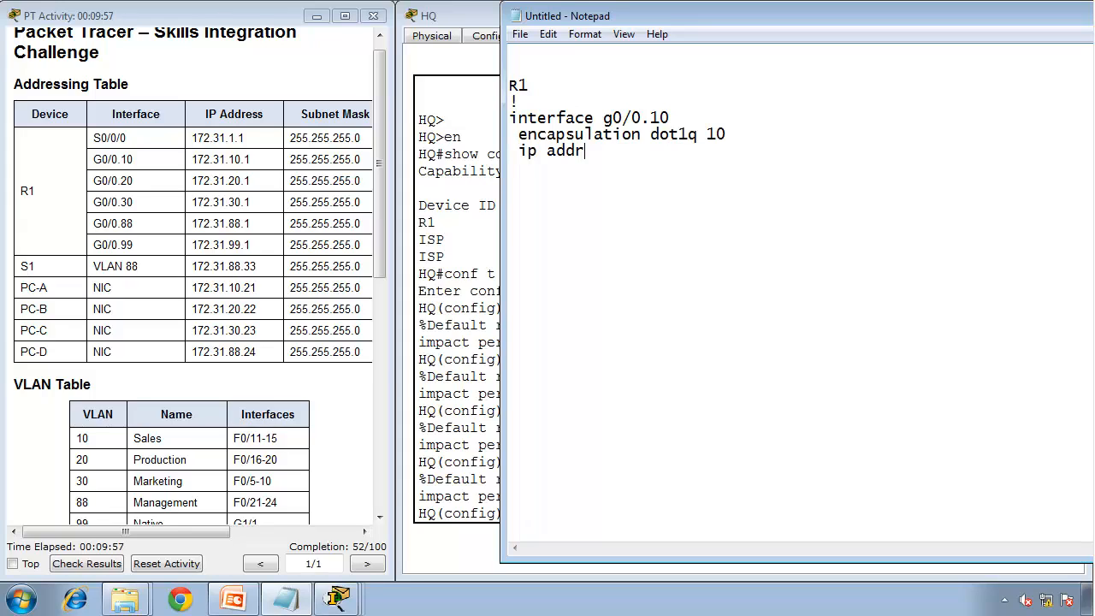
text(ess 172.31.10)
key(BackSpace)
key(BackSpace)
text(101)
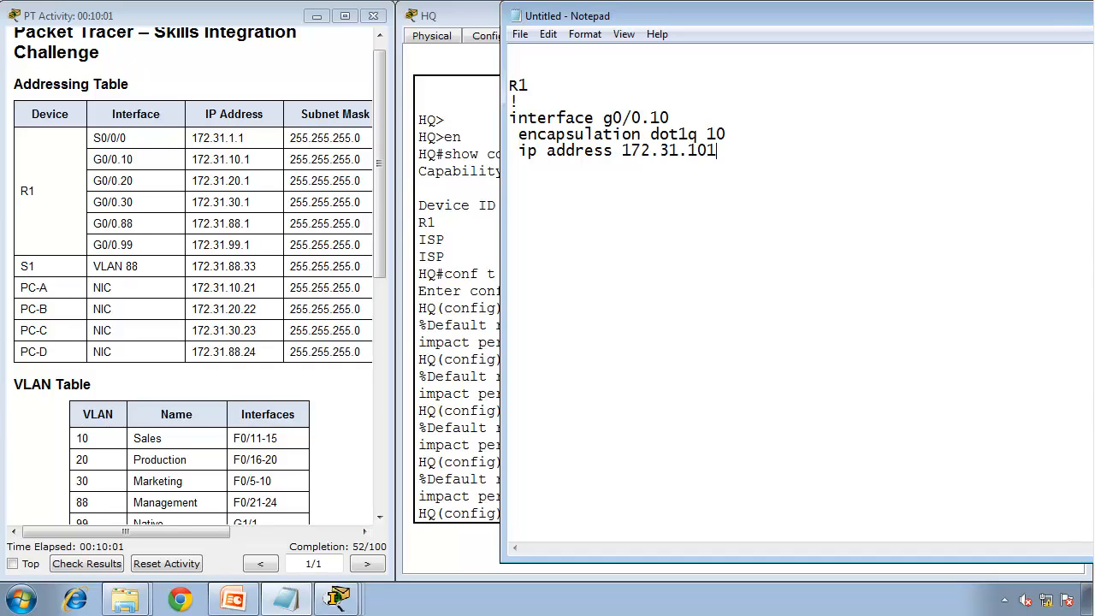
key(BackSpace)
text(.1 255.255.255.0)
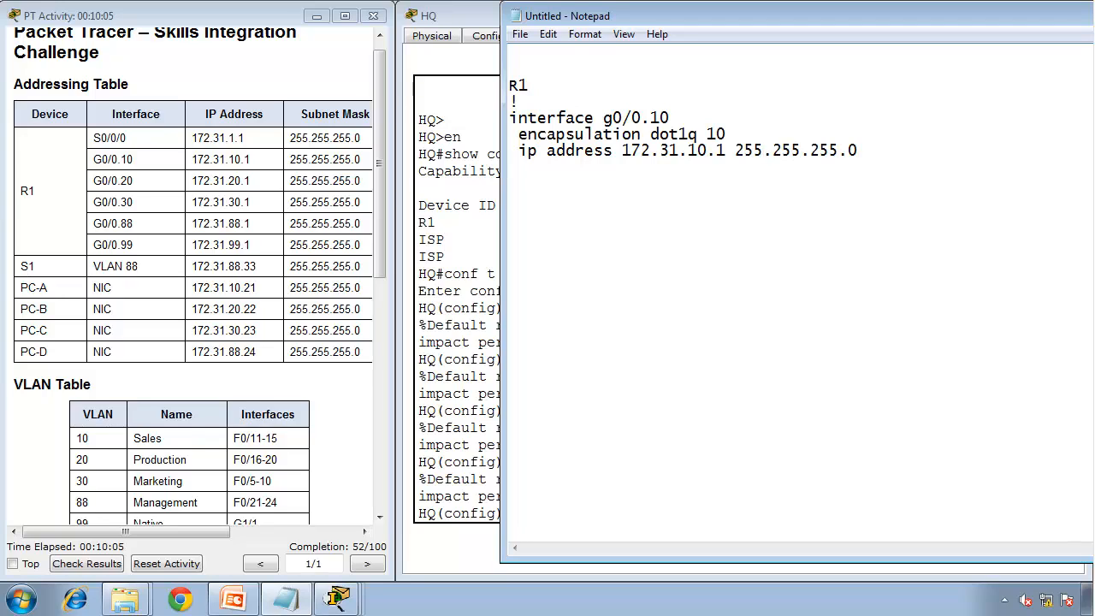
- Copy the three-line g0/0.10 block and paste it four times below the original
key(shift+Up)
key(shift+Up)
key(shift+Up)
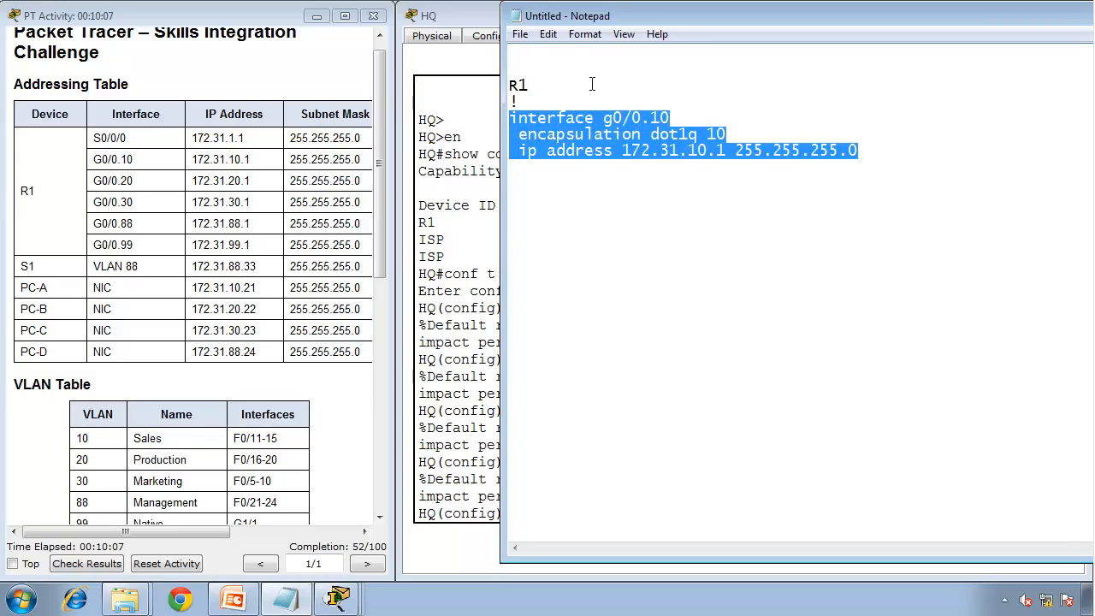
key(Down)
key(Down)
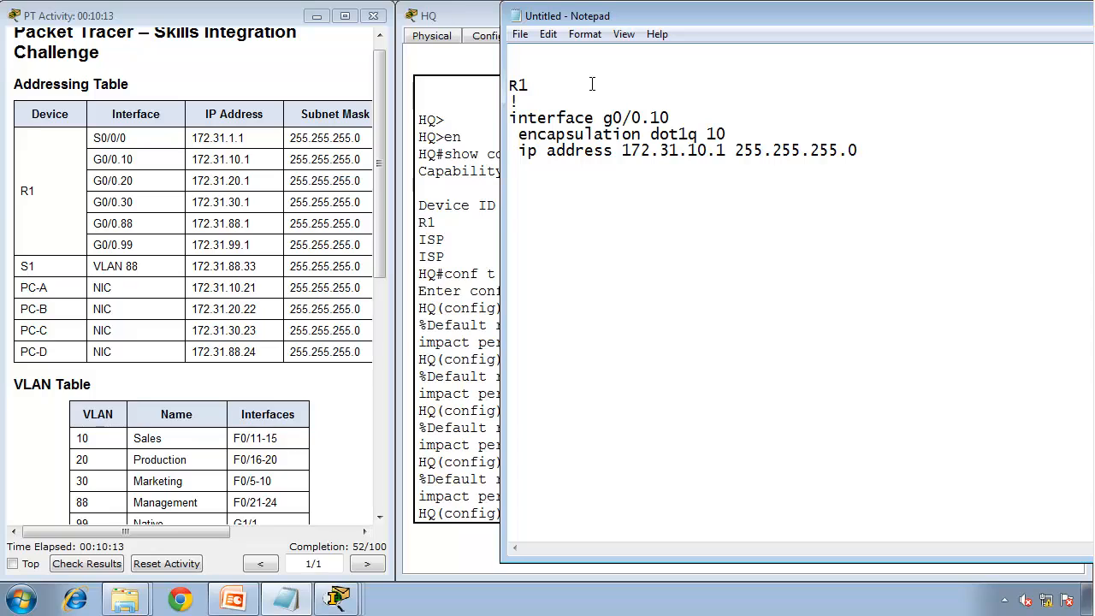
key(ctrl+v)
key(ctrl+v)
key(ctrl+v)
key(ctrl+v)
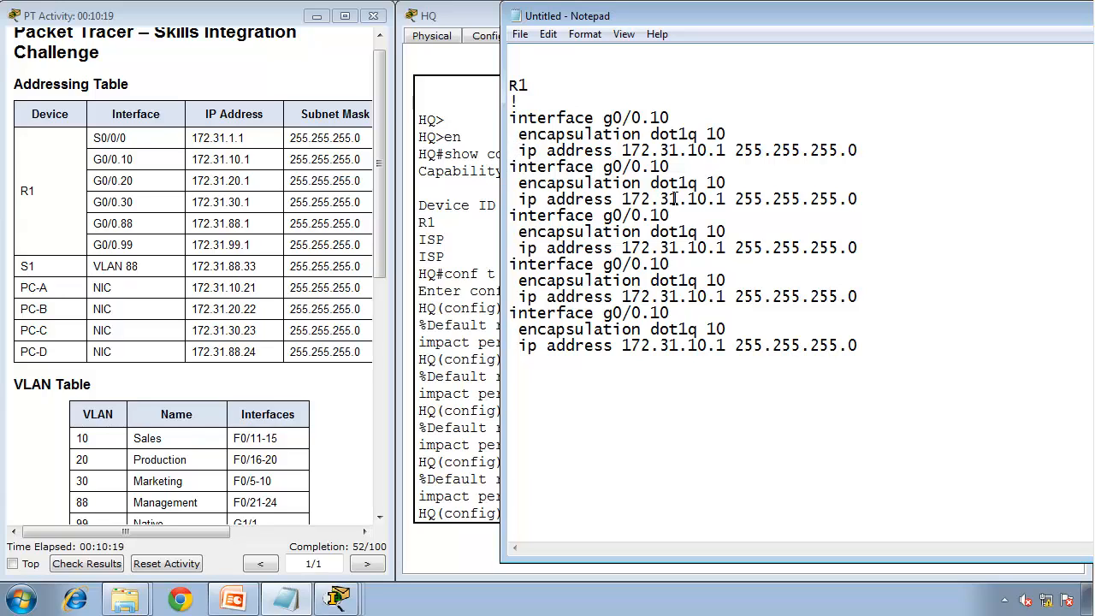
- Insert a ! separator line between each of the five interface blocks
text(!)
key(Return)
key(Down)
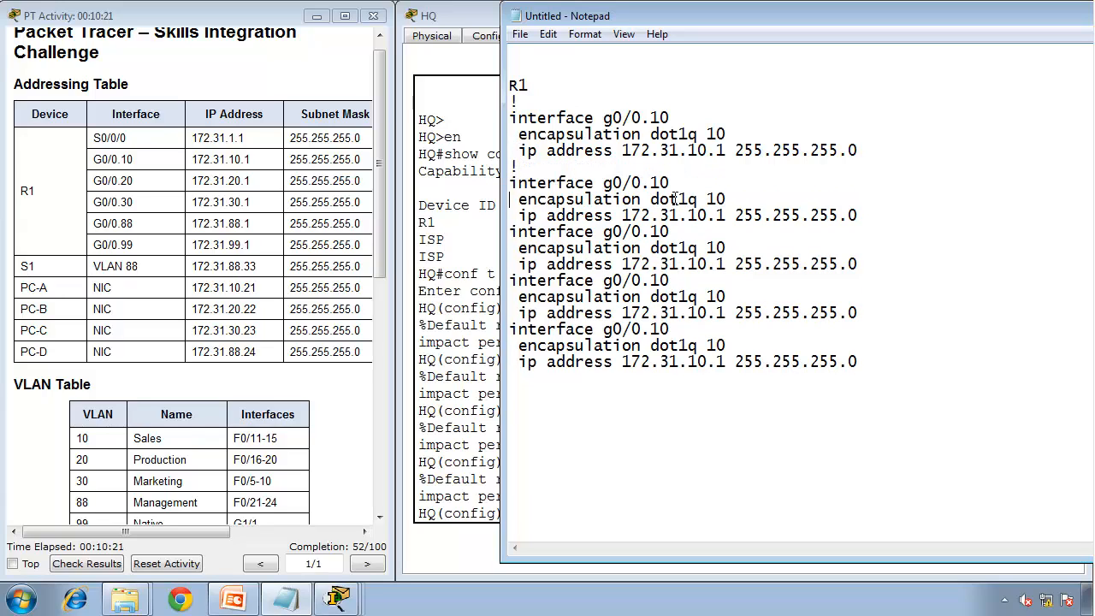
text(!)
key(Return)
key(Down)
key(Down)
key(Down)
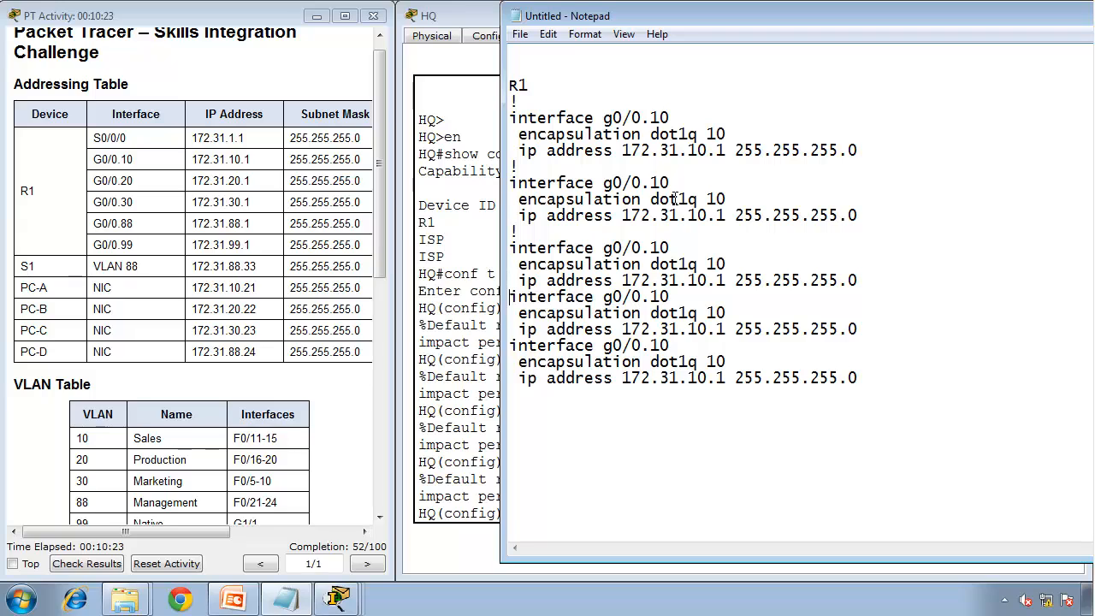
text(!)
key(Return)
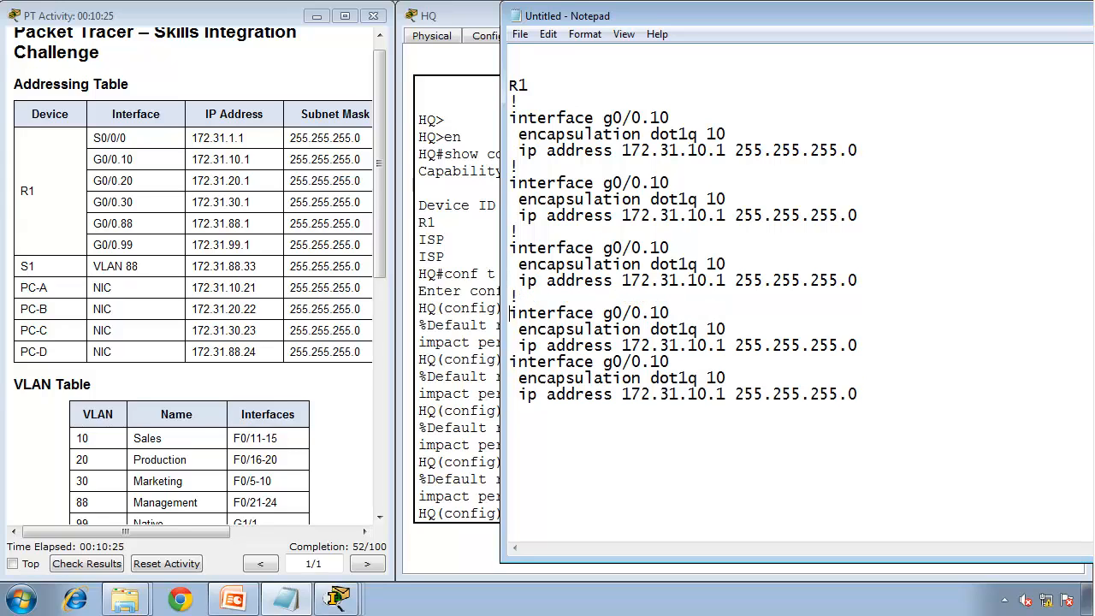
text(!)
key(Return)
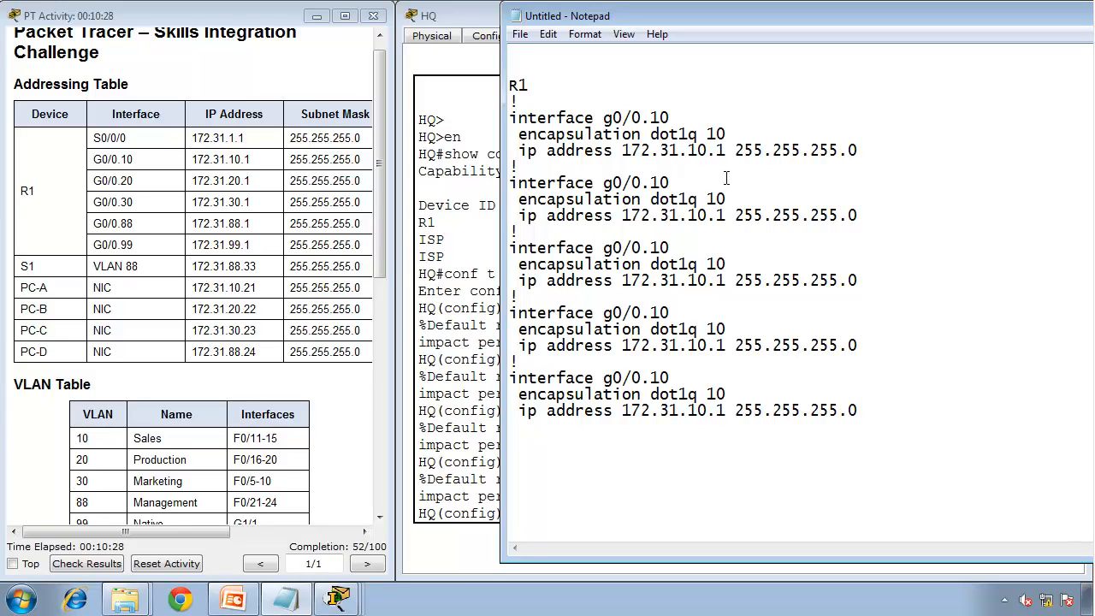
- Change the second block's interface to g0/0.20 and its IP address to 172.31.20.1
key(BackSpace)
text(2)
click(697, 218)
key(BackSpace)
text(2)
- Change the third block to interface g0/0.30, encapsulation dot1q 30 and IP address 172.31.30.1
key(BackSpace)
text(3)
key(BackSpace)
text(3)
click(717, 267)
key(BackSpace)
text(3)
click(697, 282)
key(BackSpace)
text(3)
- Set the encapsulation line of the g0/0.20 block to dot1q 20
click(717, 197)
key(BackSpace)
text(2)
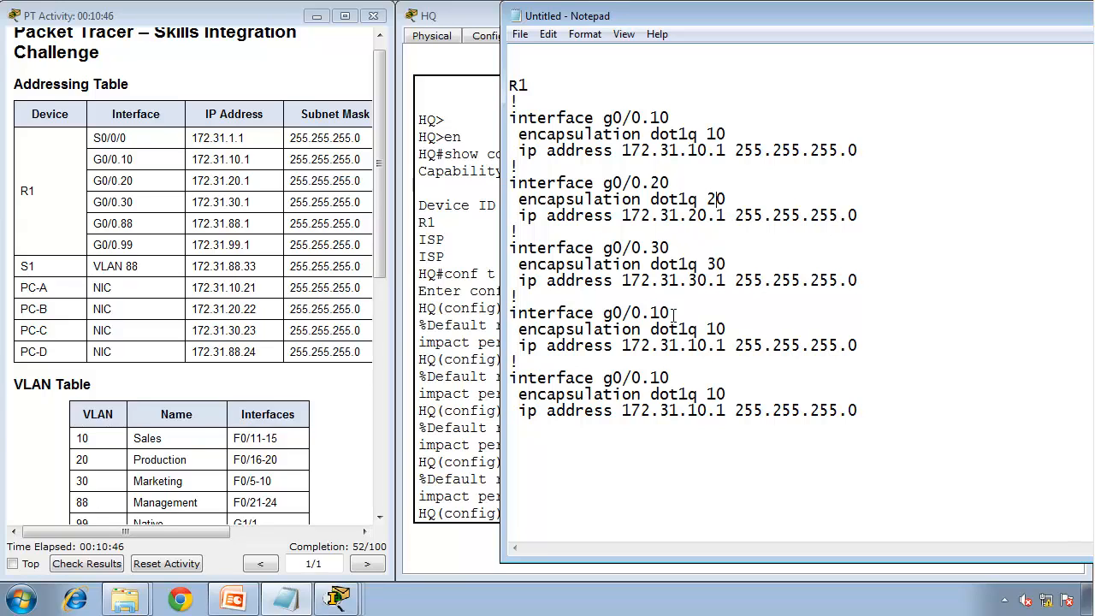
- Change the fourth block to interface g0/0.88, encapsulation dot1q 88 and IP address 172.31.88.1
click(673, 313)
key(BackSpace)
key(BackSpace)
text(88)
key(BackSpace)
key(BackSpace)
text(88)
key(Down)
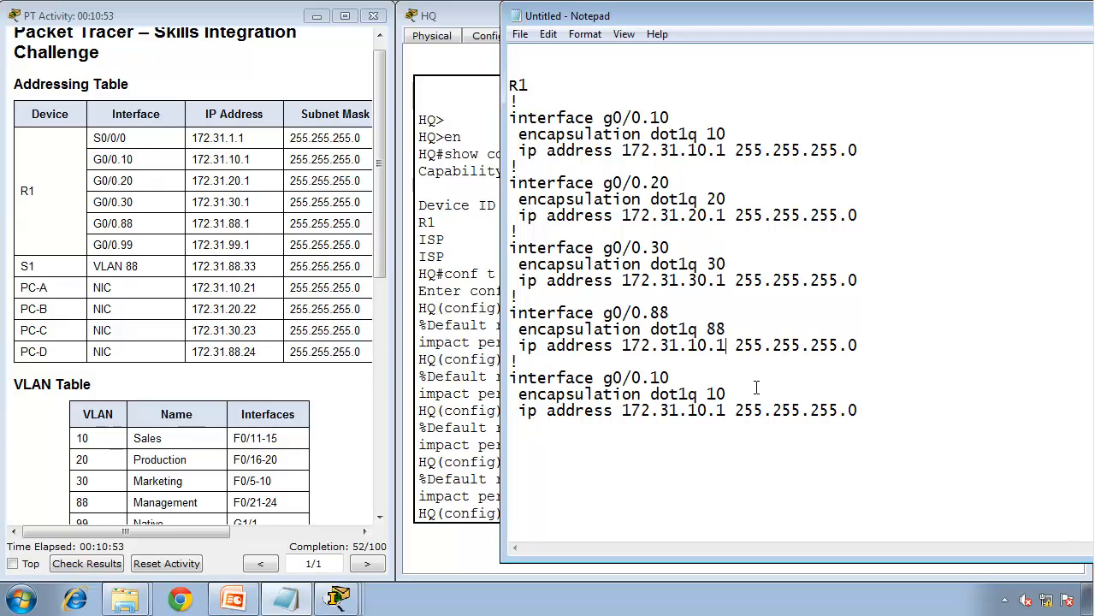
key(BackSpace)
key(BackSpace)
text(88)
- Change the fifth block to interface g0/0.99, encapsulation dot1q 99 and IP address 172.31.99.1
key(BackSpace)
key(BackSpace)
text(99)
click(735, 398)
key(BackSpace)
key(BackSpace)
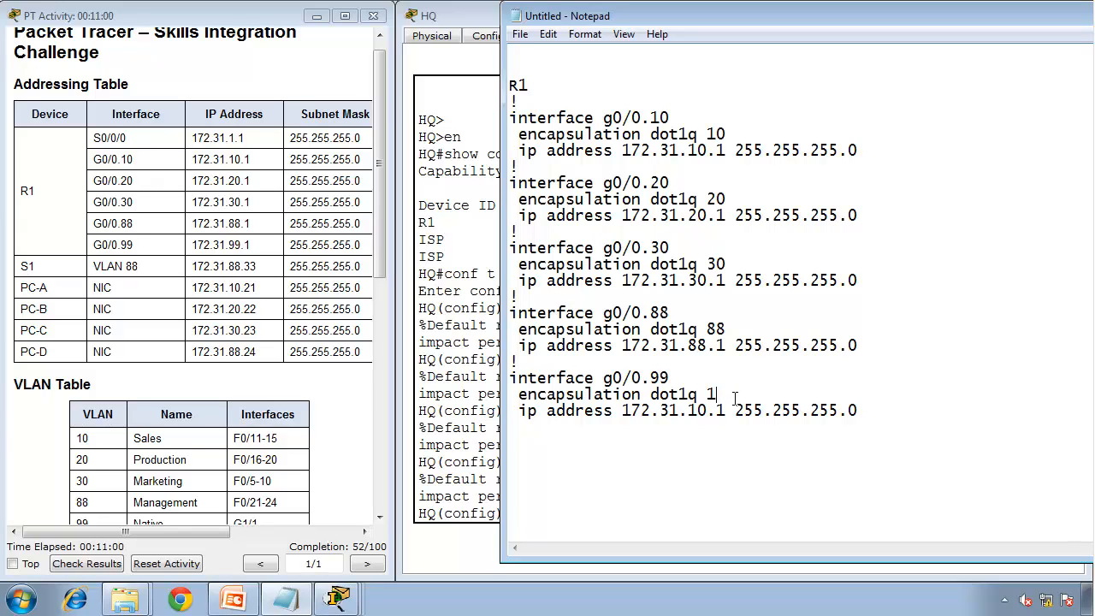
text(99)
key(Down)
key(End)
key(BackSpace)
key(BackSpace)
text(99)
- Add a ! line and the line interface g0/0 below the g0/0.99 block
click(656, 474)
text(!)
key(Return)
text(interface )
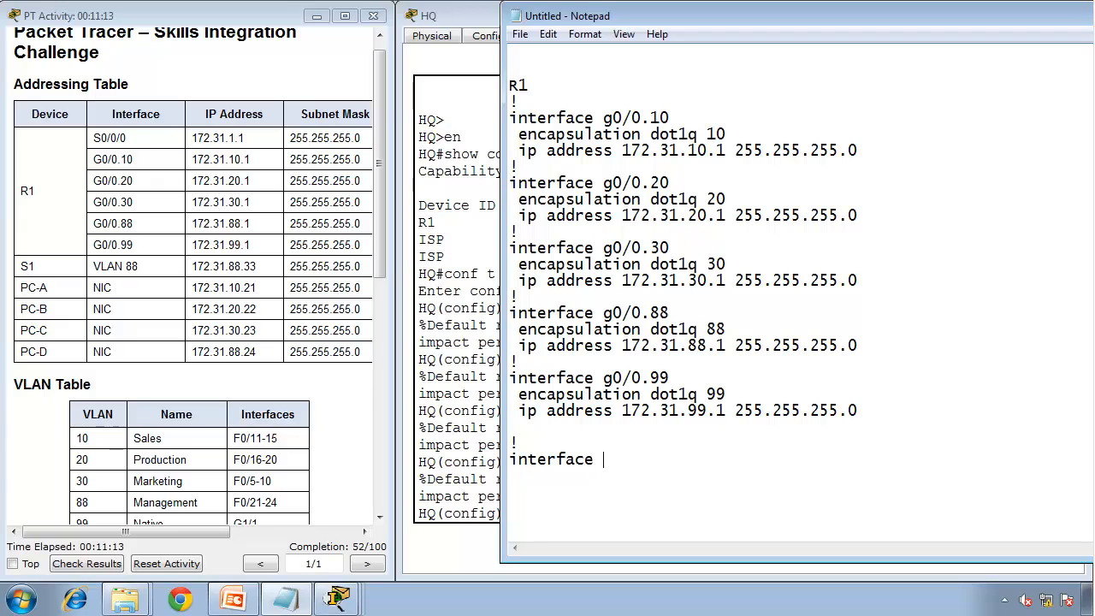
text(g0.0)
key(BackSpace)
key(BackSpace)
text(/0  )
- Add the command no shutdown under interface g0/0, with its spelling corrected
text(no sh)
text(utdwon)
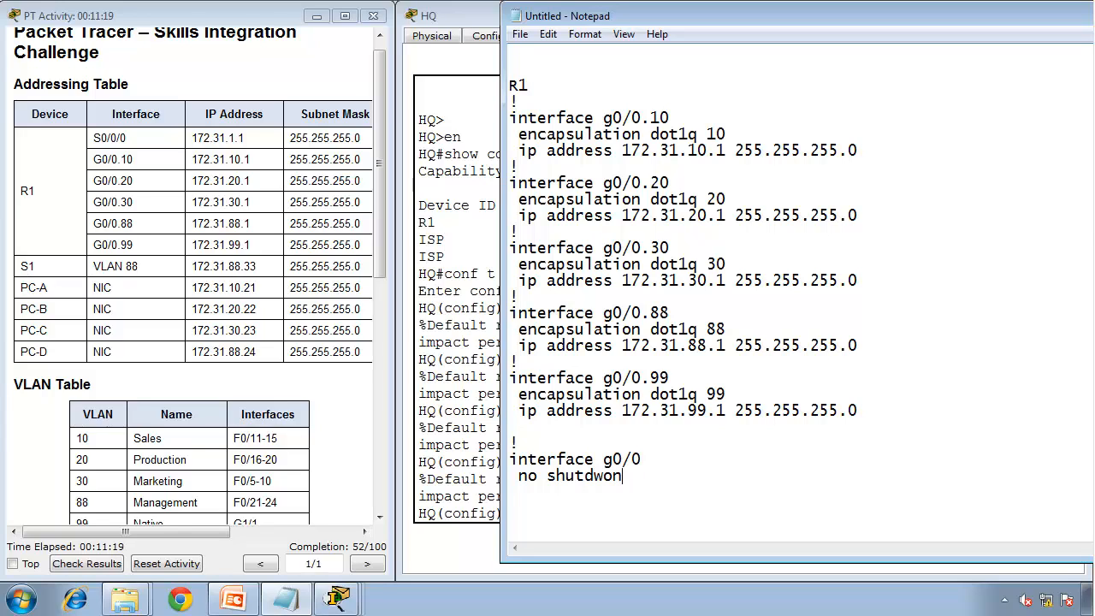
key(BackSpace)
key(BackSpace)
key(BackSpace)
text(do)
key(BackSpace)
key(BackSpace)
text(od)
key(BackSpace)
text(wn)
- Add an S1 section with a ! line, interface g0/1 and switchport mode trunk
key(Return)
key(Return)
text(S1)
key(Return)
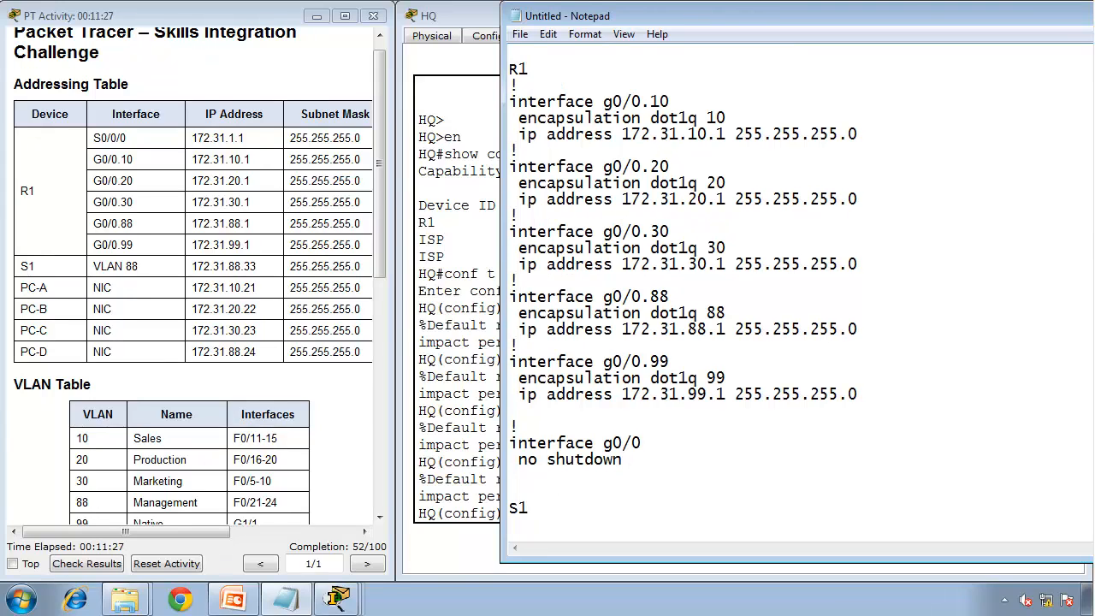
text(!)
key(Return)
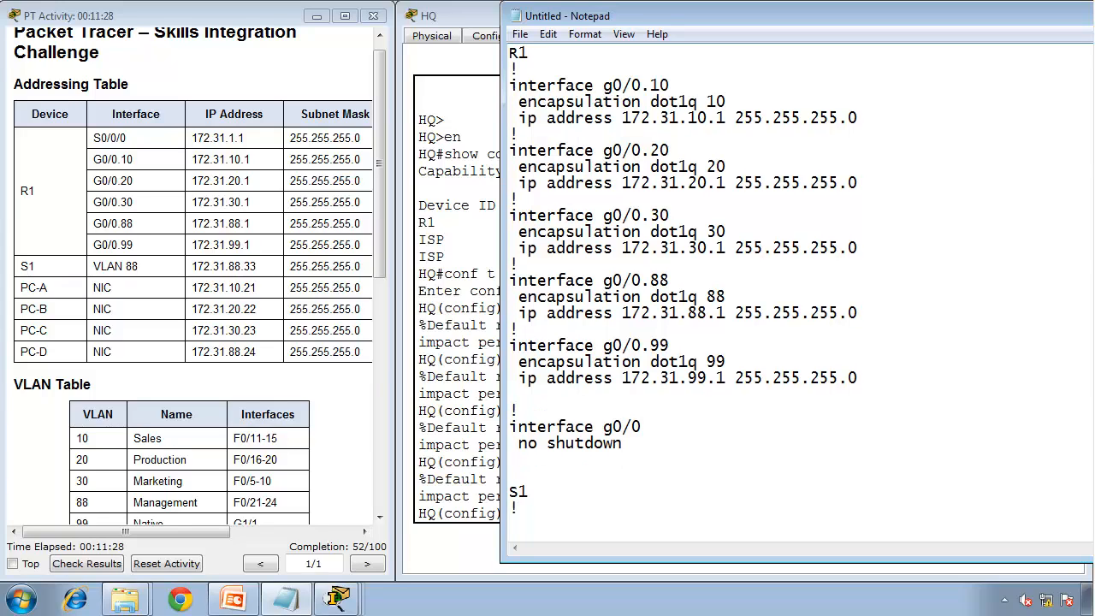
text(interface )
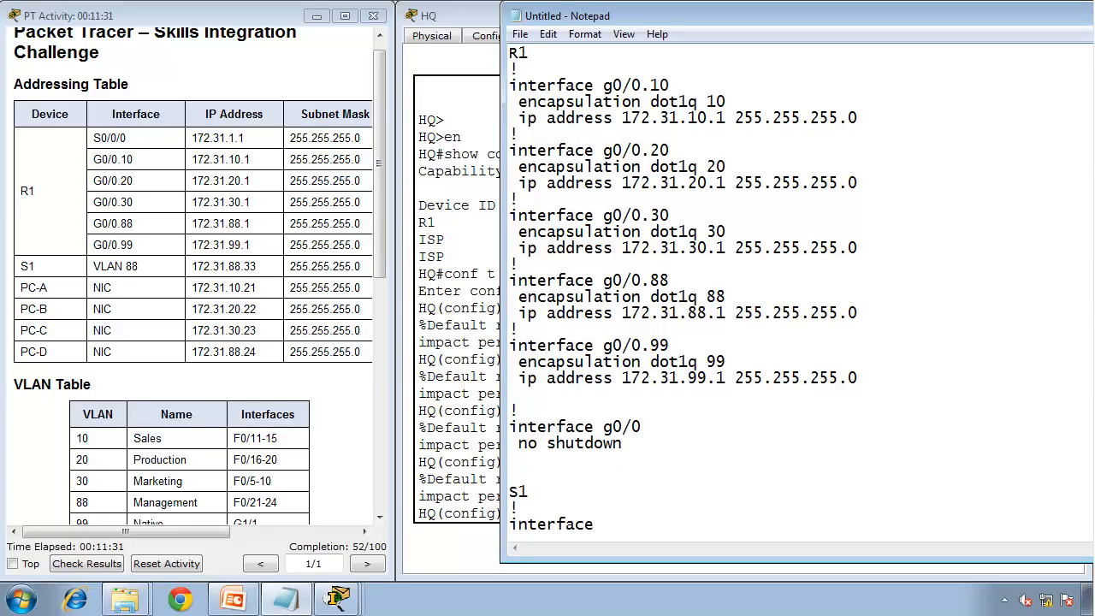
text(g0/1)
key(Return)
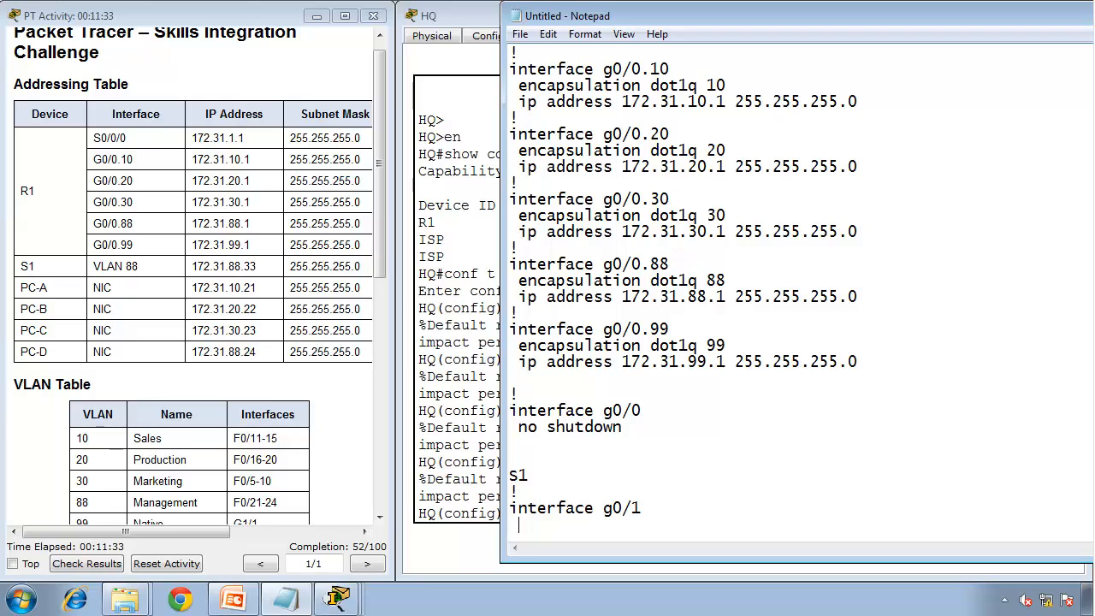
text(switchpo)
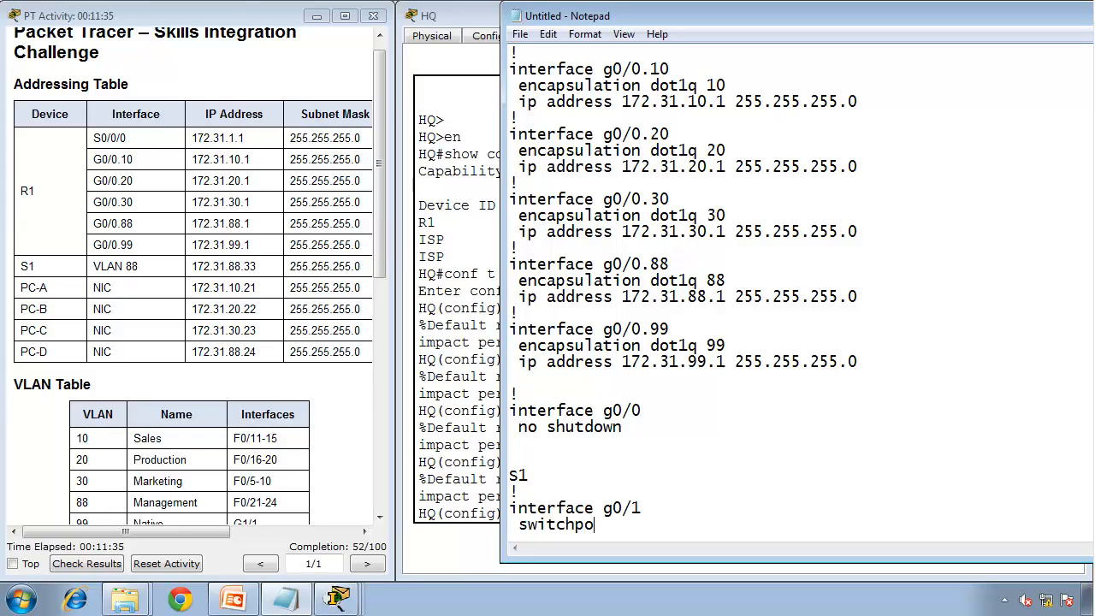
text(rt mode trunk)
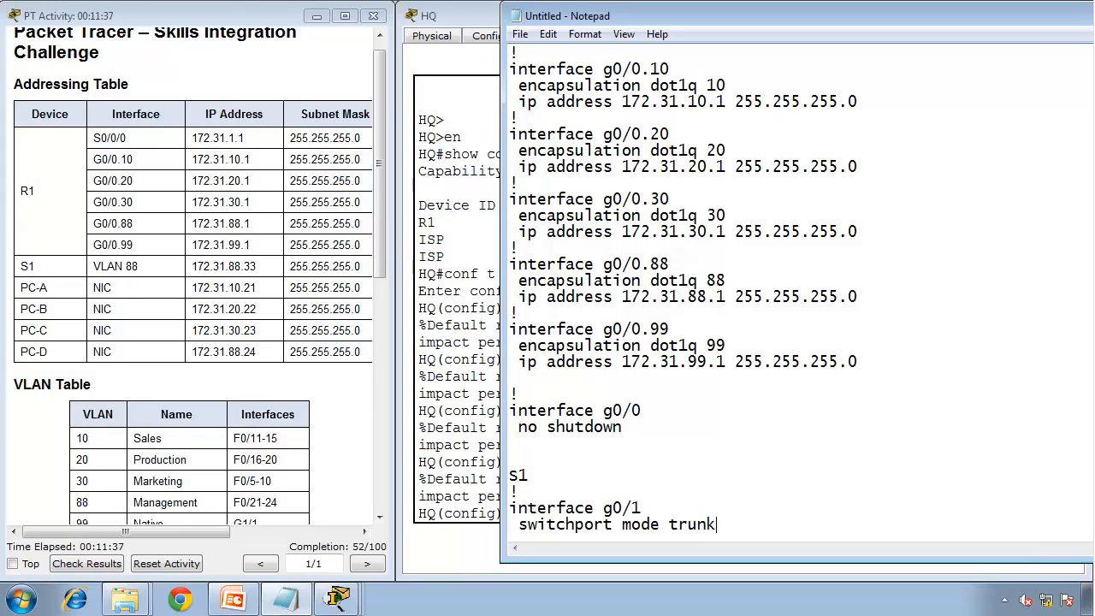
- Start an HQ section with a ! line, spaced below the S1 section
key(Return)
key(Return)
key(Return)
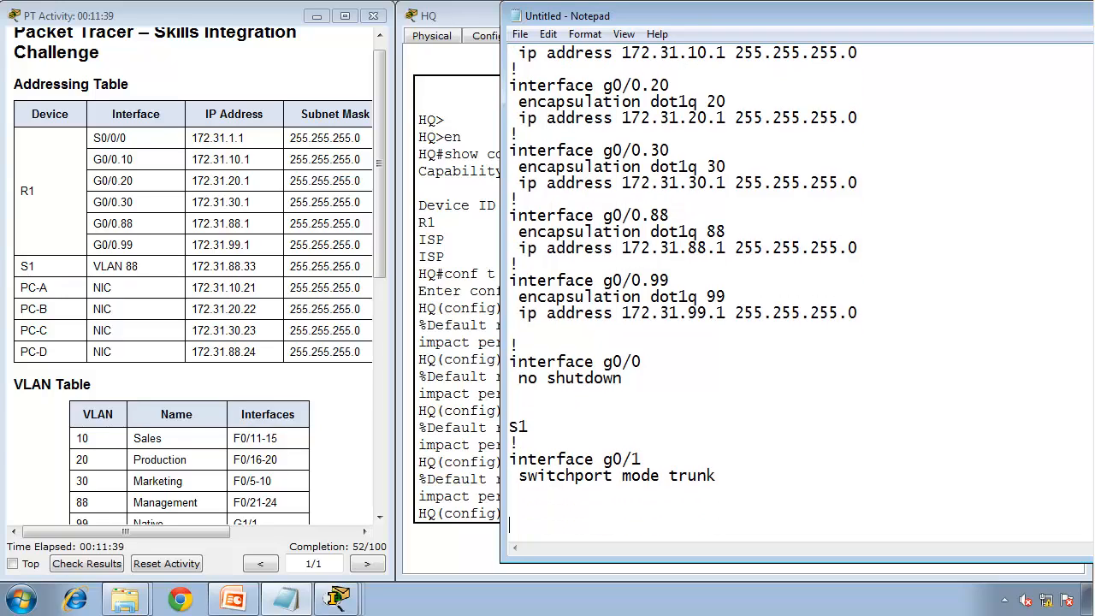
text(HQQ)
key(BackSpace)
key(Return)
text(!)
key(Return)
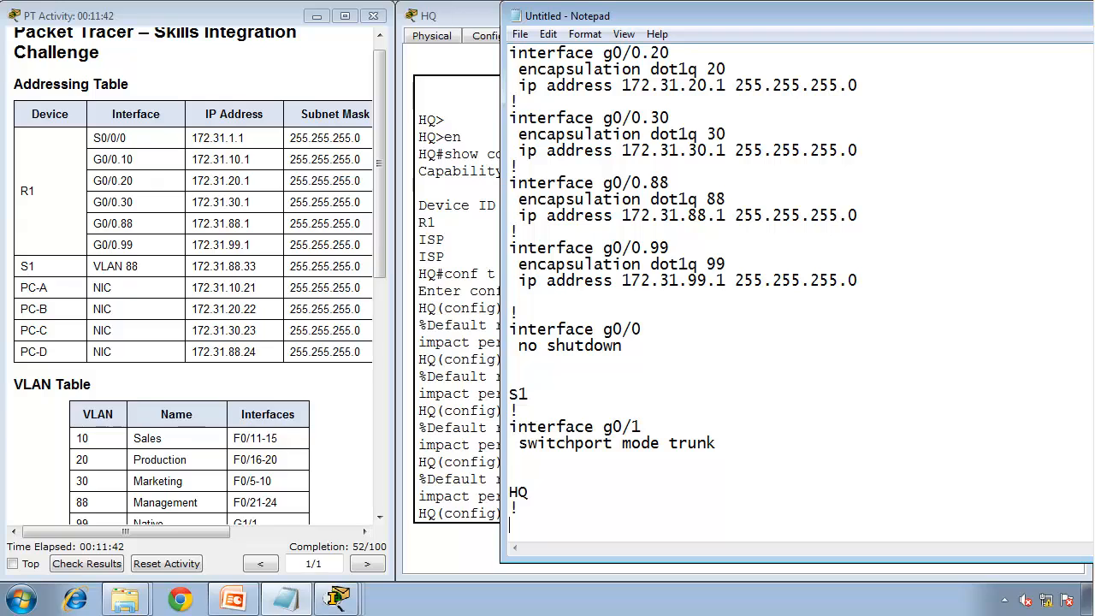
- Add the line ip route 172.31.10.0 255.255.255.0 s0/0/0 to the HQ section
text(ip route 17)
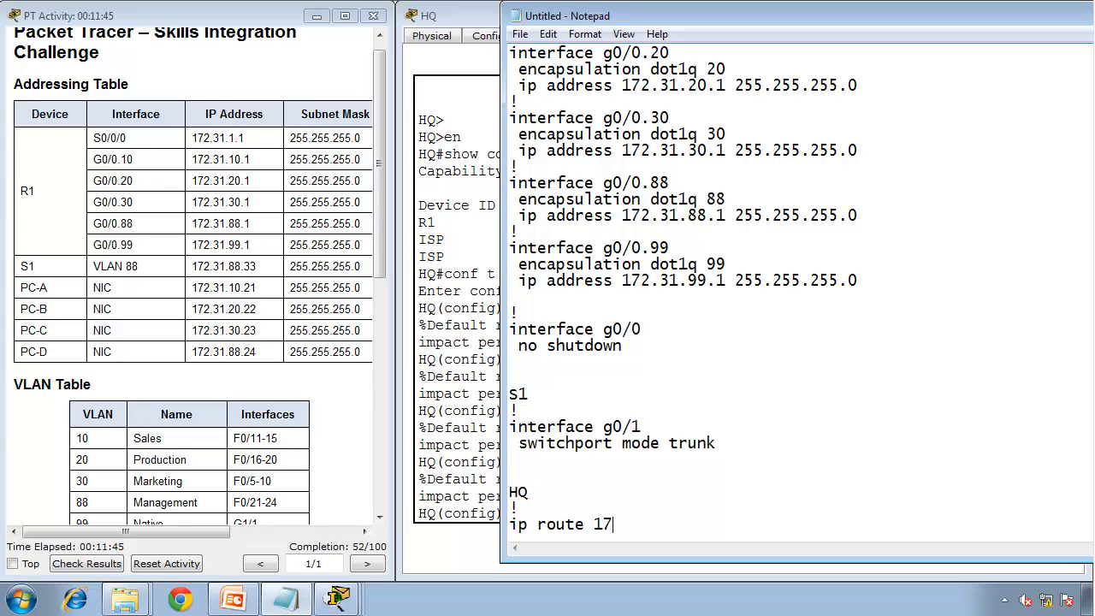
text(2.31.10.0 255.255.255.0)
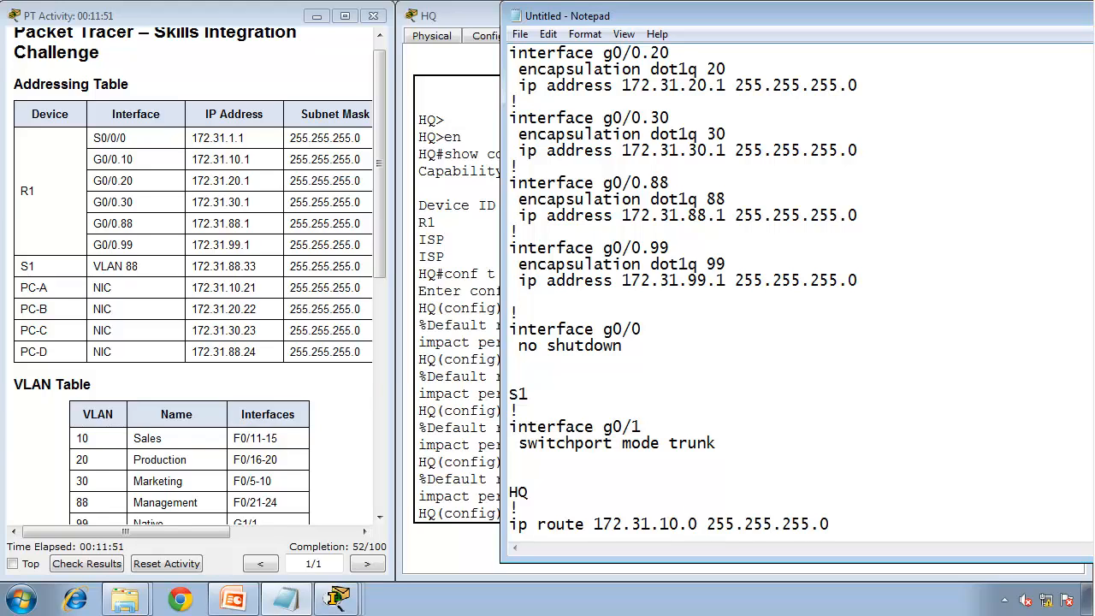
text( s0/0/0/)
key(BackSpace)
key(Return)
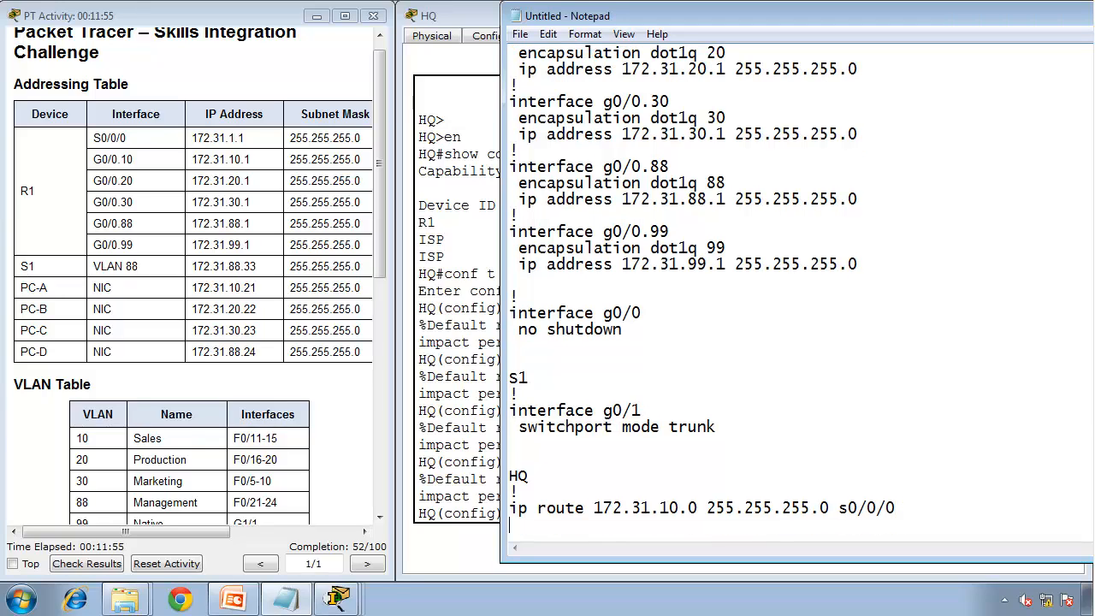
- Duplicate the HQ route line so that the section holds four identical copies
key(shift+Up)
key(ctrl+c)
key(ctrl+v)
key(ctrl+v)
key(ctrl+v)
key(ctrl+v)
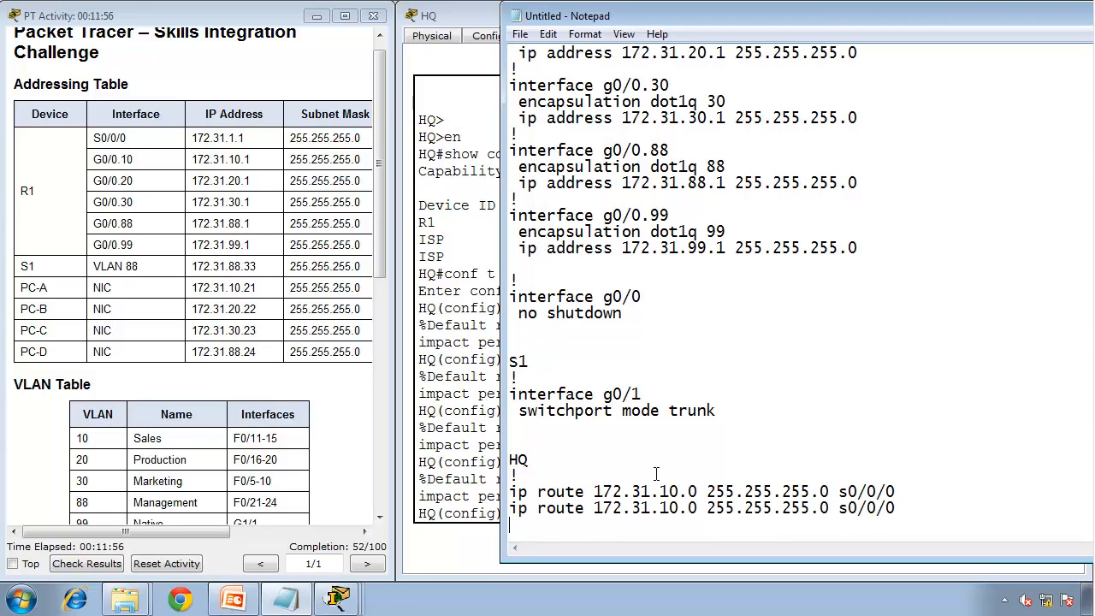
- Change the destinations of the second, third and fourth HQ routes to 172.31.20.0, 172.31.30.0 and 172.31.88.0
click(669, 475)
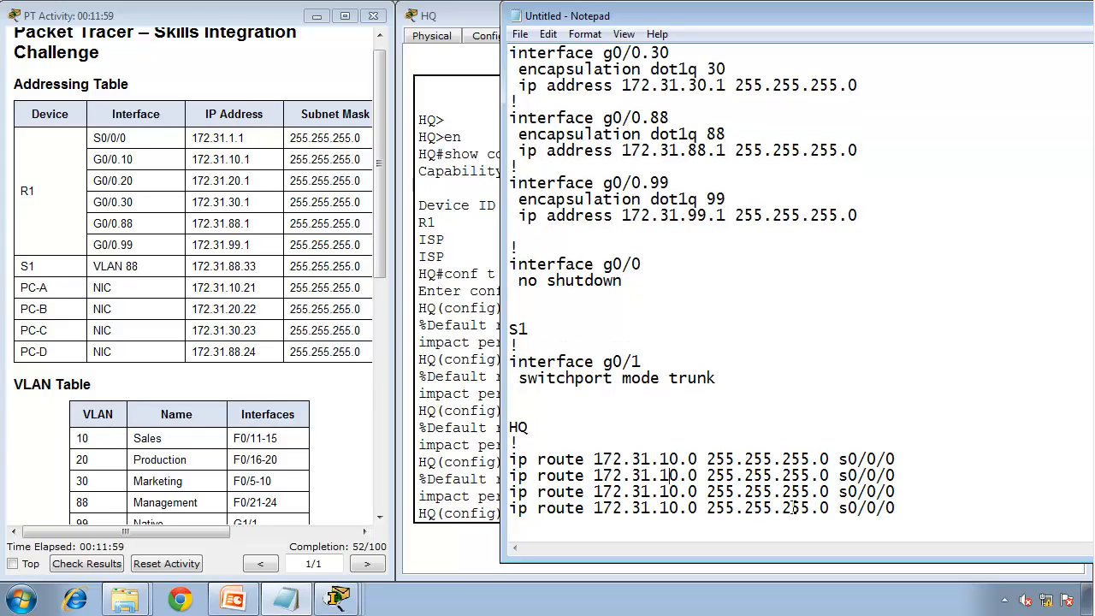
key(BackSpace)
text(2)
click(670, 491)
key(BackSpace)
text(3)
key(Left)
key(BackSpace)
key(BackSpace)
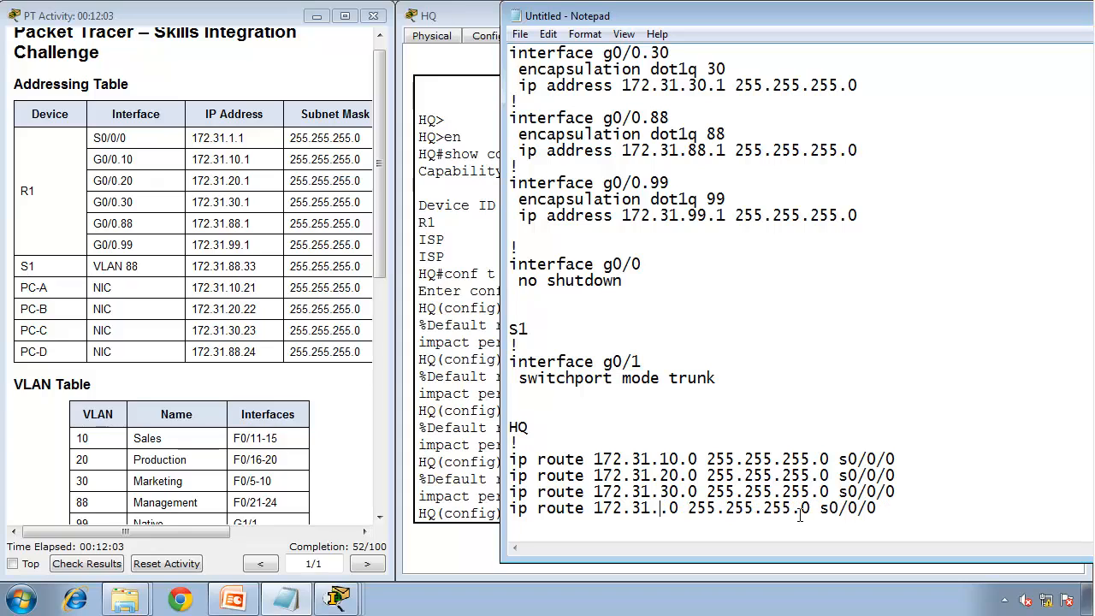
text(88)
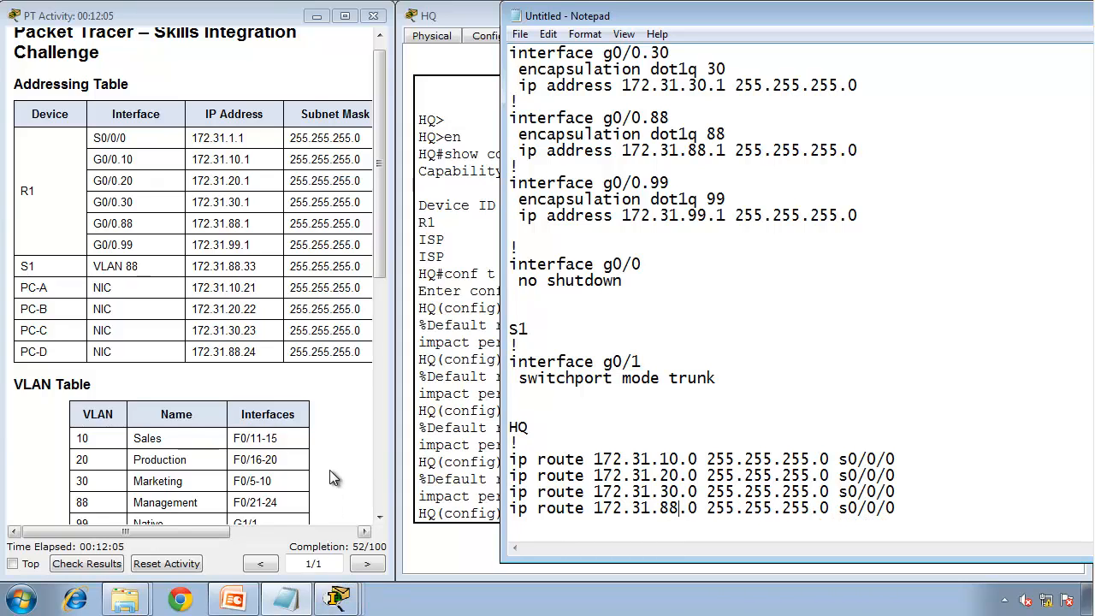
- Read the activity requirements for HQ's four VLAN routes and its static routes to Outside Host
click(382, 461)
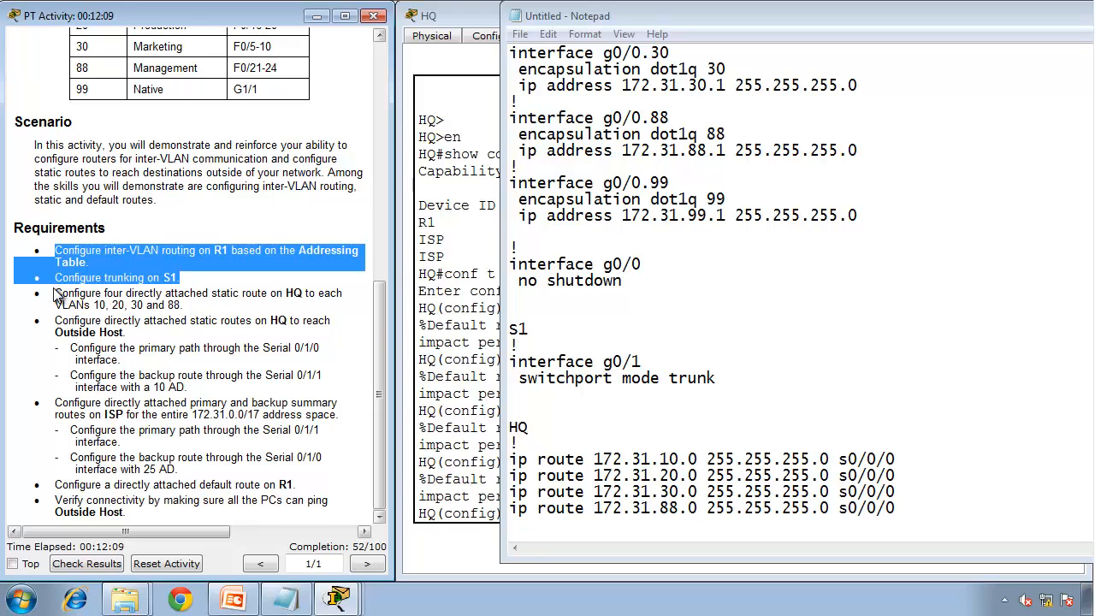
drag(55, 295, 315, 308)
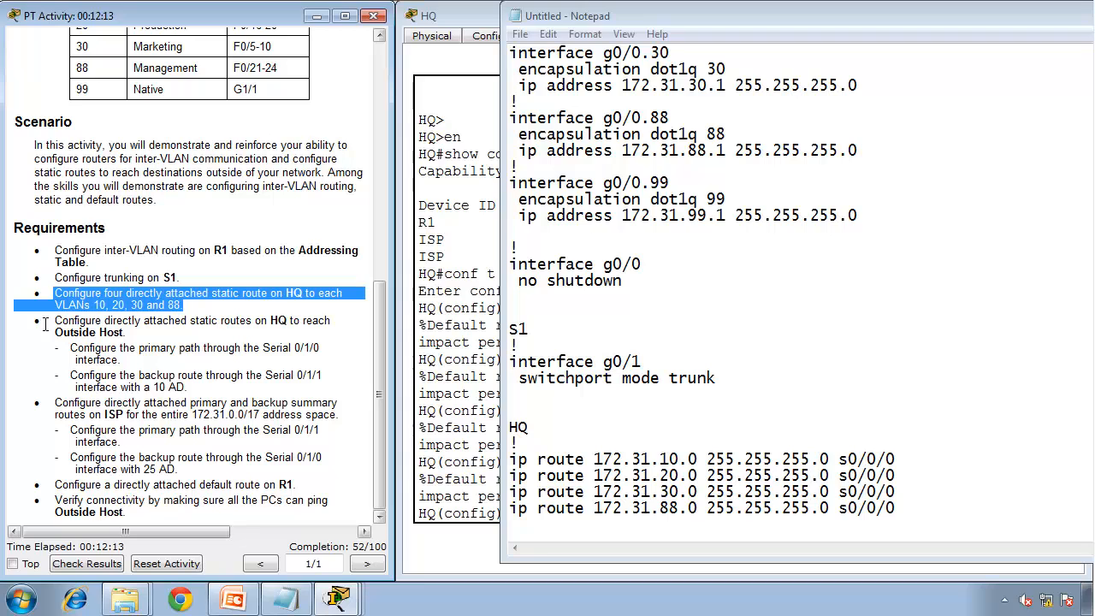
drag(48, 322, 311, 333)
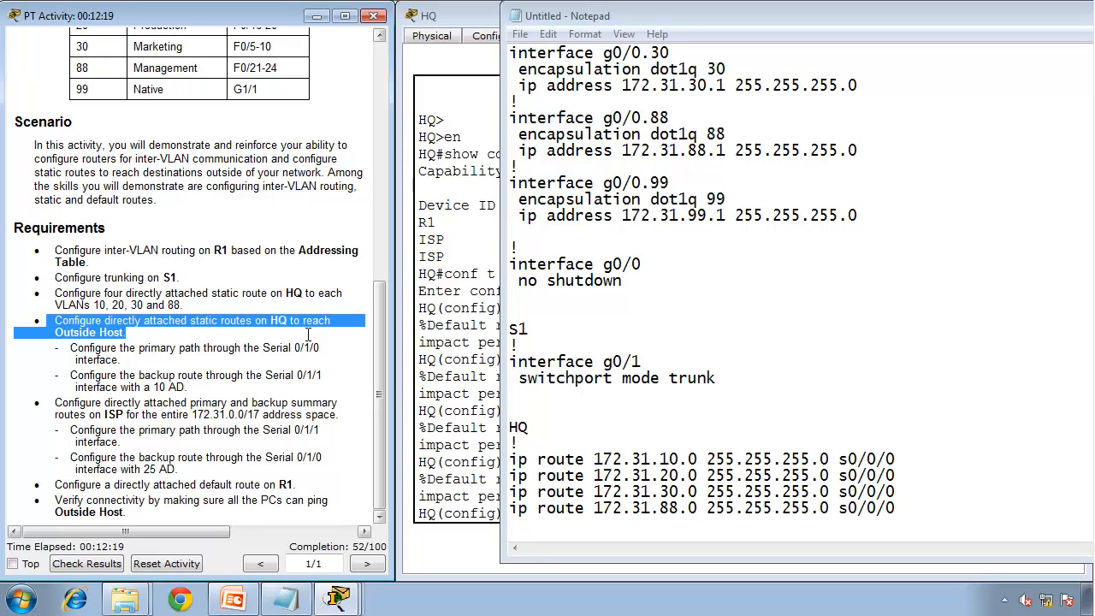
- Read HQ's primary and backup path requirements, and bring up the Outside Host's address in the topology beside the Notepad notes
drag(308, 333, 313, 359)
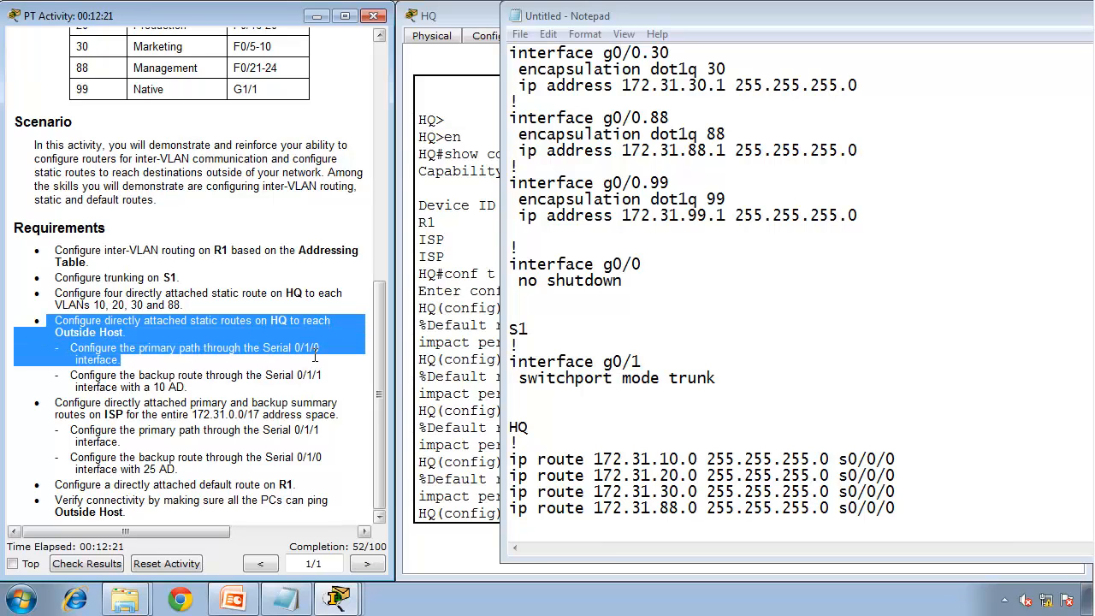
drag(315, 358, 310, 386)
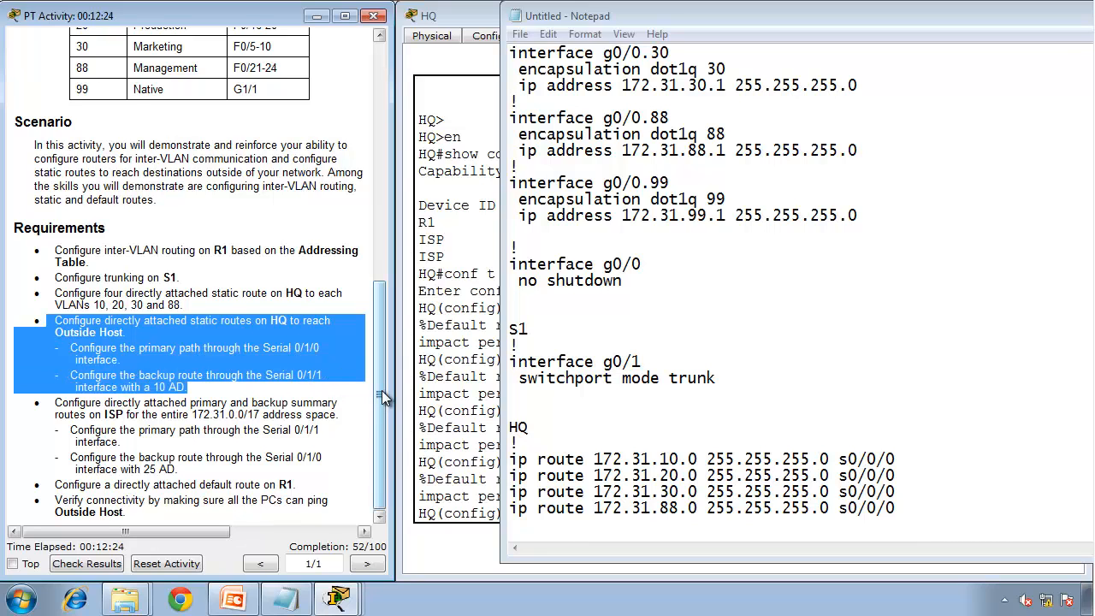
drag(380, 377, 423, 187)
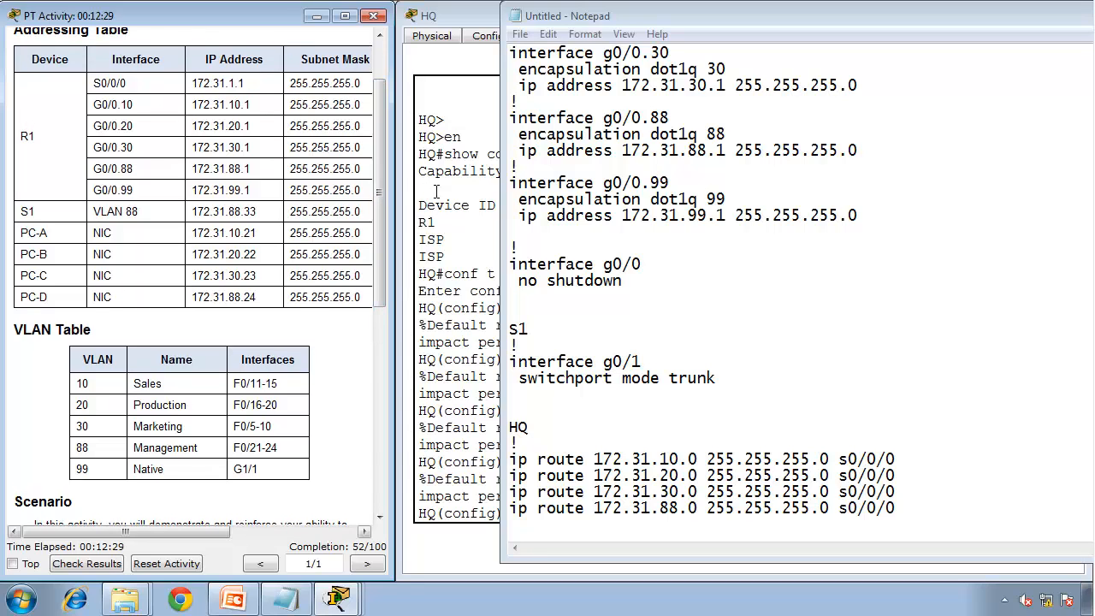
click(341, 601)
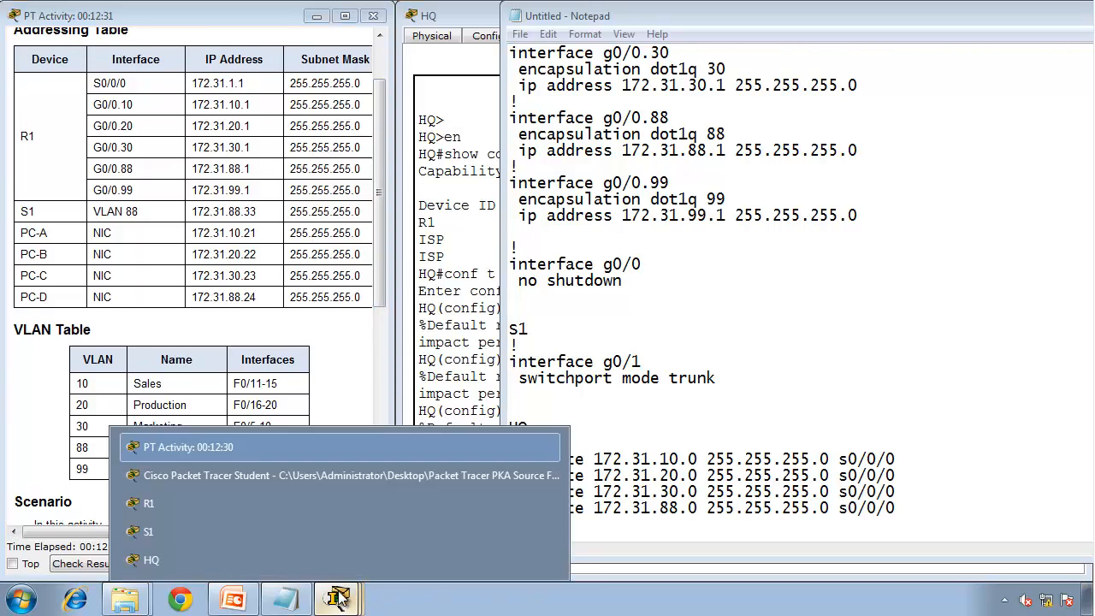
click(314, 476)
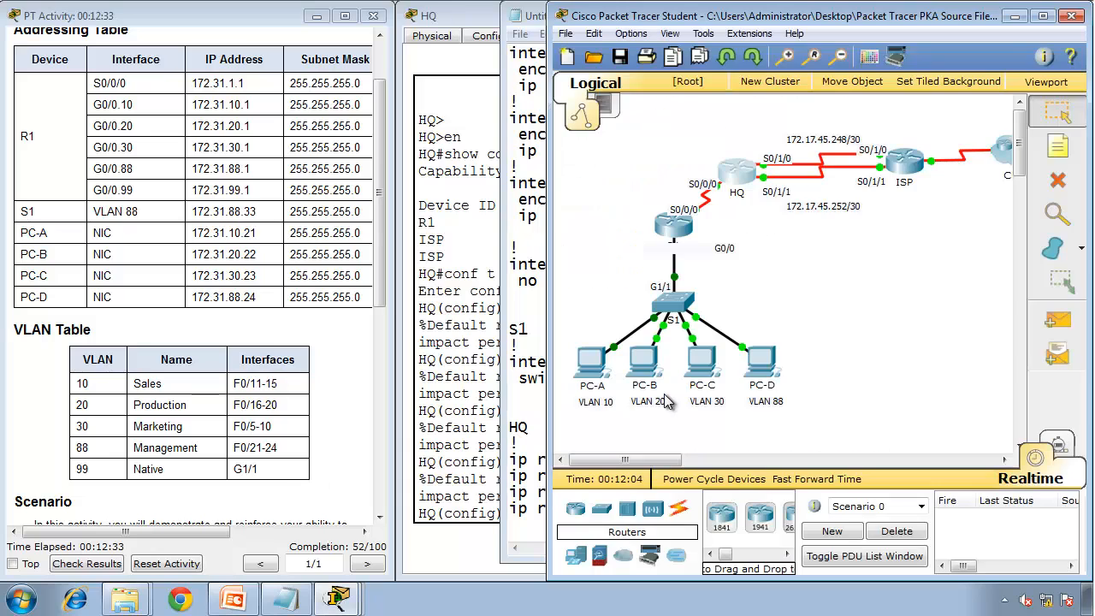
drag(666, 464, 735, 463)
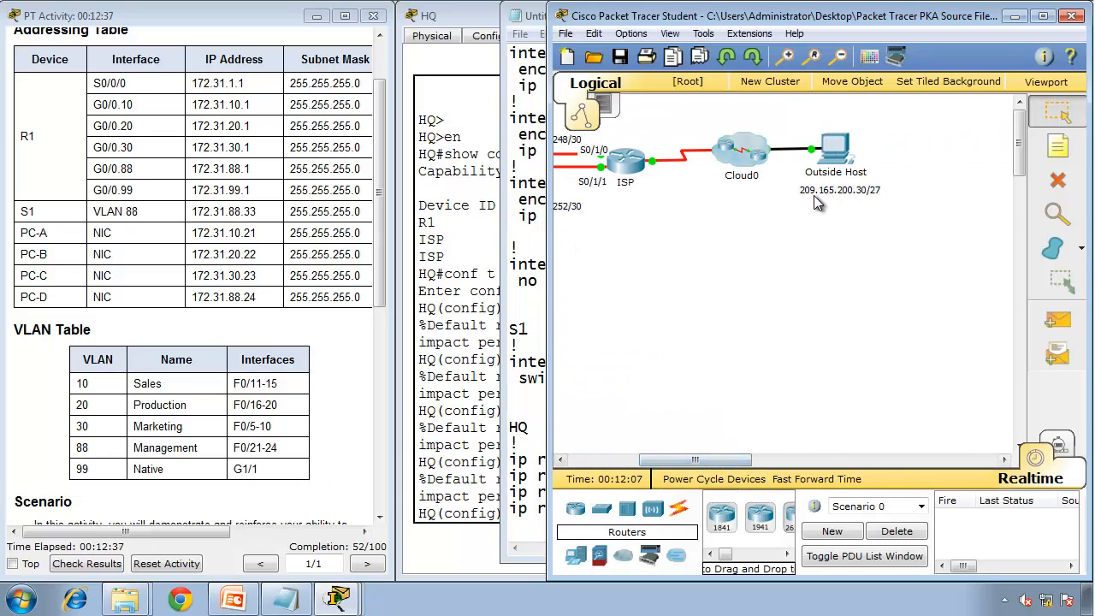
click(529, 282)
drag(745, 26, 5, 44)
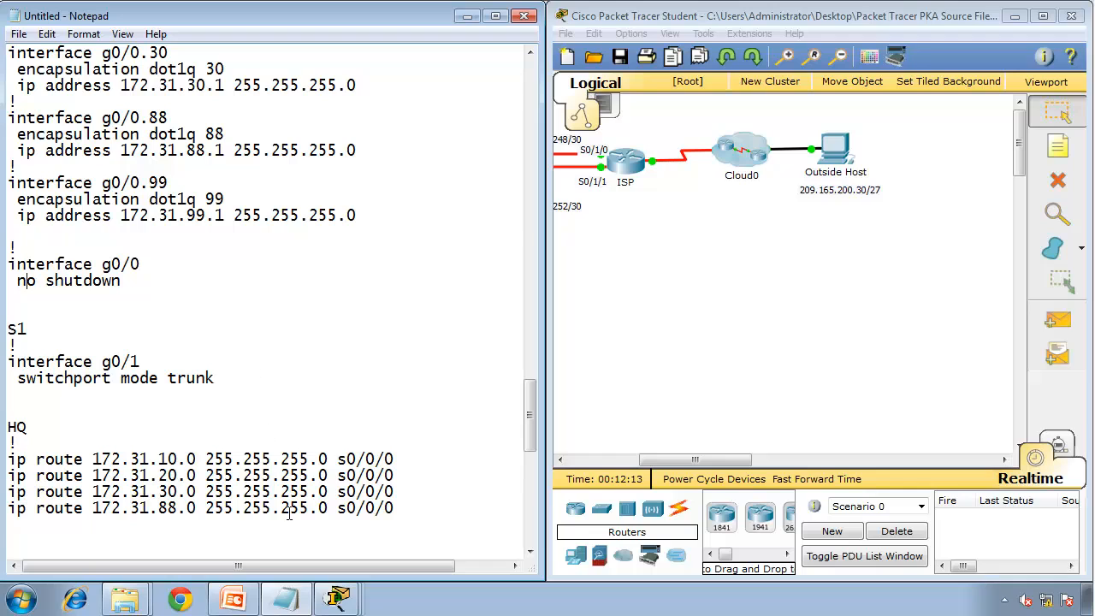
- Below the four VLAN routes in the HQ section, add a ! separator and ip route 209.165.200.0 255.255.255.224 s0/1/0
key(Return)
key(Return)
text(!)
key(Return)
text(ip )
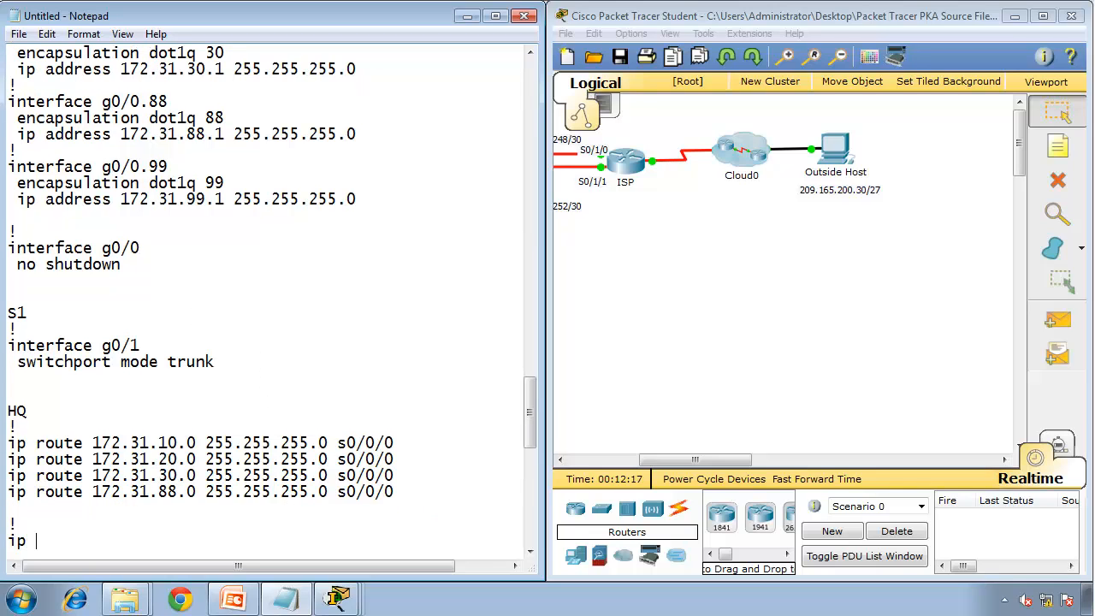
text(route 209.165.)
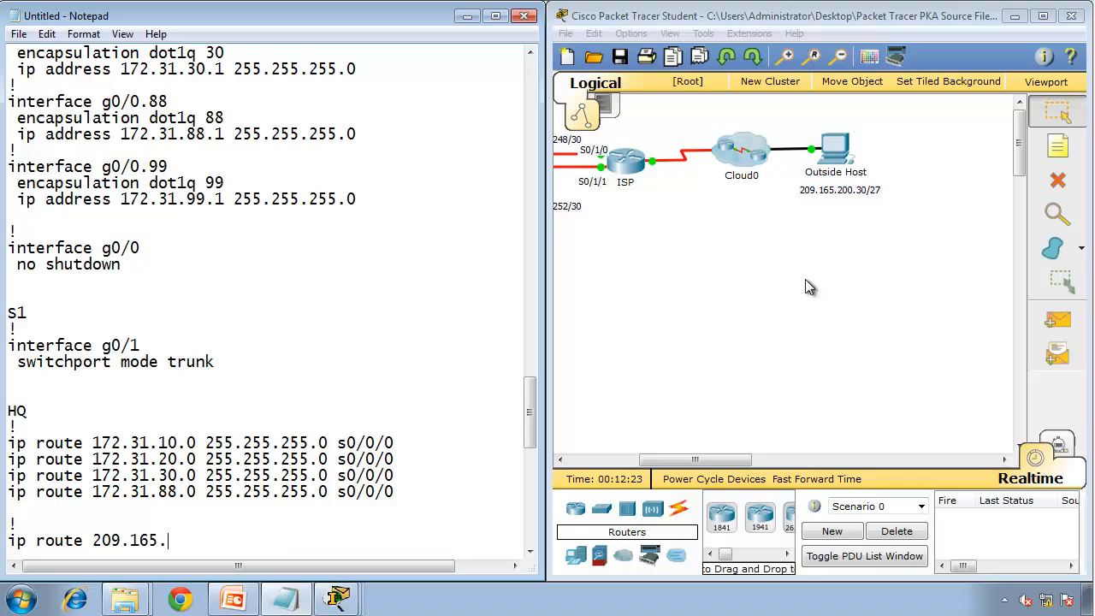
text(200.)
text(0 255.255.255)
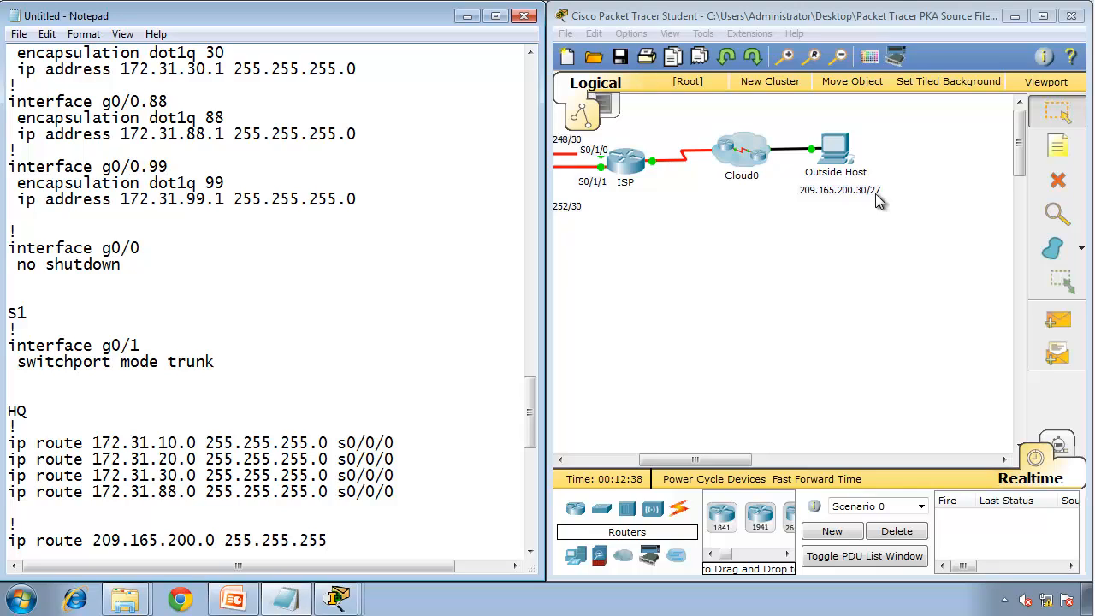
text(.224 s0/1/0)
- Duplicate the 209.165.200.0 route line and change the copy to exit s0/1/1 with an administrative distance of 10
key(Return)
key(shift+Up)
key(ctrl+c)
key(Down)
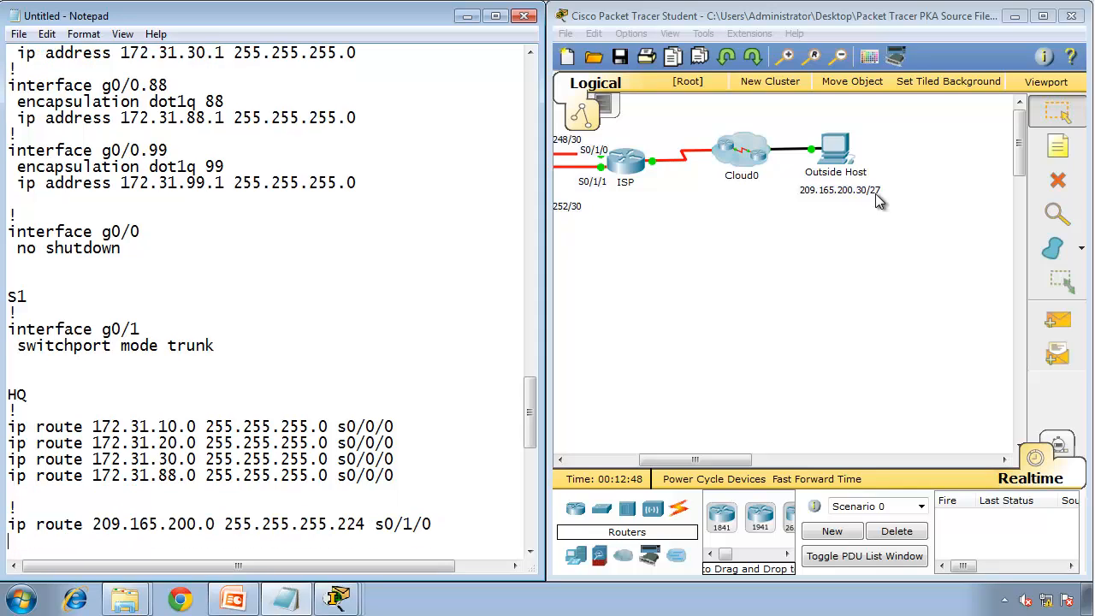
key(ctrl+v)
key(BackSpace)
text(1)
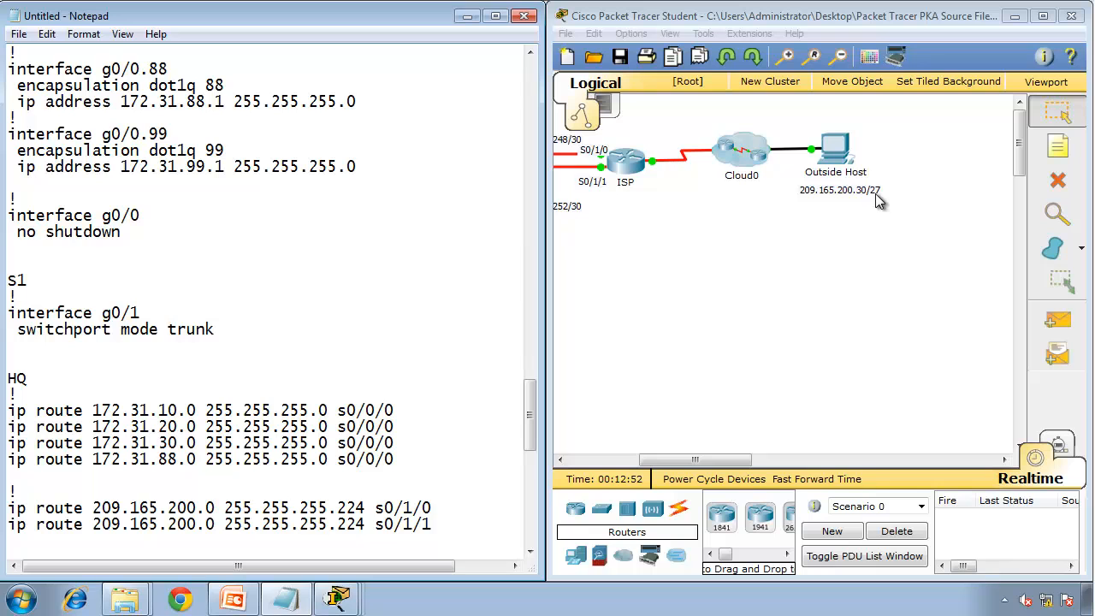
text( 10)
- Copy the whole HQ route block from the notes and paste it into the HQ router's CLI
drag(337, 11, 1091, 47)
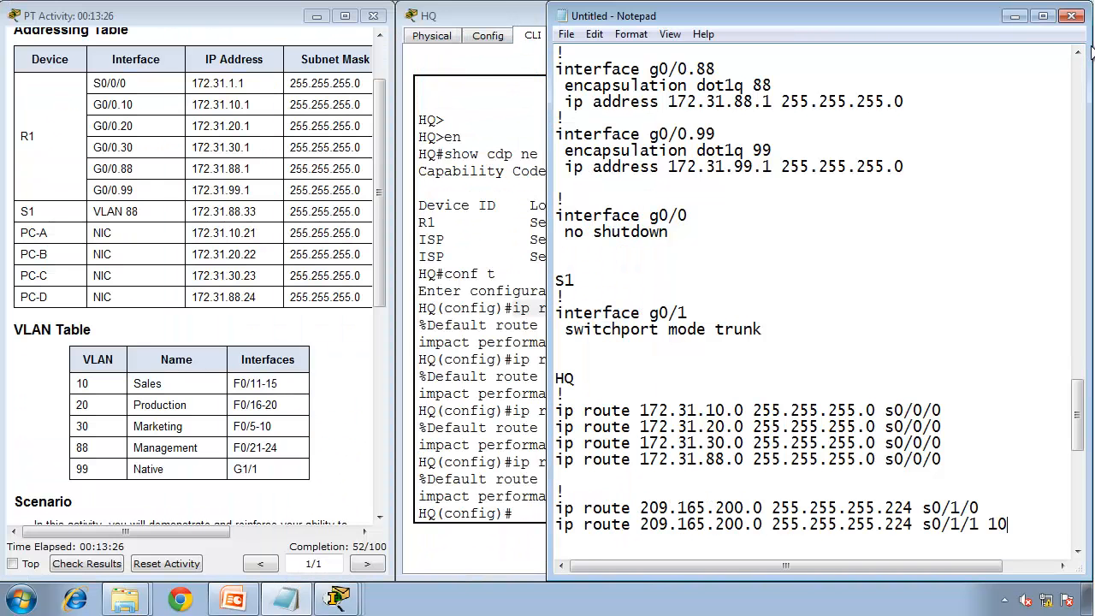
click(384, 426)
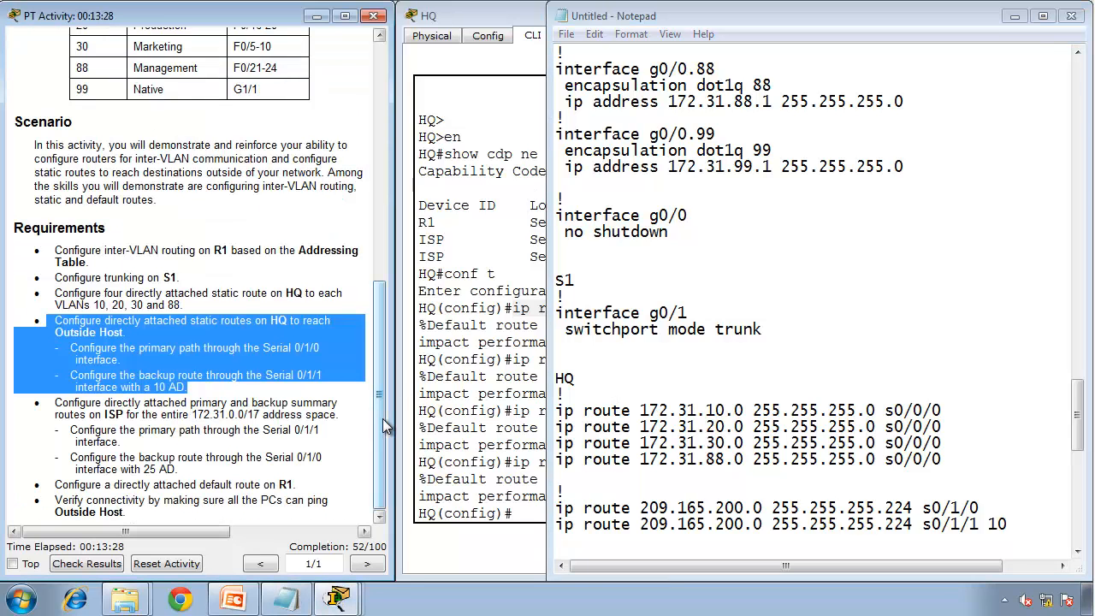
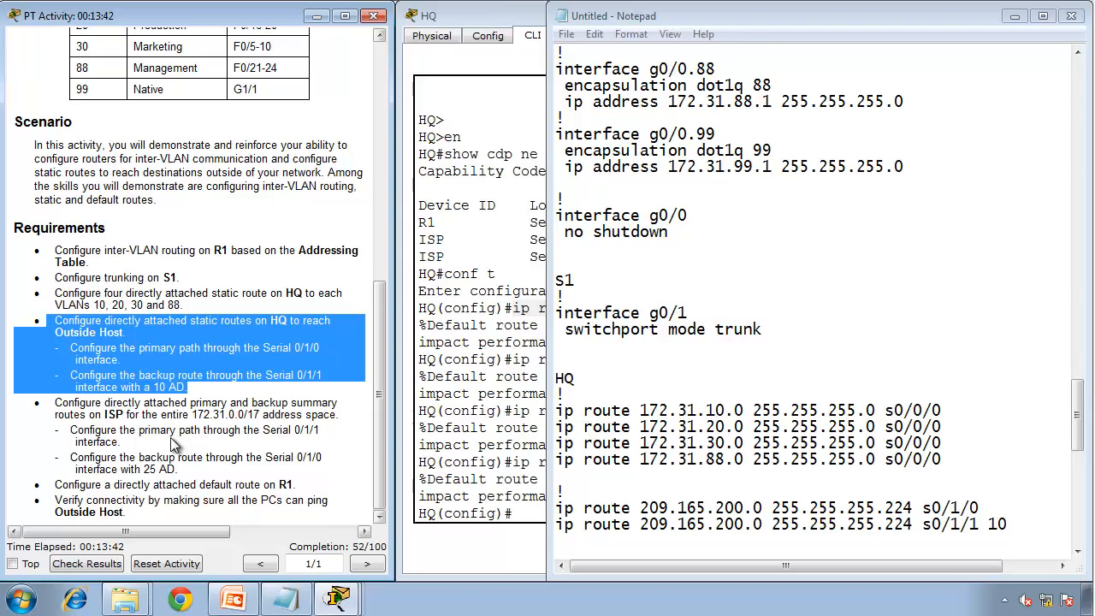
click(1011, 549)
scroll(1012, 549, down, 1)
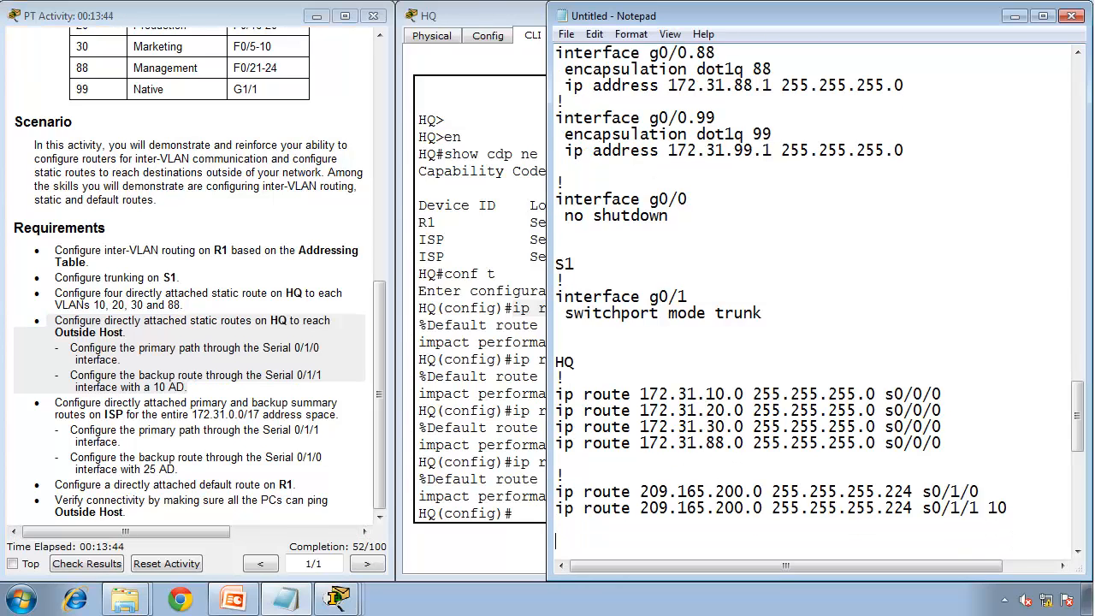
drag(818, 525, 542, 365)
key(super+c)
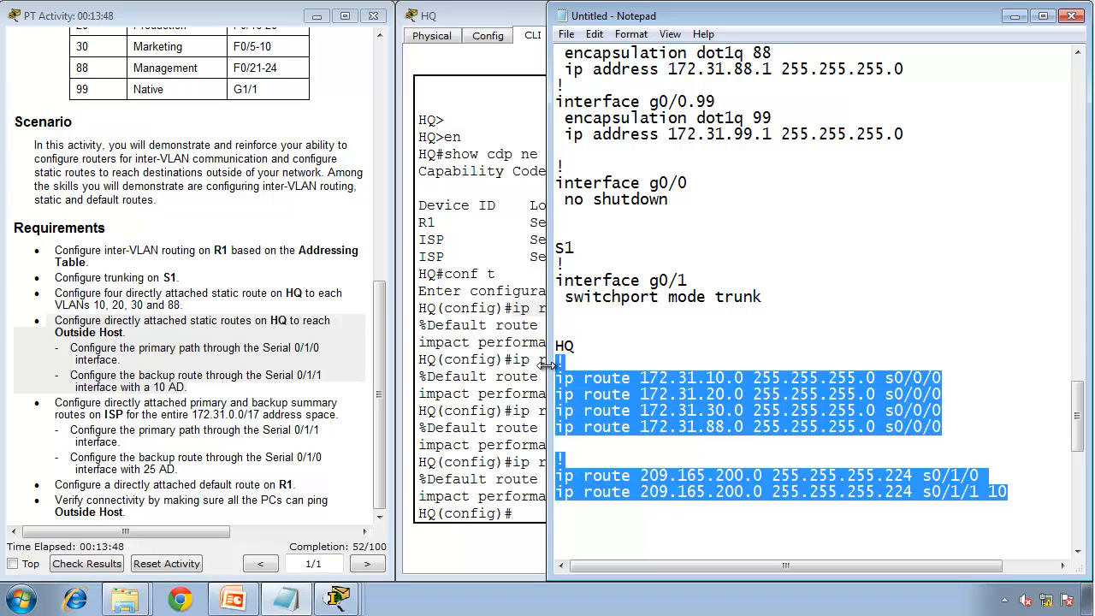
click(540, 367)
right_click(502, 399)
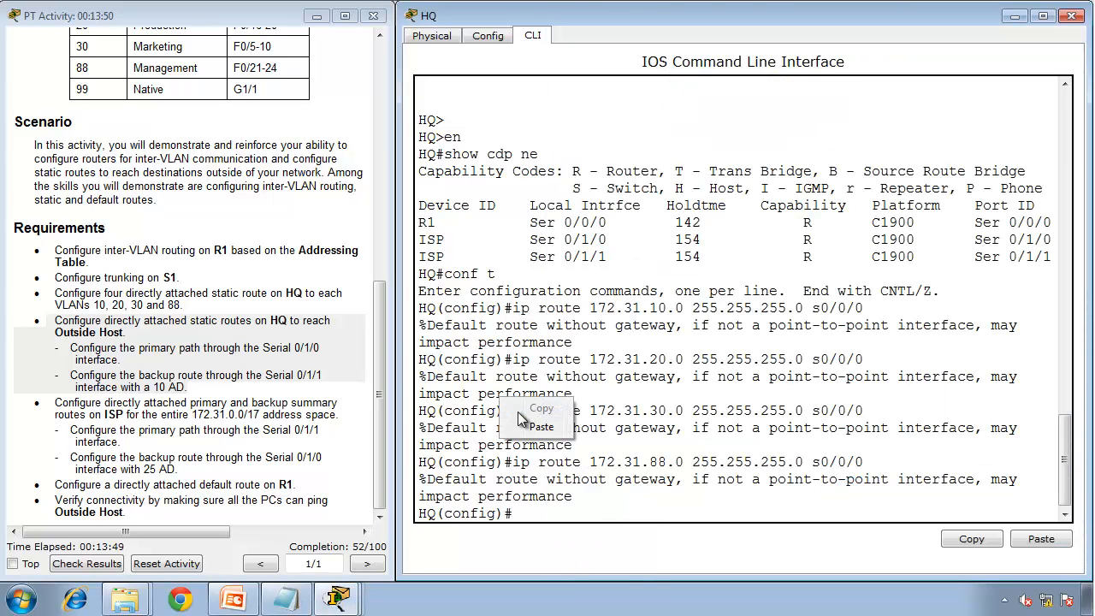
click(541, 426)
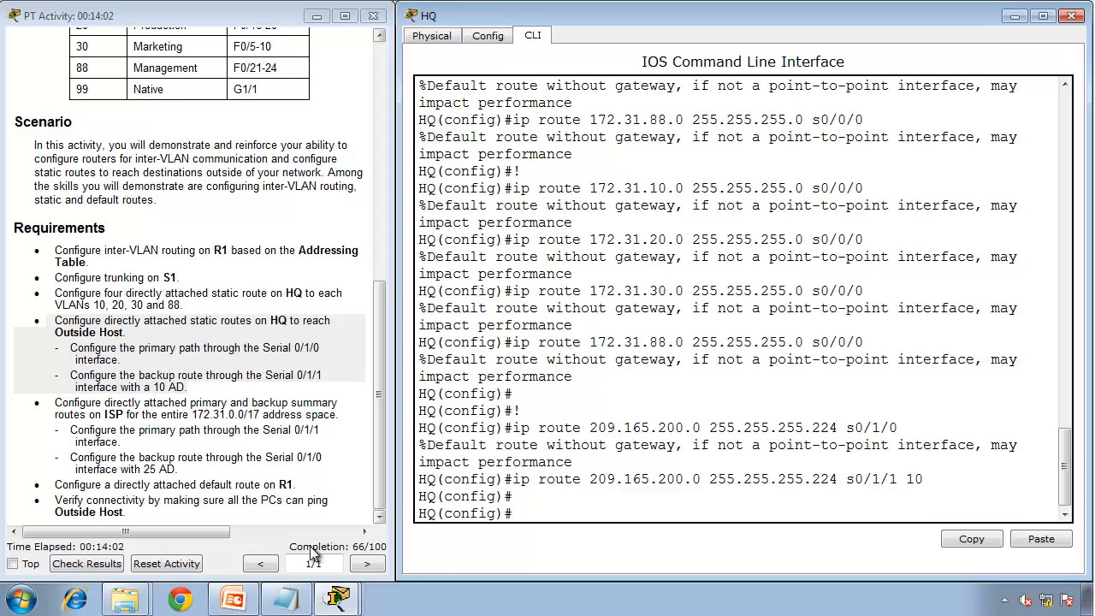
- Return to Notepad and start an ISP section below the HQ routes, with a ! line under the heading
click(293, 602)
key(Down)
key(Down)
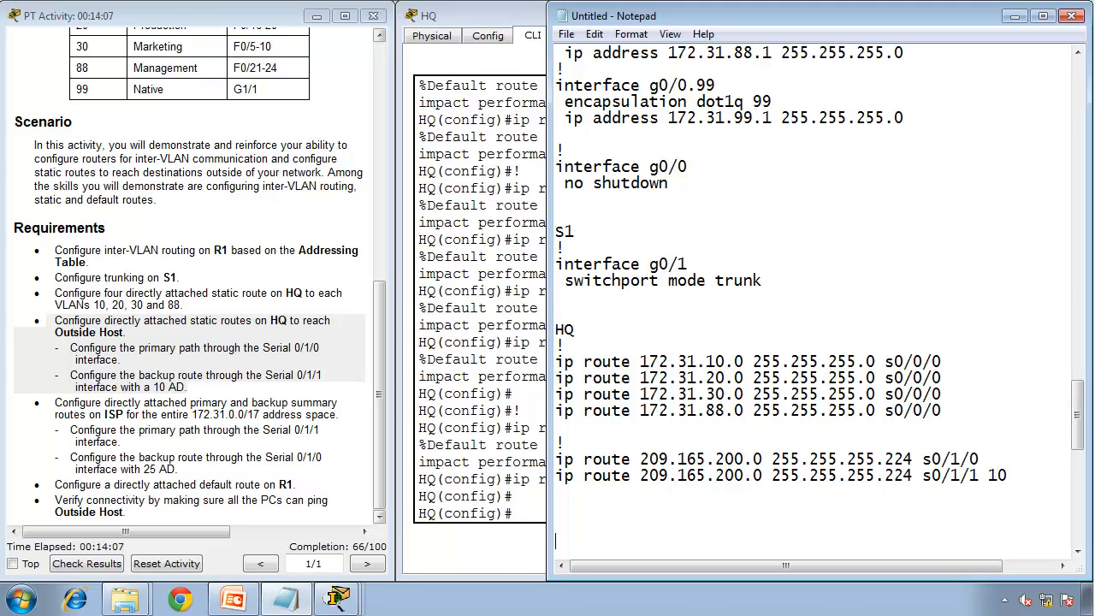
text(ISP)
key(Return)
text(!)
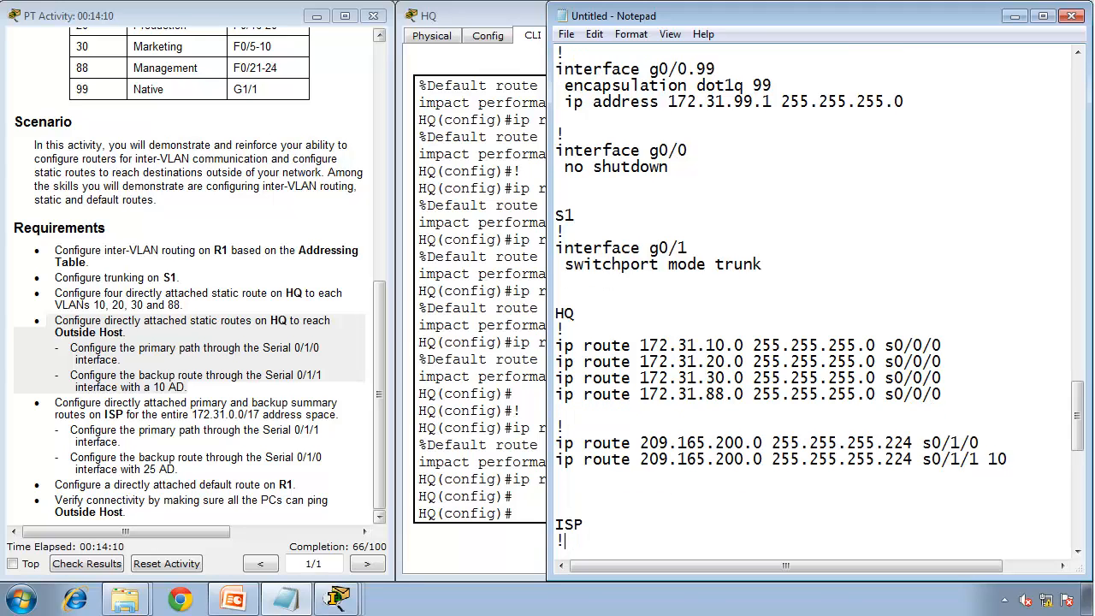
key(Return)
- Add the primary summary route ip route 172.31.0.0 255.255.128.0 s0/1/1 to the ISP section
text(ip route)
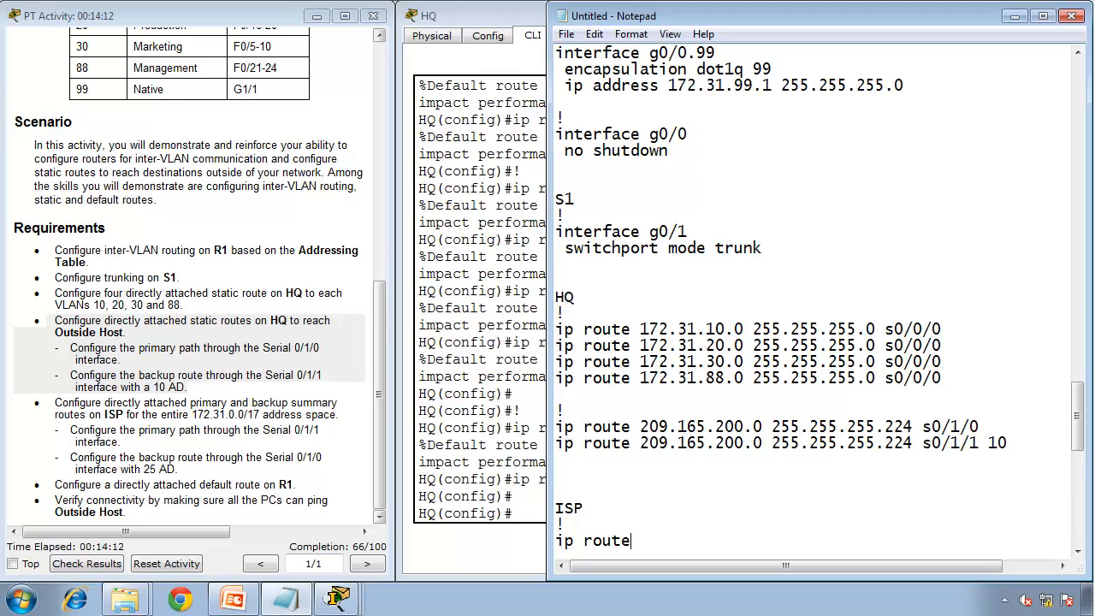
text( 172.31.0.0 2)
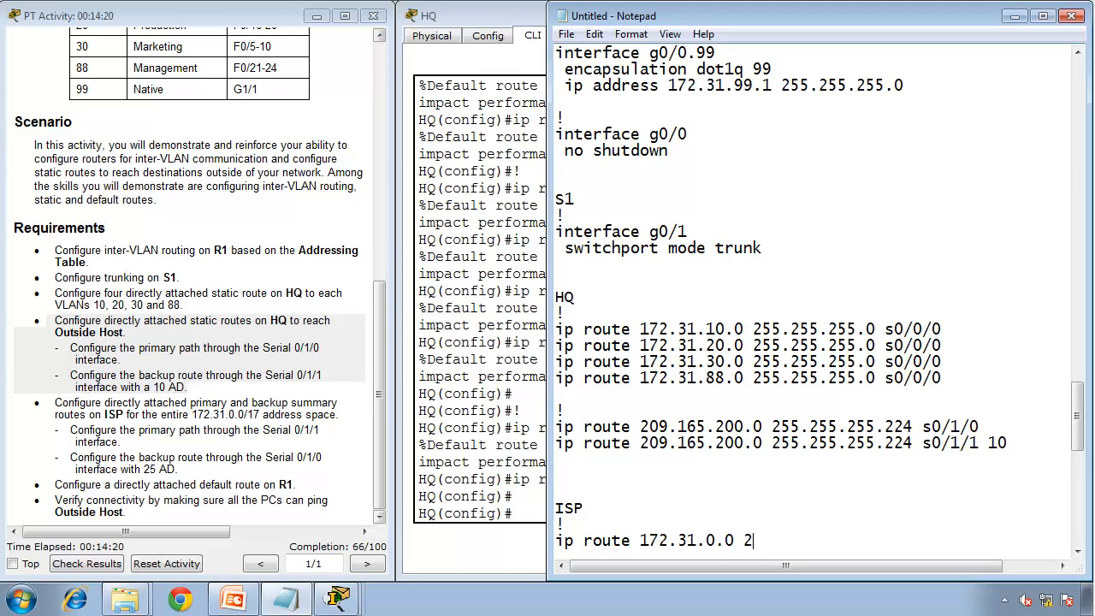
text(55.255.2)
key(BackSpace)
key(BackSpace)
text(.128)
key(BackSpace)
text(8.0)
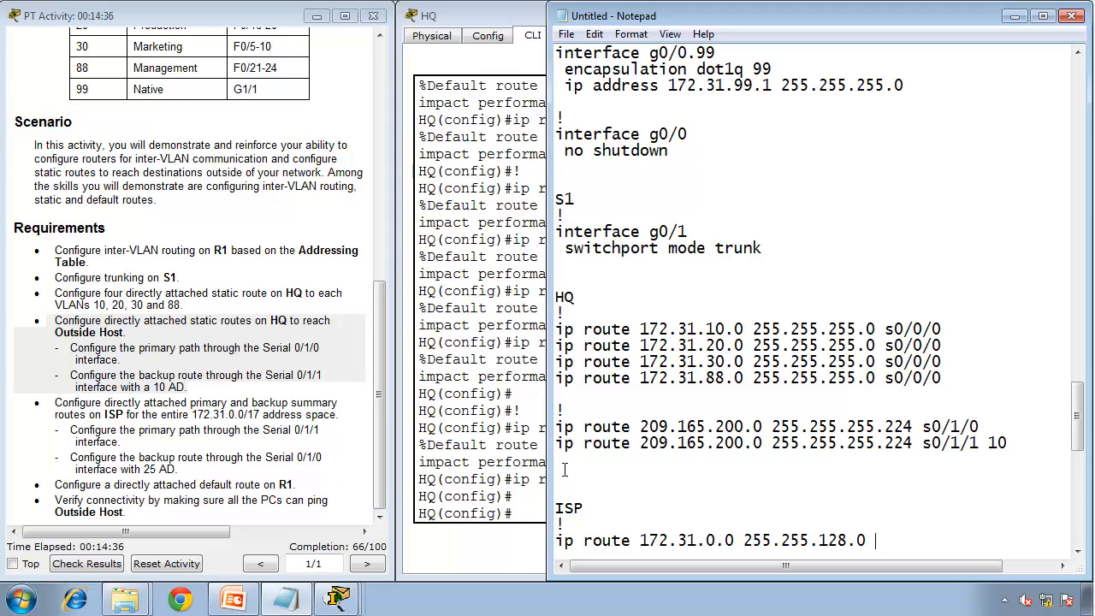
text(s0/1/1)
- Duplicate the ISP summary route and change the copy to exit s0/1/0 with an administrative distance of 25
key(Return)
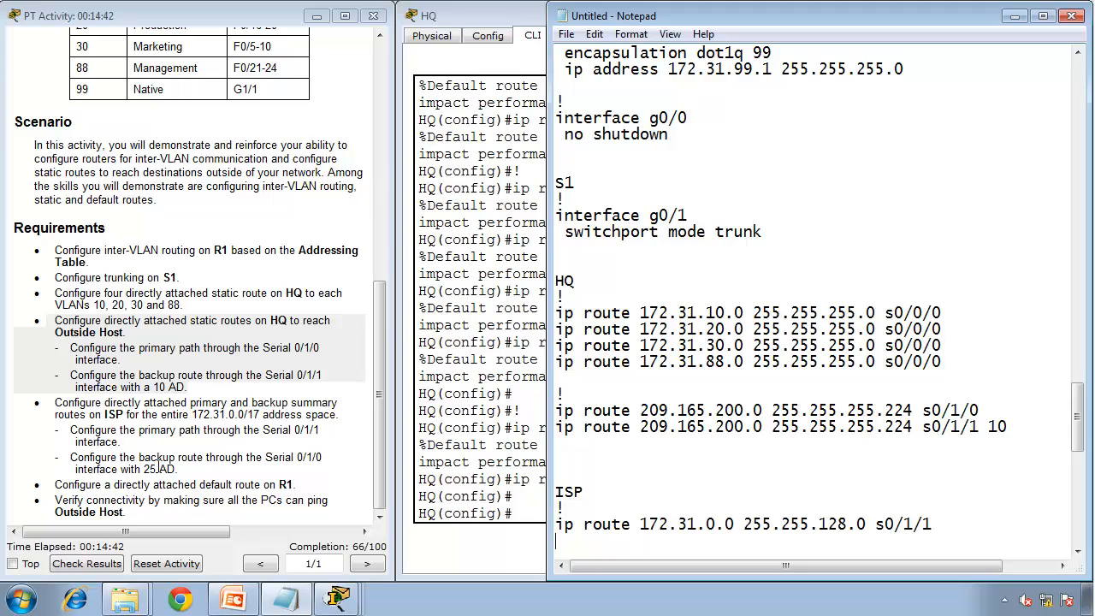
key(shift+Up)
key(ctrl+c)
key(Down)
key(ctrl+v)
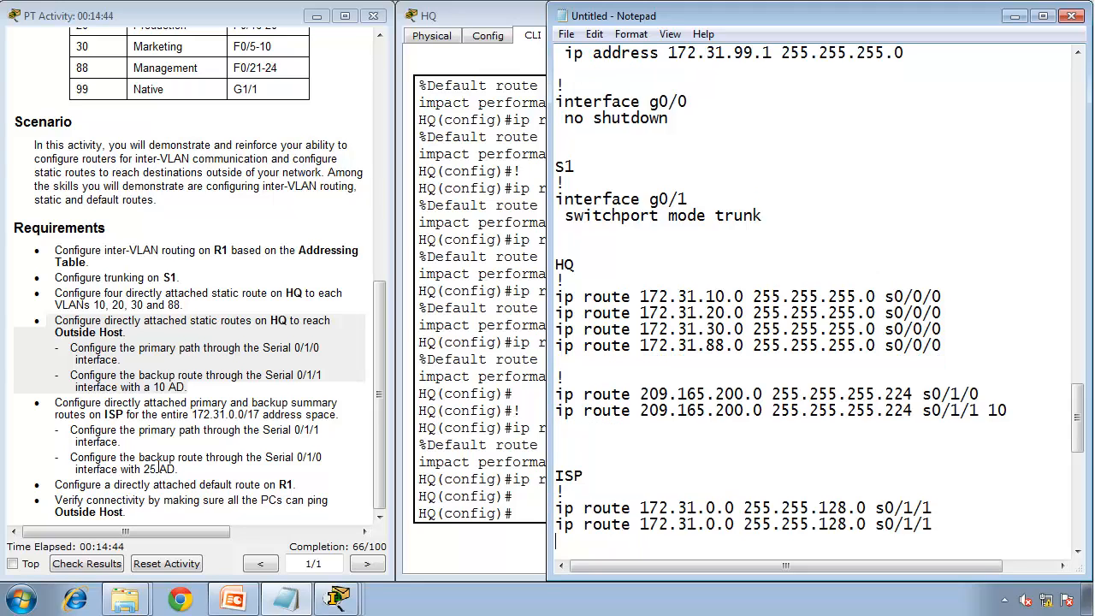
key(BackSpace)
key(BackSpace)
text(0 25)
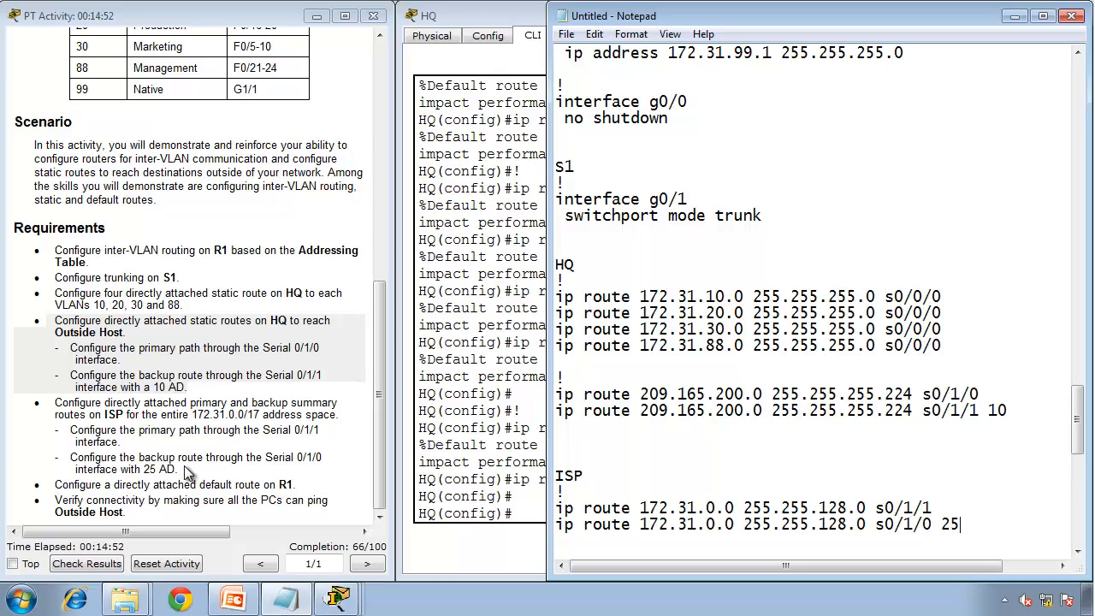
- Copy the two ISP summary routes from the notes, then open the ISP router's CLI from the Packet Tracer topology and widen its window
drag(184, 470, 58, 404)
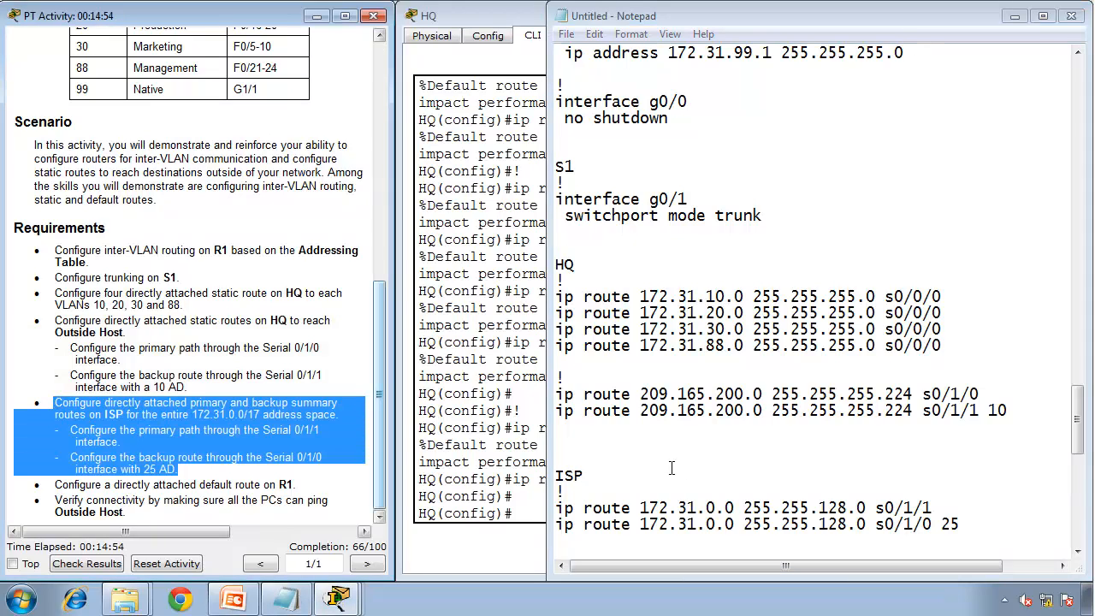
drag(962, 523, 544, 507)
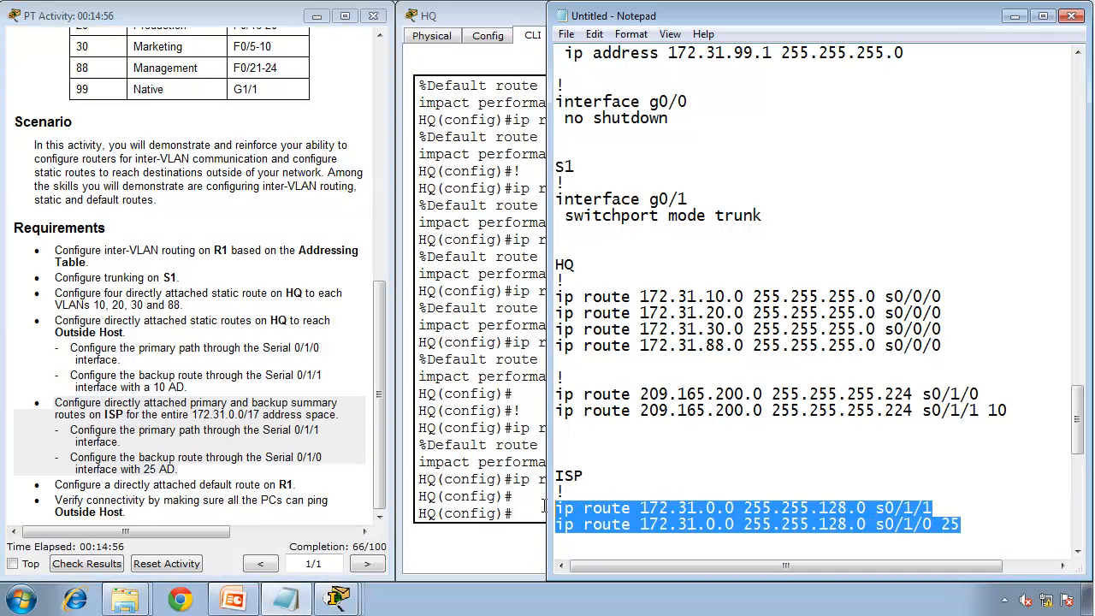
click(336, 598)
click(296, 477)
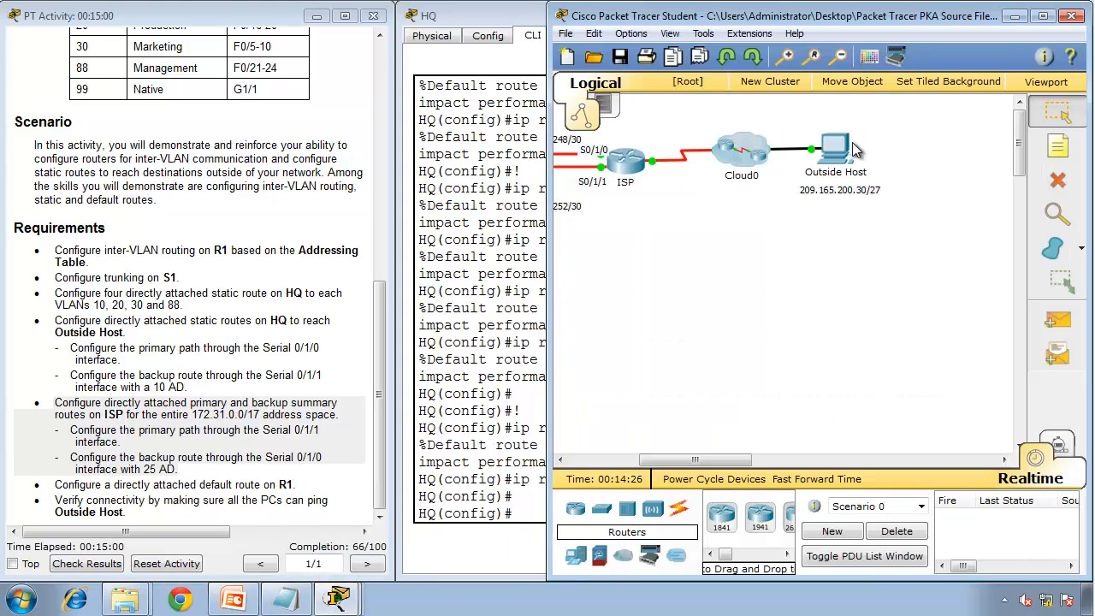
click(619, 167)
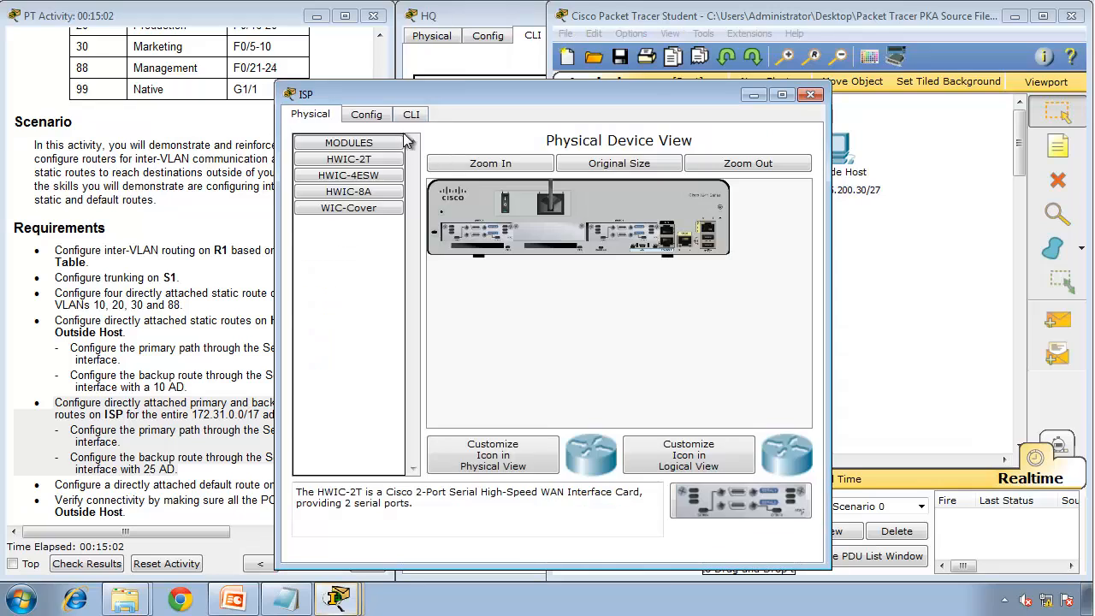
click(407, 113)
drag(587, 105, 1093, 171)
drag(551, 280, 373, 299)
- Enter global configuration mode on ISP with enable and conf t, and paste the two 172.31.0.0 summary routes
key(Return)
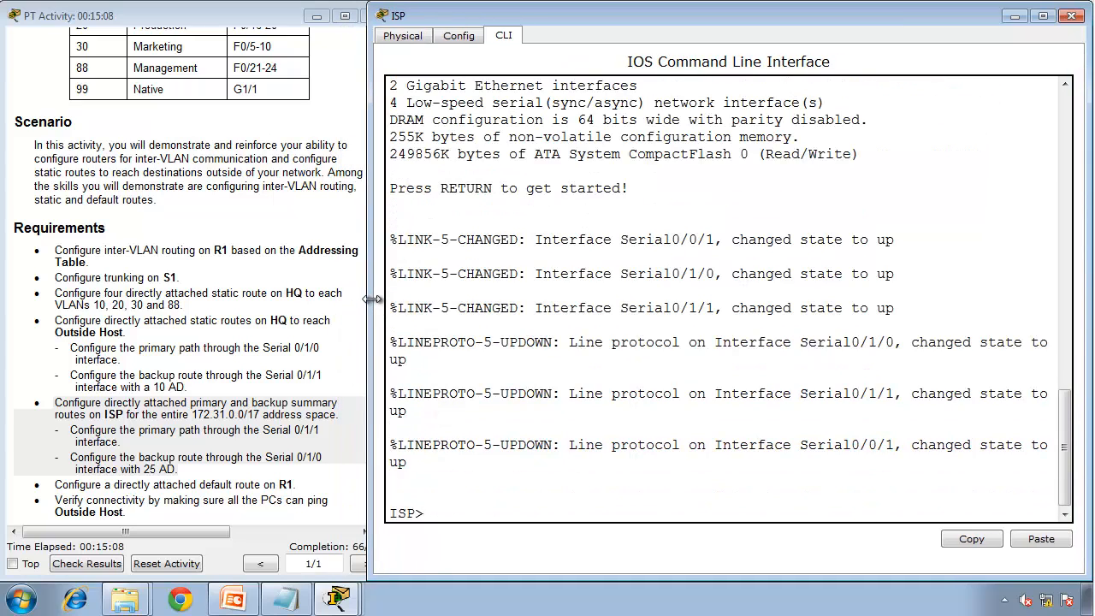
text(enable)
key(Return)
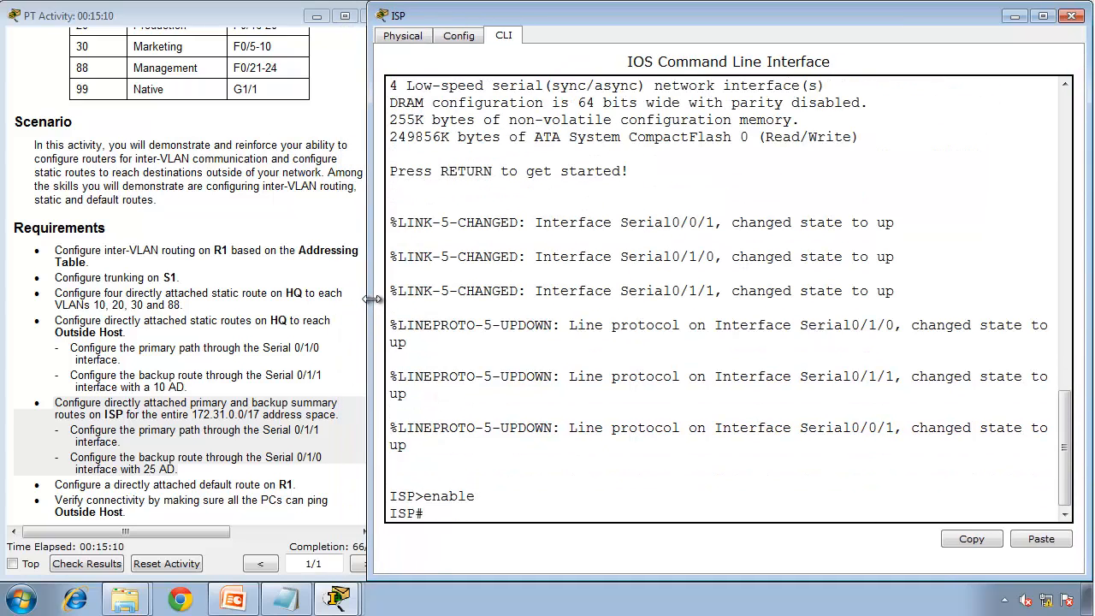
text(conf t)
key(Return)
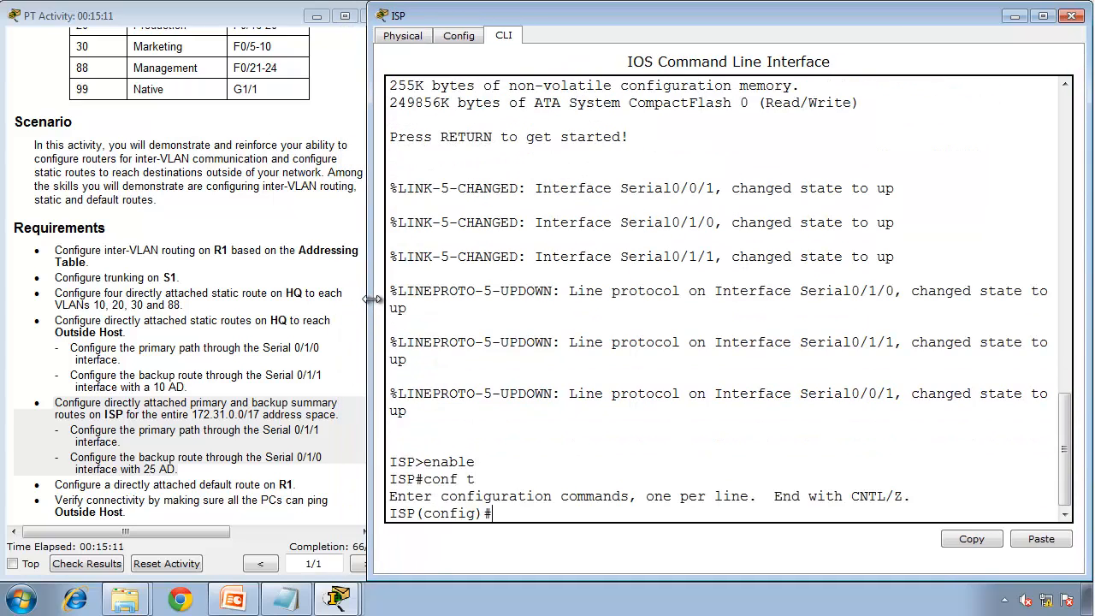
right_click(511, 304)
click(556, 334)
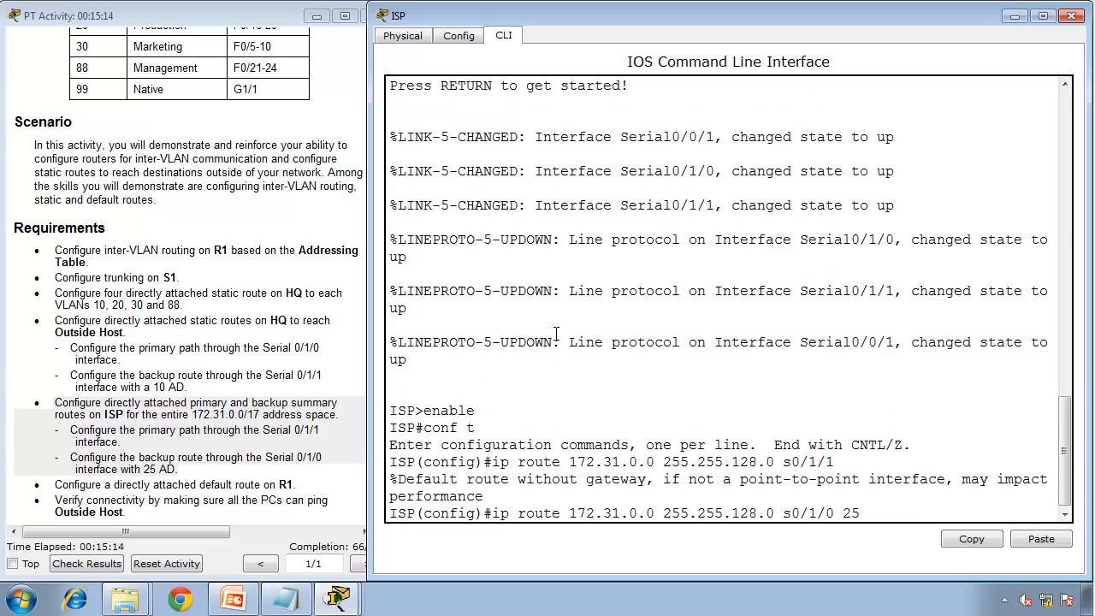
- Check the activity's completion score and open the R1 router's CLI from the network topology
click(217, 449)
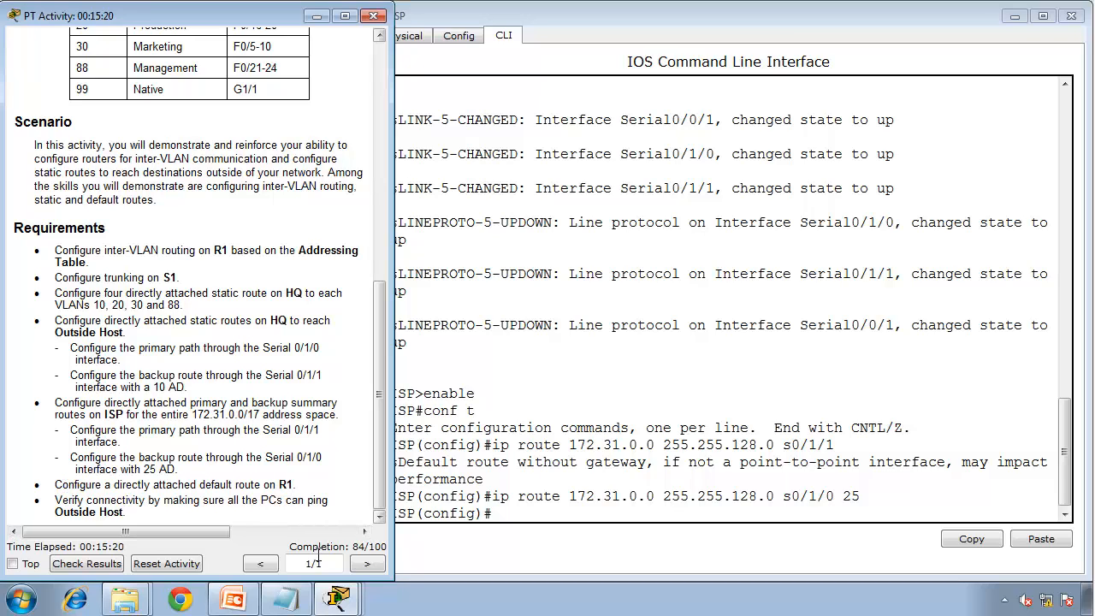
mouse_move(338, 599)
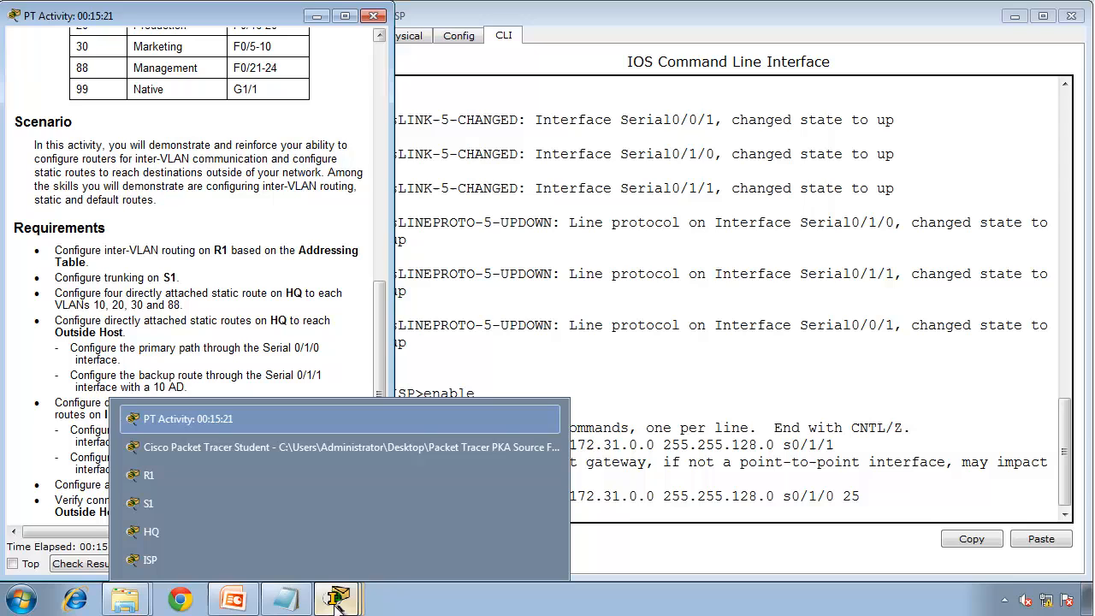
click(281, 447)
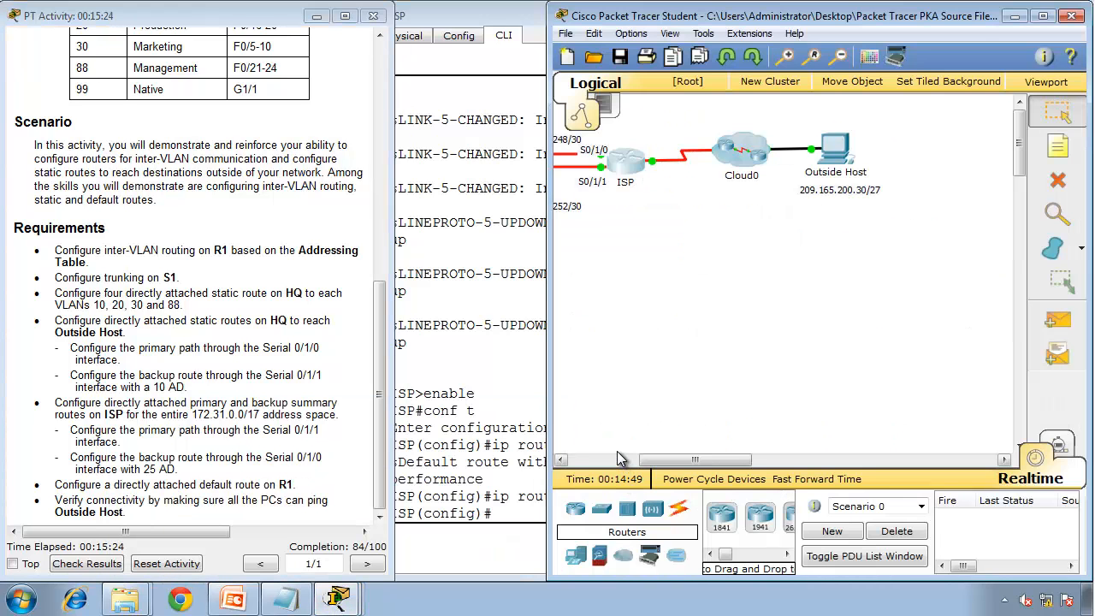
click(619, 459)
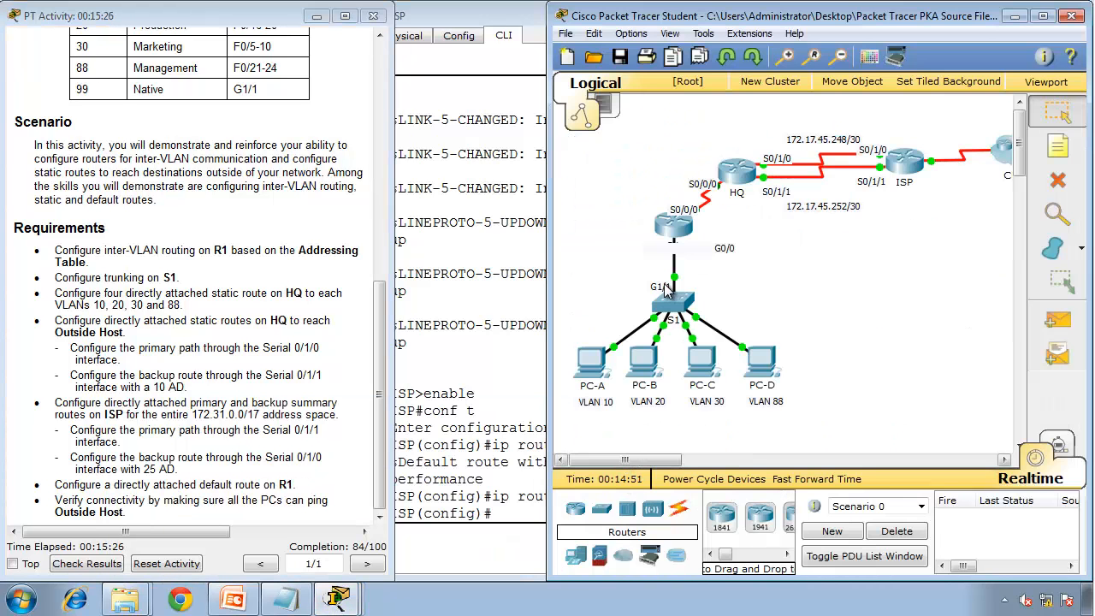
click(671, 227)
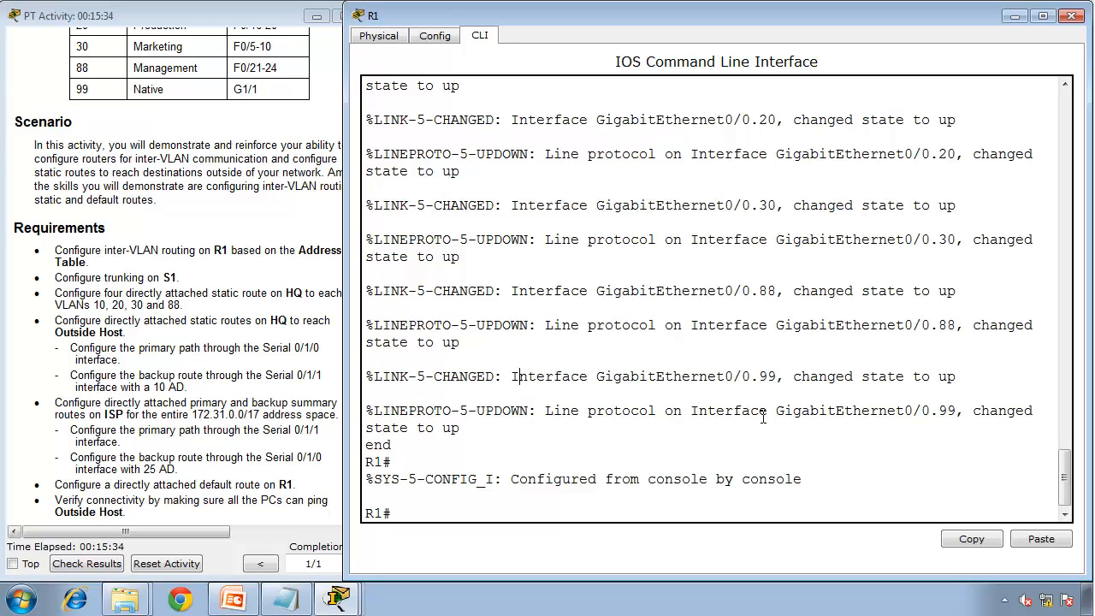
- List R1's CDP neighbors with show cdp ne and copy the local interface name Ser 0/0/0 from the HQ entry
text(show cdp ne)
key(Return)
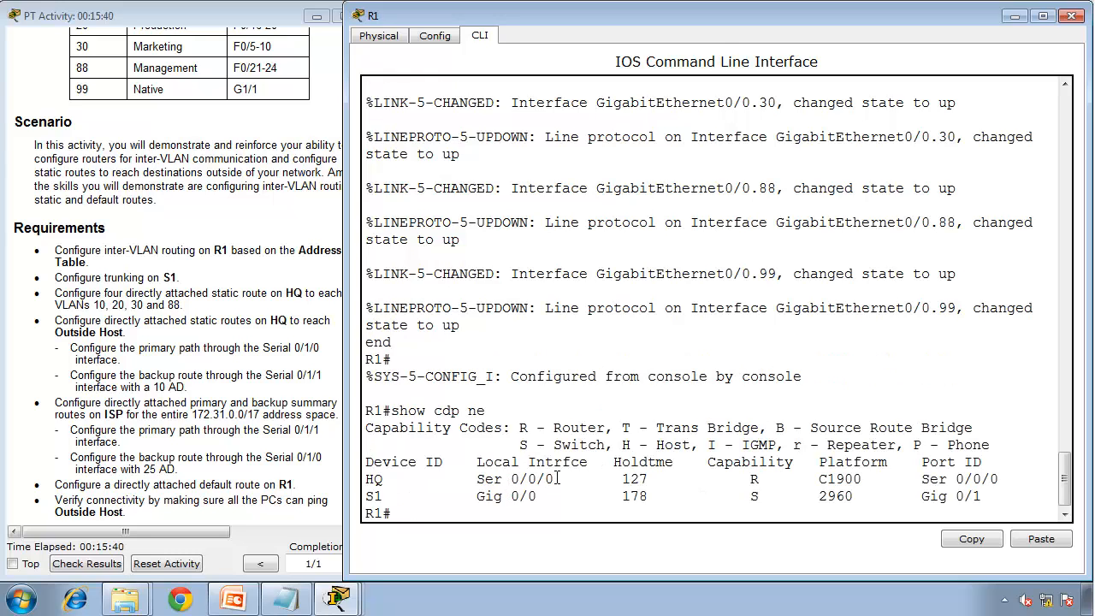
drag(554, 479, 476, 480)
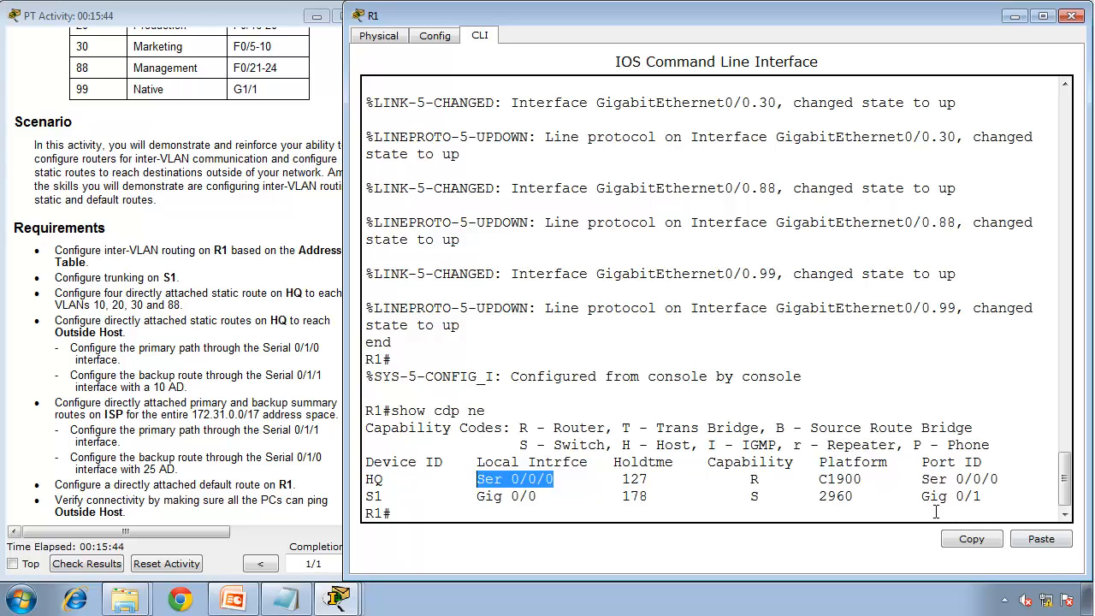
click(962, 538)
- Enter global configuration mode on R1, add the default route ip route 0.0.0.0 0.0.0.0 Ser 0/0/0, and check the activity's completion
text(conf t)
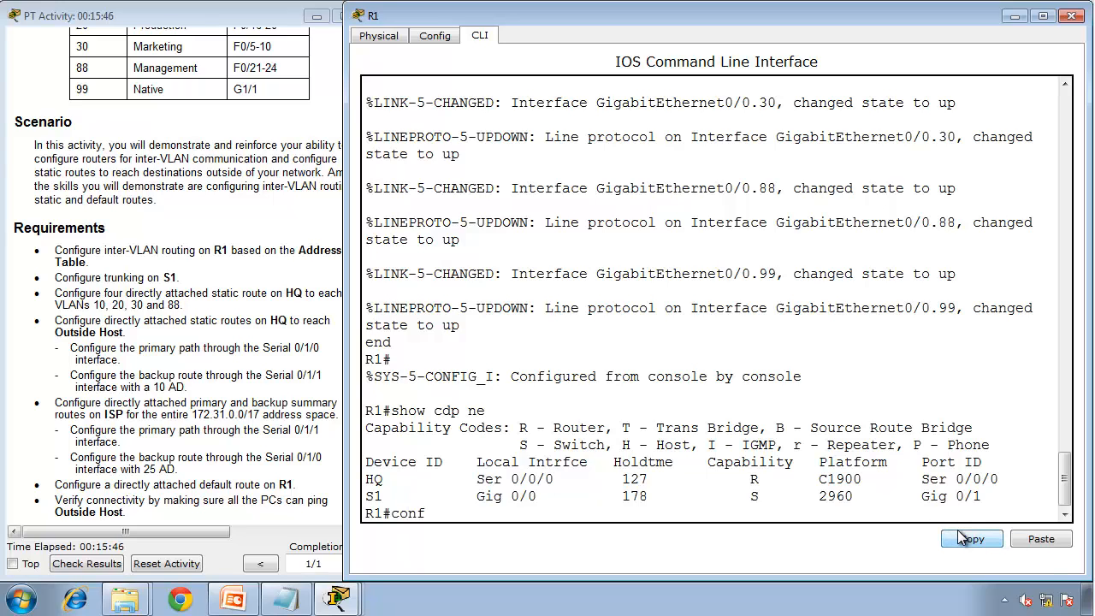
key(Return)
text(ip route )
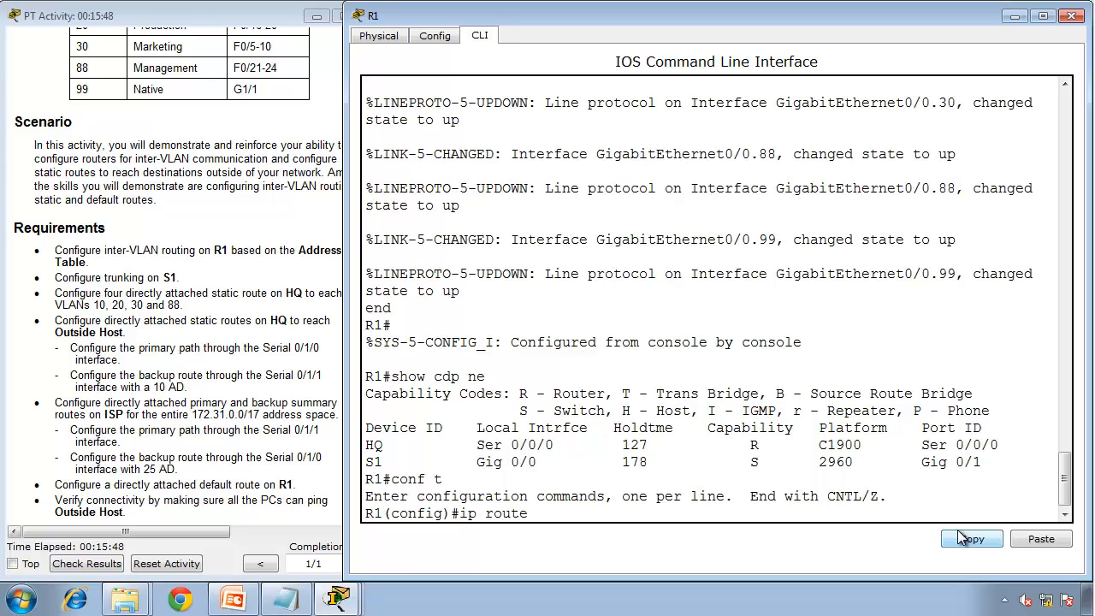
text(0.0.0.0 0.0.0.0)
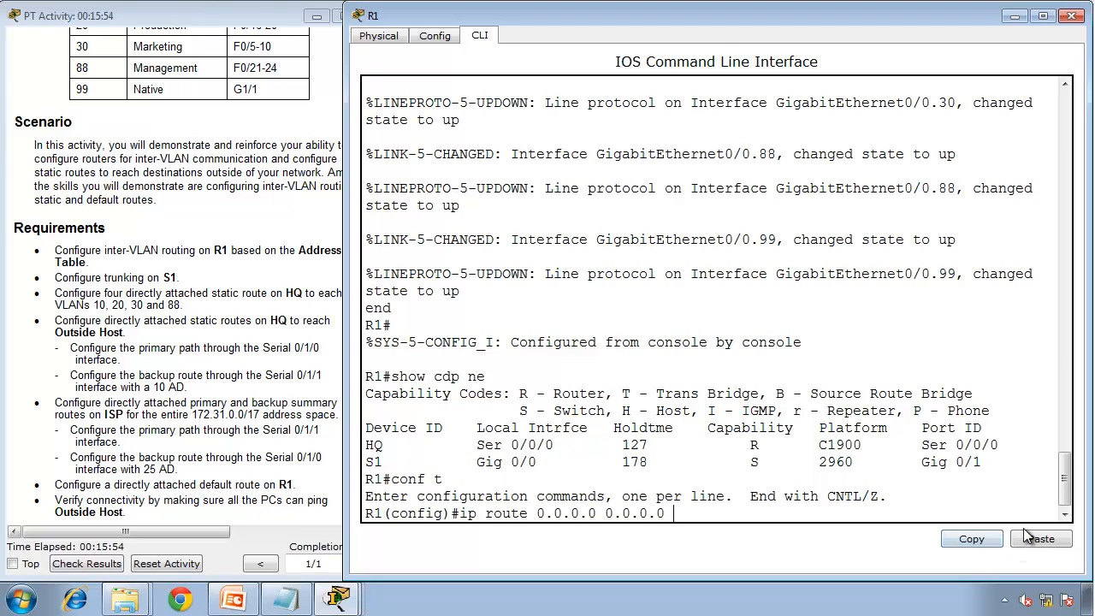
click(1039, 541)
key(Return)
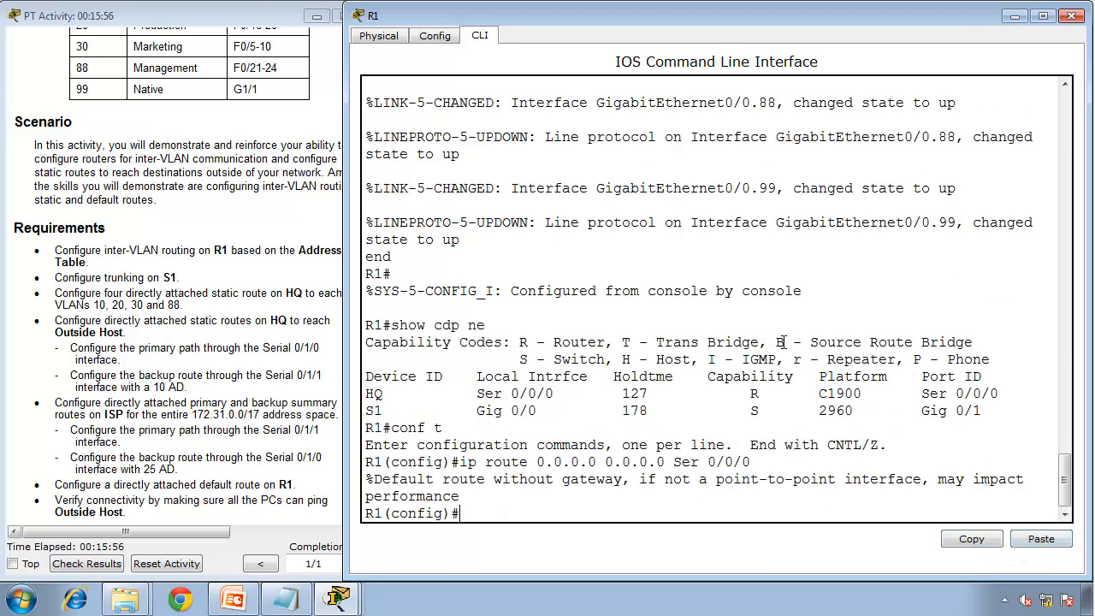
click(200, 465)
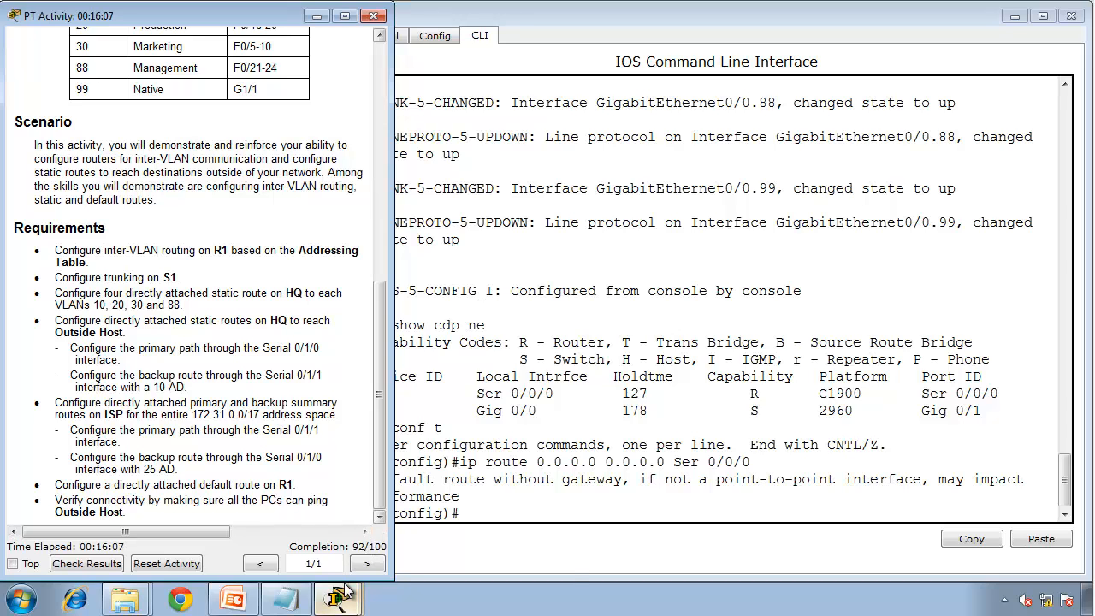
- Open the device windows of PC-A, PC-B, PC-C and PC-D from the topology, returning to the workspace after each
mouse_move(341, 597)
click(369, 447)
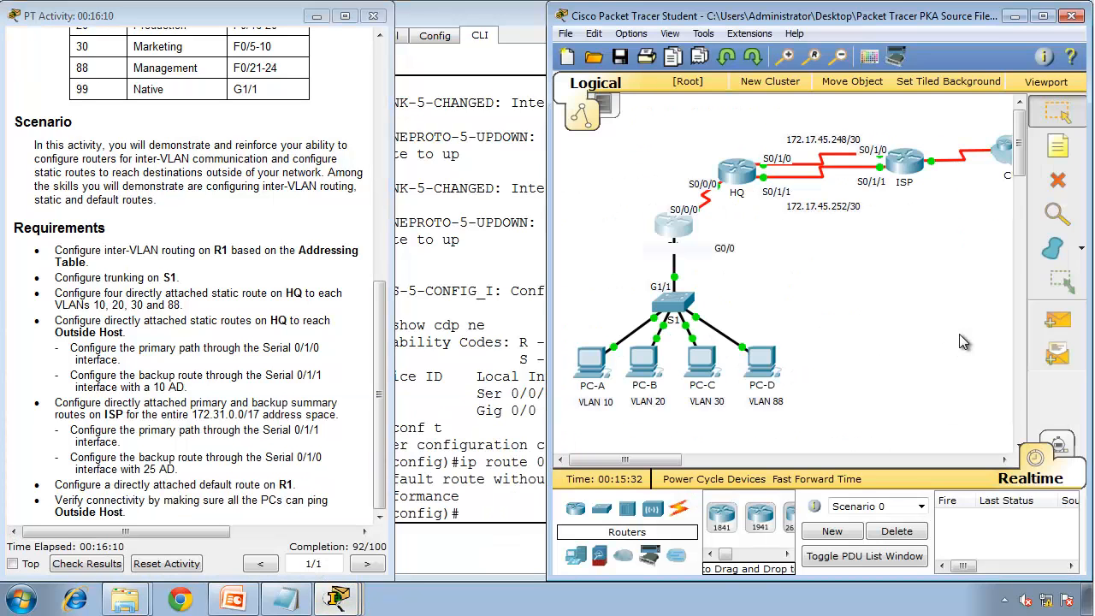
click(589, 369)
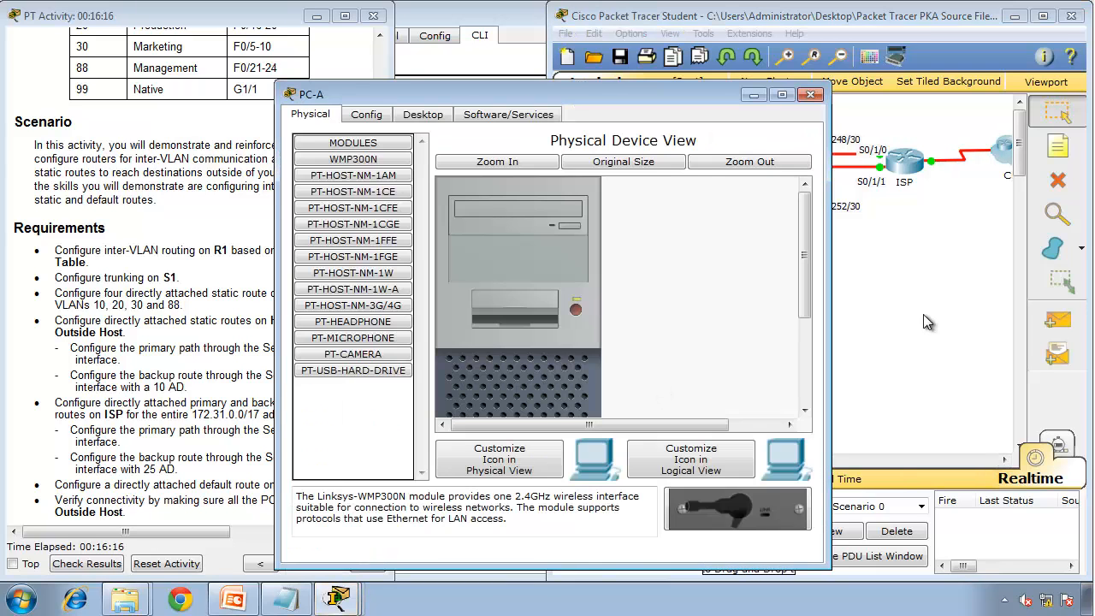
click(923, 314)
click(643, 362)
click(913, 326)
click(701, 366)
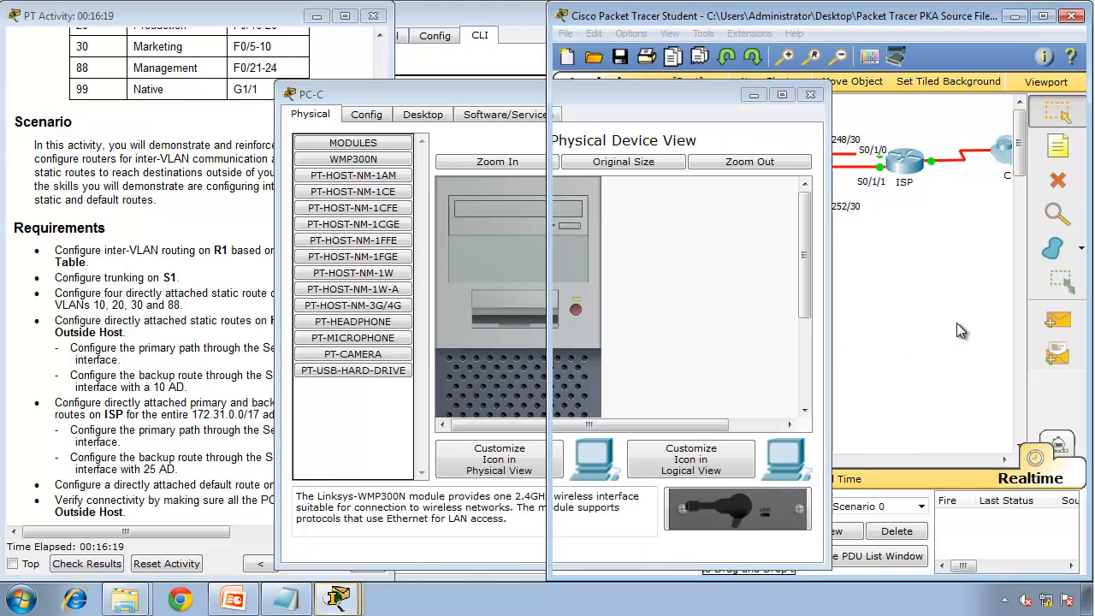
click(855, 334)
click(766, 367)
click(940, 328)
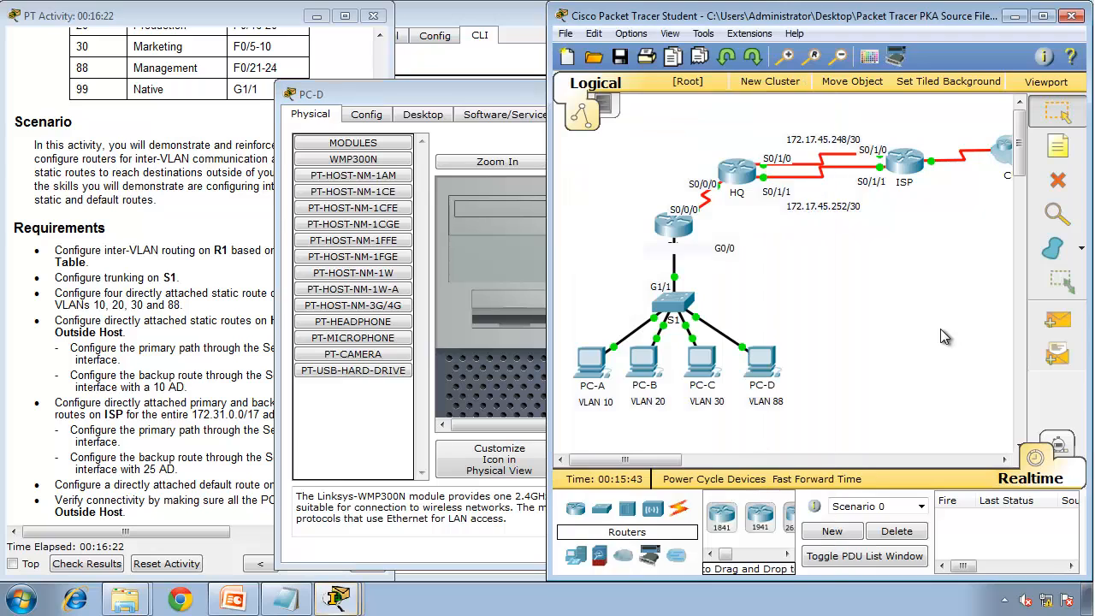
- Find Outside Host's address in the topology and ping 209.165.200.30 from PC-A's Command Prompt
drag(633, 460, 670, 460)
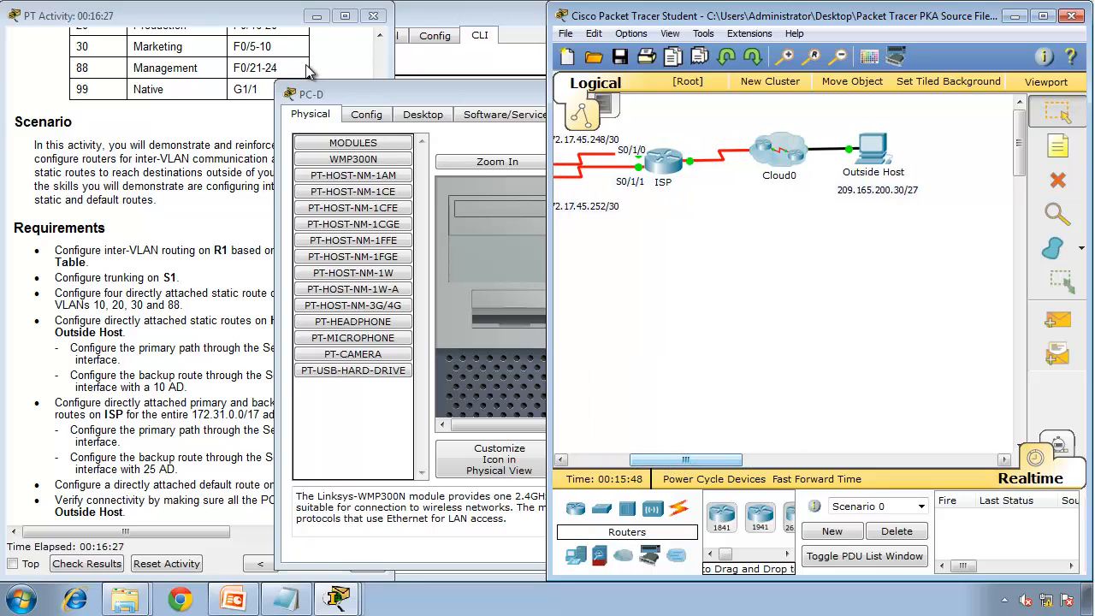
click(338, 599)
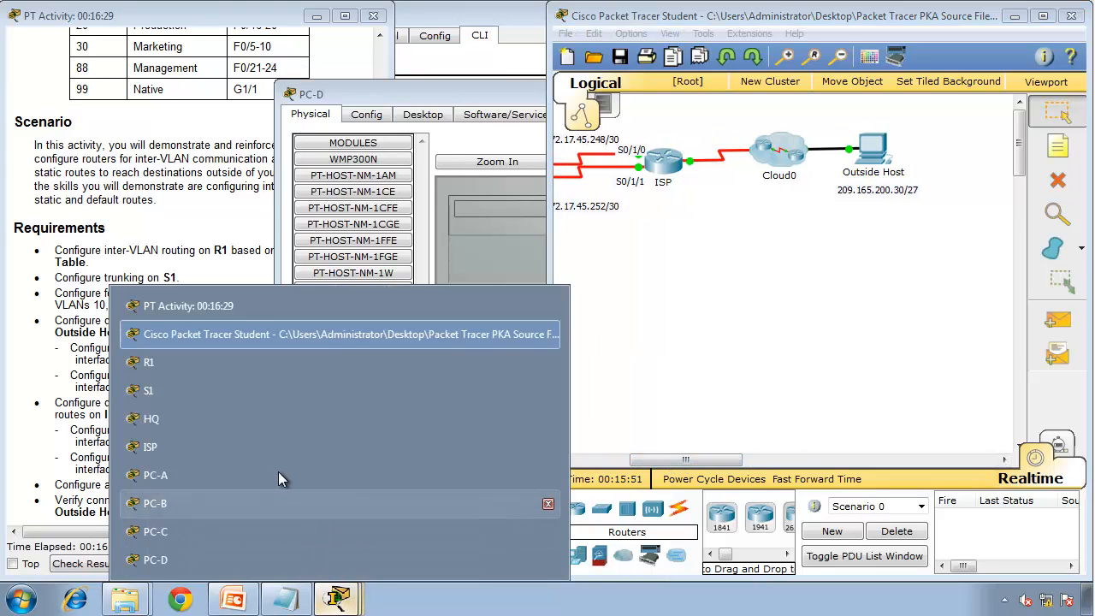
click(281, 476)
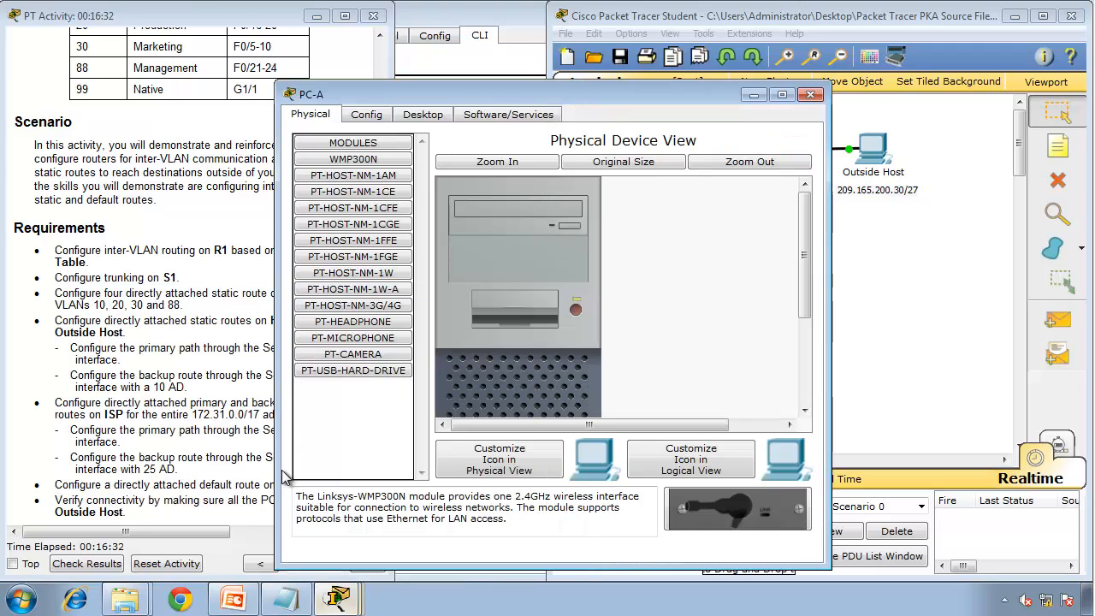
click(419, 114)
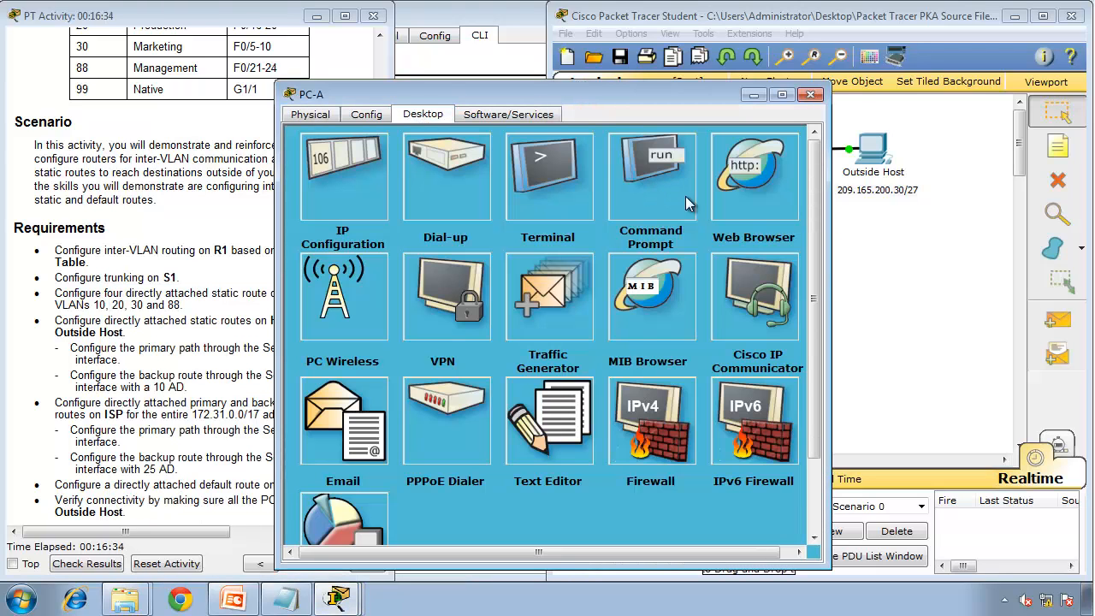
click(693, 199)
text(p)
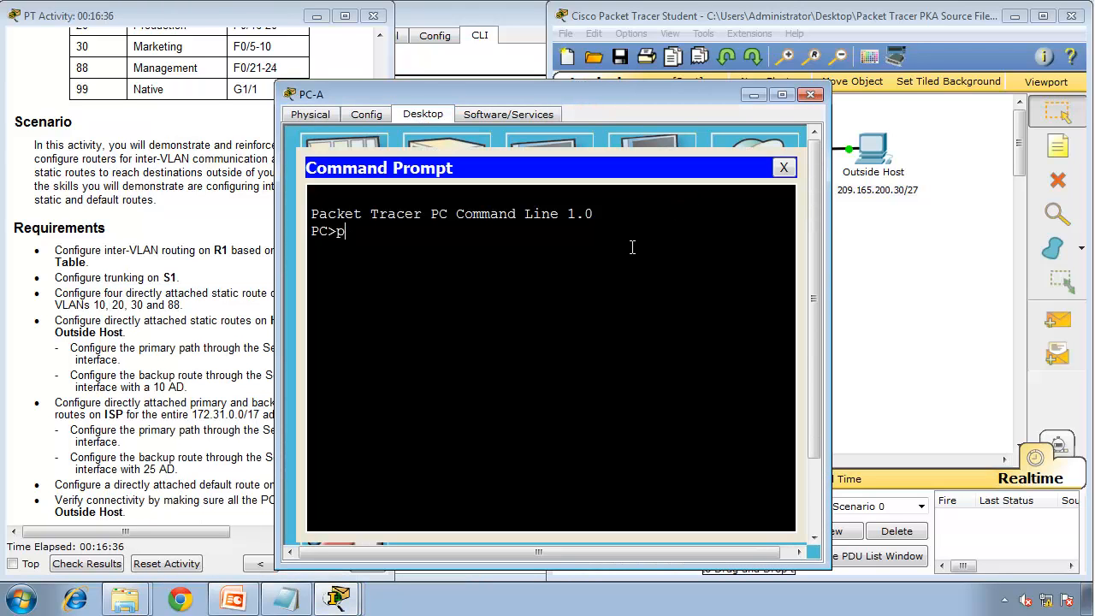
text(ing 209.165)
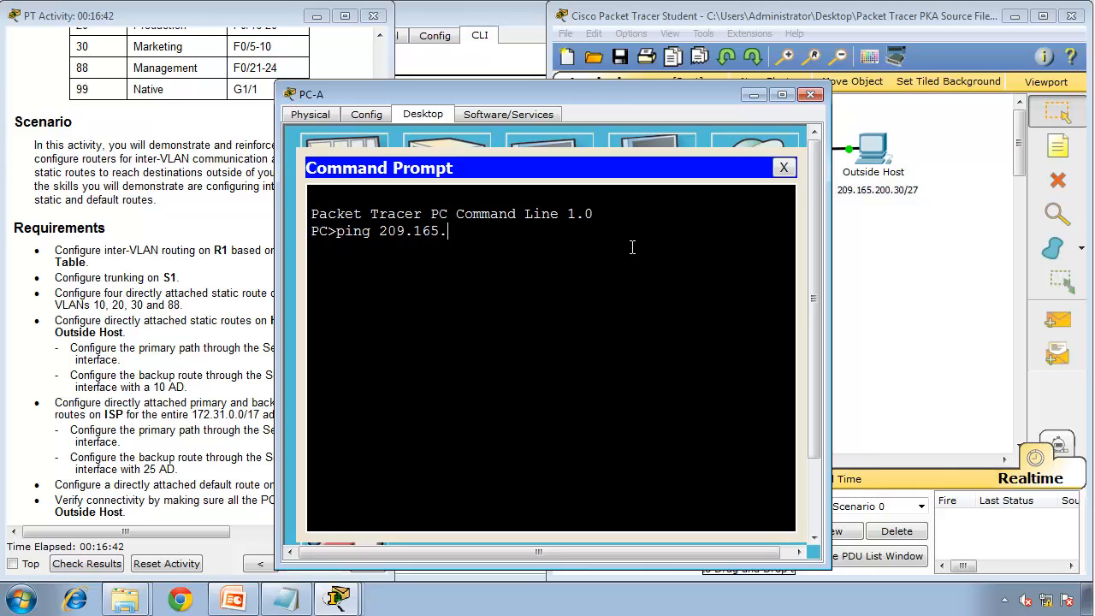
text(.)
text(200.30)
key(Return)
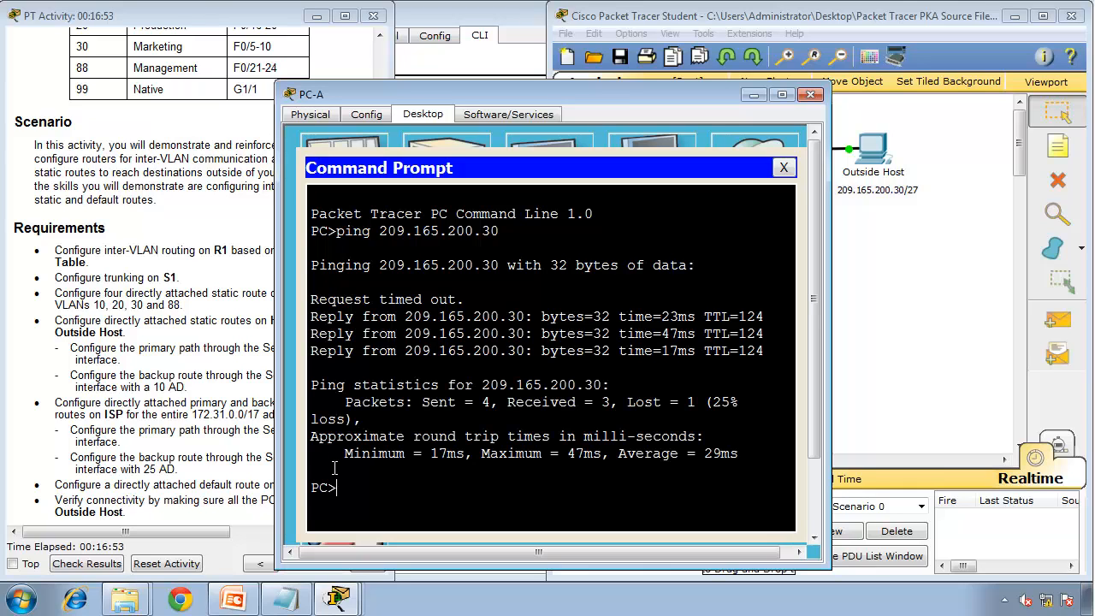
- Switch to PC-B and ping Outside Host at 209.165.200.30 from its Command Prompt
click(338, 599)
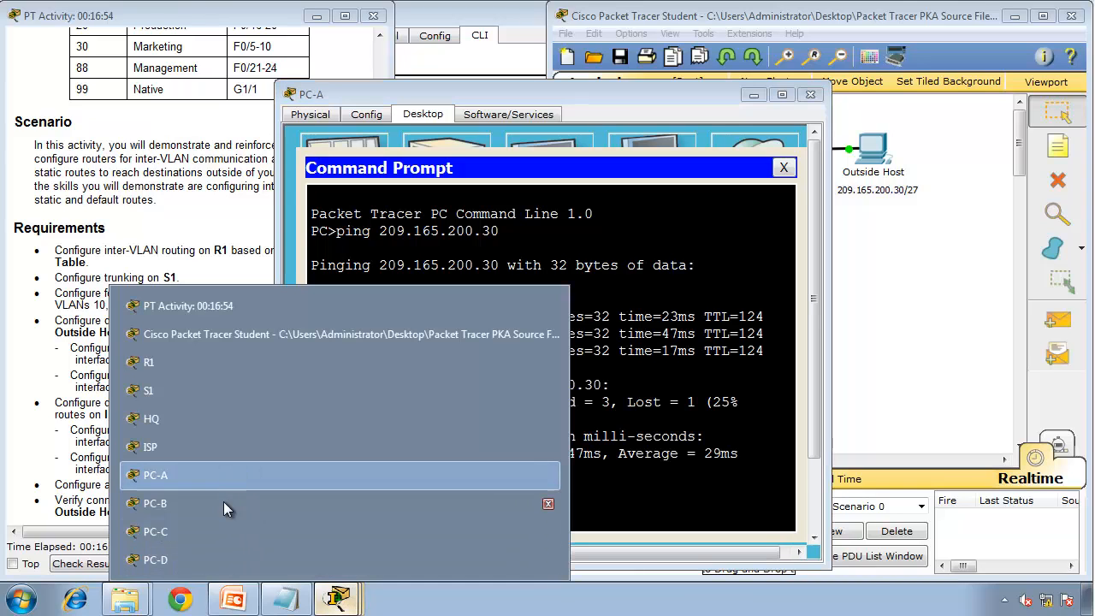
click(223, 505)
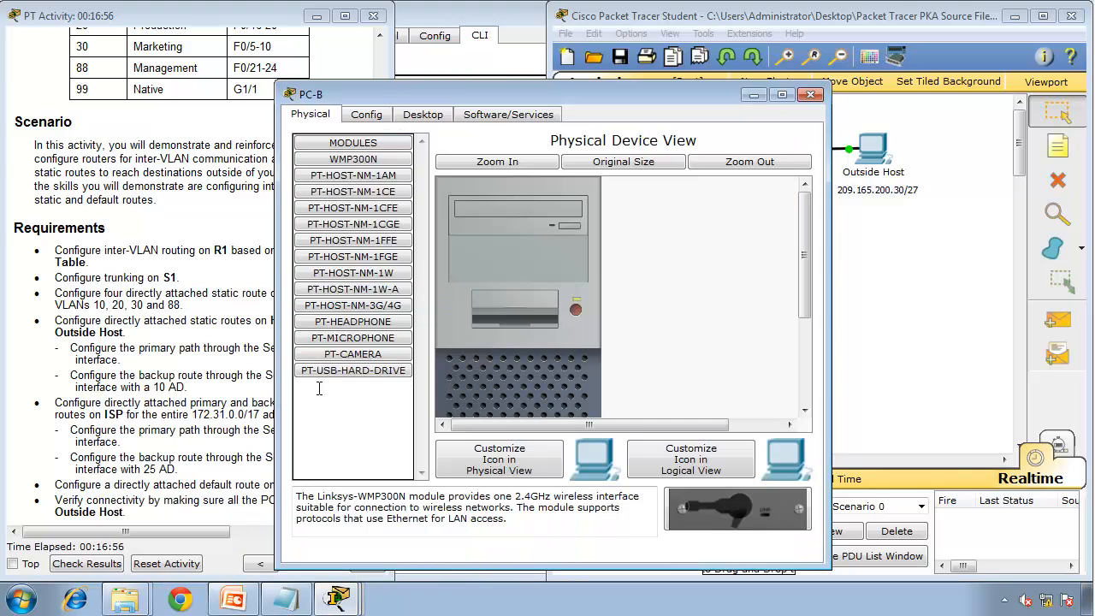
click(424, 115)
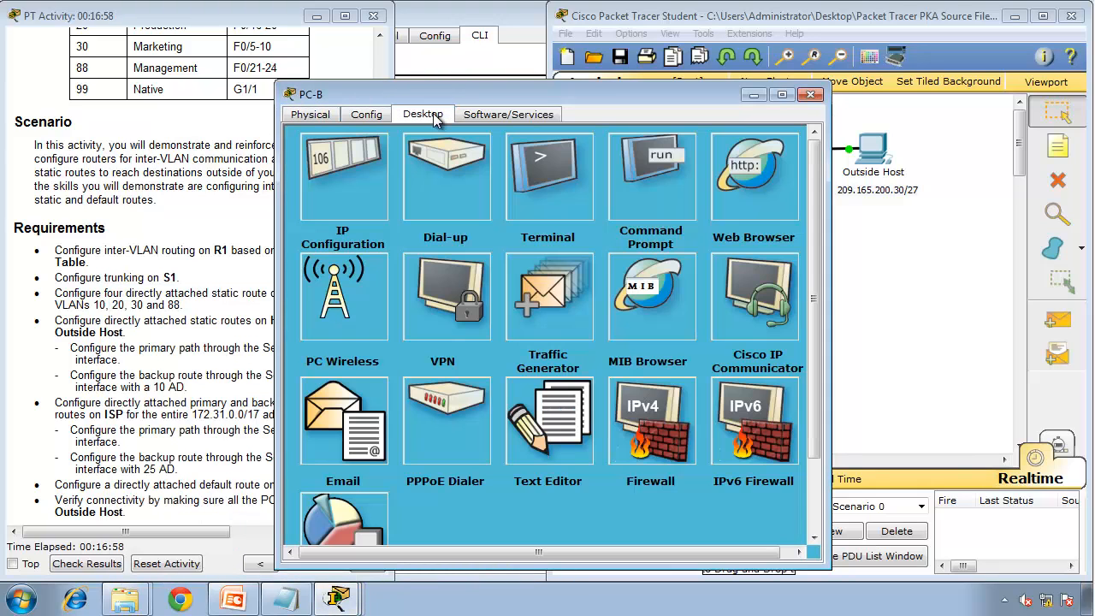
click(612, 190)
text(ping)
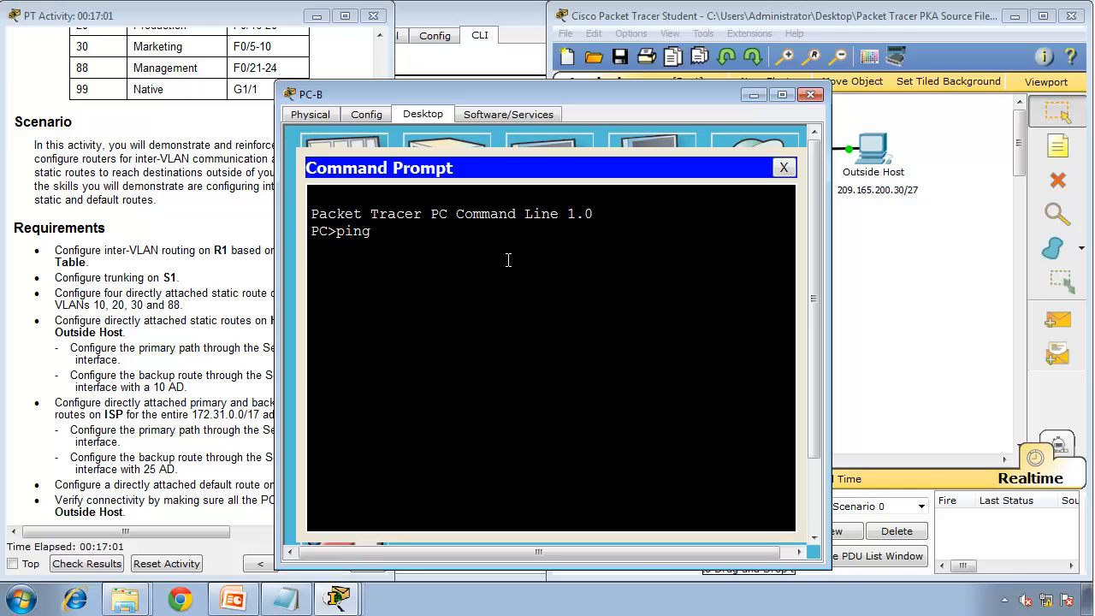
text( 209.165.200.30)
key(Return)
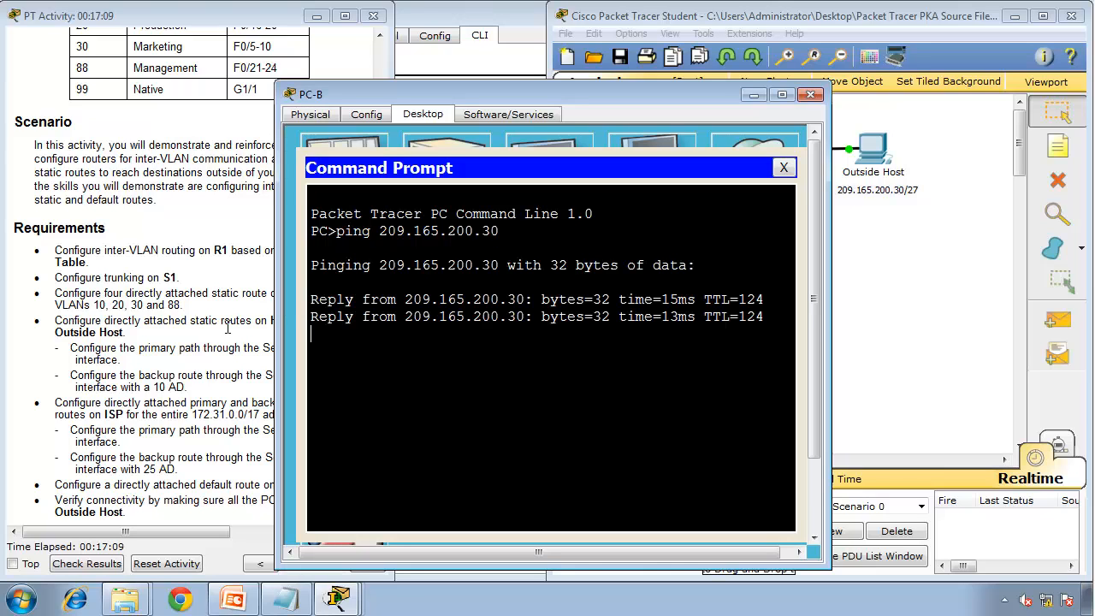
- Switch to PC-C and ping Outside Host at 209.165.200.30 from its Command Prompt
mouse_move(337, 598)
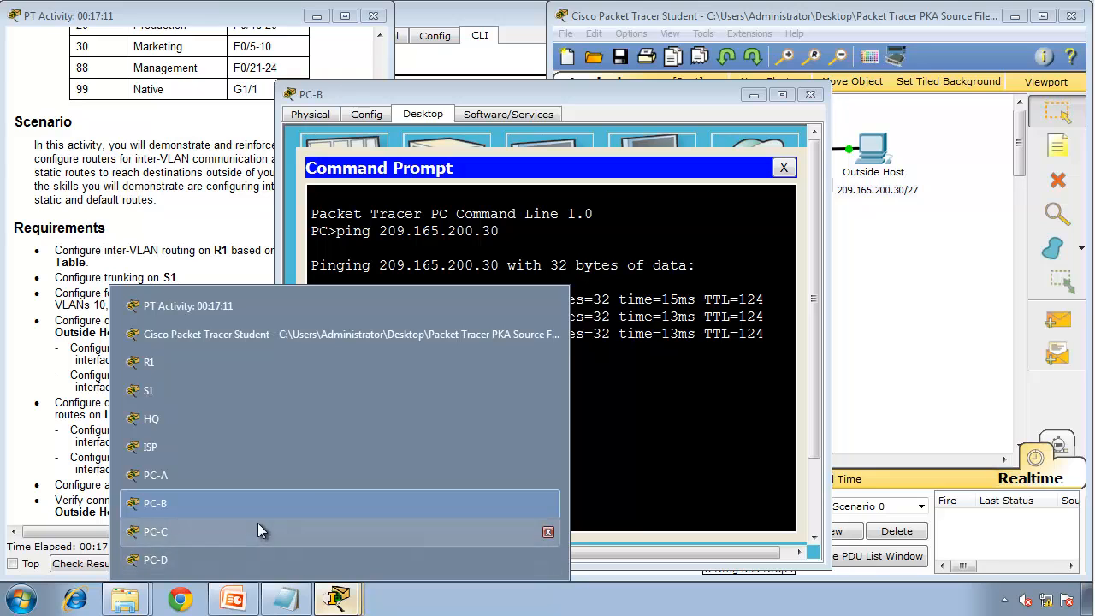
click(258, 526)
click(421, 114)
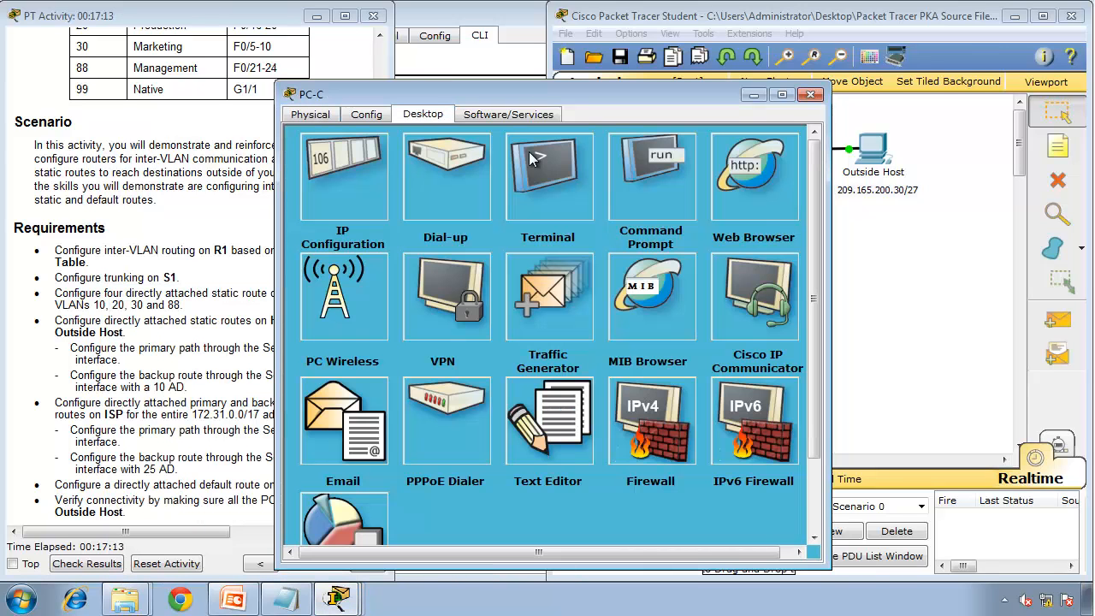
click(638, 180)
text(p)
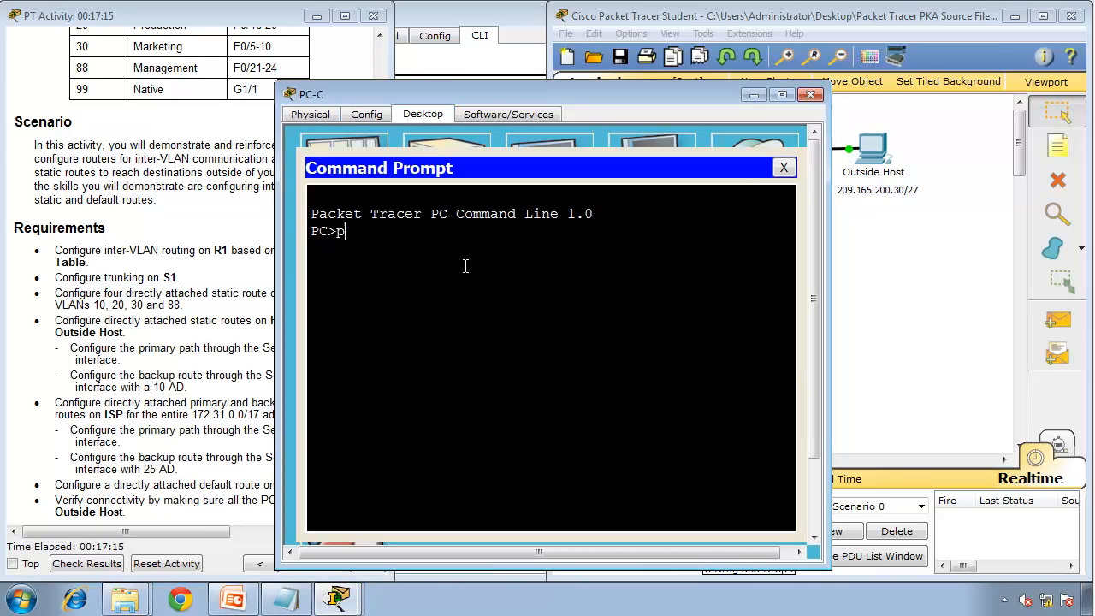
text(ing 209.165.200.30)
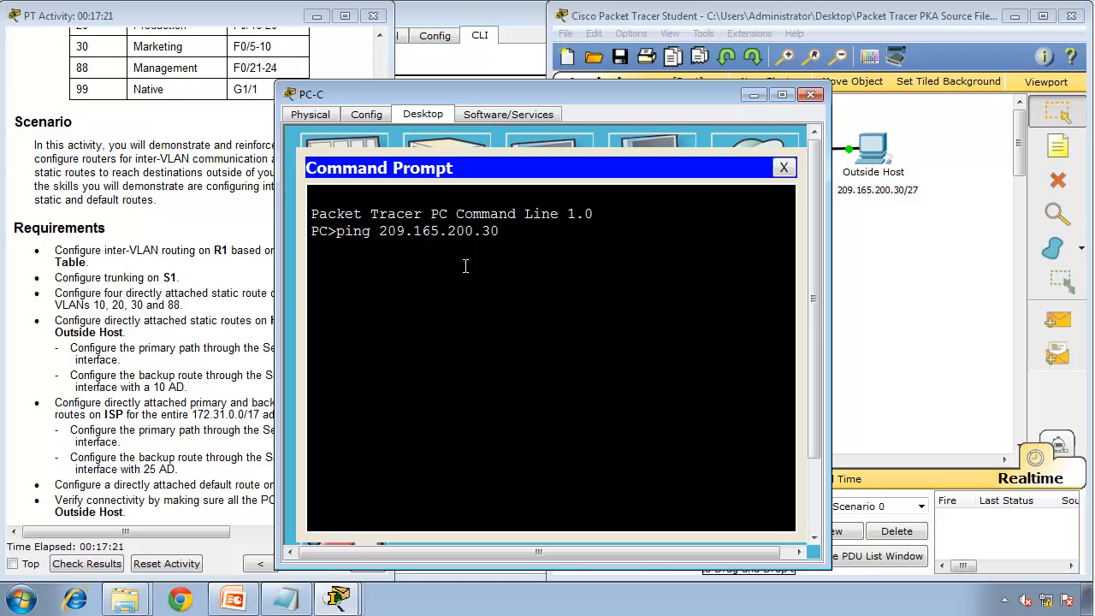
key(Return)
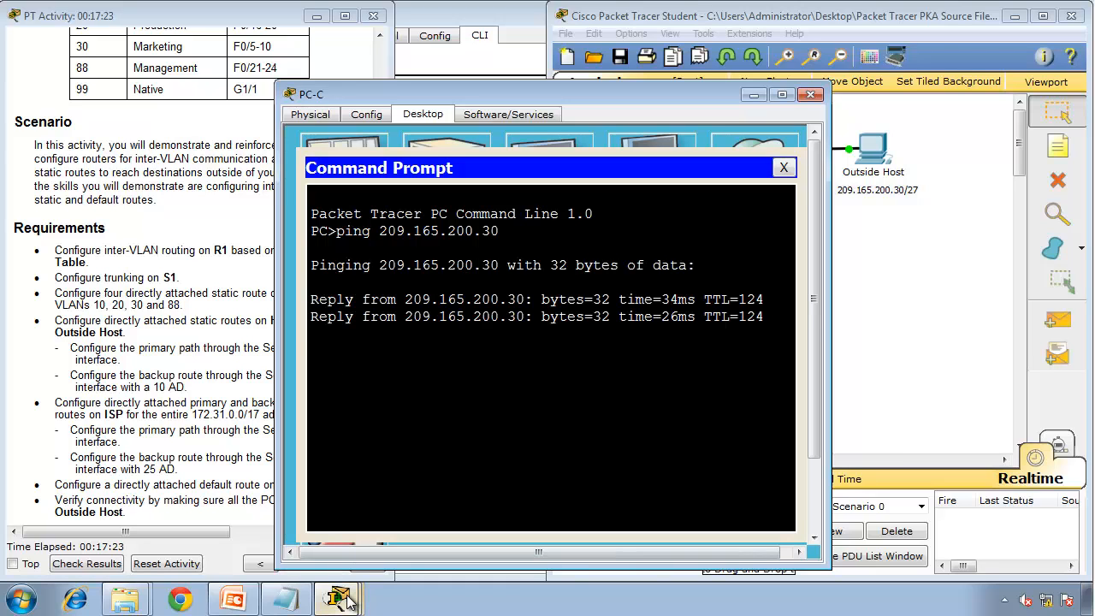
- Switch to PC-D and ping Outside Host at 209.165.200.30 from its Command Prompt
click(338, 598)
click(298, 561)
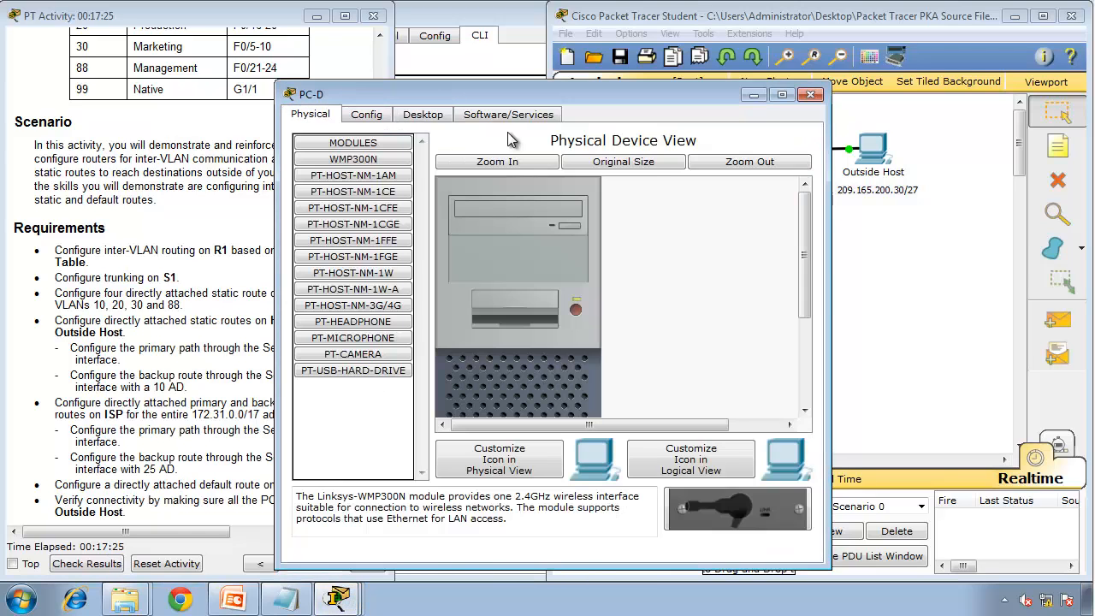
click(440, 120)
click(626, 187)
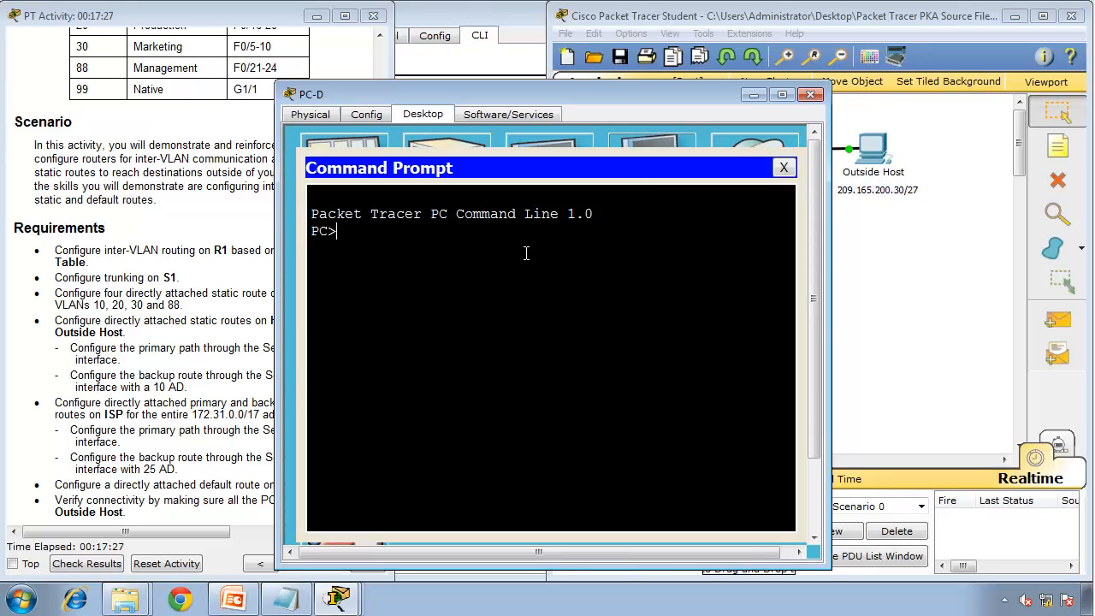
text(ping 209.1)
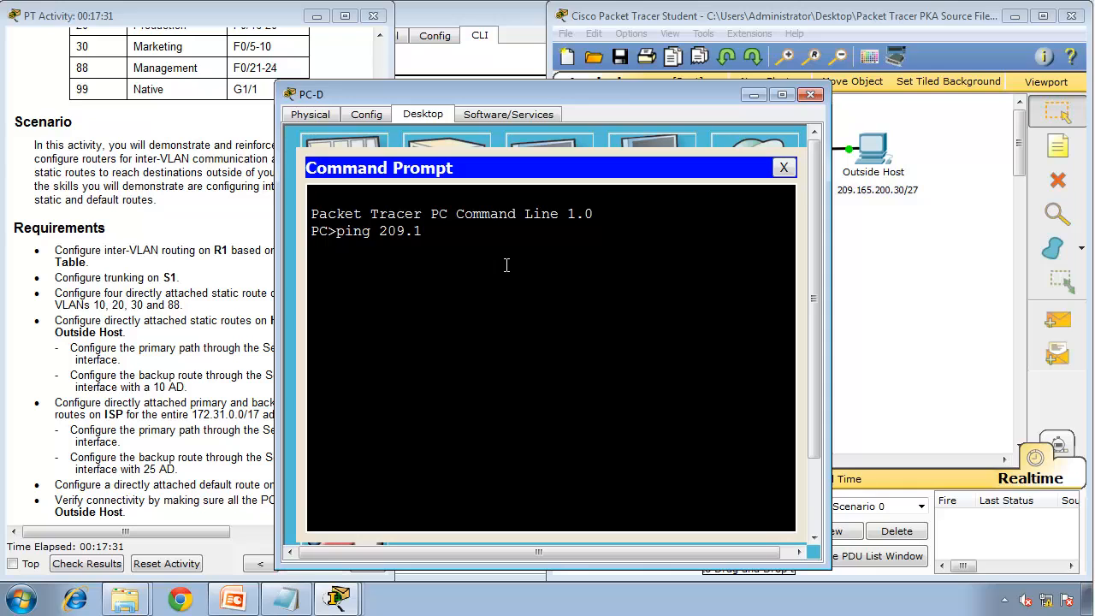
text(65.200.30)
key(Return)
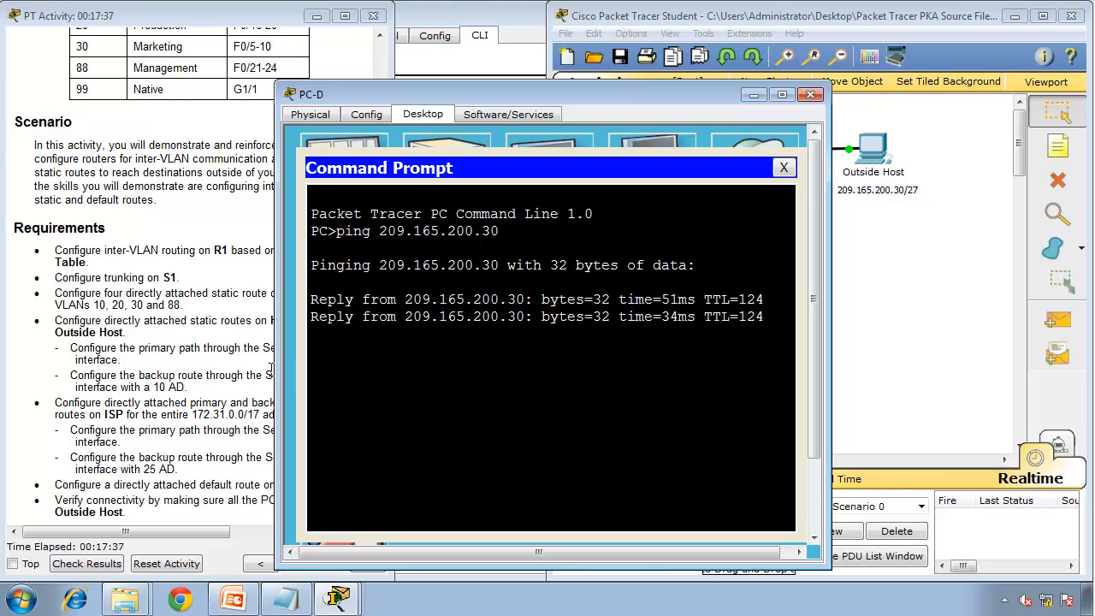
- Compare the HQ routes in the Notepad script with the activity requirement for static routes to Outside Host, highlighting that requirement
click(236, 374)
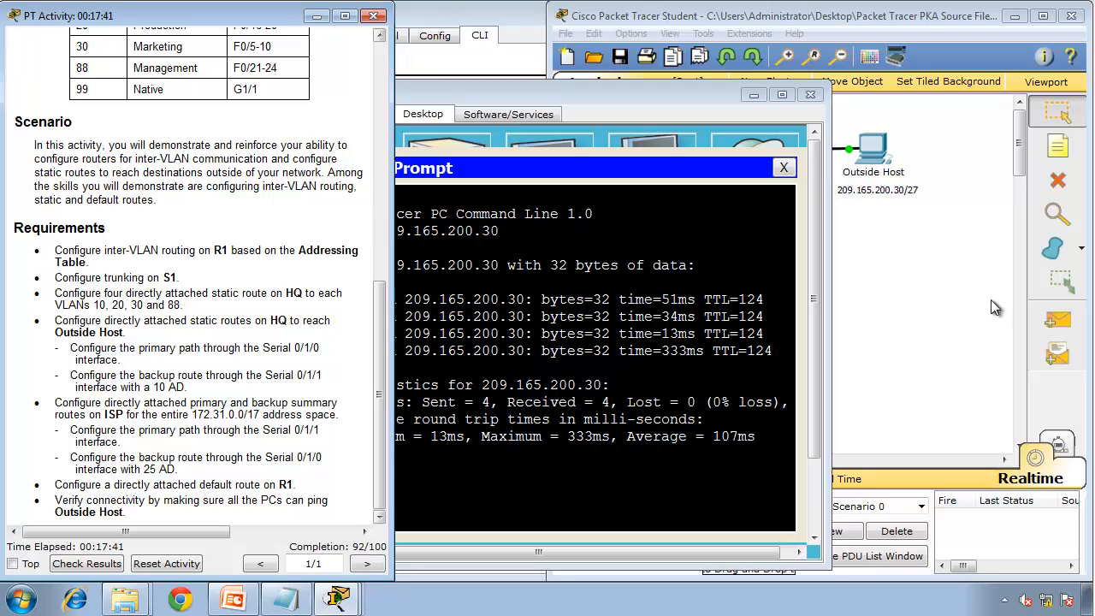
click(959, 302)
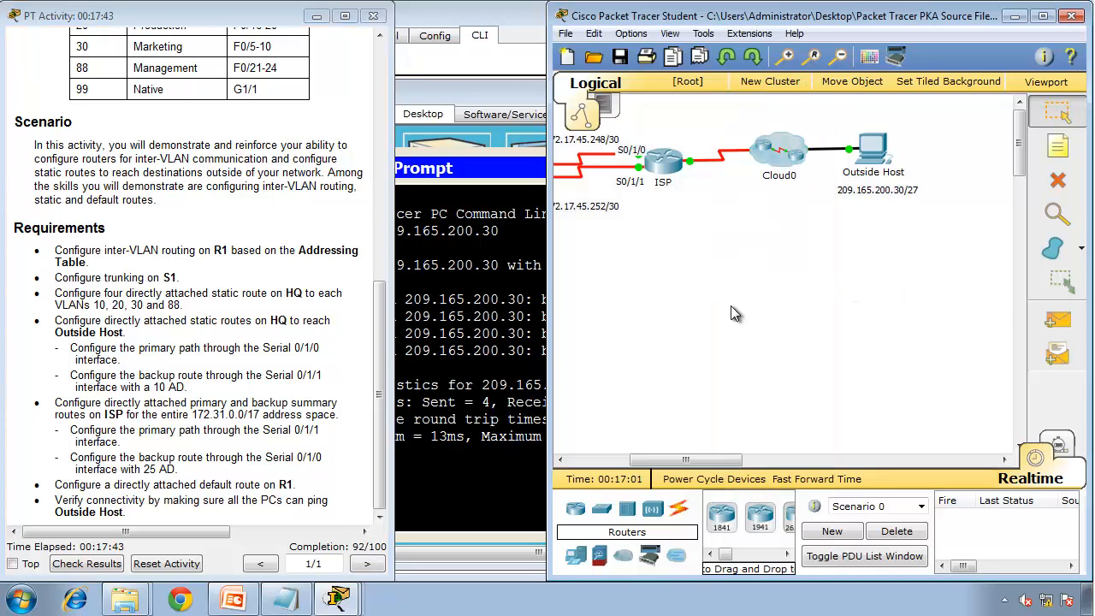
drag(723, 459, 673, 460)
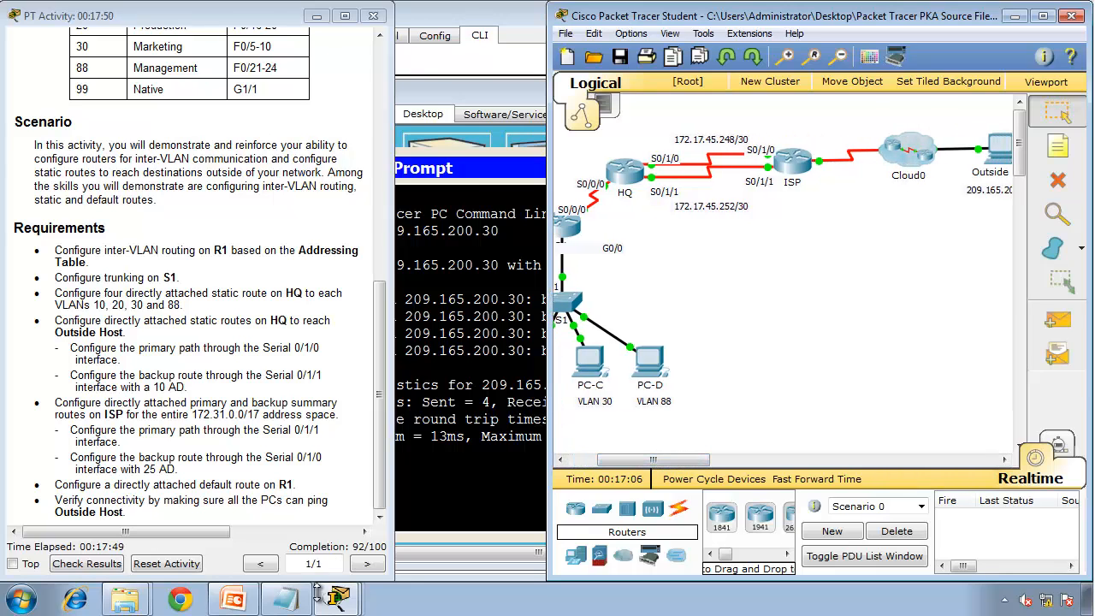
click(286, 603)
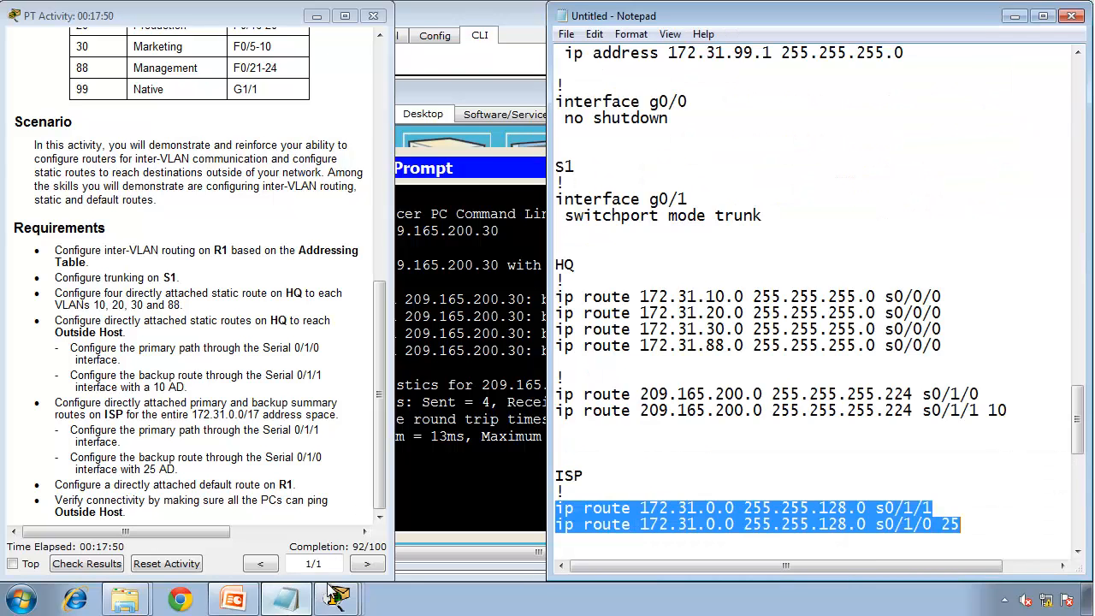
click(773, 418)
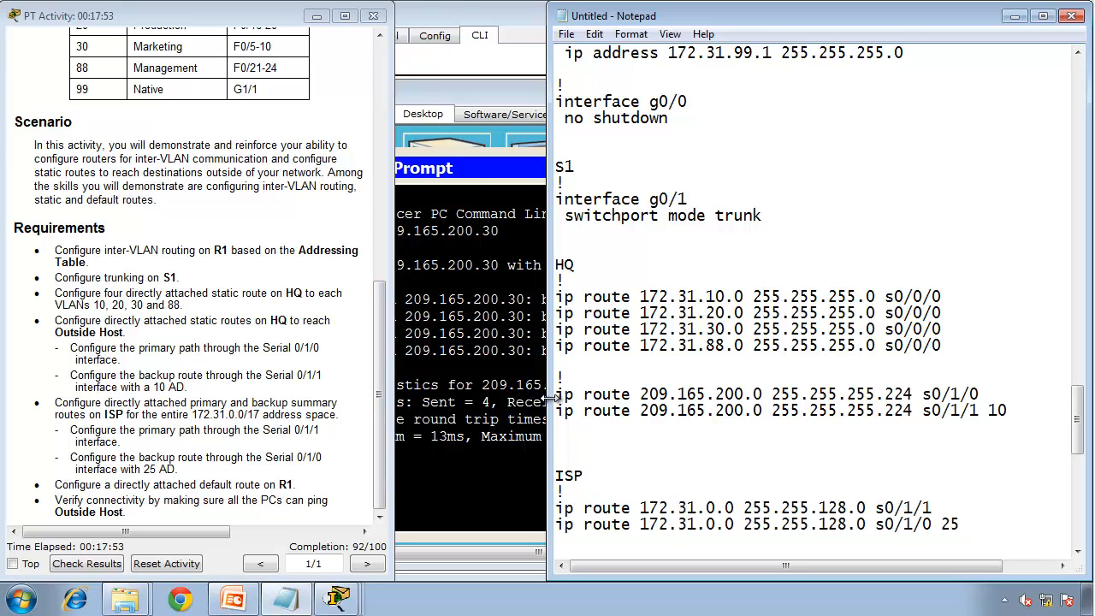
drag(547, 395, 434, 392)
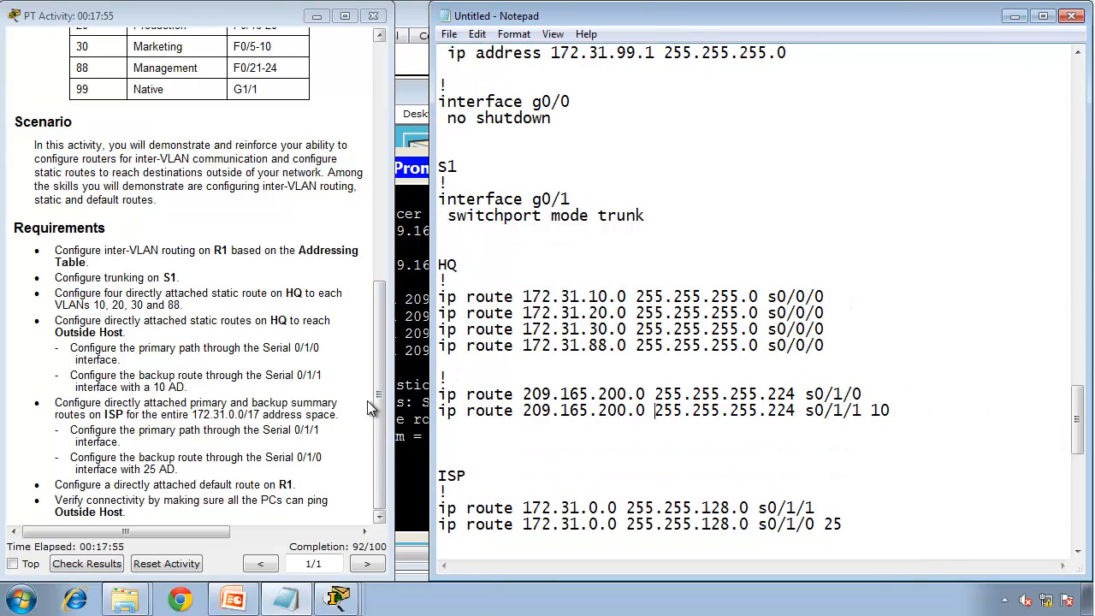
click(52, 322)
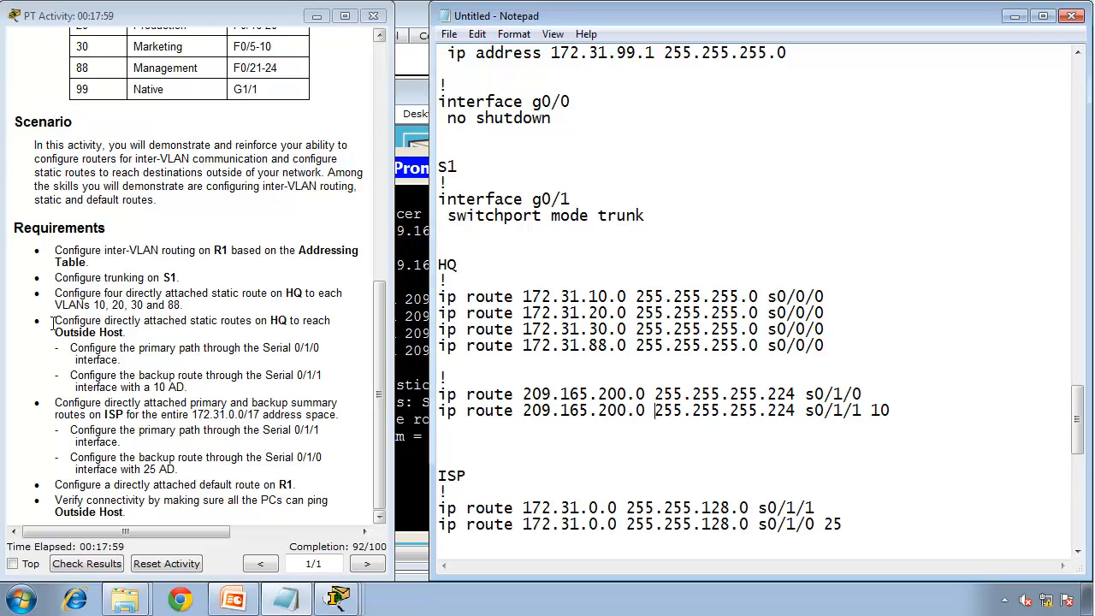
drag(195, 310, 294, 387)
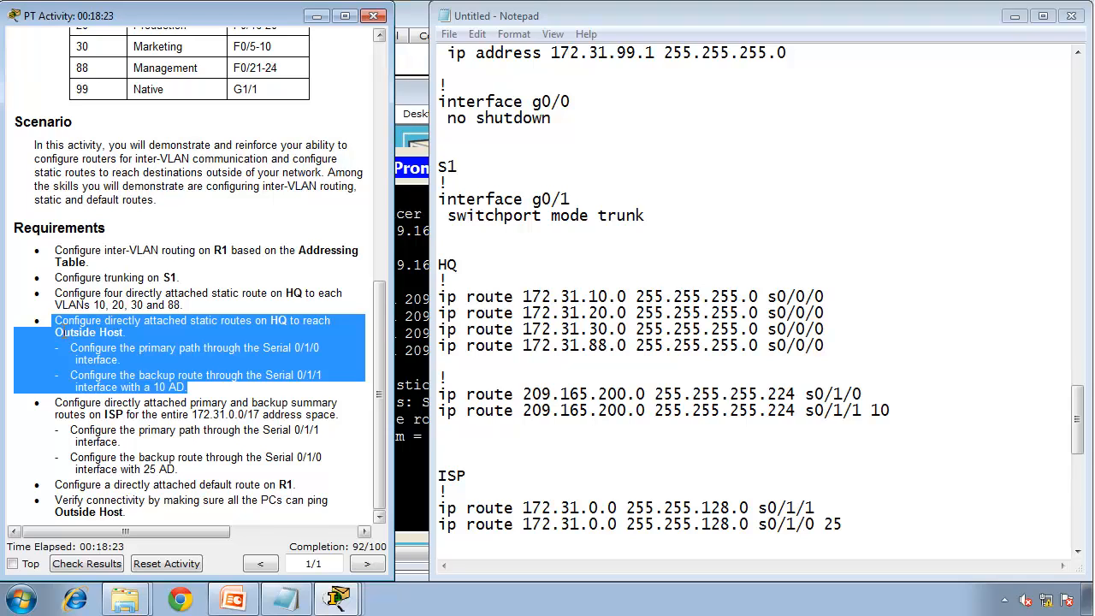
- Bring the Packet Tracer topology forward and widen its window to check Outside Host's address
click(338, 599)
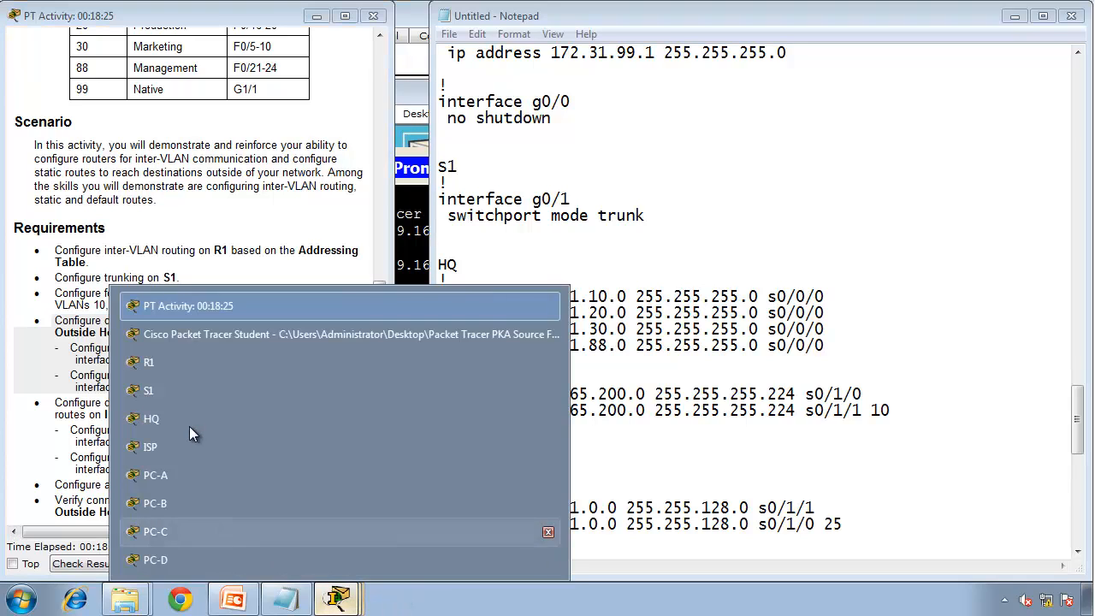
click(239, 335)
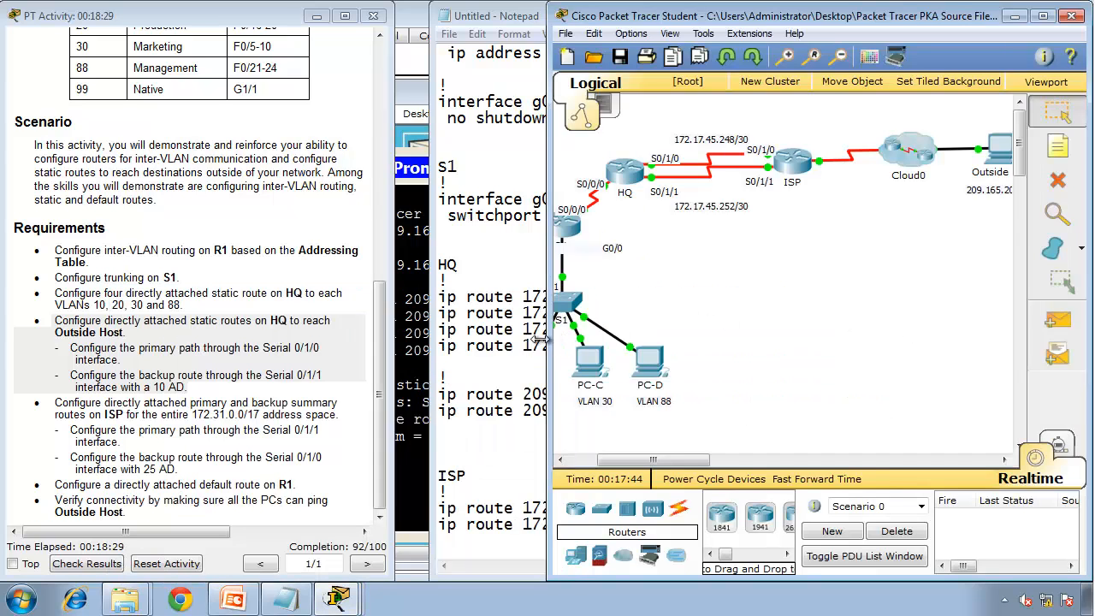
drag(540, 340, 395, 342)
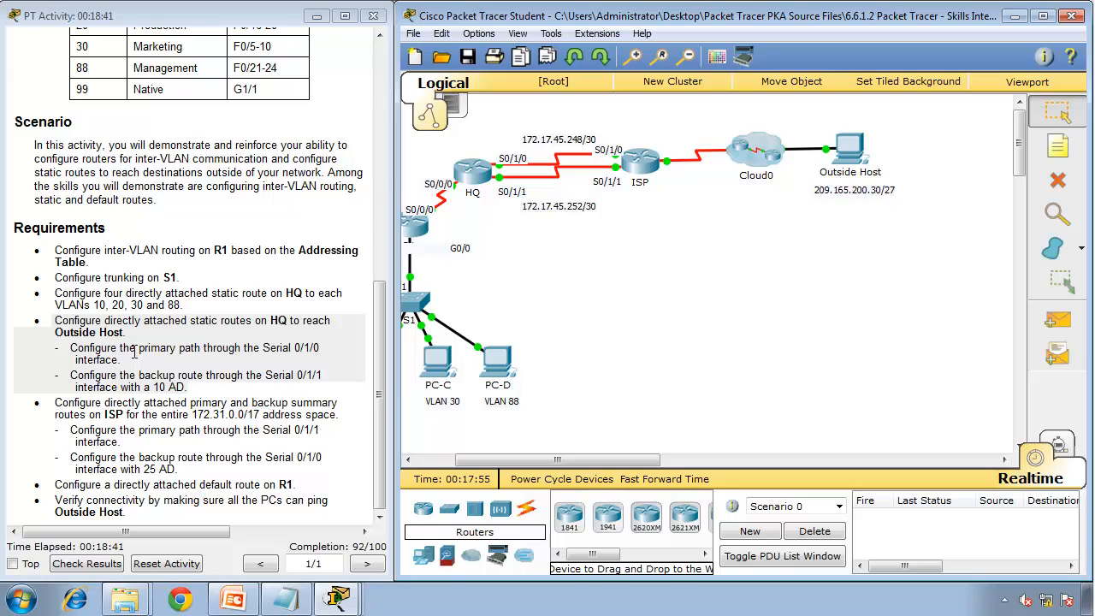
- In the Notepad script, prefix both HQ routes to 209.165.200.0 with "no" so they become removal commands
click(286, 602)
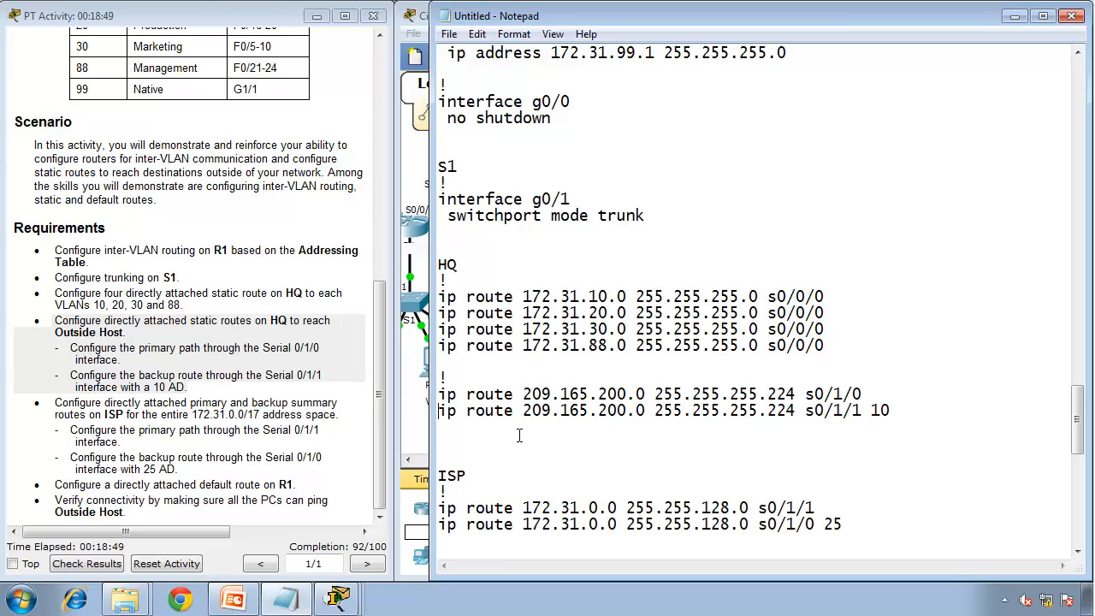
key(Up)
text(no)
key(shift+Left)
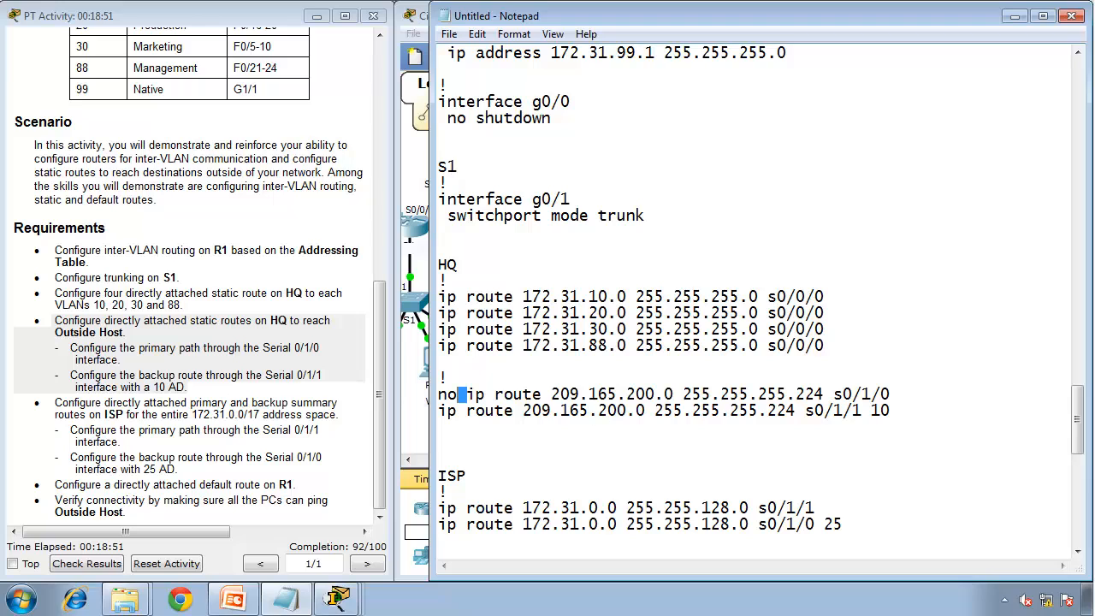
key(shift+Left)
key(shift+Left)
key(ctrl+c)
key(Down)
key(ctrl+v)
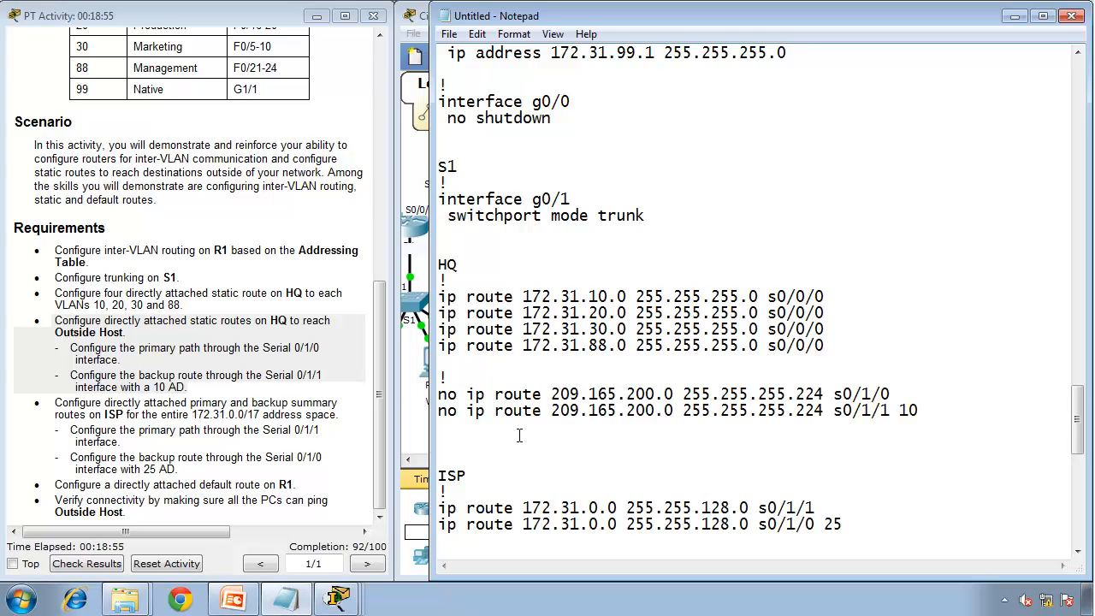
- Copy the primary s0/1/0 route without its "no" prefix below the removal commands, with blank lines after it
key(Up)
key(shift+End)
key(Down)
key(Down)
key(ctrl+v)
key(Return)
key(Return)
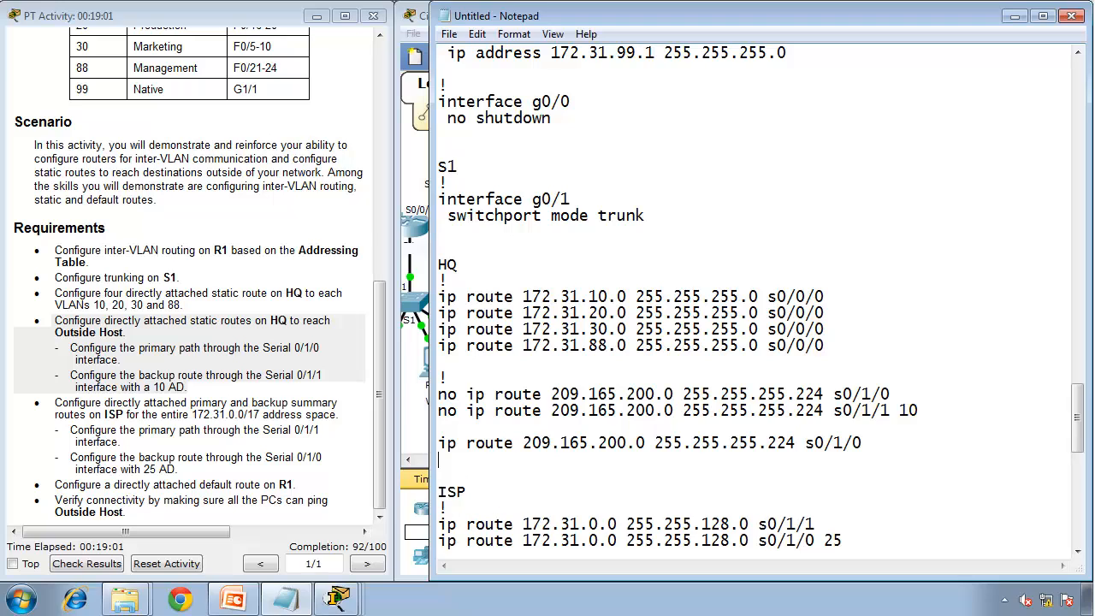
key(Return)
key(Return)
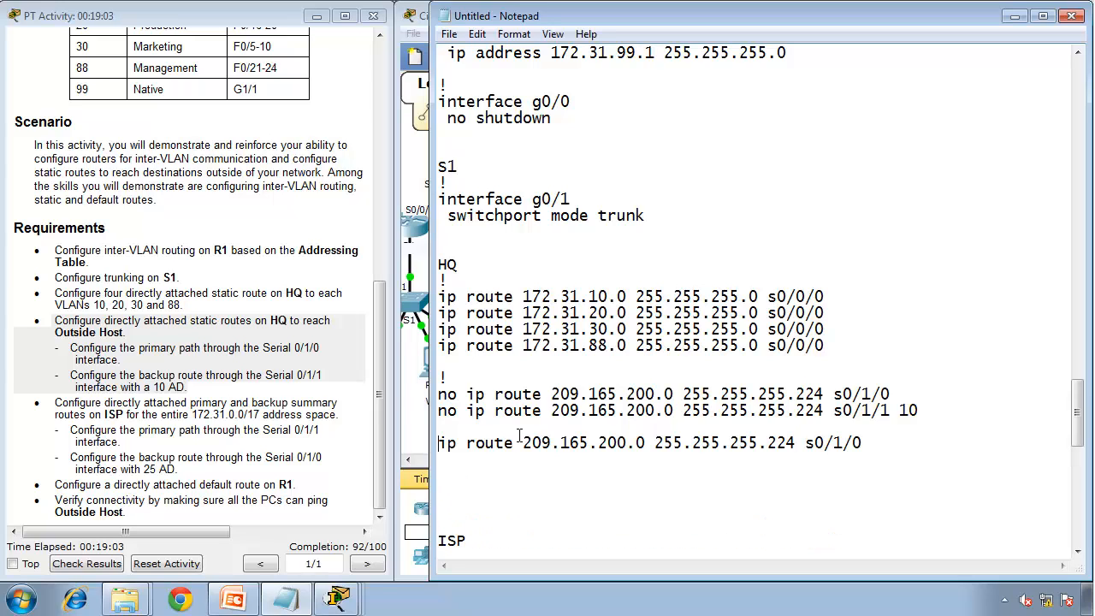
- Copy the backup s0/1/1 route with distance 10, without its "no" prefix, below the copied primary route
key(Down)
key(ctrl+End)
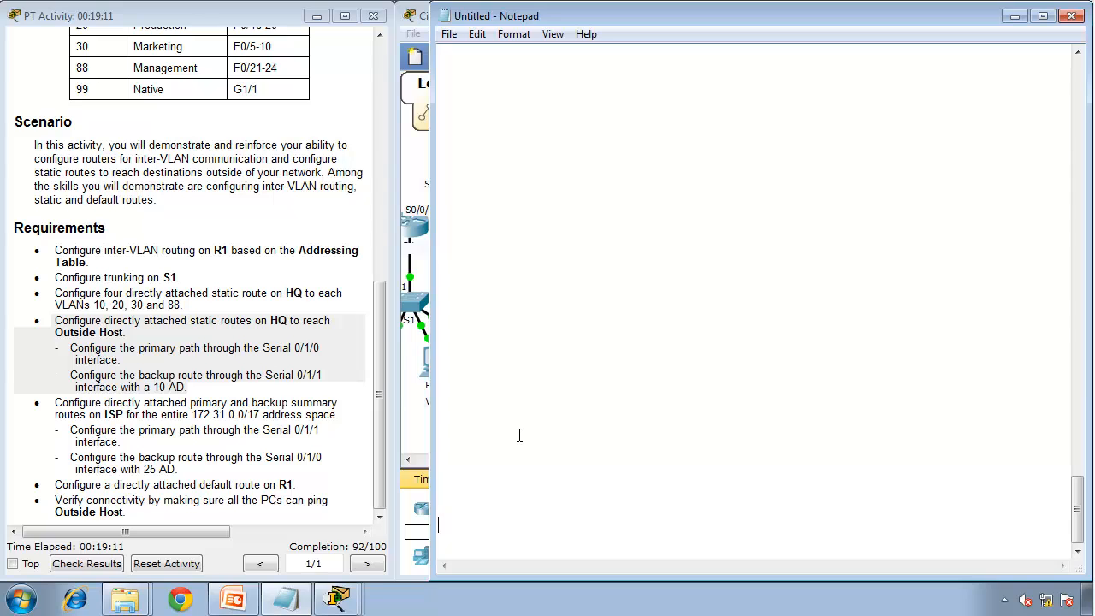
drag(1076, 505, 1080, 437)
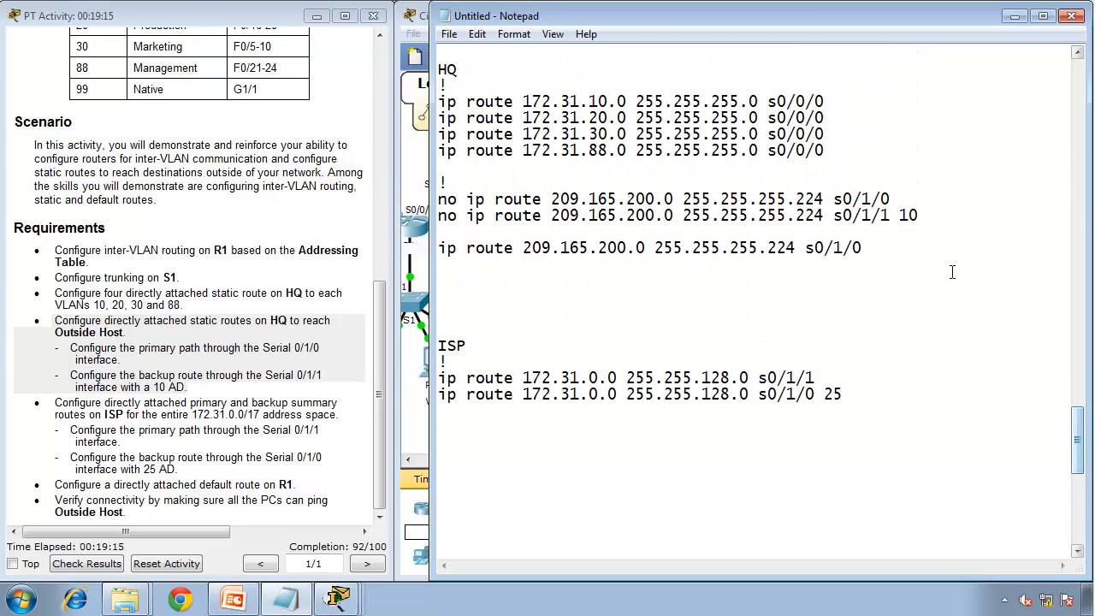
drag(920, 214, 466, 215)
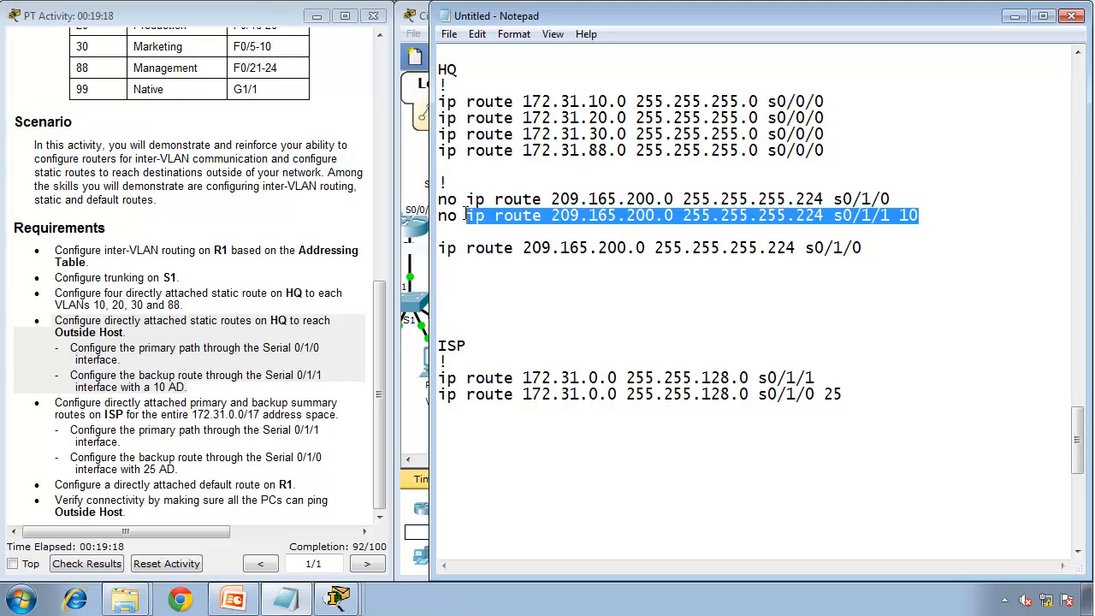
click(459, 264)
key(ctrl+v)
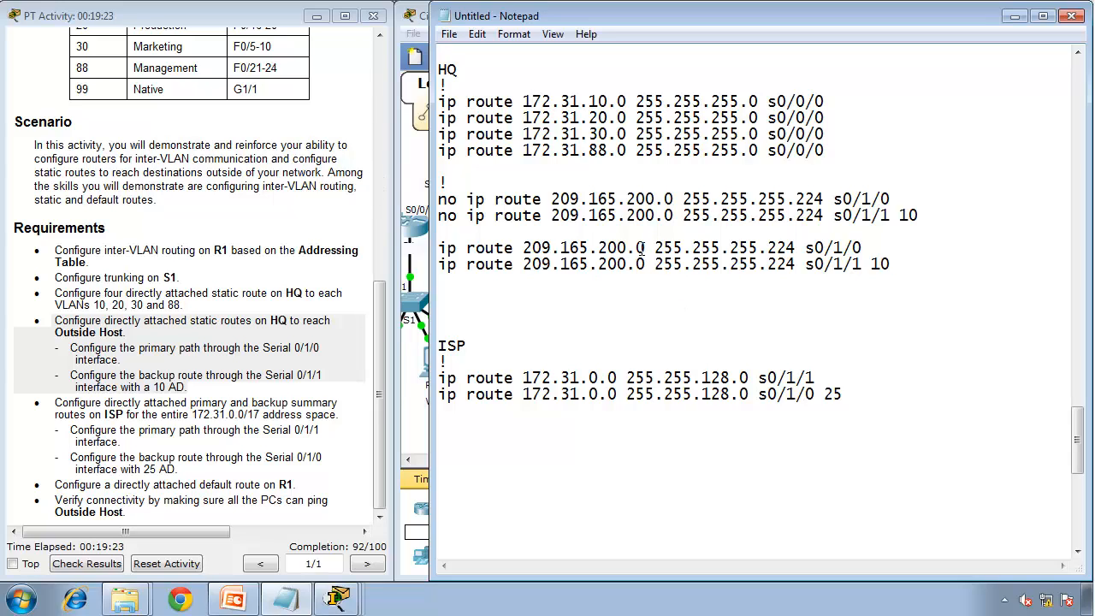
- Change both copied routes to destination 209.165.200.30 with mask 255.255.255.255
text(3)
key(Down)
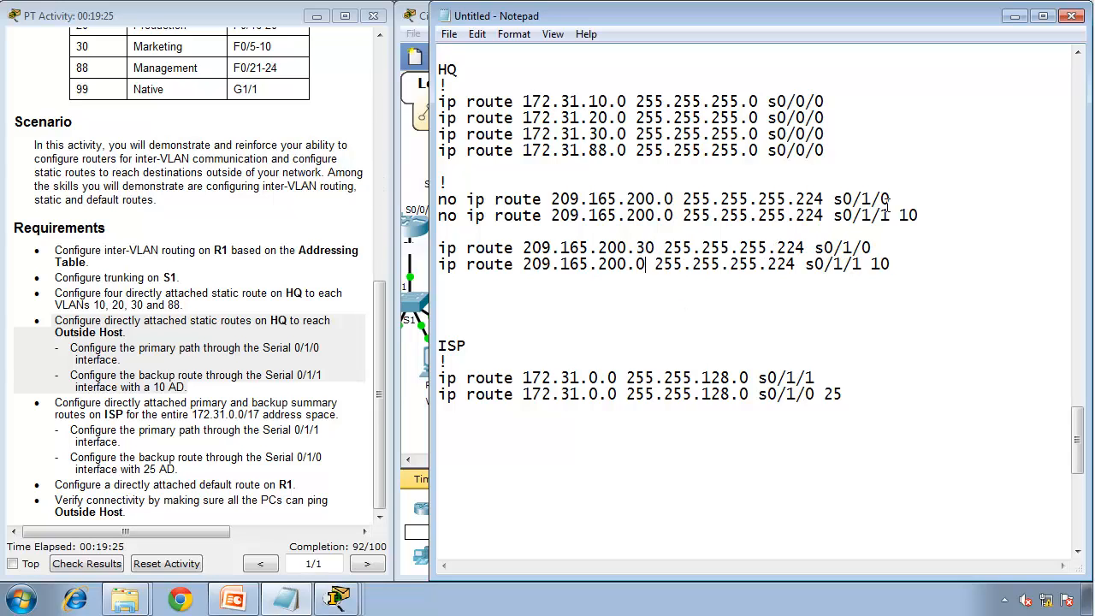
text(3)
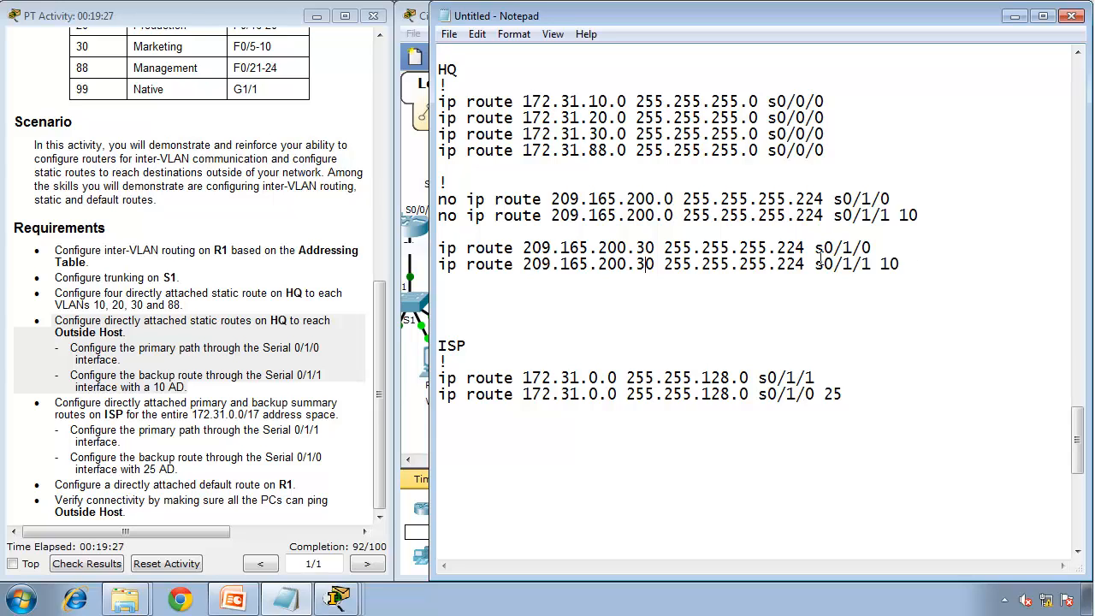
click(804, 248)
key(BackSpace)
key(BackSpace)
key(BackSpace)
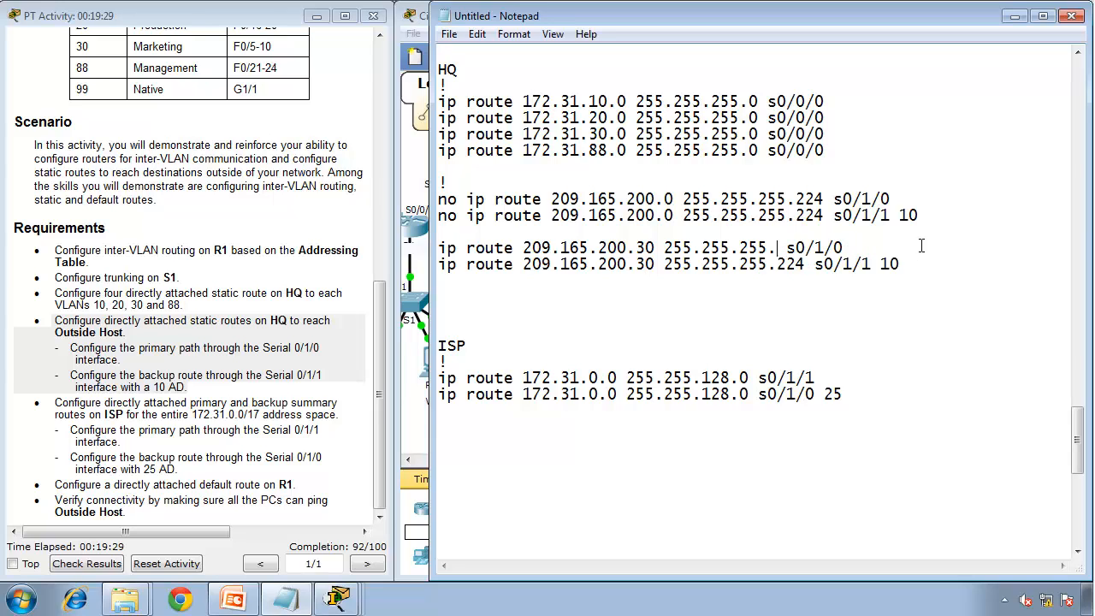
text(255)
click(805, 264)
key(BackSpace)
key(BackSpace)
key(BackSpace)
text(255)
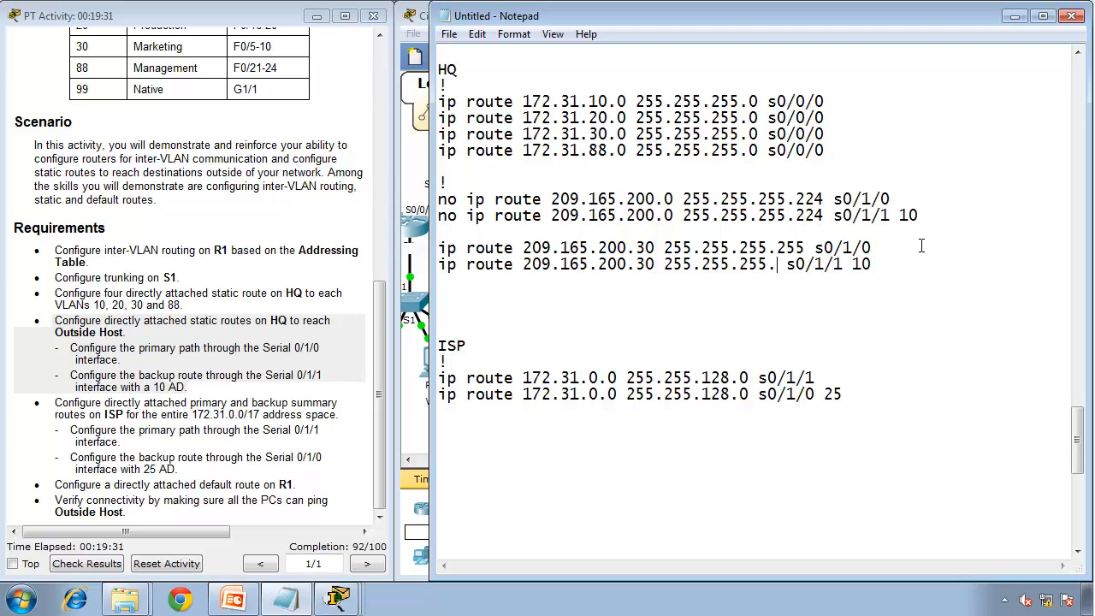
- Copy the two removal commands and two 209.165.200.30 host routes from the script and run them in HQ's CLI
key(shift+Up)
key(shift+Up)
key(shift+Up)
key(shift+Up)
key(shift+Up)
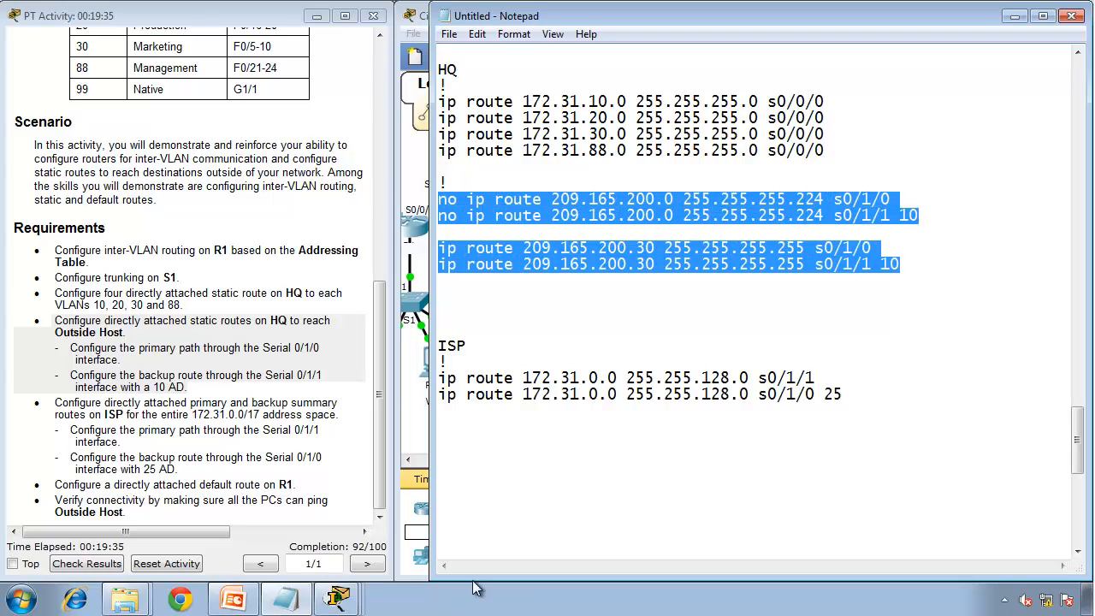
mouse_move(340, 602)
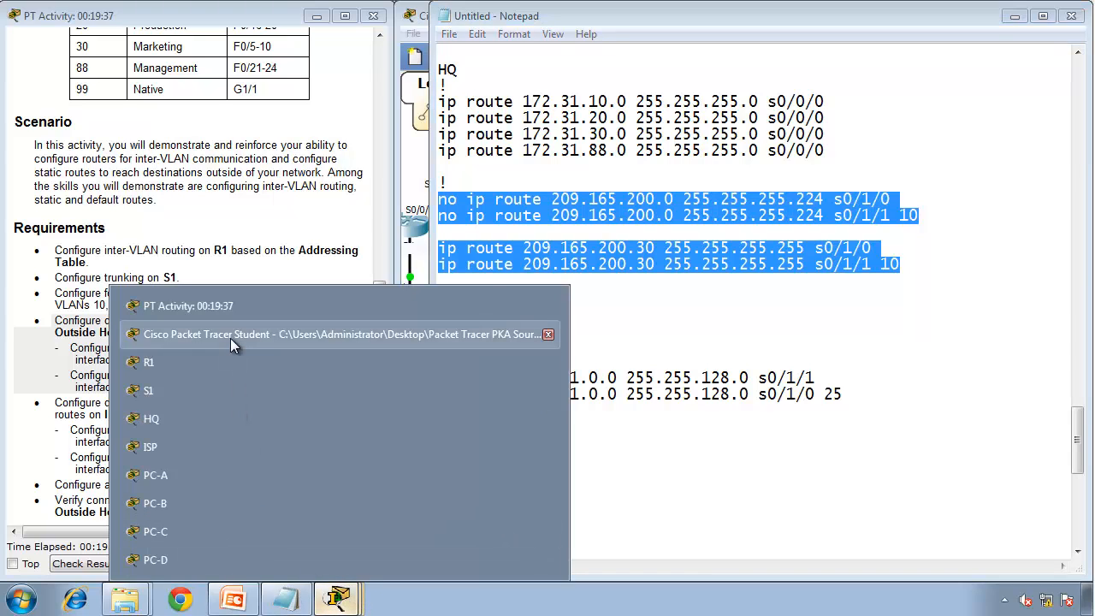
click(228, 419)
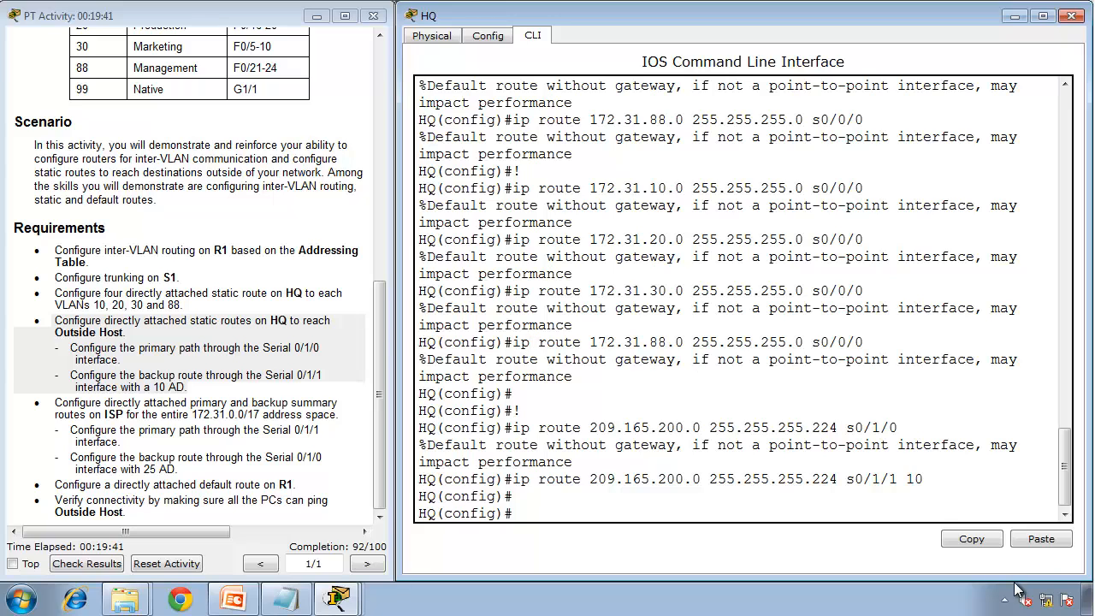
click(1041, 539)
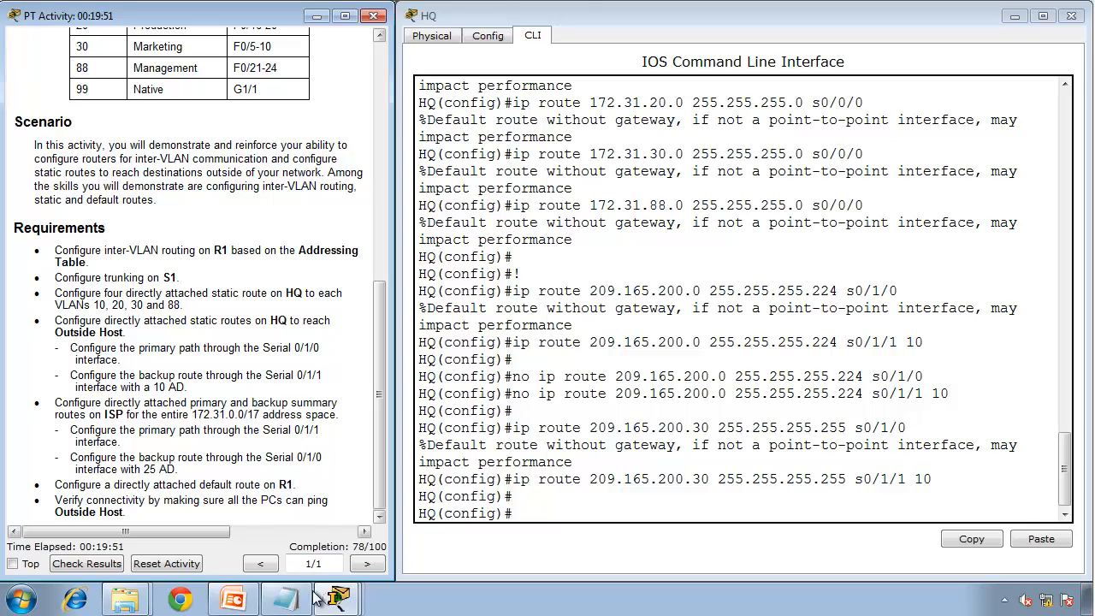
- Prefix both 209.165.200.30 host routes in the Notepad script's HQ section with "no"
click(285, 599)
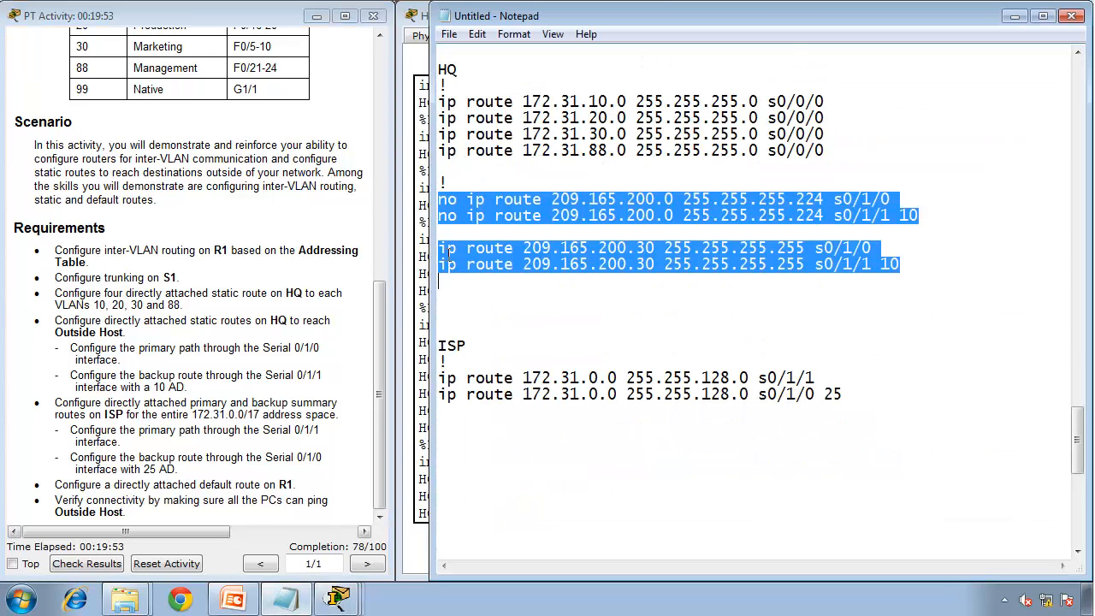
click(440, 248)
text(n)
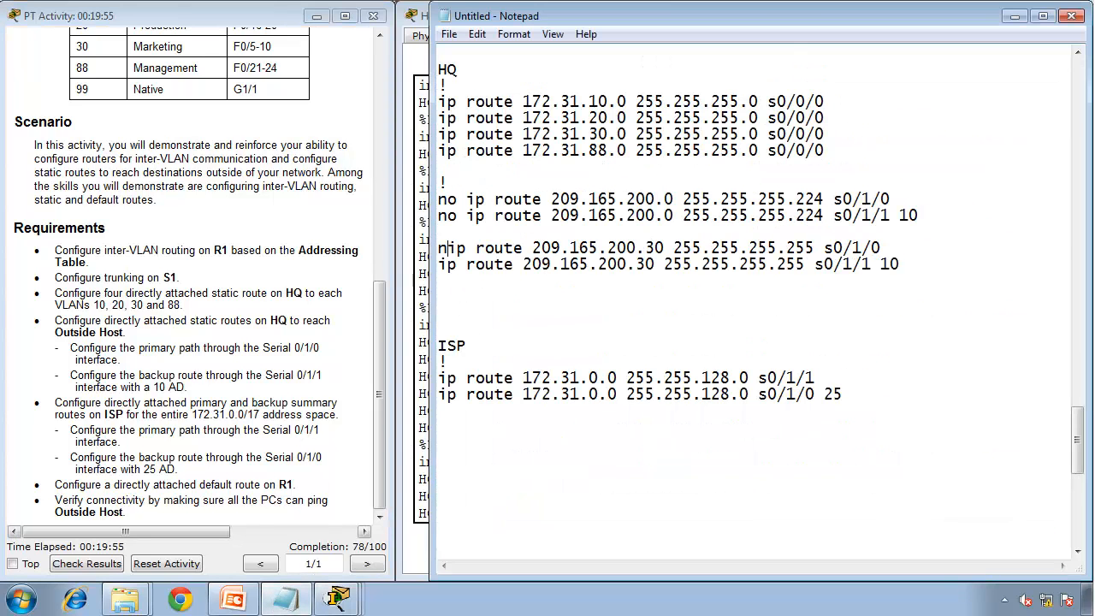
text(o)
key(Down)
key(Left)
key(Left)
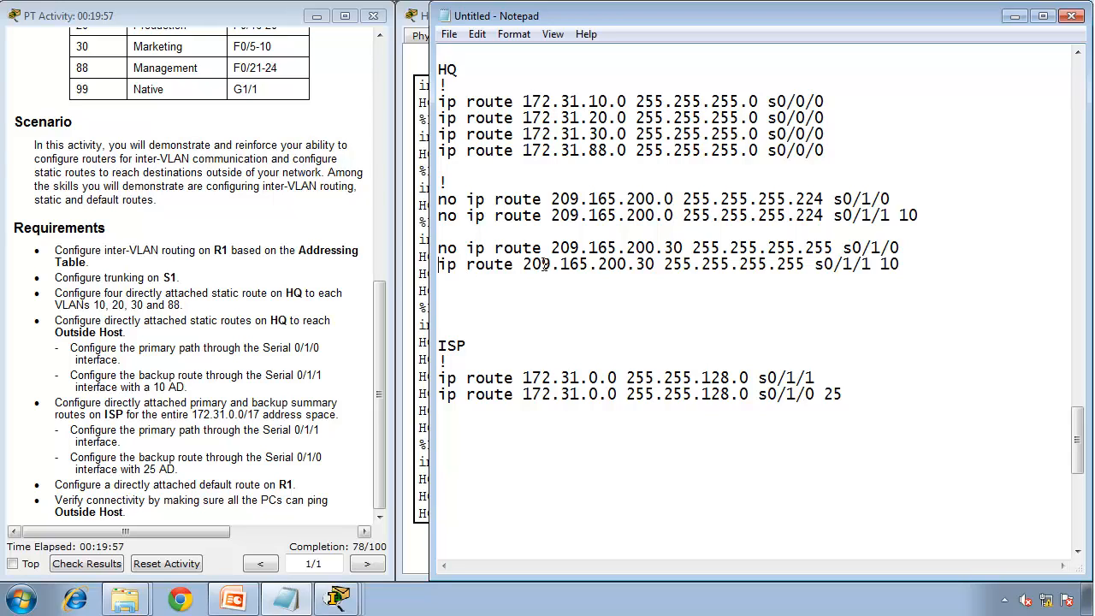
text(no)
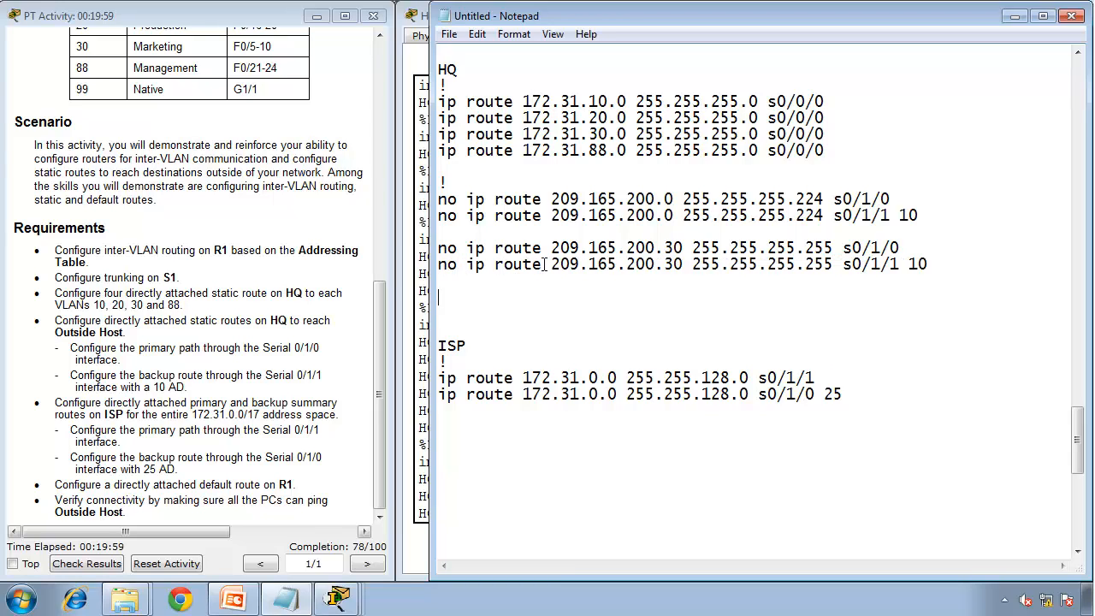
- Remove the "no" prefix from both 209.165.200.0 255.255.255.224 routes in the HQ script
key(Up)
key(Up)
key(Up)
key(Up)
key(Up)
key(Delete)
key(Delete)
key(Delete)
key(Down)
key(Delete)
key(Delete)
key(Delete)
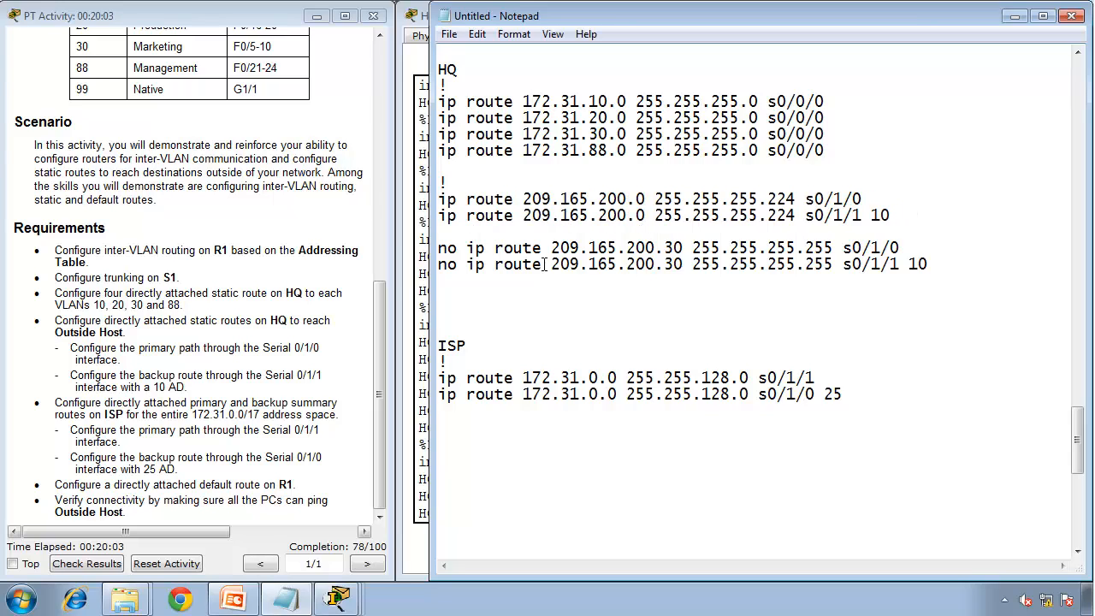
- Copy the two 209.165.200.0 network routes and two host-route removal commands from the script and run them in HQ's CLI
drag(524, 292, 402, 205)
key(super+c)
click(414, 224)
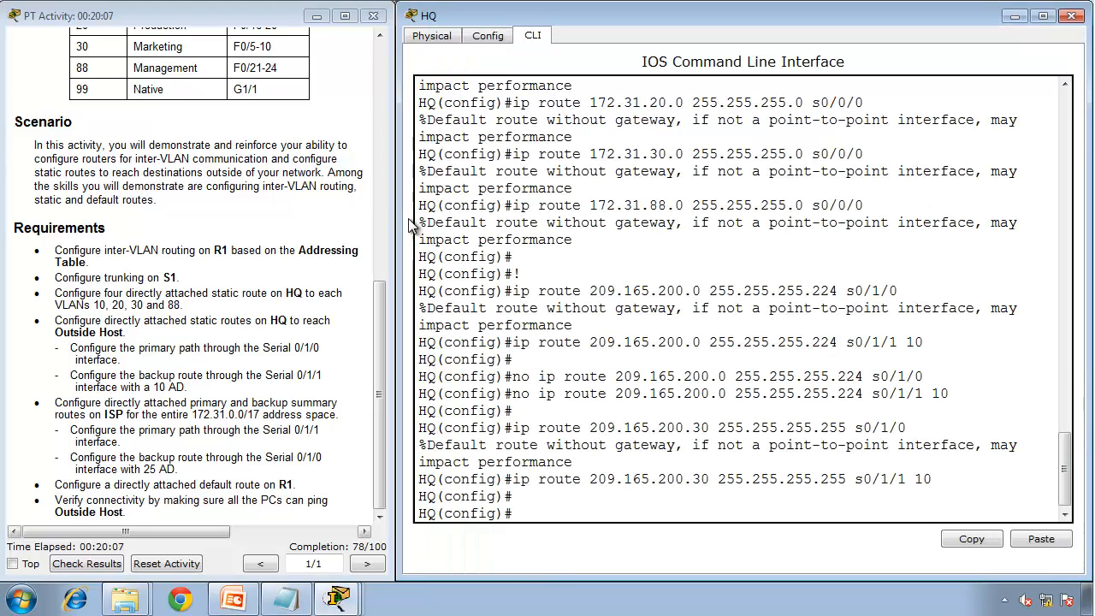
click(1041, 537)
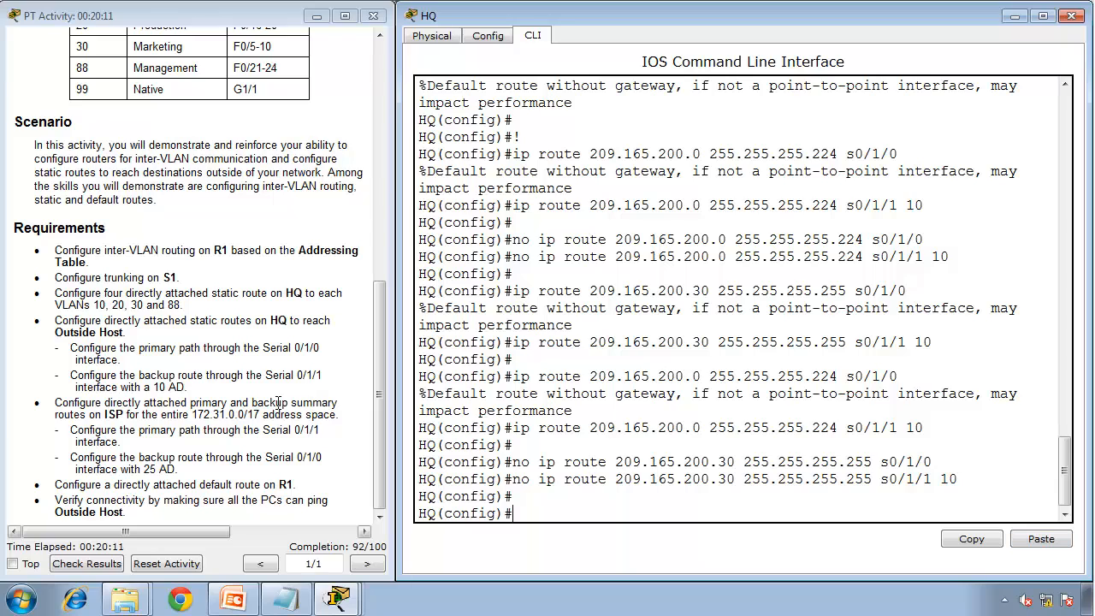
click(385, 411)
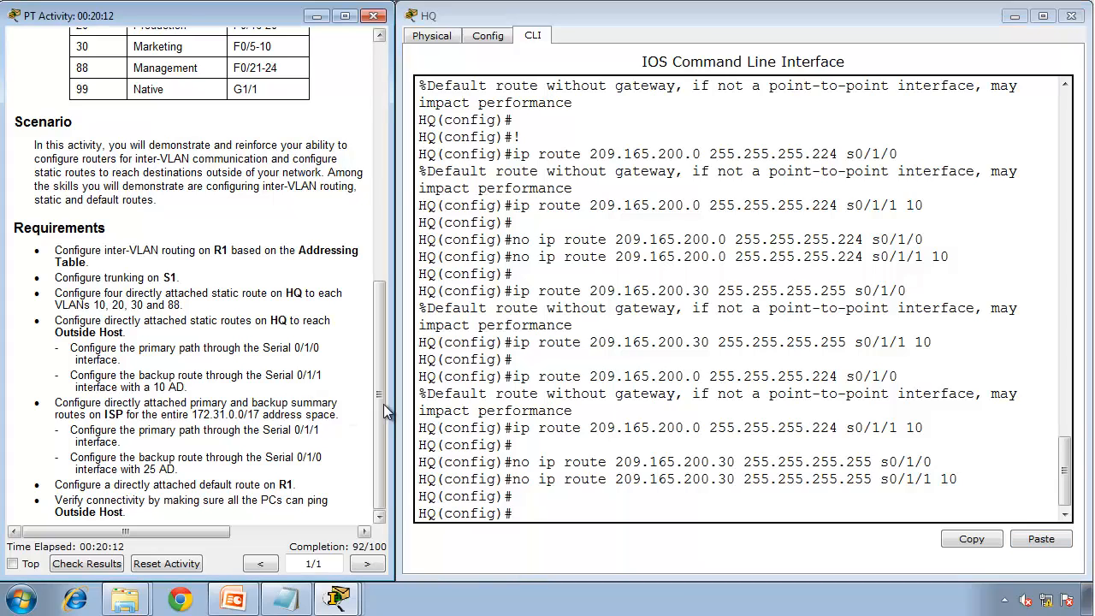
- Compare the activity's primary and backup summary route requirements for ISP with the script's ISP routes
click(285, 599)
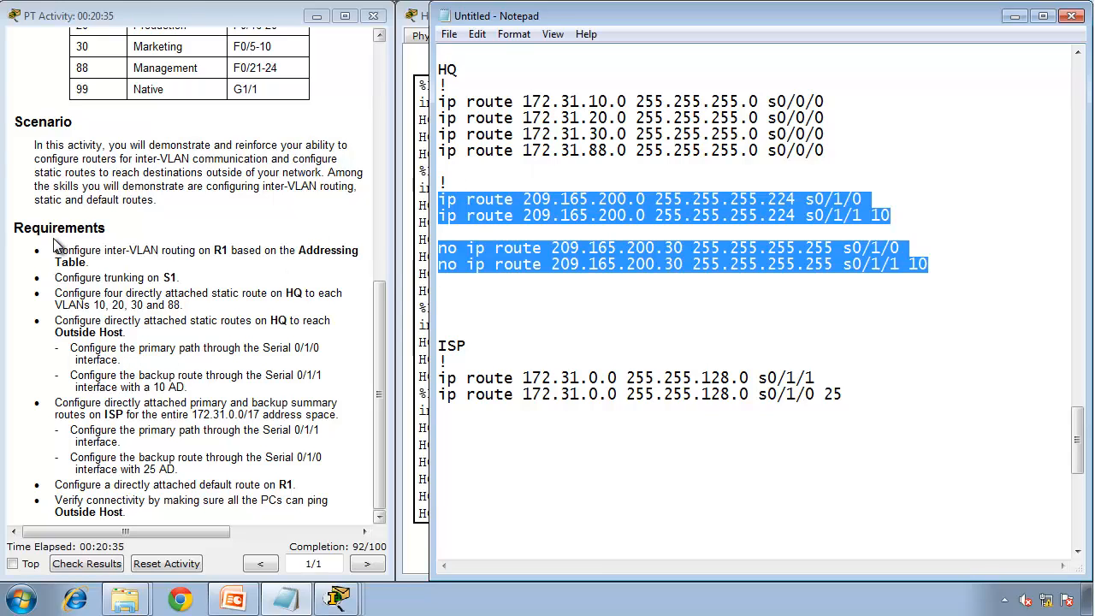
drag(51, 402, 292, 457)
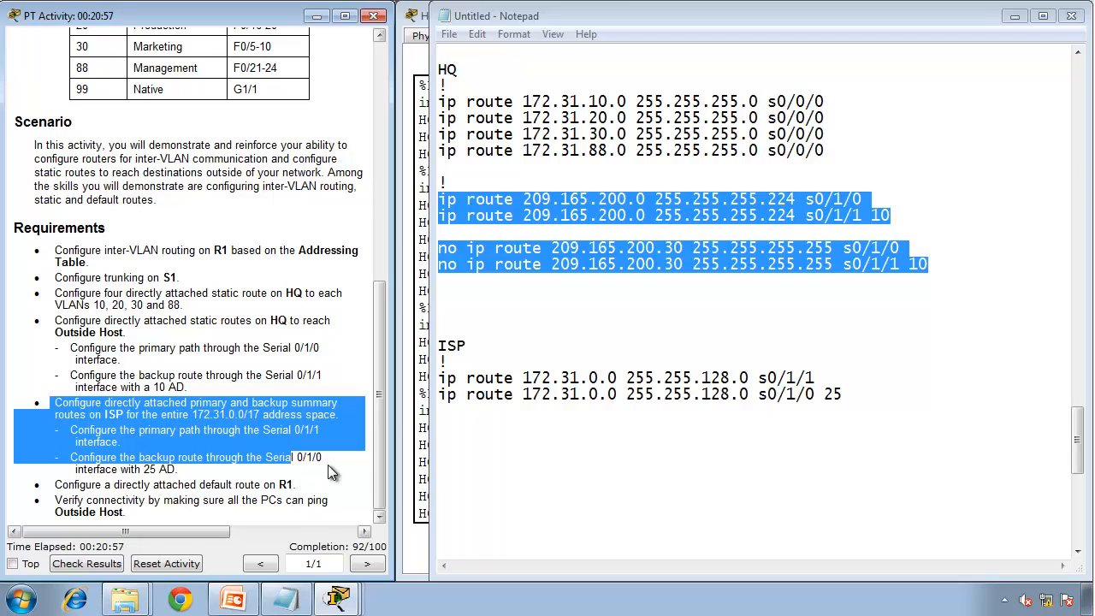
click(171, 470)
triple_click(172, 469)
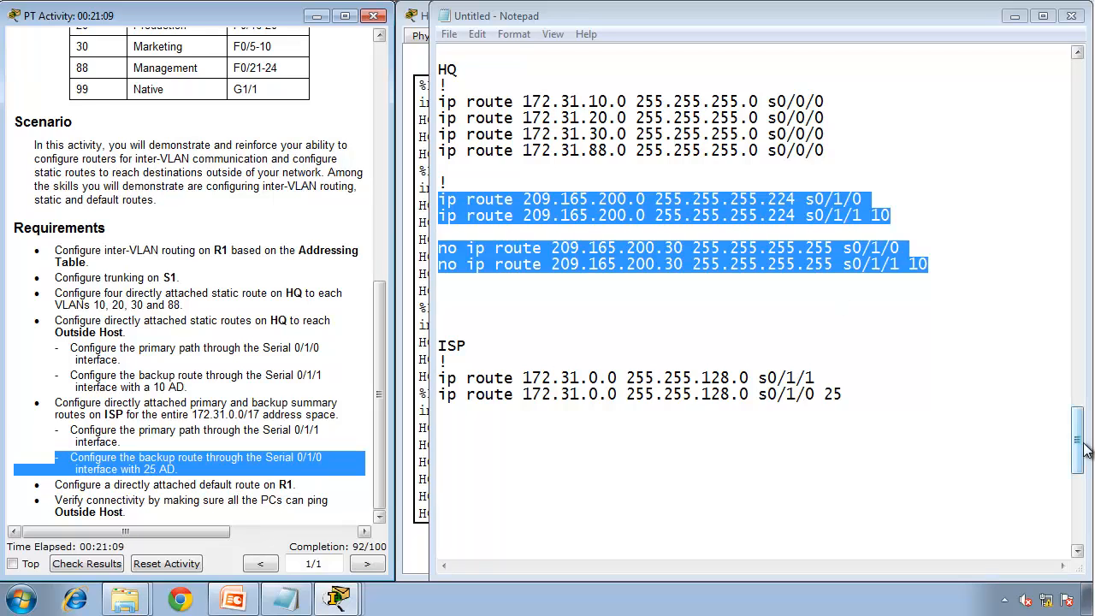
- Add an R1 section below the ISP routes in the script, with "!" and the default route "ip route 0.0.0.0 0.0.0.0 s0/0/0"
mouse_move(1078, 439)
mouse_down()
mouse_move(1079, 367)
mouse_move(1080, 458)
mouse_up()
click(565, 343)
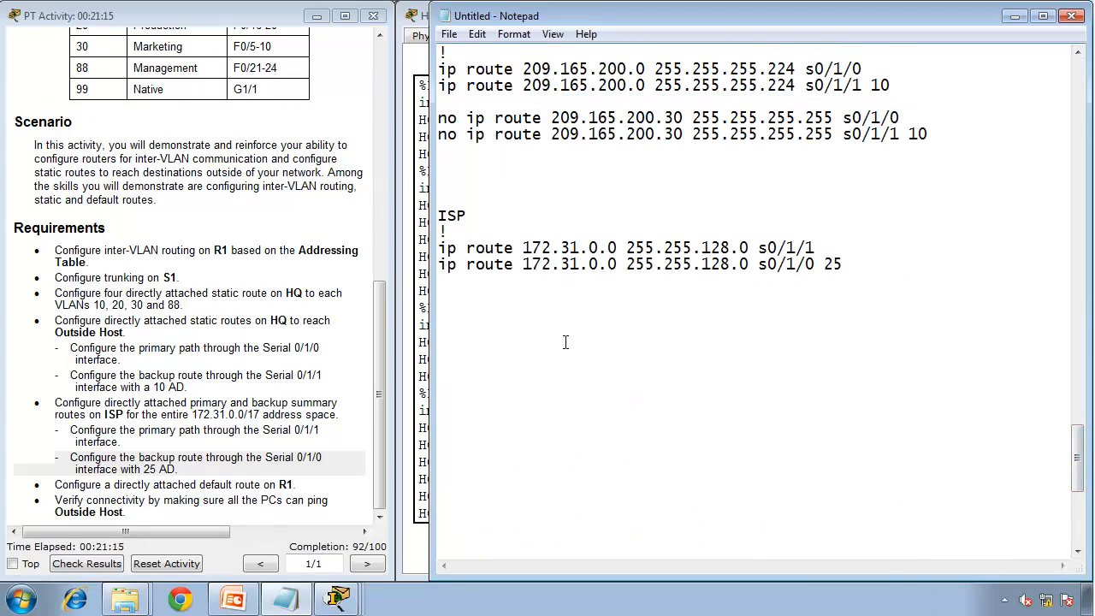
text(R1)
key(Return)
text(!)
key(Return)
text(ip route 0.0.0.0 0.0.0.0 s)
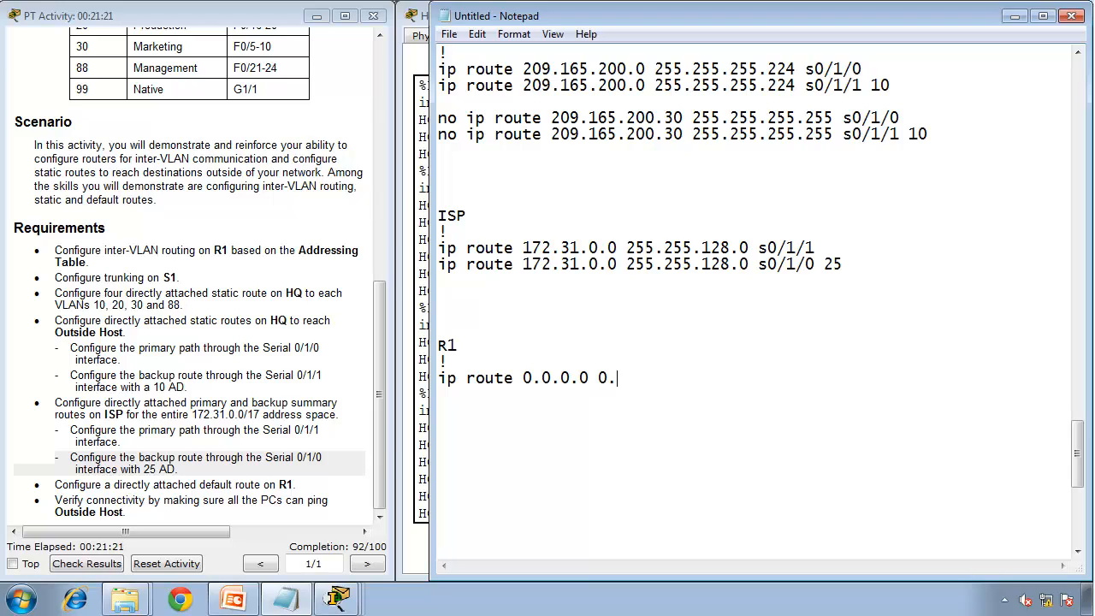
text(0/0/0)
key(Return)
- Copy the default route via s0/0/0 from the script and run it in R1's CLI
key(shift+Up)
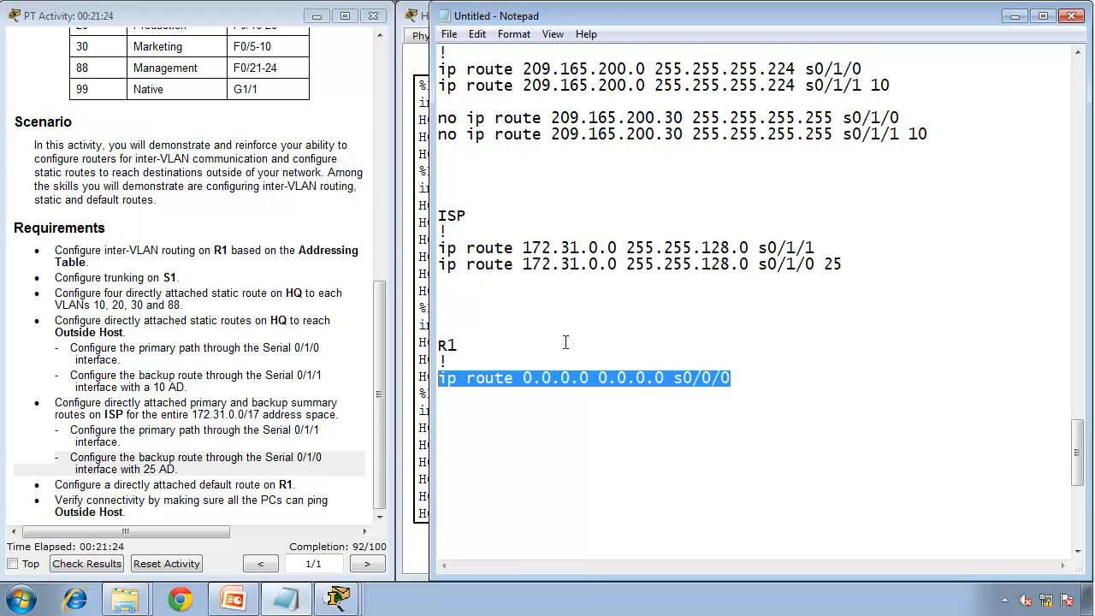
click(336, 602)
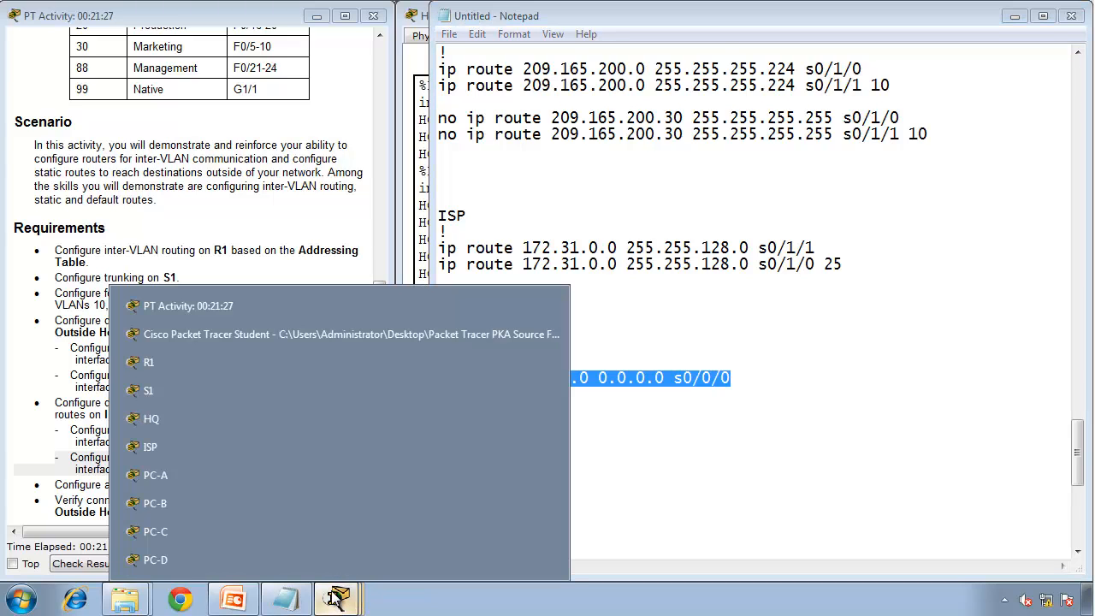
click(269, 375)
right_click(491, 478)
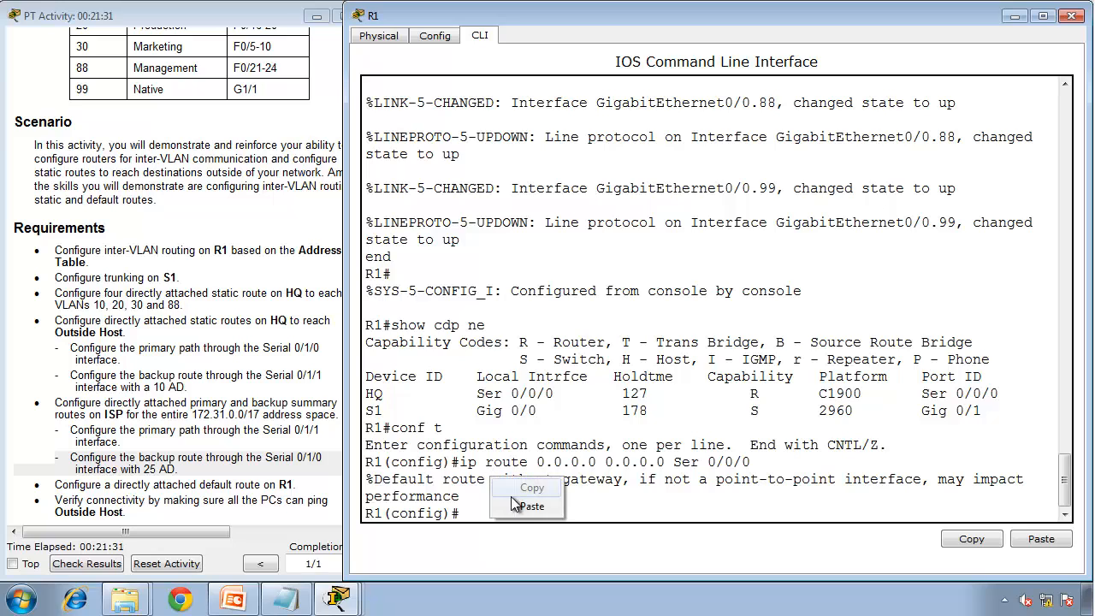
click(523, 512)
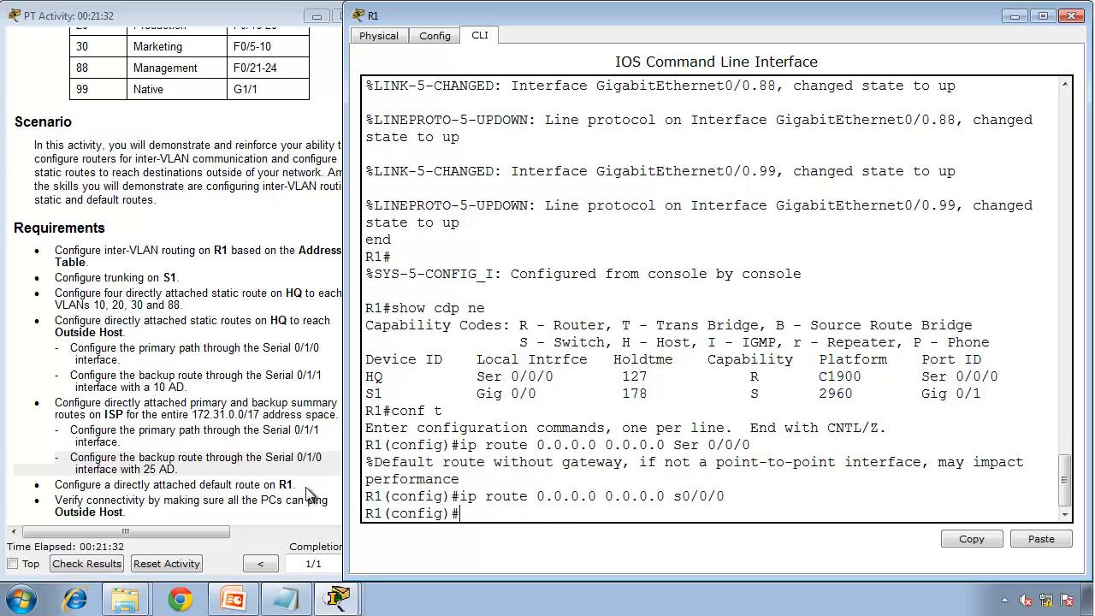
click(261, 481)
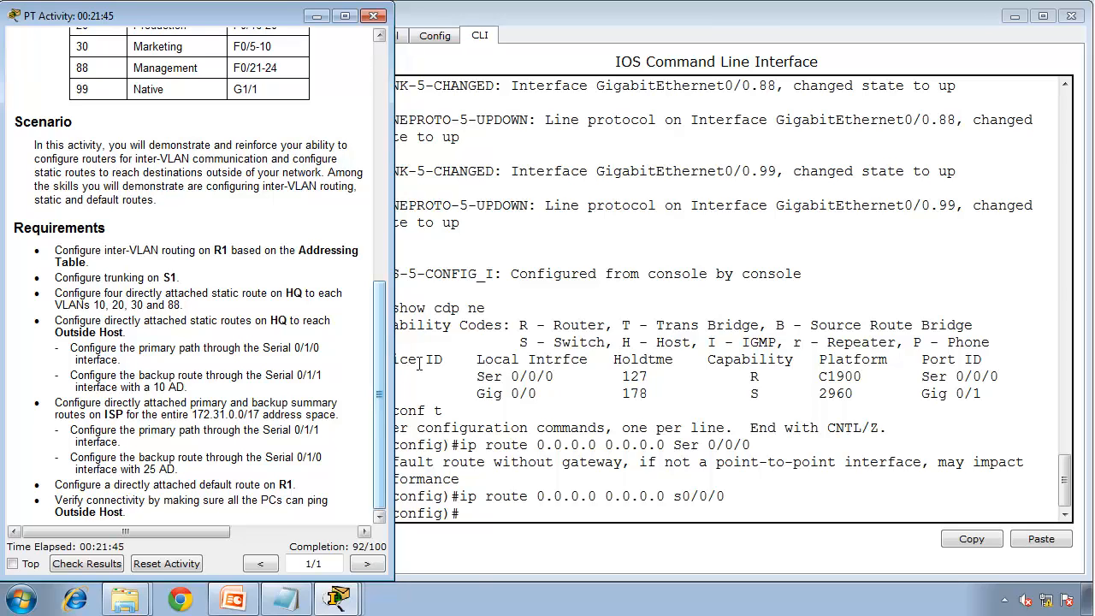
click(294, 598)
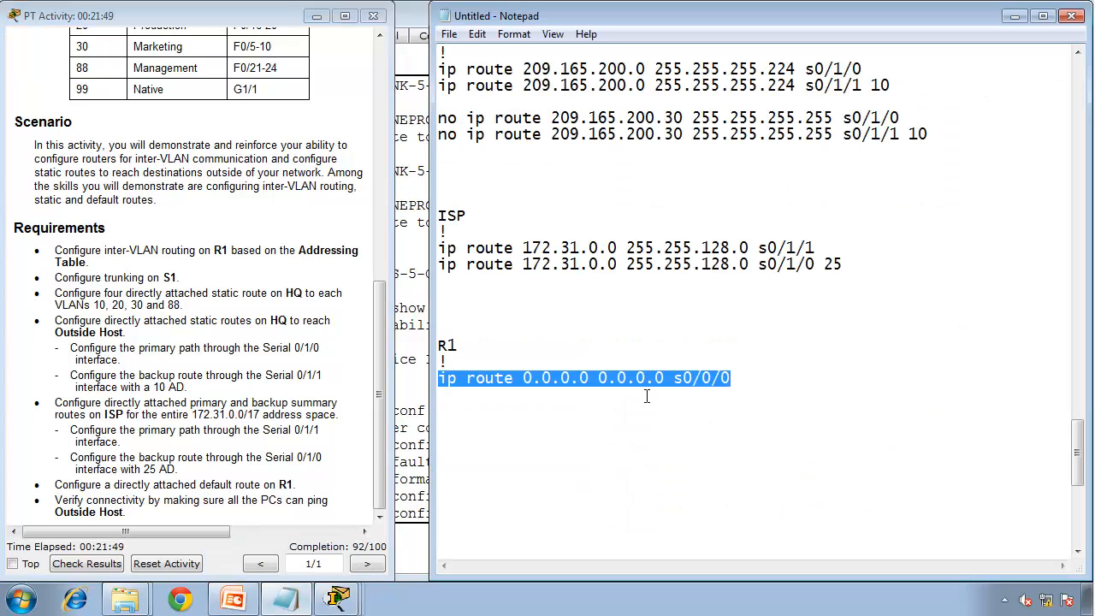
key(Left)
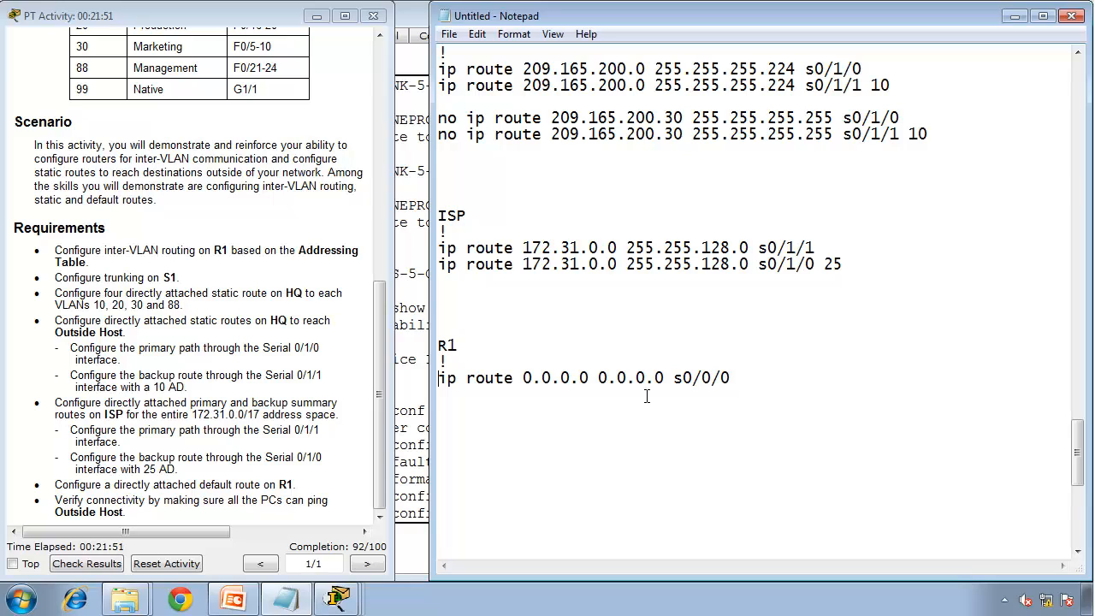
key(Up)
key(Up)
click(311, 216)
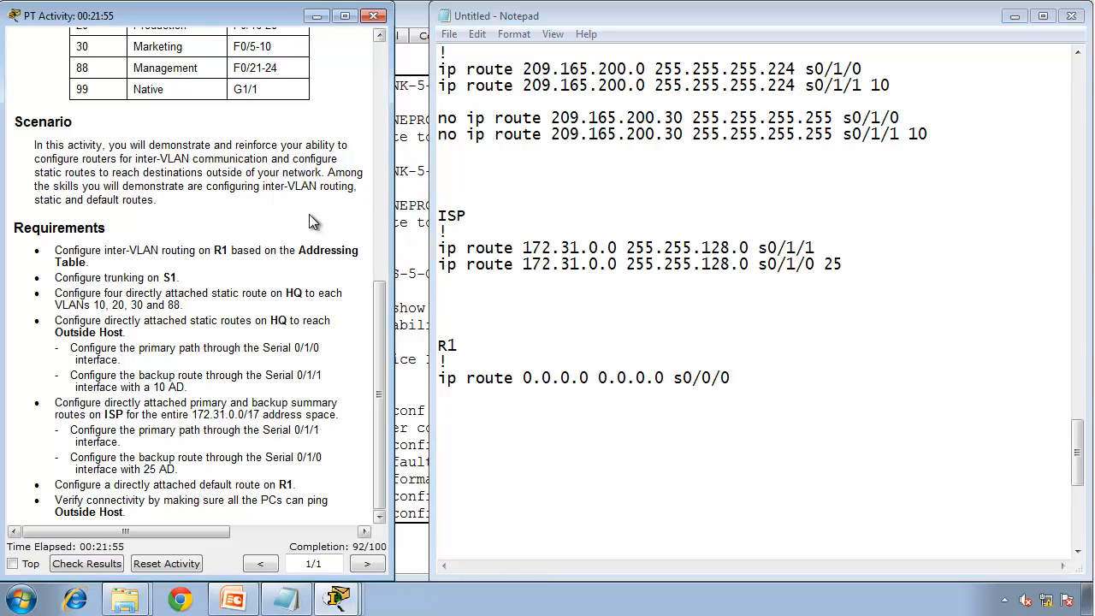
double_click(151, 68)
- Bring up S1's CLI with the activity's VLAN table in view and enter privileged EXEC mode
click(336, 602)
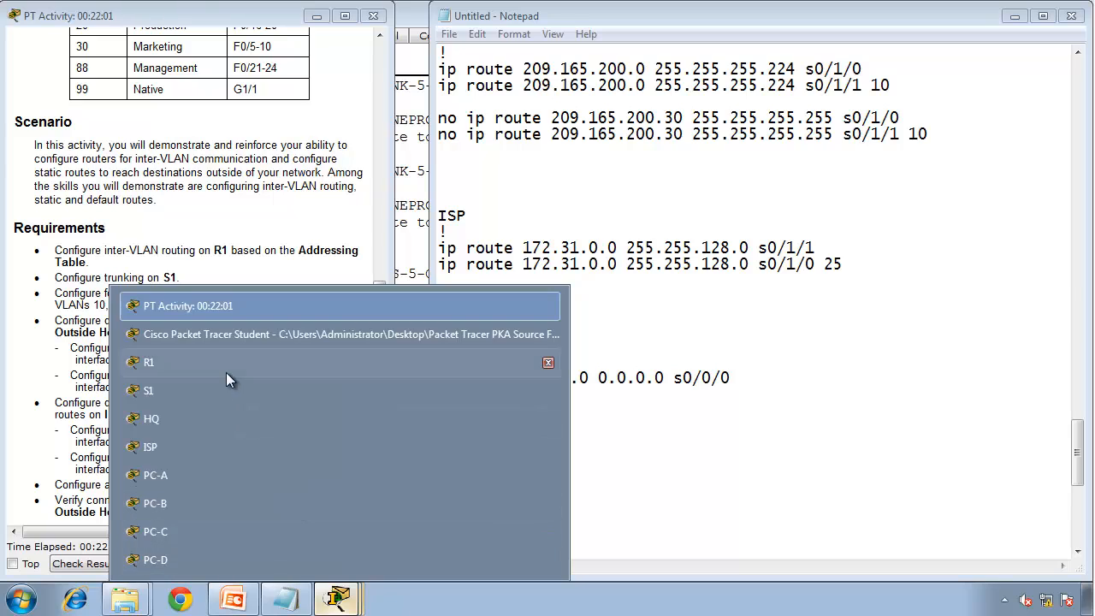
click(230, 400)
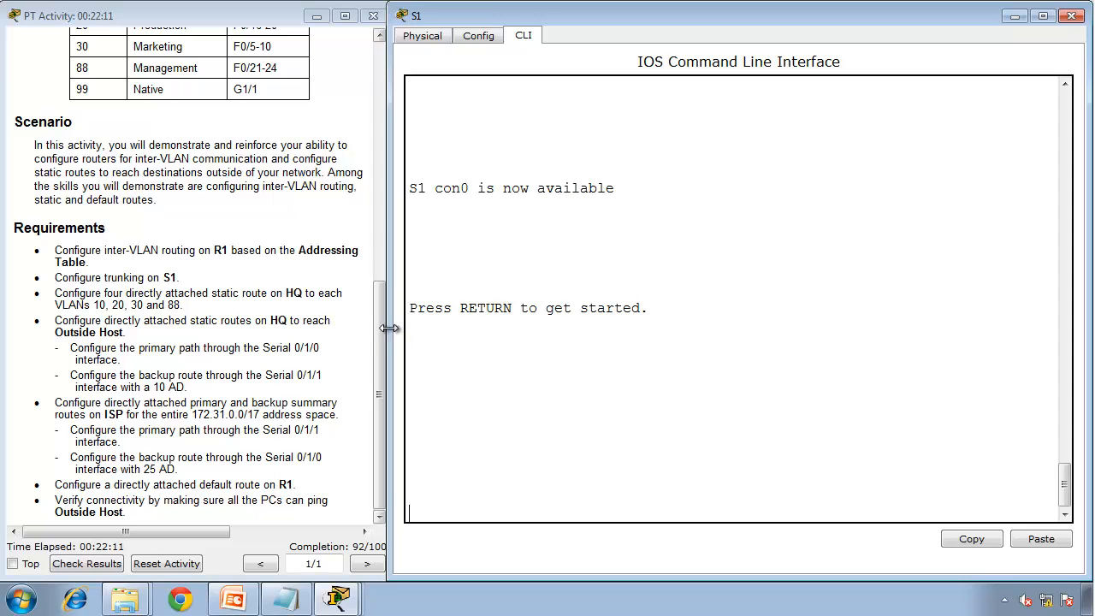
drag(380, 327, 384, 289)
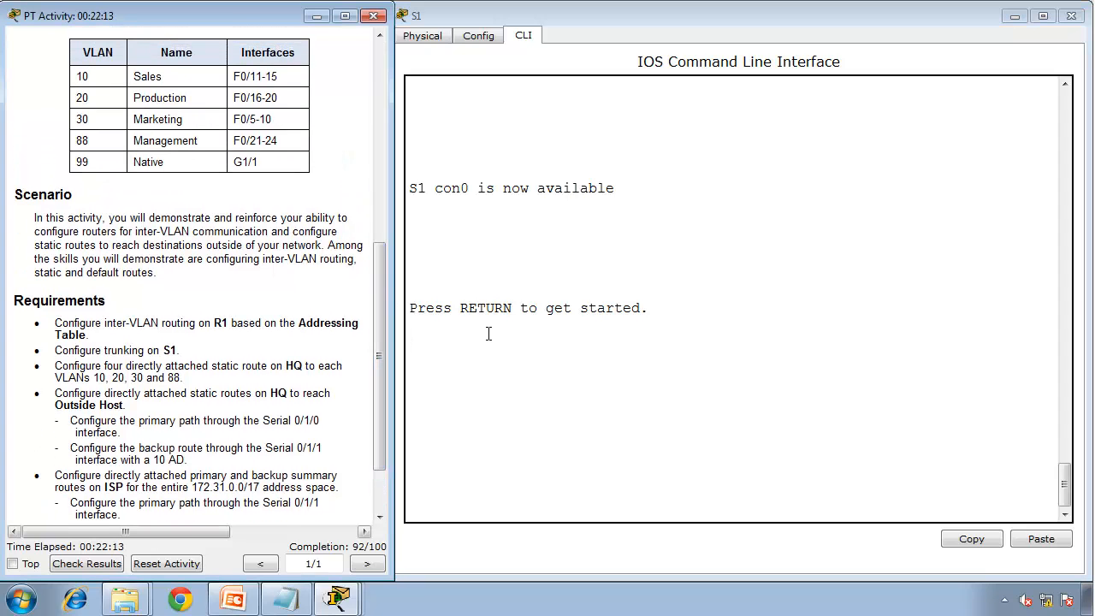
key(Return)
key(Return)
text(en)
key(Return)
- Run "show vlan brief" on S1 to list its VLANs and ports
text(s)
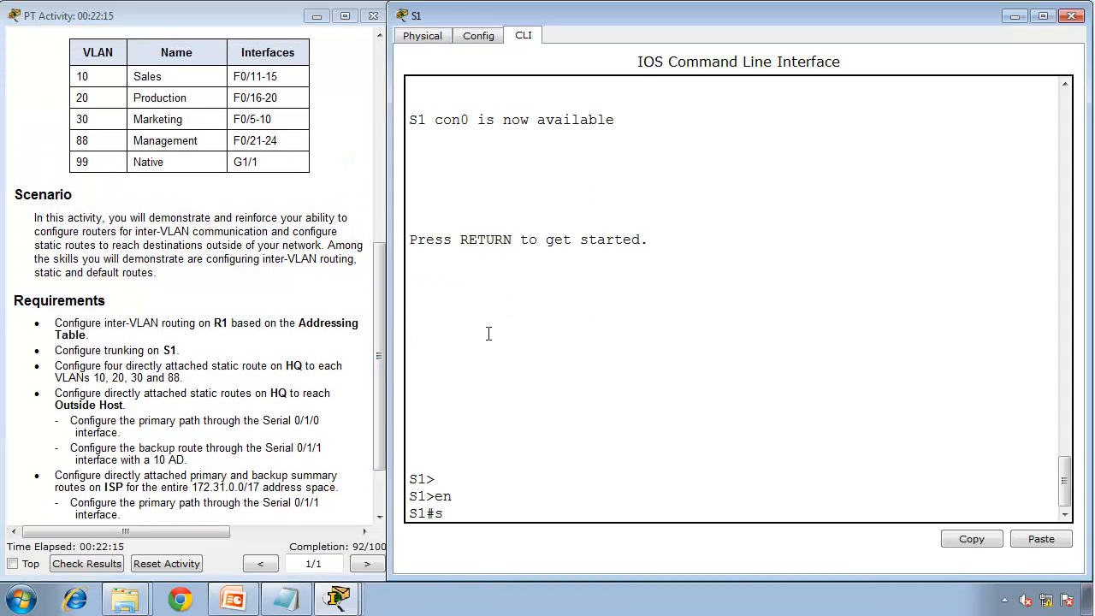
text(how vlanb rief)
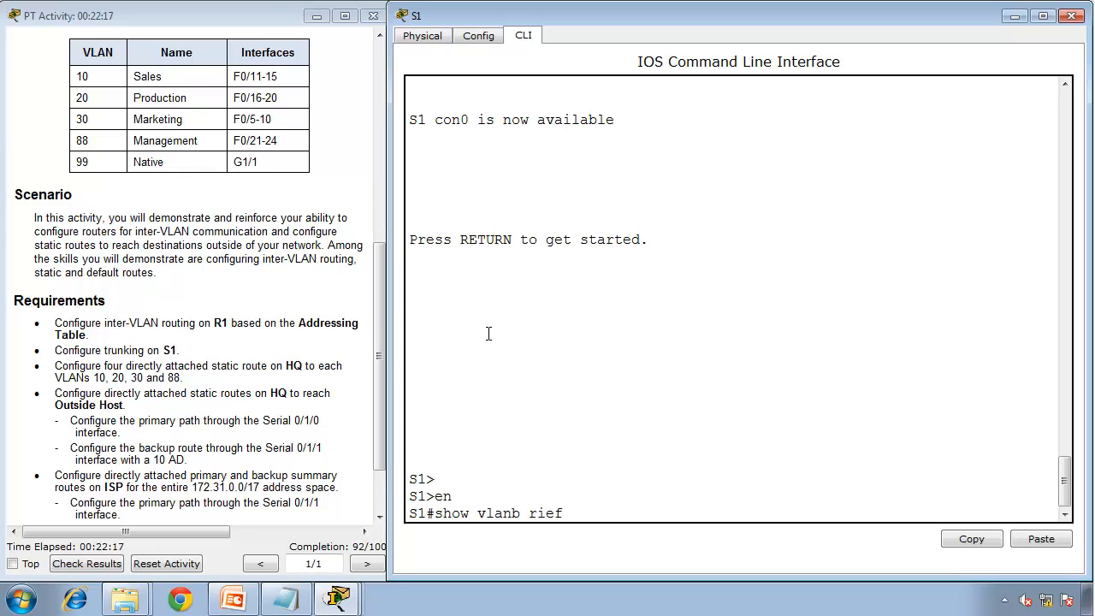
key(BackSpace)
key(BackSpace)
key(BackSpace)
key(BackSpace)
text(brief)
key(Return)
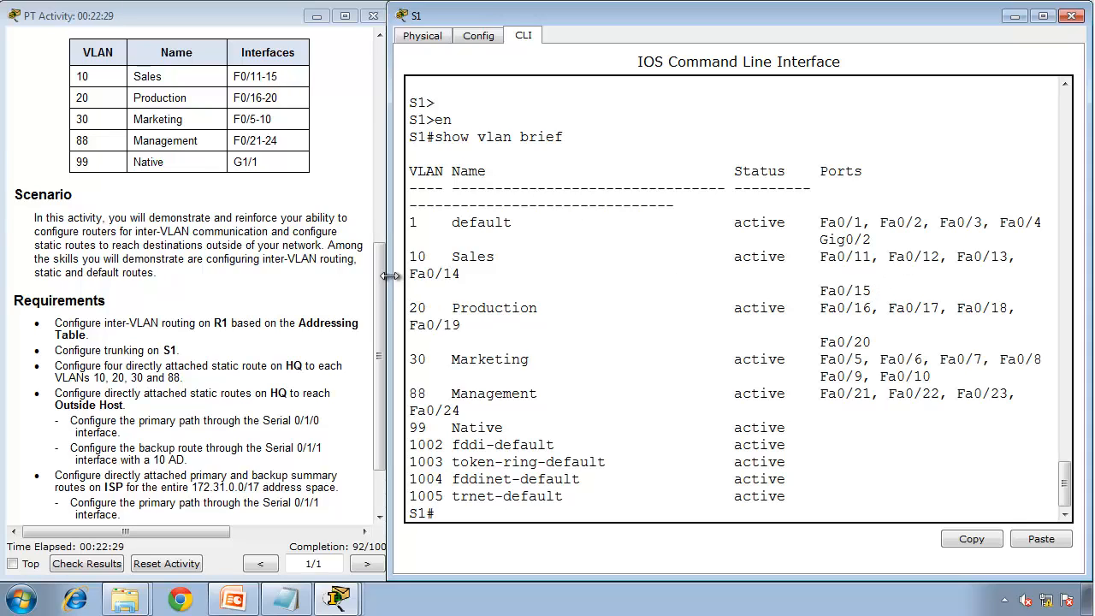
- Widen the S1 window and check the ports of VLANs 10, 20, 30 and 99 against the activity's VLAN table
drag(391, 278, 266, 267)
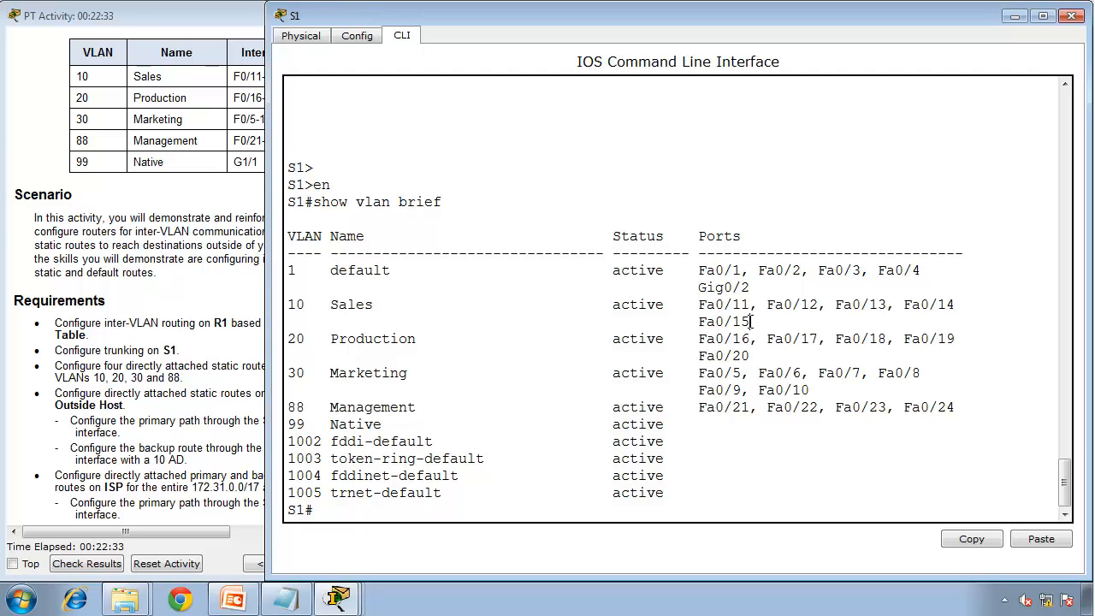
drag(751, 321, 302, 312)
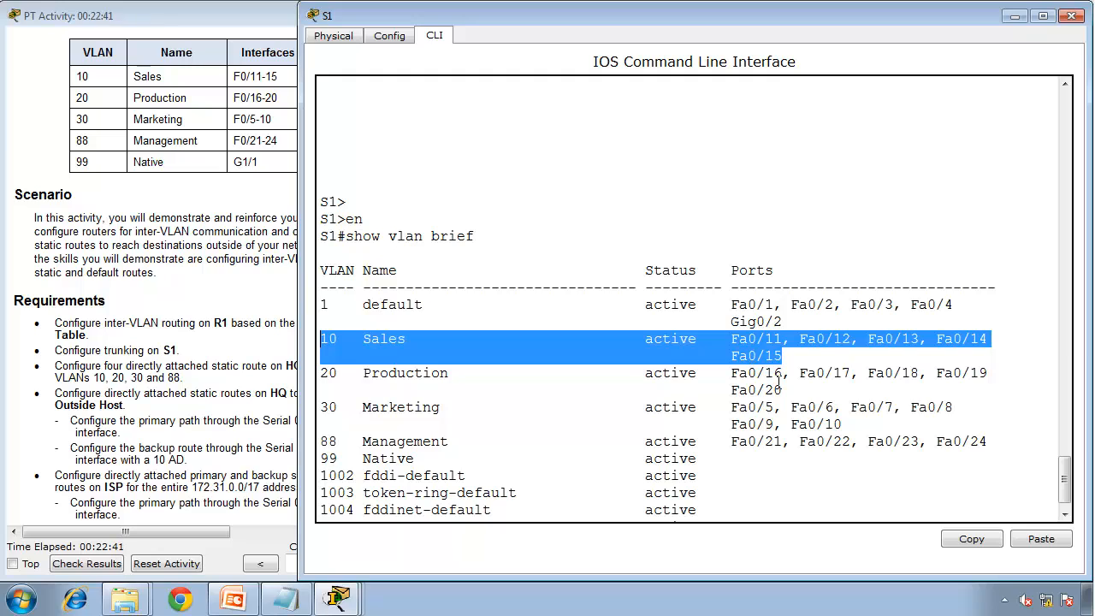
drag(990, 374, 419, 379)
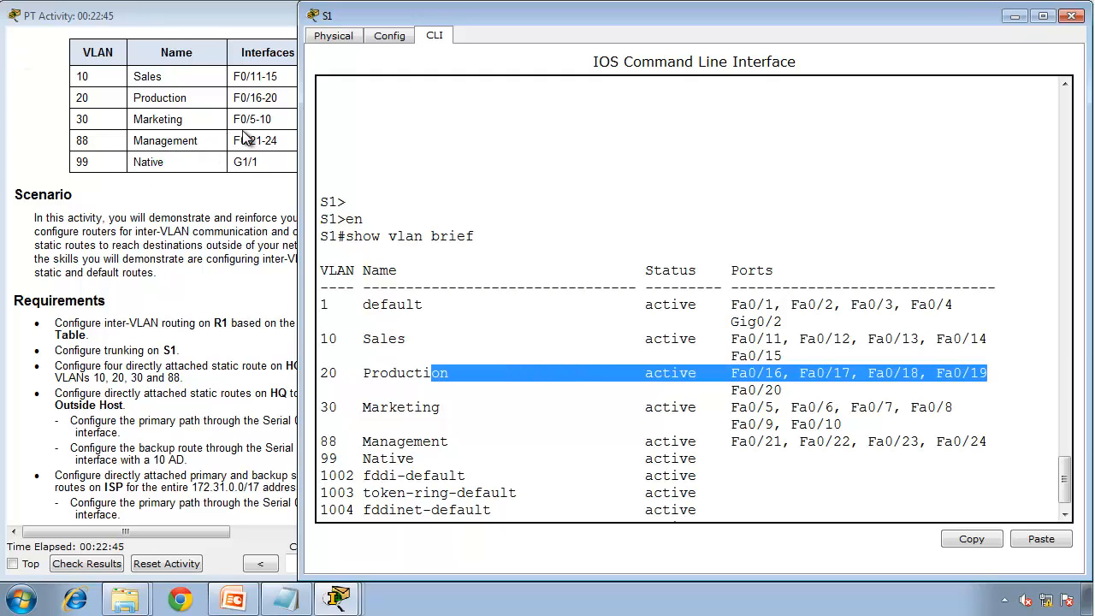
drag(853, 428, 306, 405)
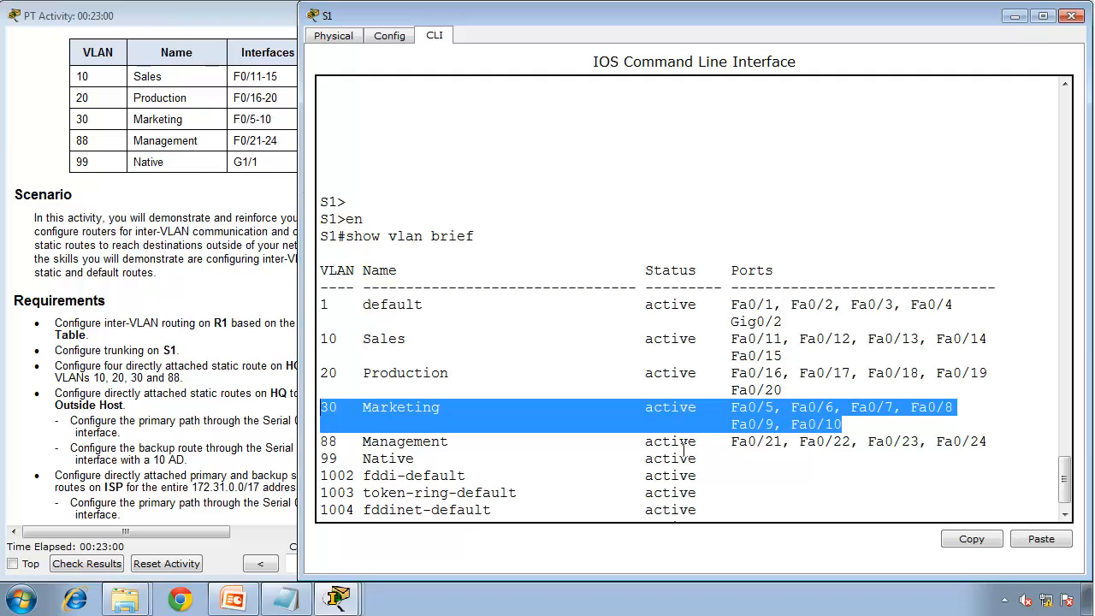
drag(779, 465, 313, 458)
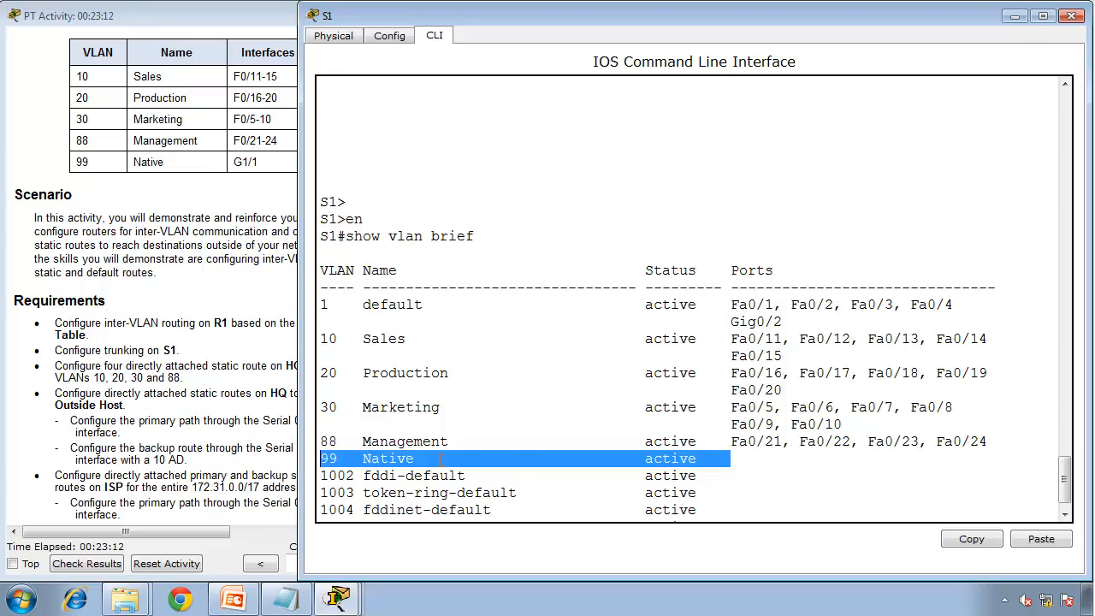
- Run "show interface trunk" on S1 and examine the Gig0/1 trunk's mode, encapsulation, status and native VLAN
click(517, 463)
text(show)
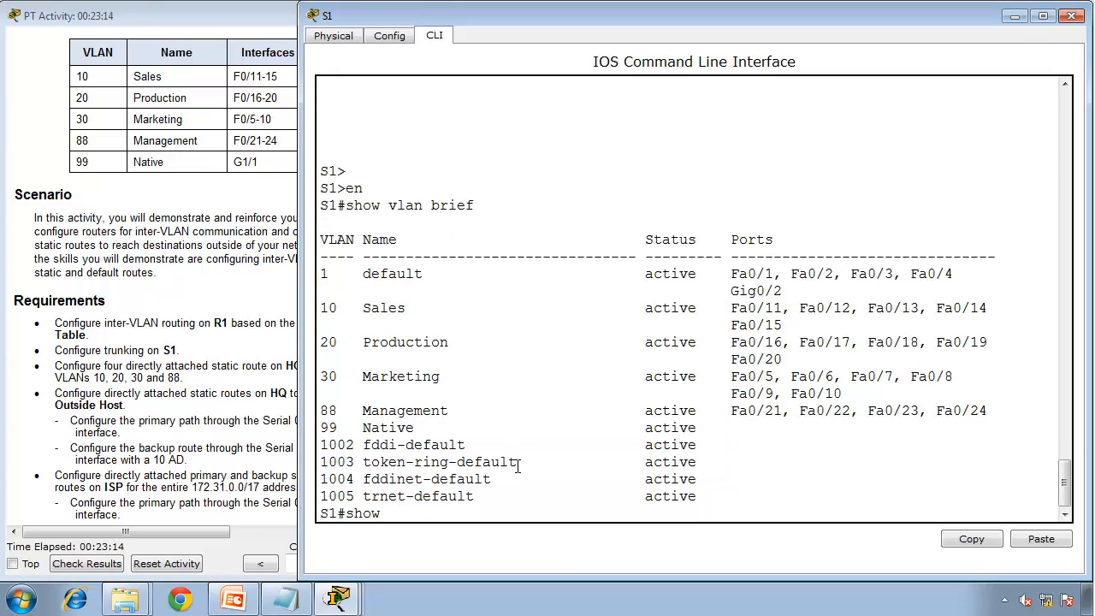
text( interface trunk)
key(Return)
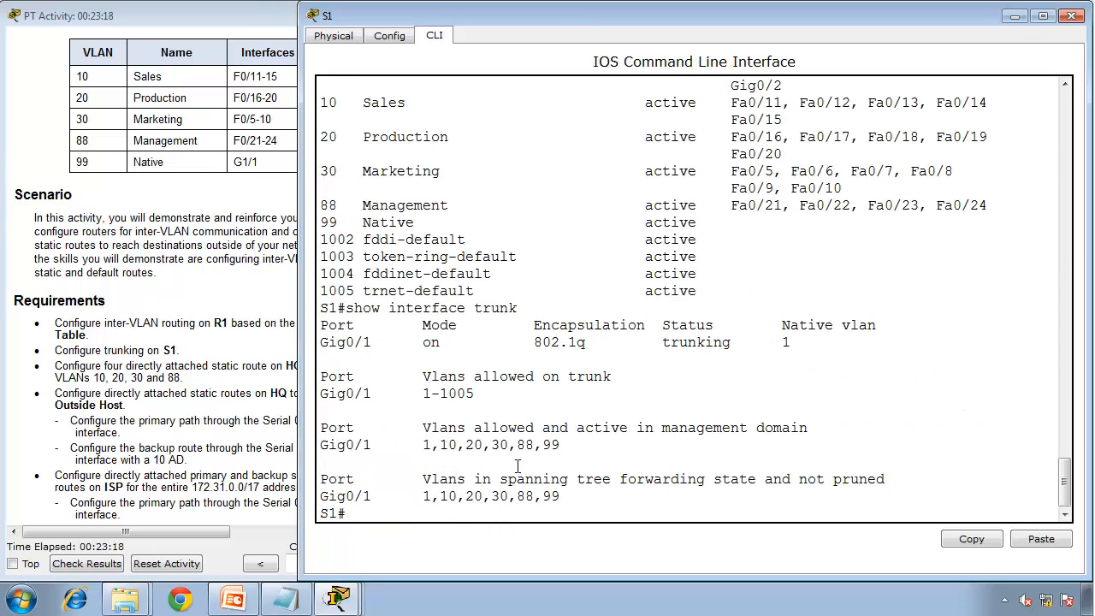
drag(380, 342, 794, 342)
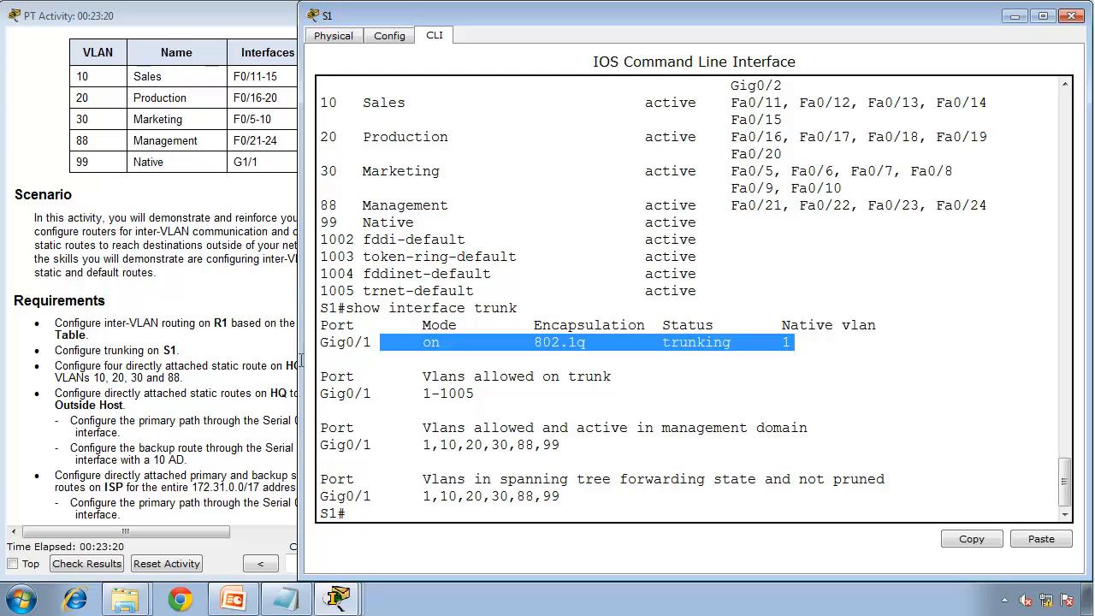
- Check the Gig0/1 trunk's native VLAN against the activity's VLAN table and enter interface configuration for g0/1 on S1
drag(297, 354, 299, 345)
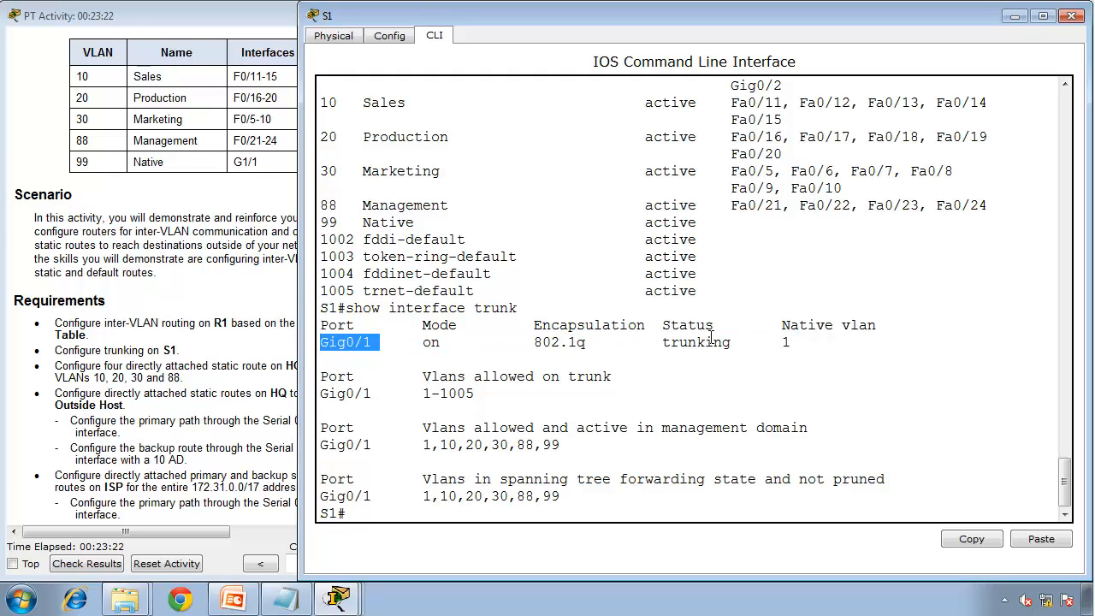
drag(783, 342, 804, 342)
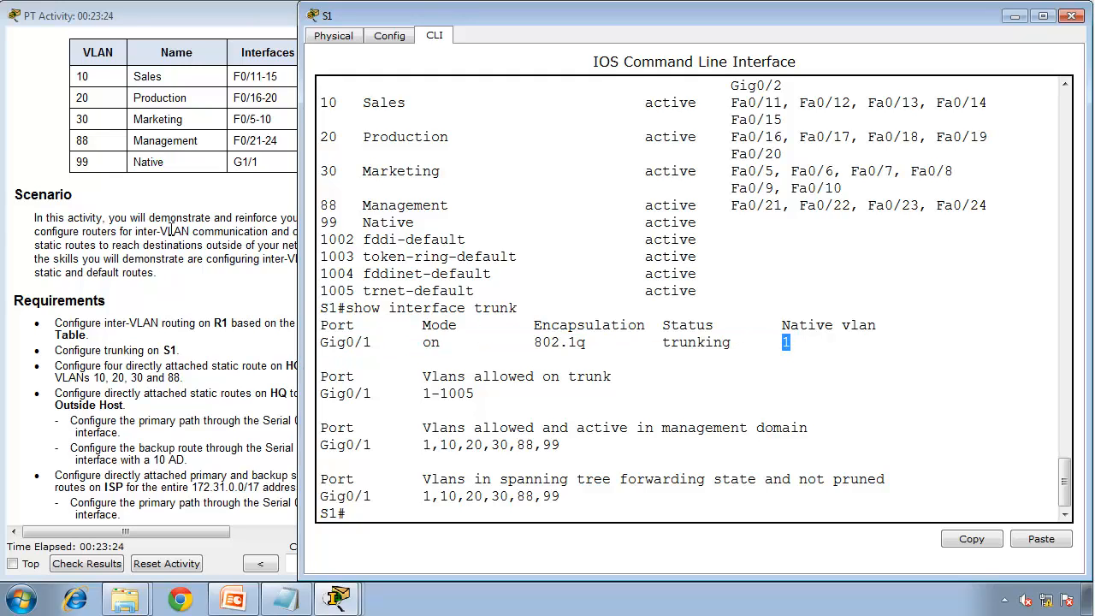
double_click(143, 163)
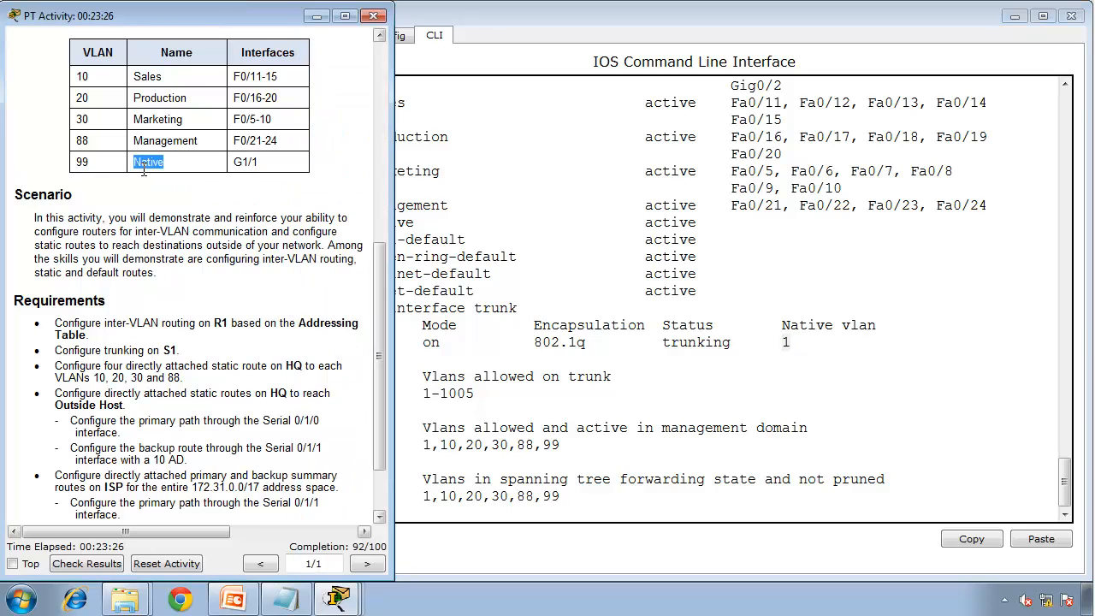
click(669, 301)
text(conf t)
key(Return)
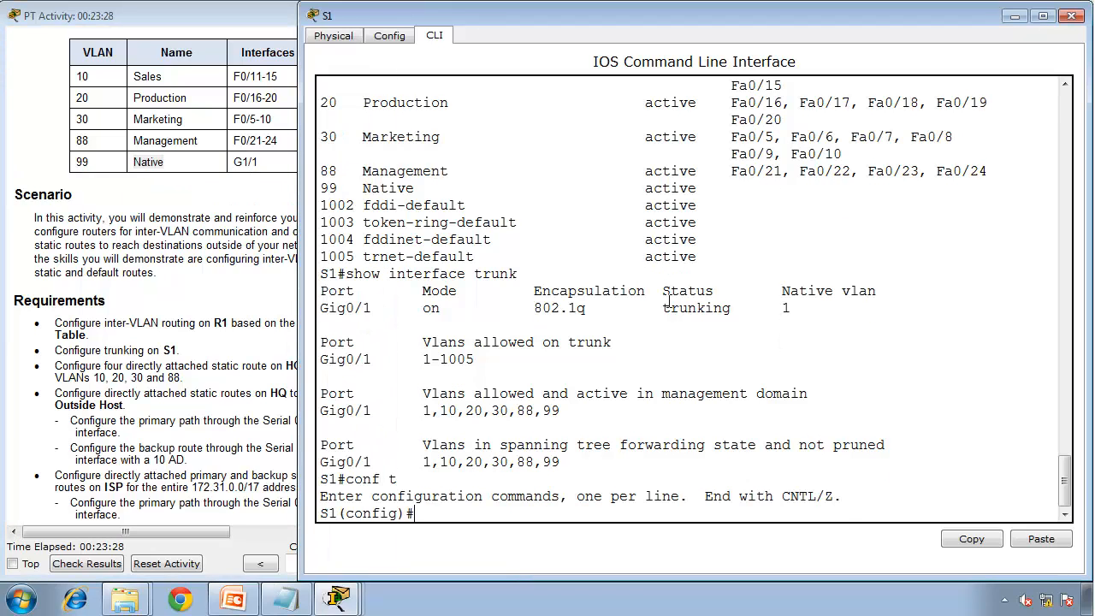
text(int g0/1)
key(Return)
- Set the trunk native VLAN to 99 with "switchport trunk native vlan 99" and return to privileged EXEC mode
text(swi)
key(Tab)
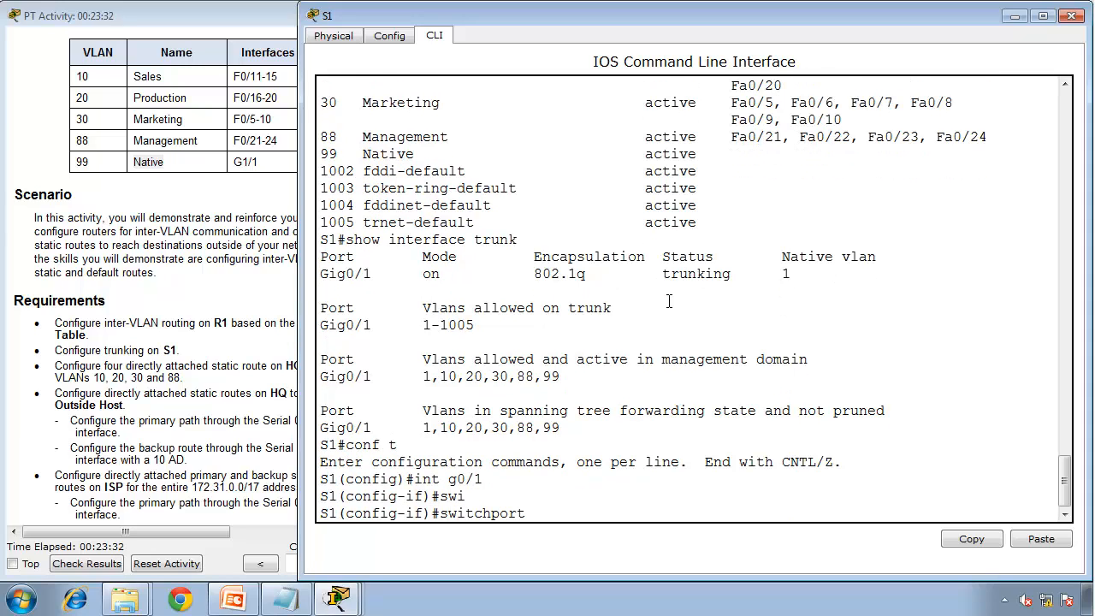
text(tru)
key(Tab)
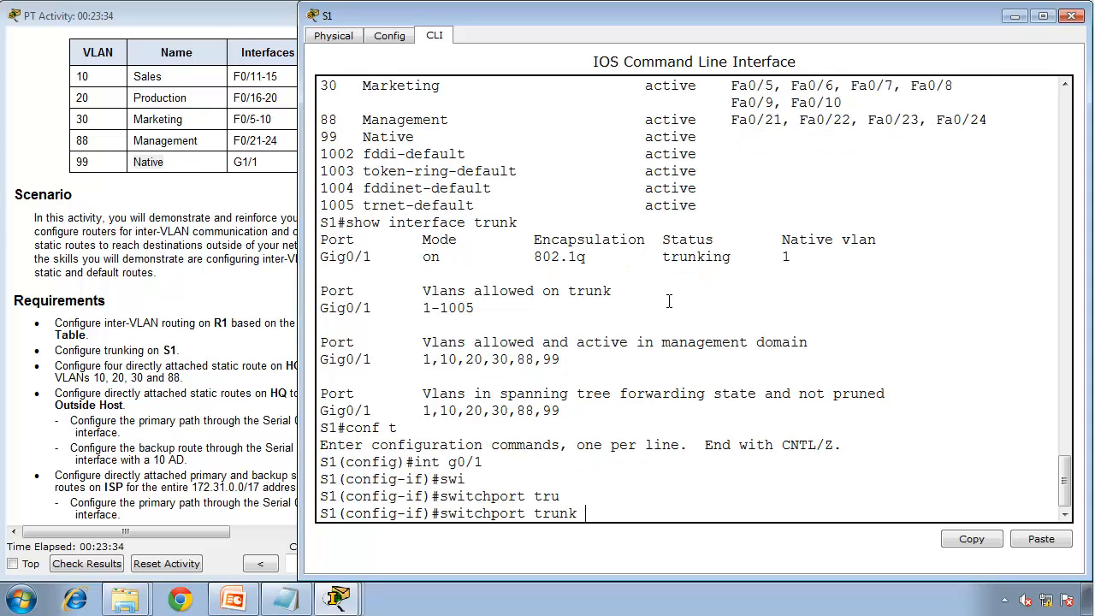
text(nat)
key(Tab)
text(vl)
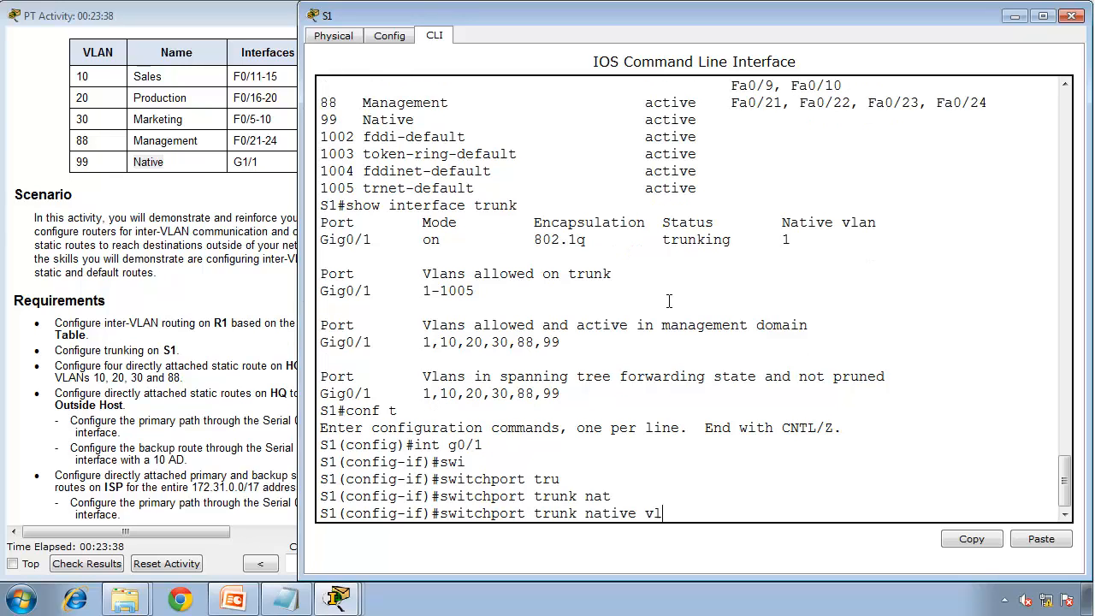
text(an 99)
key(Return)
text(end)
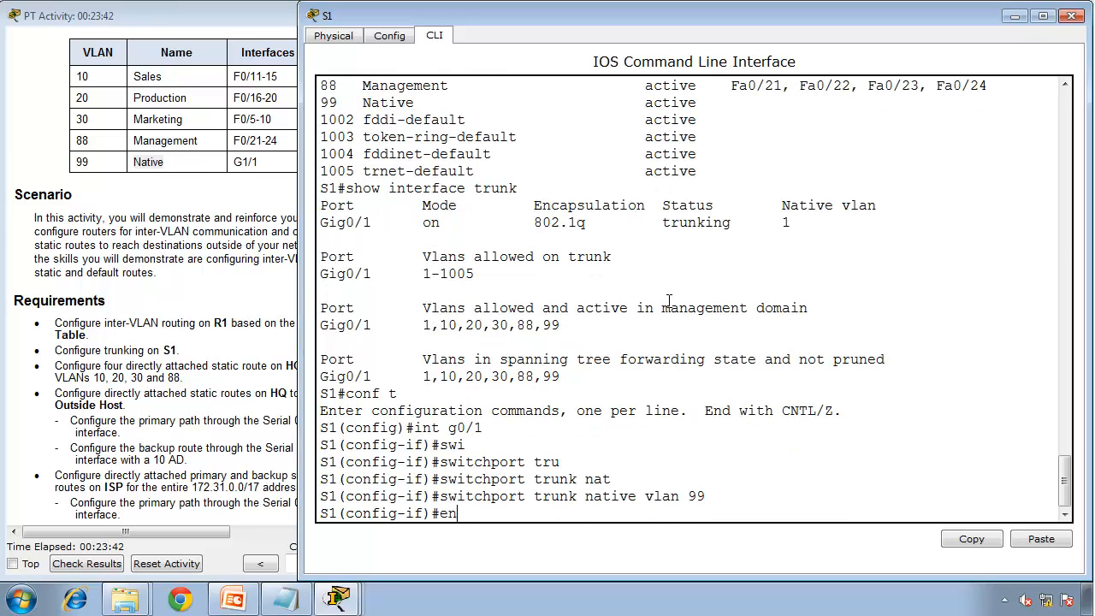
key(Return)
key(Return)
- Run "show interface trunk" on S1 and check the Gig0/1 native VLAN and the activity's completion score
text(show interface run)
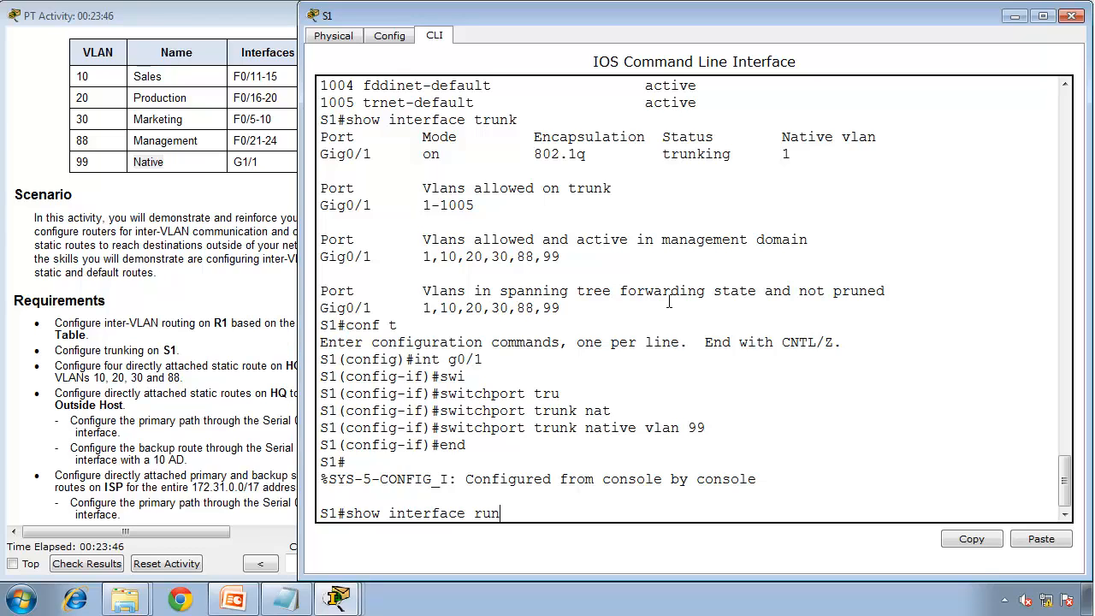
key(BackSpace)
key(BackSpace)
text(trunk)
key(Return)
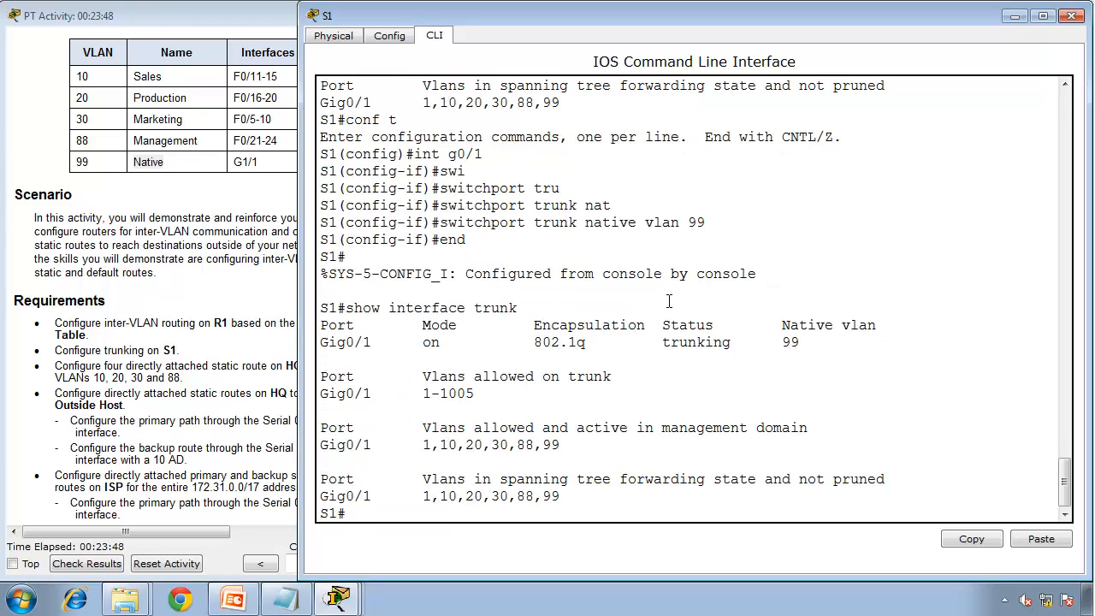
double_click(789, 342)
click(199, 349)
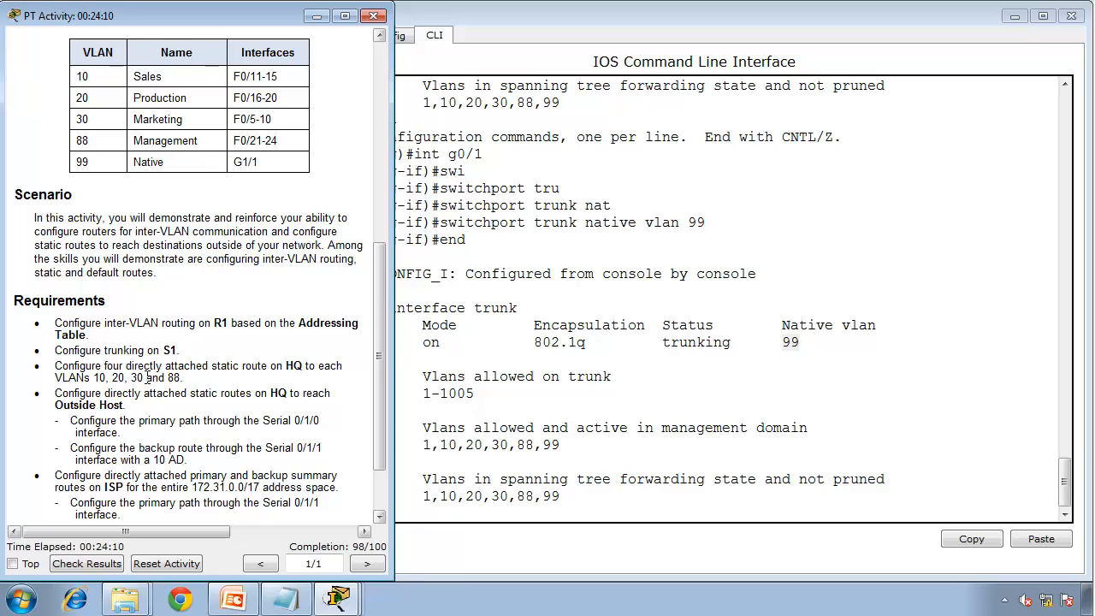
- Save S1's running-config to startup-config, accepting the default destination filename
click(469, 426)
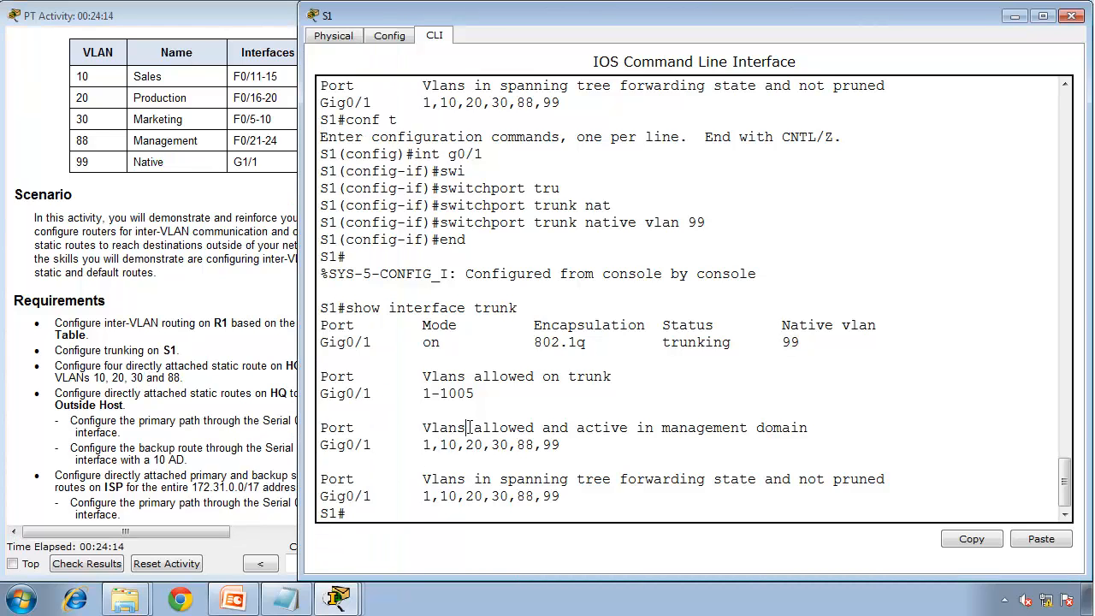
text(copy runn)
key(Tab)
text(st)
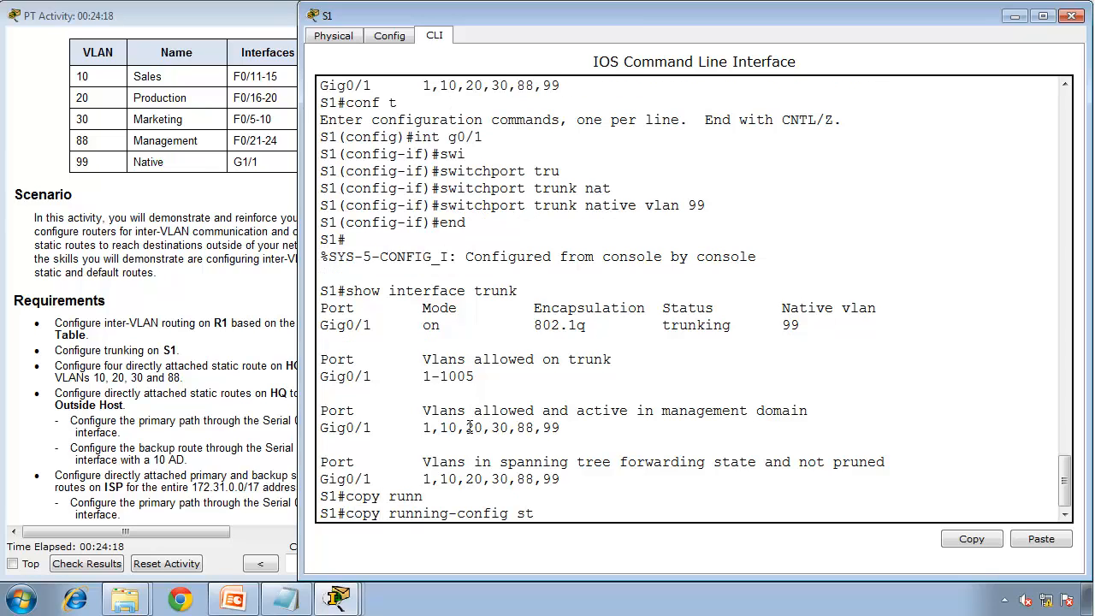
text(a)
key(Tab)
key(Return)
key(Return)
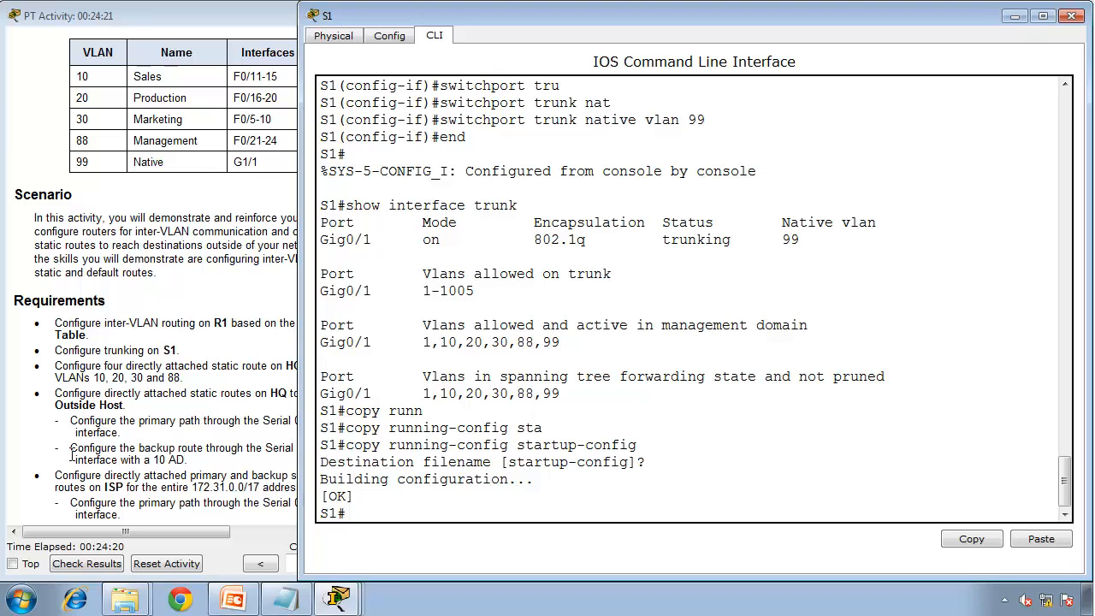
- Switch to R1's CLI, leave configuration mode and save the configuration with "copy run start"
click(137, 440)
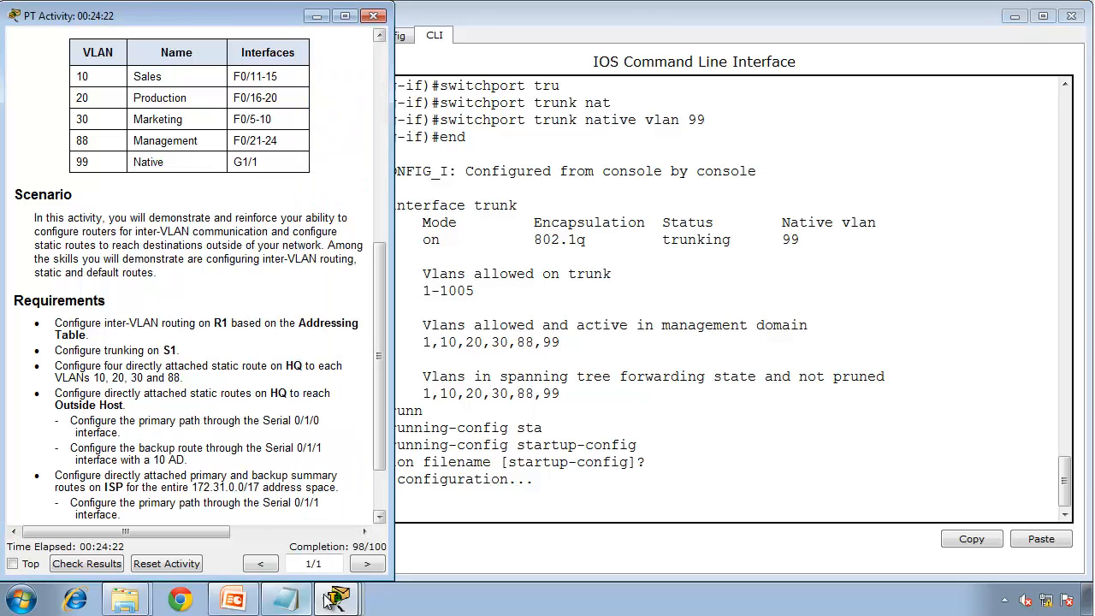
mouse_move(333, 599)
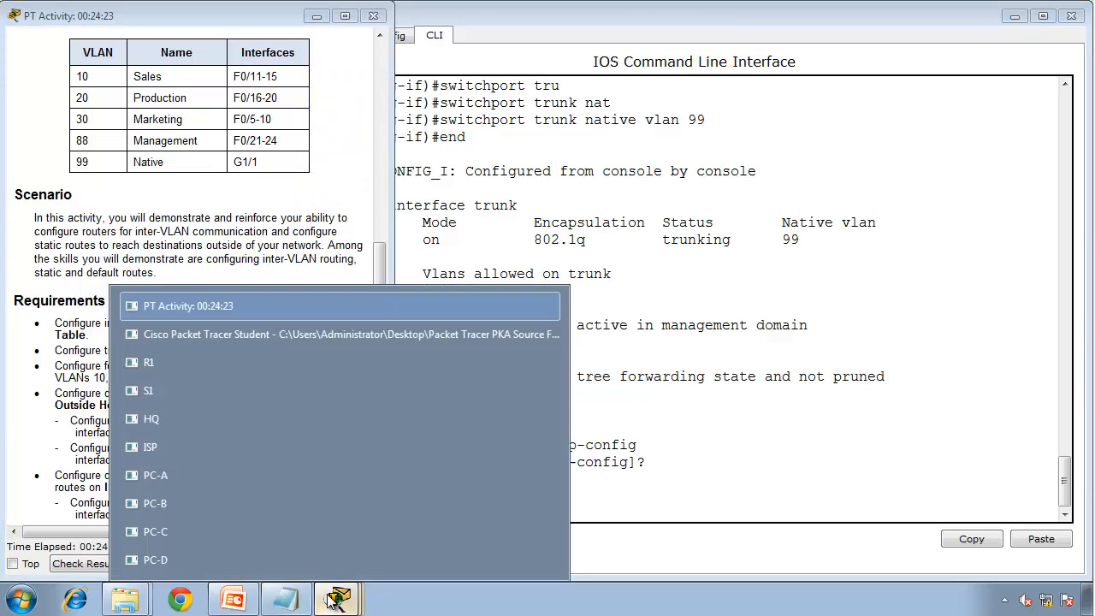
click(227, 367)
text(end)
key(Return)
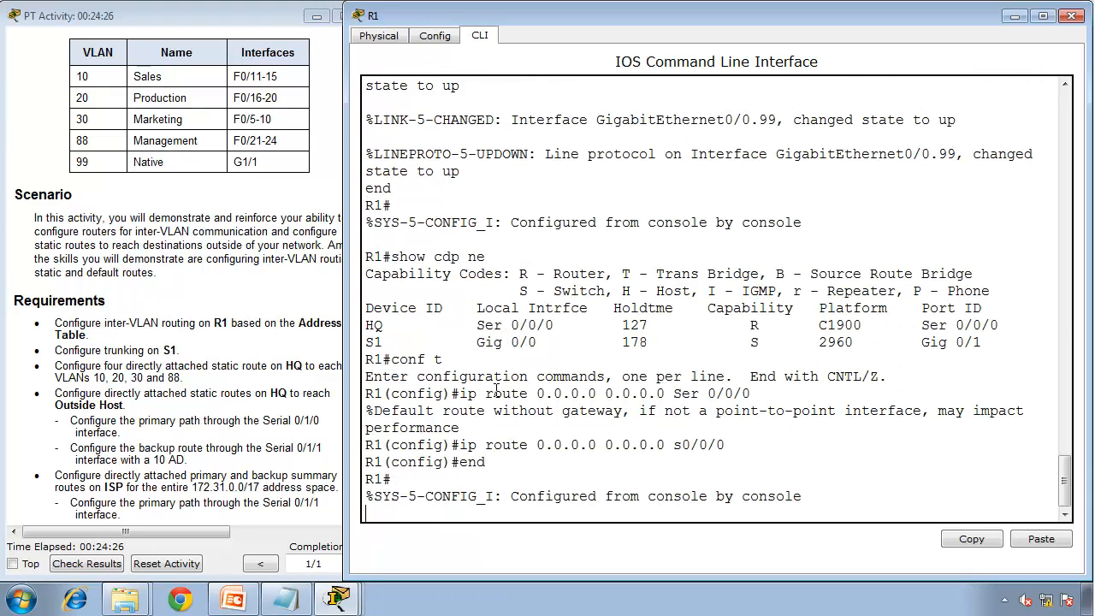
key(Return)
text(copy run )
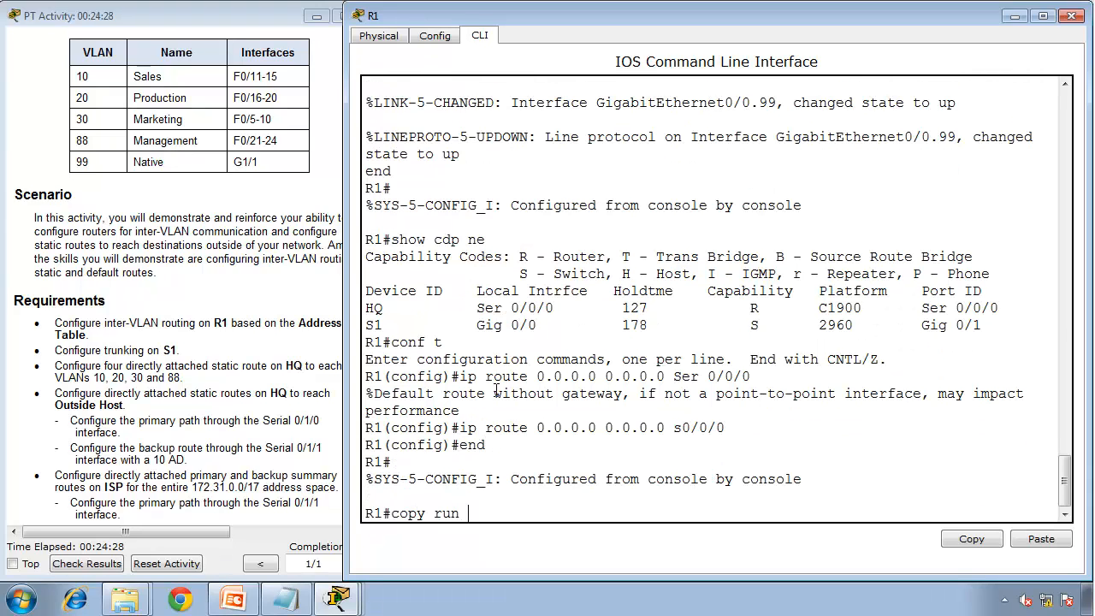
text(start)
key(Return)
key(Return)
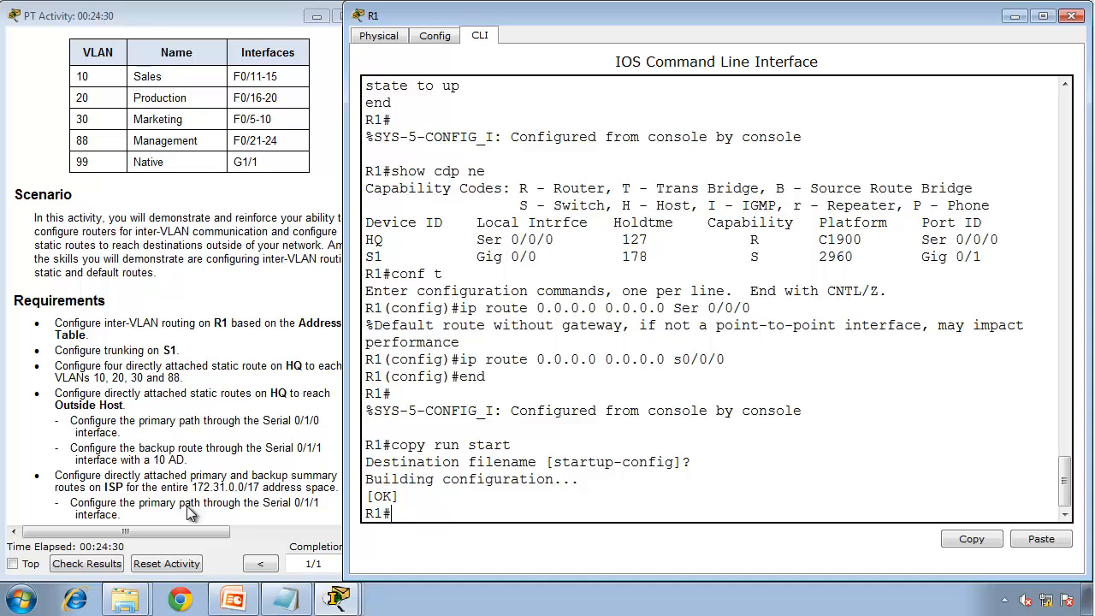
- Switch to HQ's CLI, end configuration mode and save its running configuration to startup-config
click(337, 599)
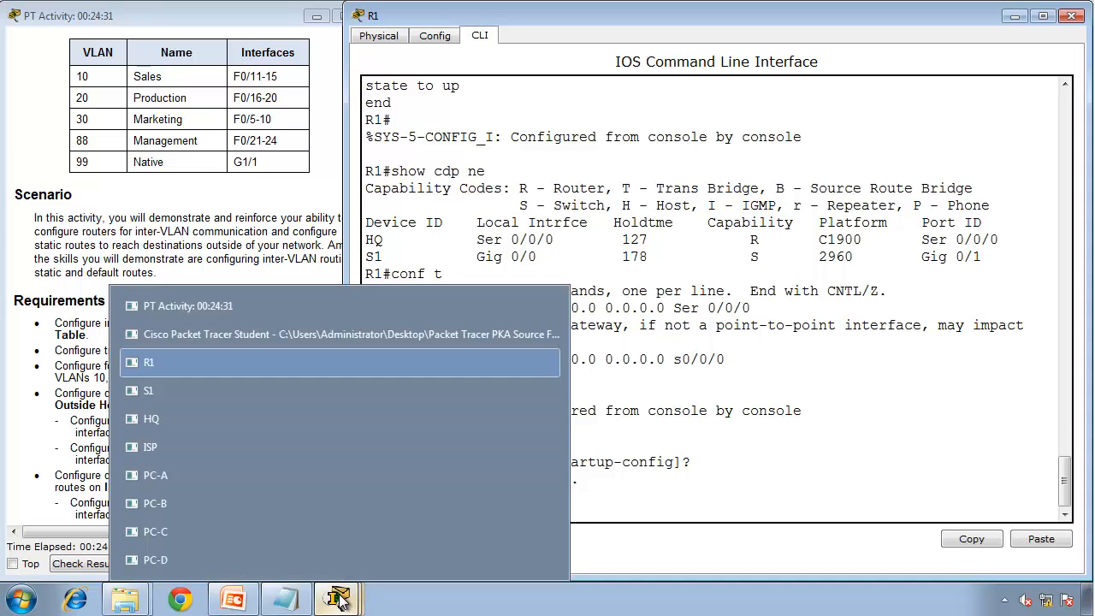
click(218, 420)
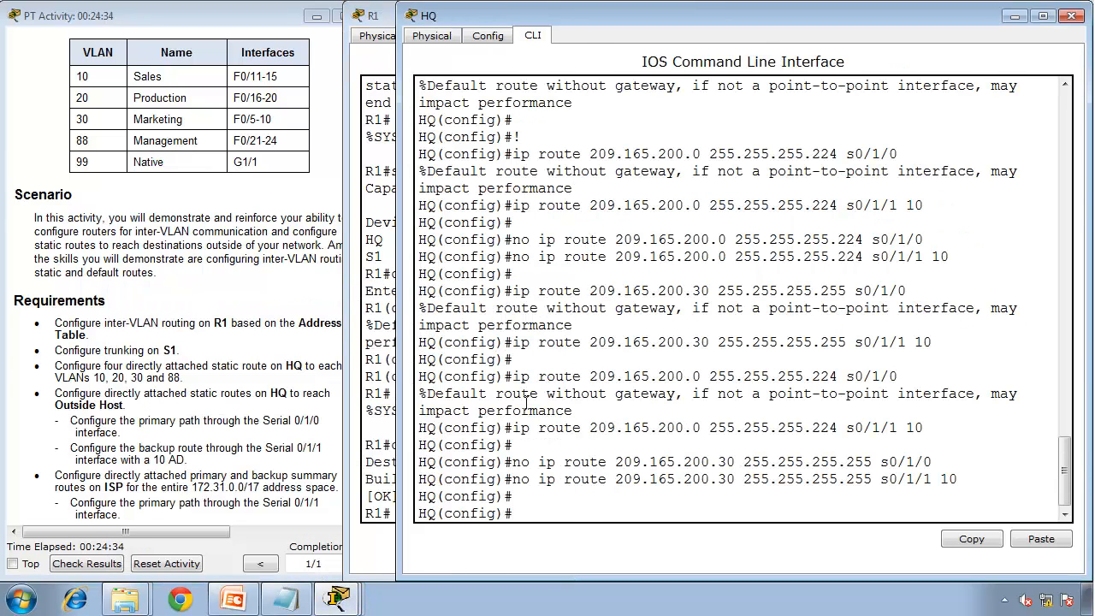
text(end)
key(Return)
text(copy)
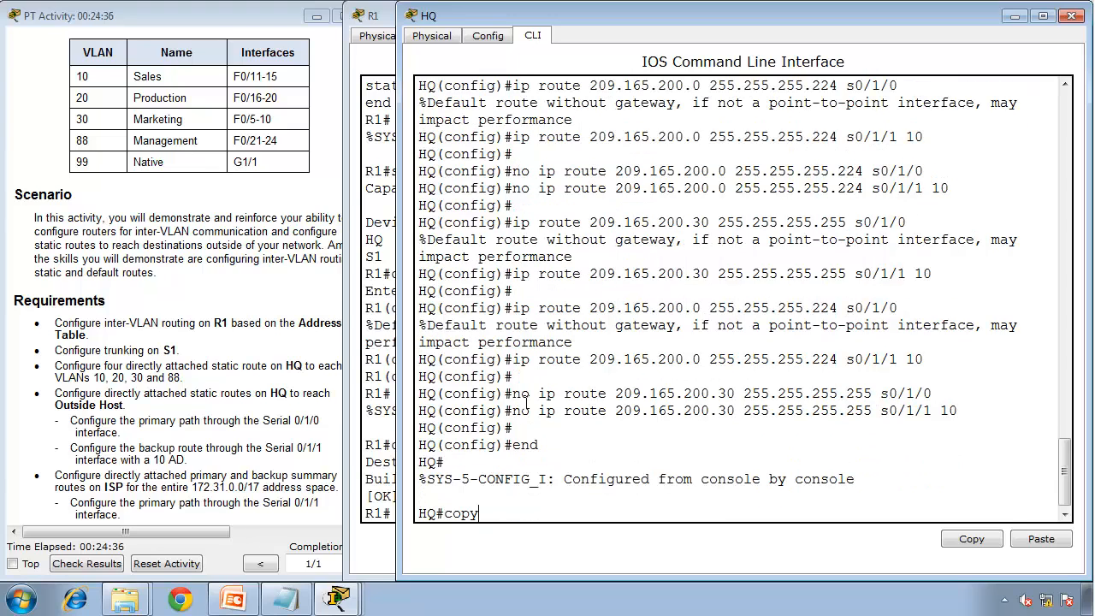
text( run start)
key(Return)
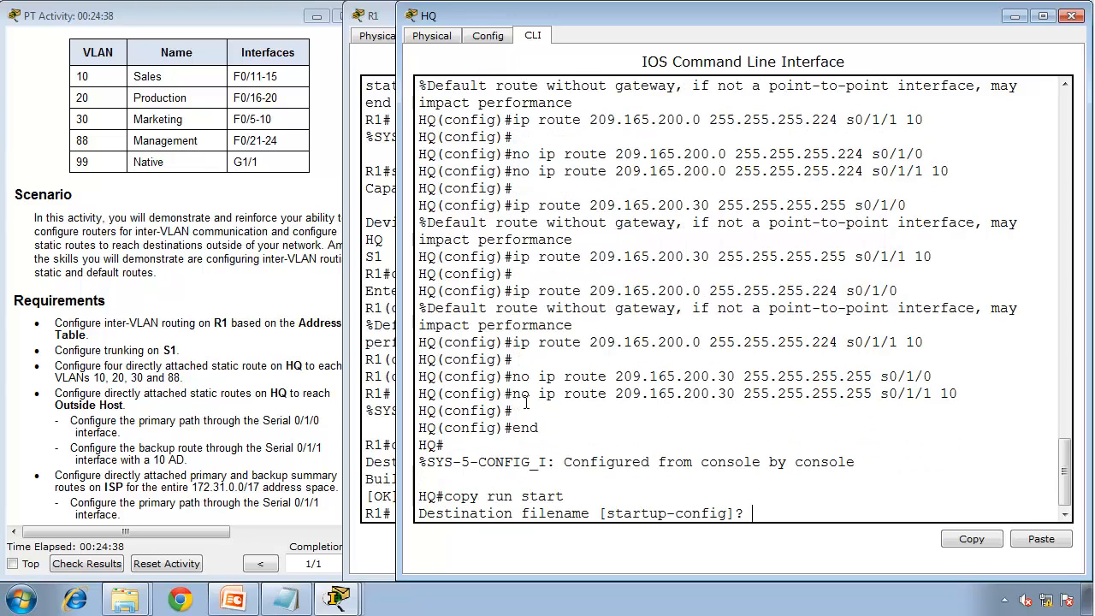
key(Return)
key(Return)
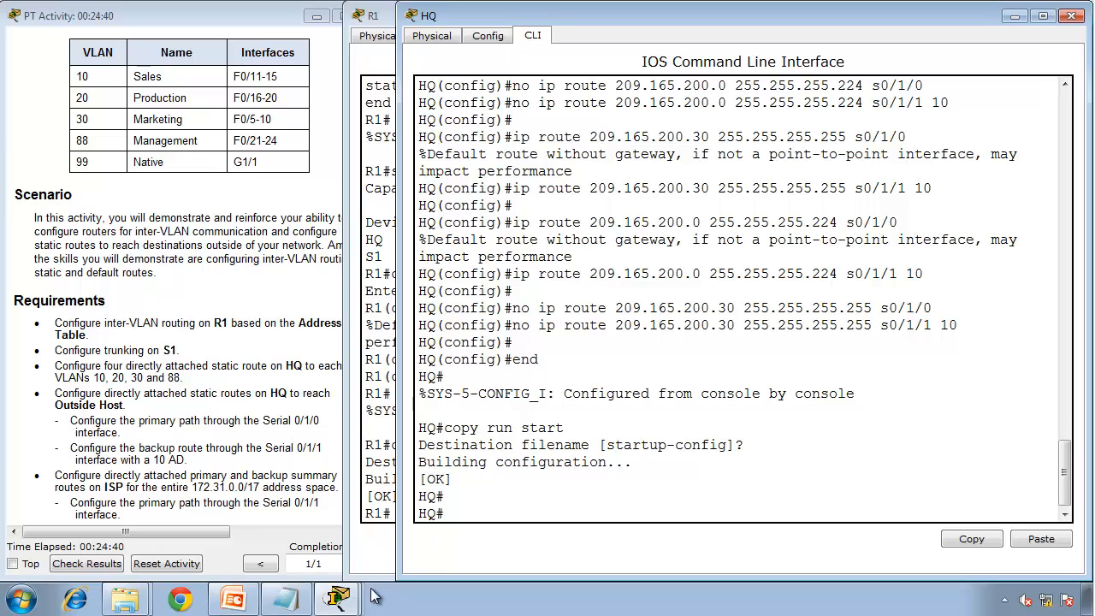
- Bring up the ISP router's CLI, exit configuration mode and copy its running configuration to the startup configuration
mouse_move(338, 597)
click(241, 441)
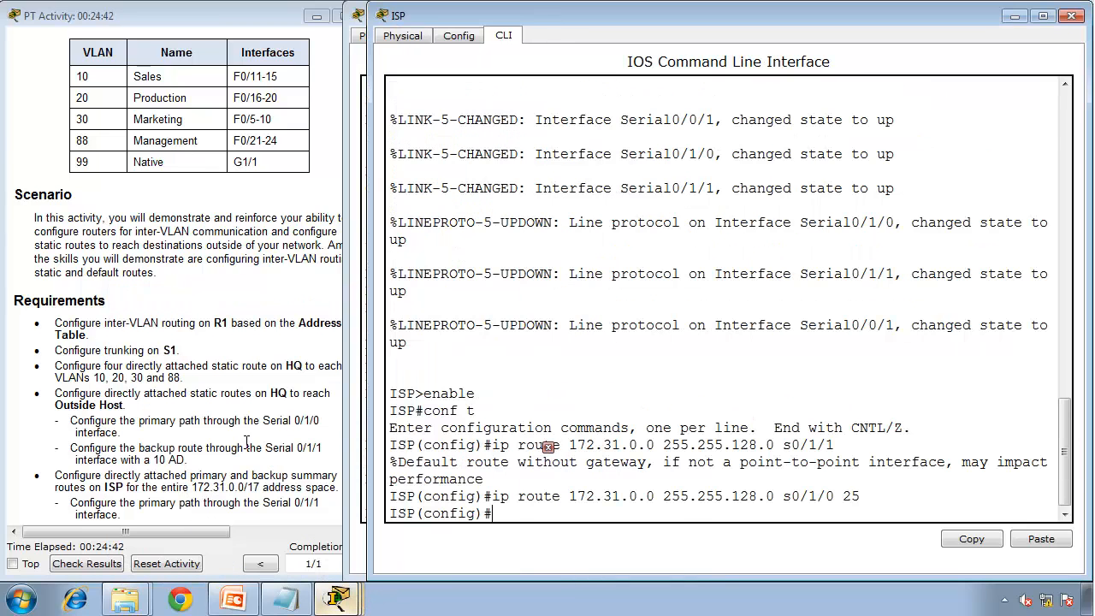
text(end)
key(Return)
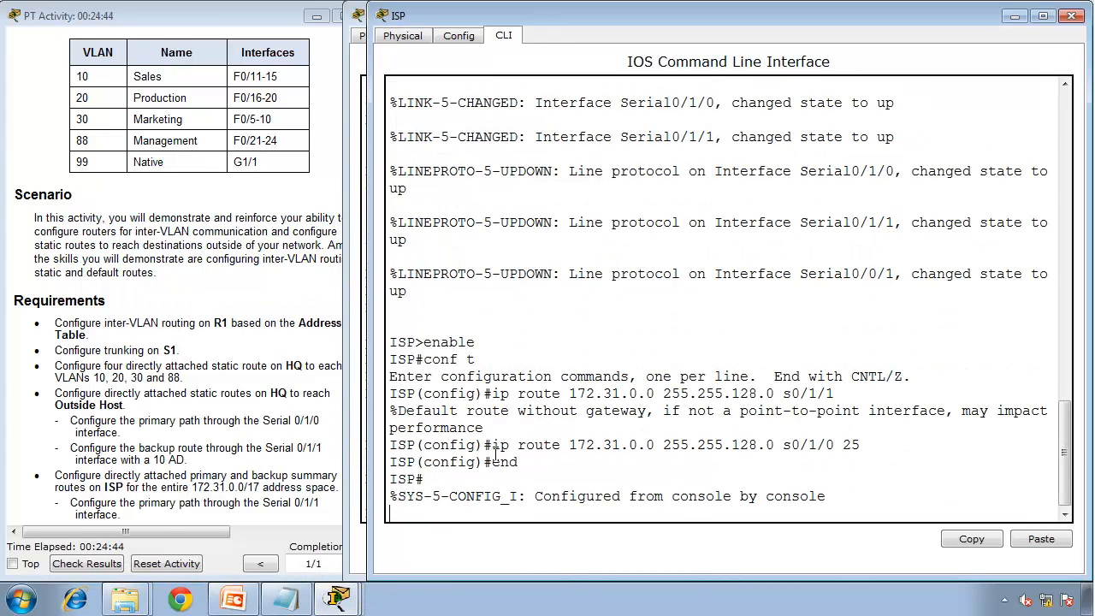
key(Return)
text(copy)
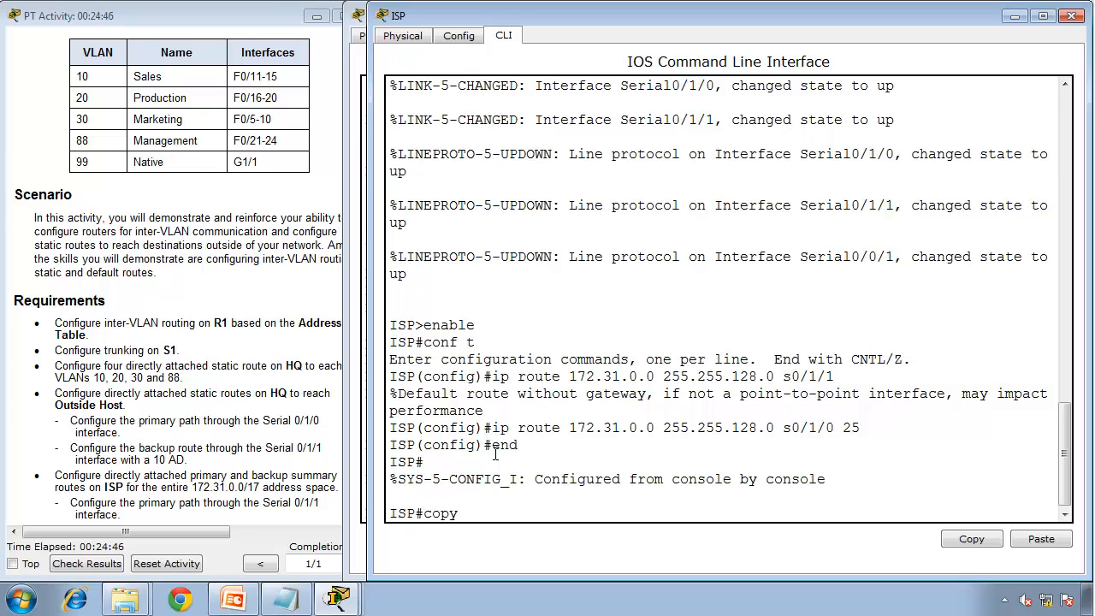
text( run stat)
key(Return)
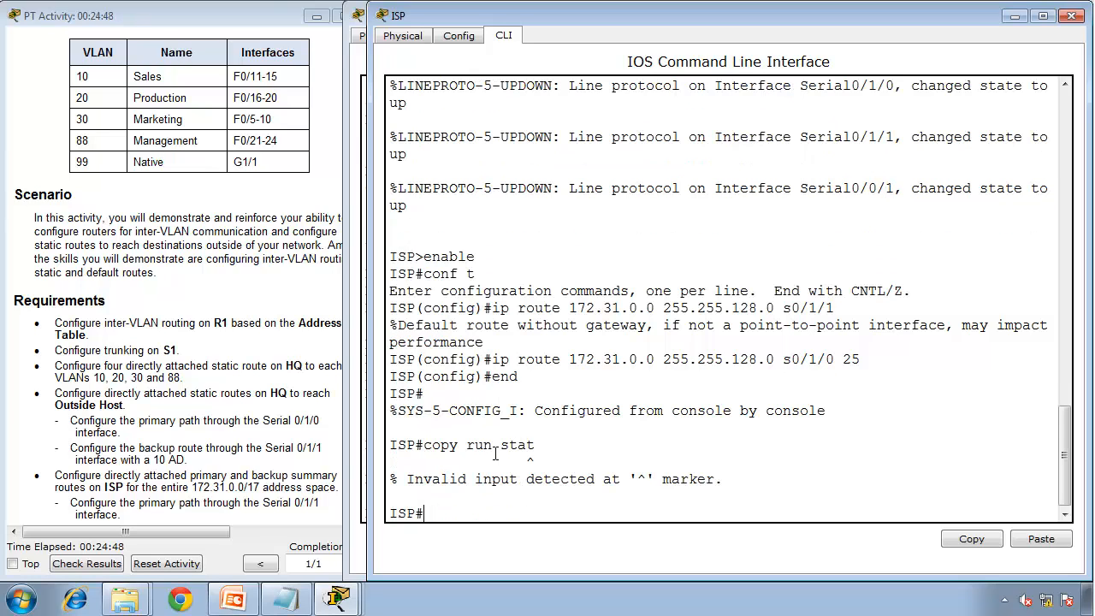
key(Up)
key(Return)
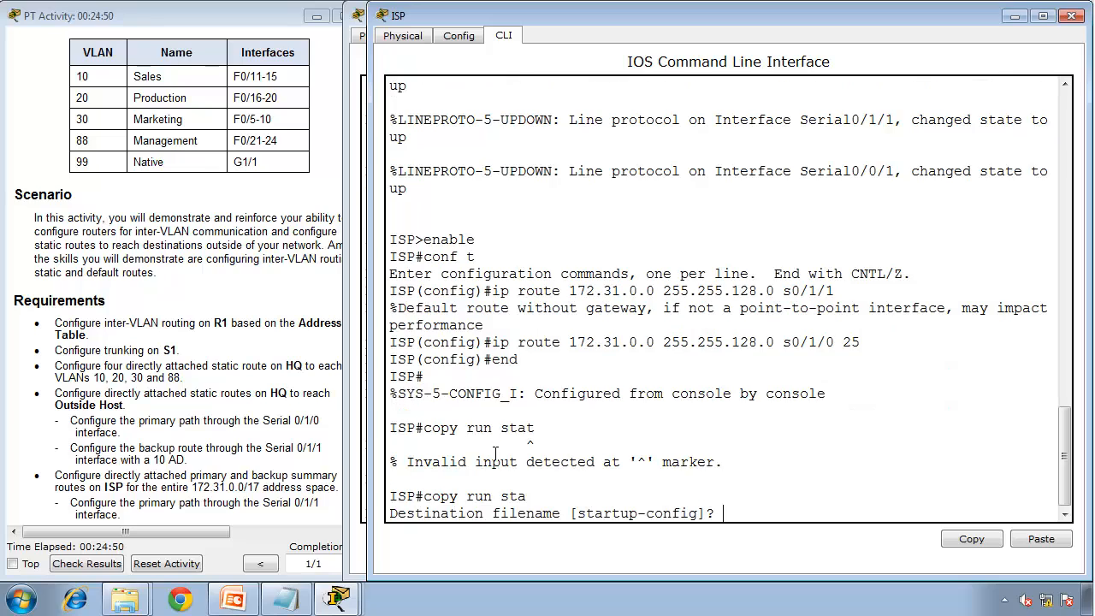
key(Return)
- Bring the VLAN table into view in the activity instructions and enter global configuration mode on R1
click(169, 447)
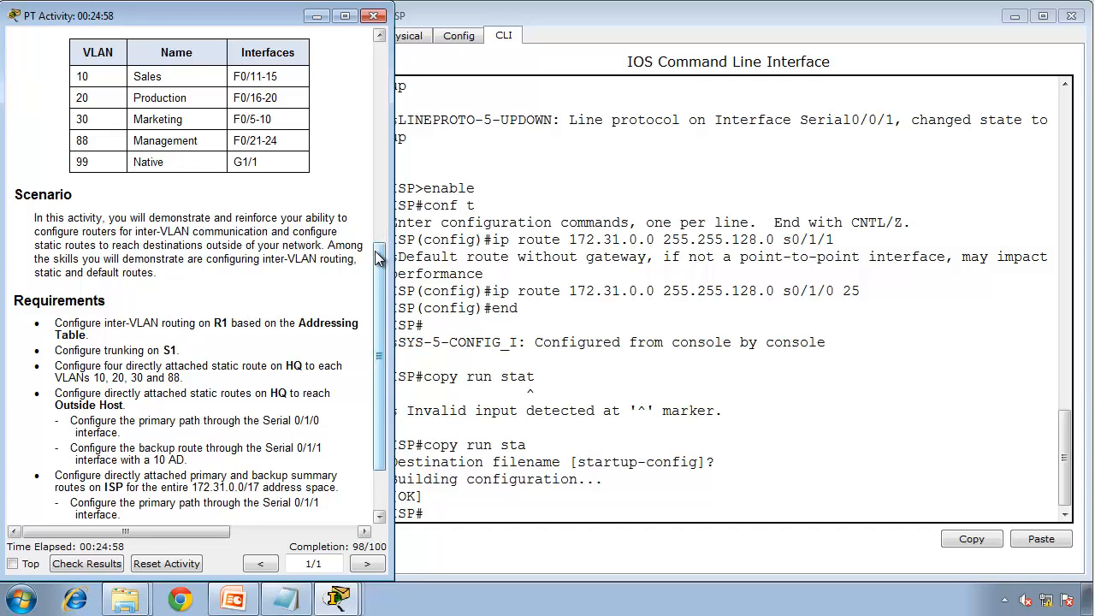
drag(379, 259, 399, 196)
click(566, 292)
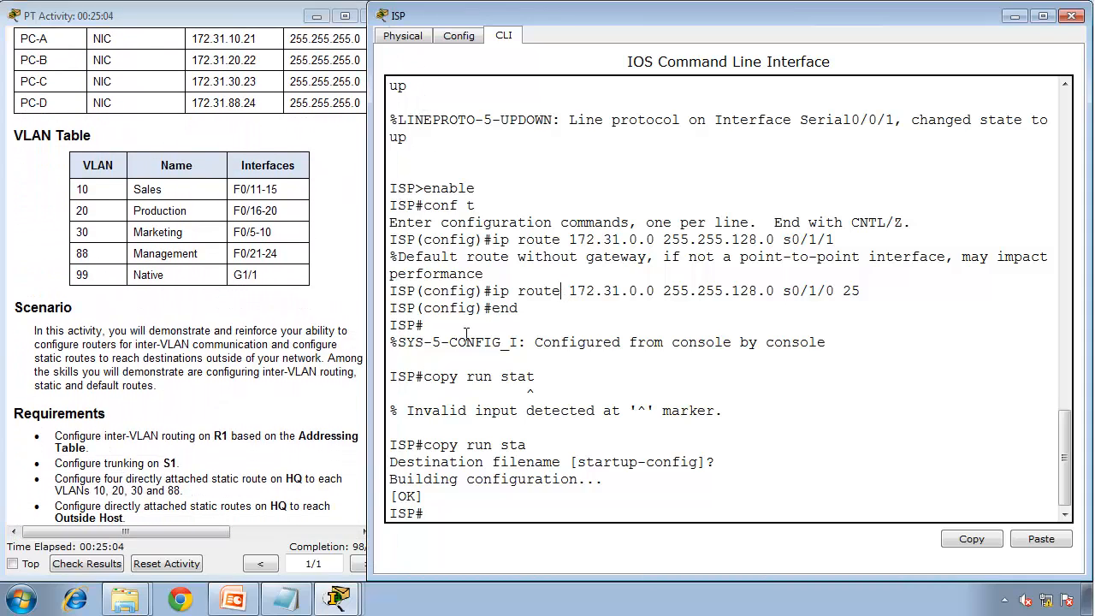
click(337, 599)
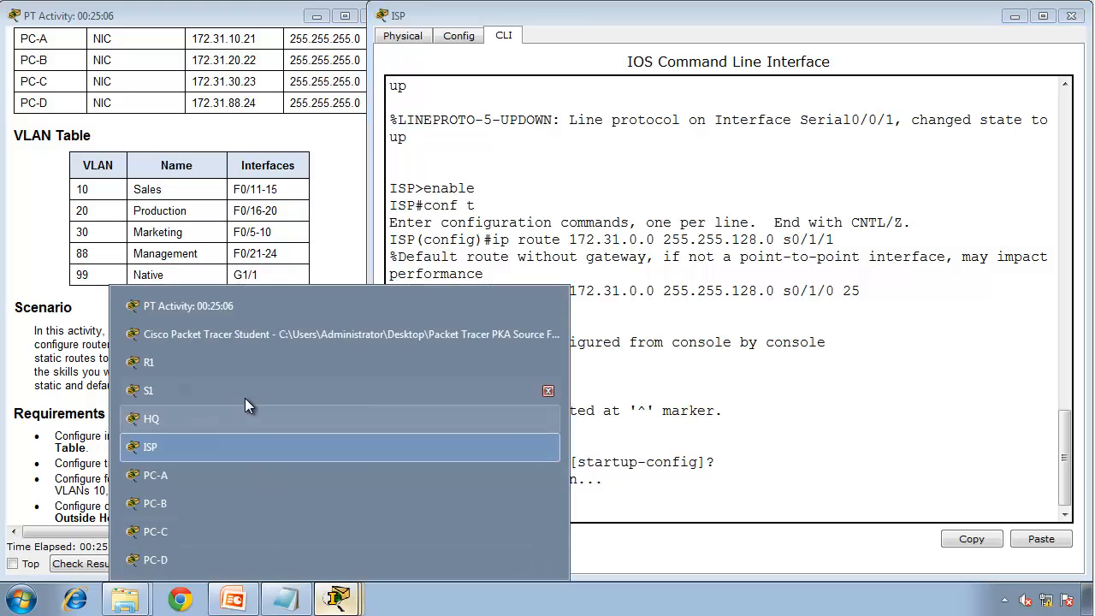
click(273, 362)
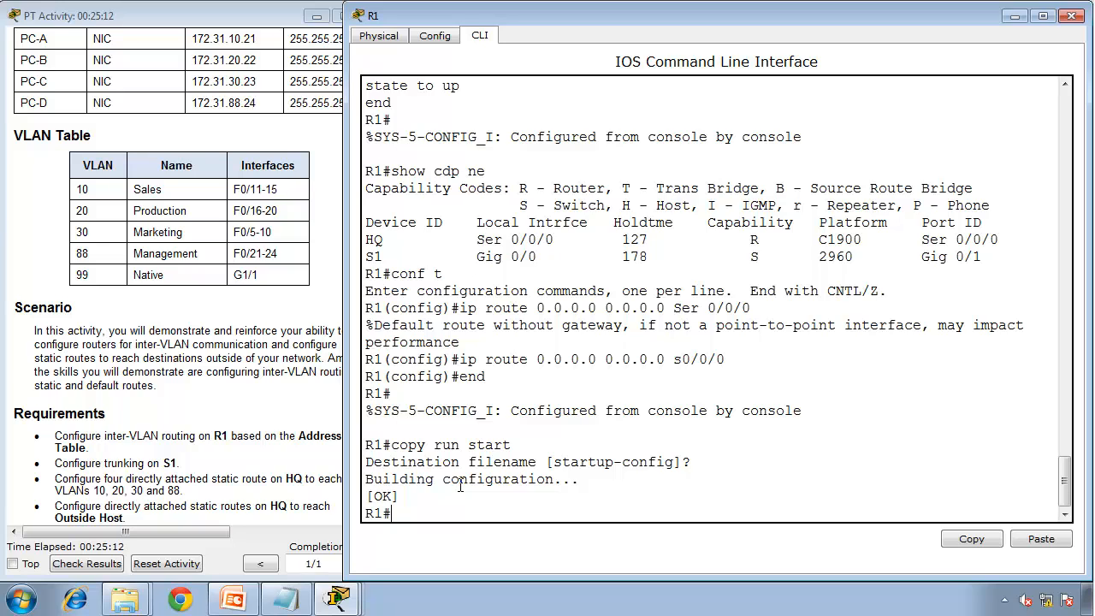
text(conf t)
key(Return)
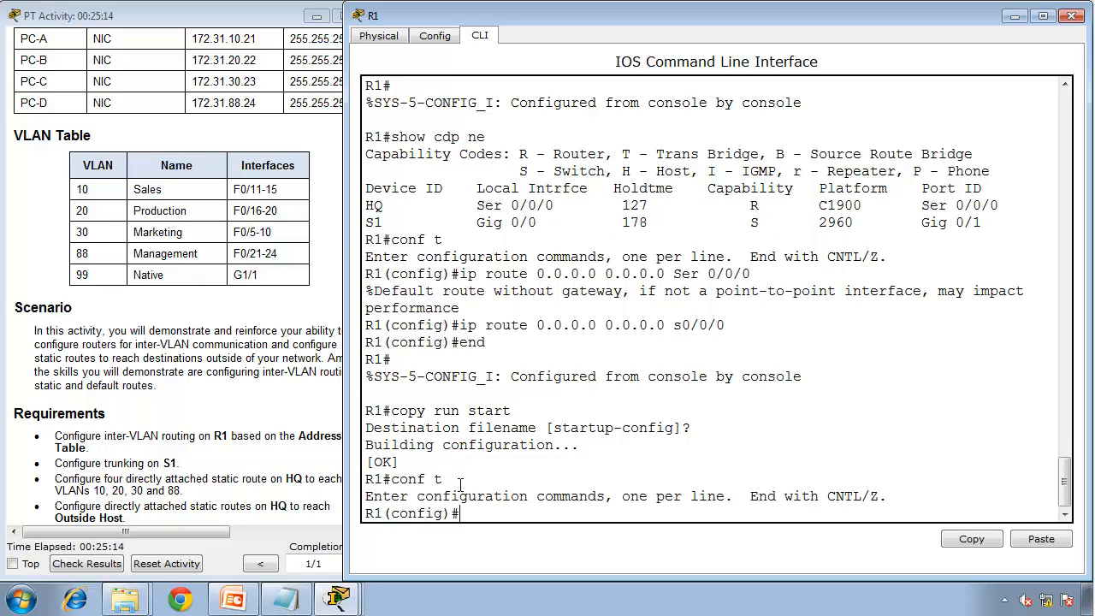
- Set the description of R1's subinterface g0/0.10 to Sales
text(int g0/0.10)
key(Return)
text(des)
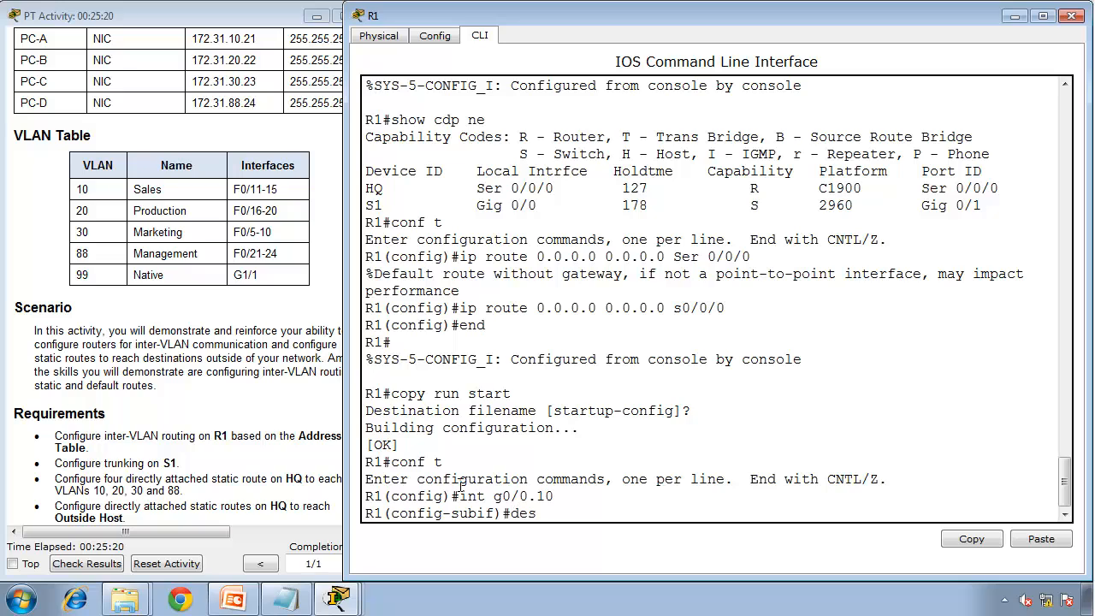
text(c Sales)
key(Return)
- Set the description of R1's subinterface g0/0.20 to Production
text(int g)
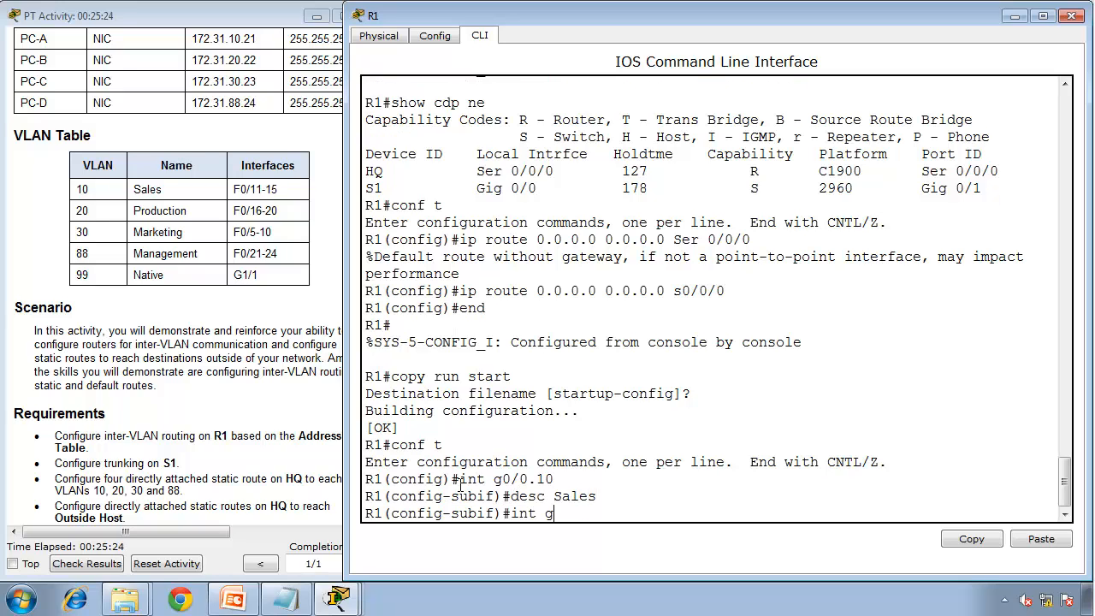
text(0/0.20)
key(Return)
text(des P)
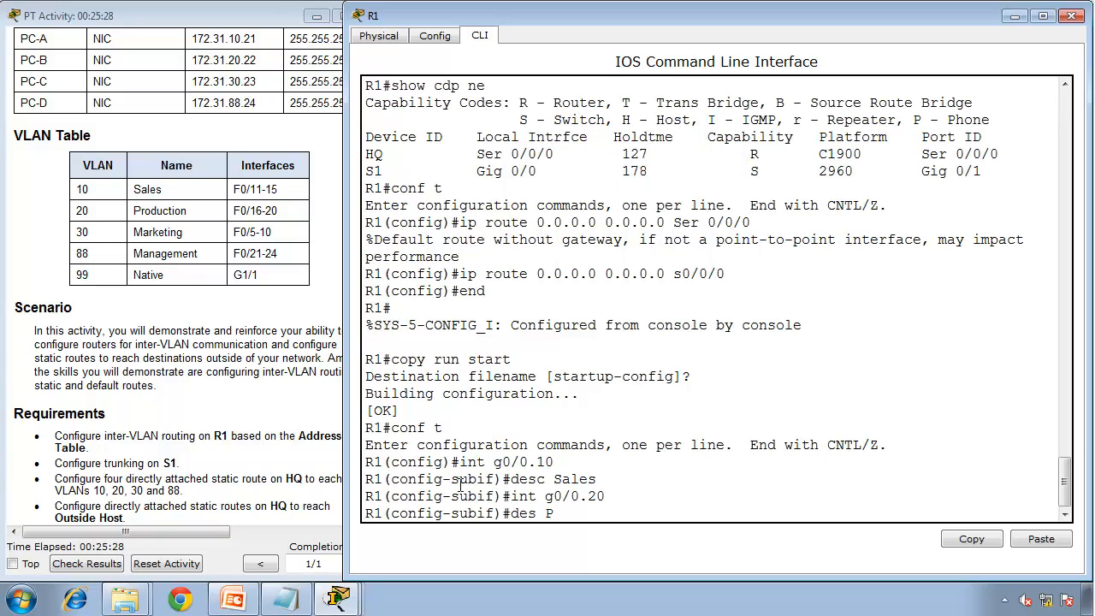
text(roduction)
key(Return)
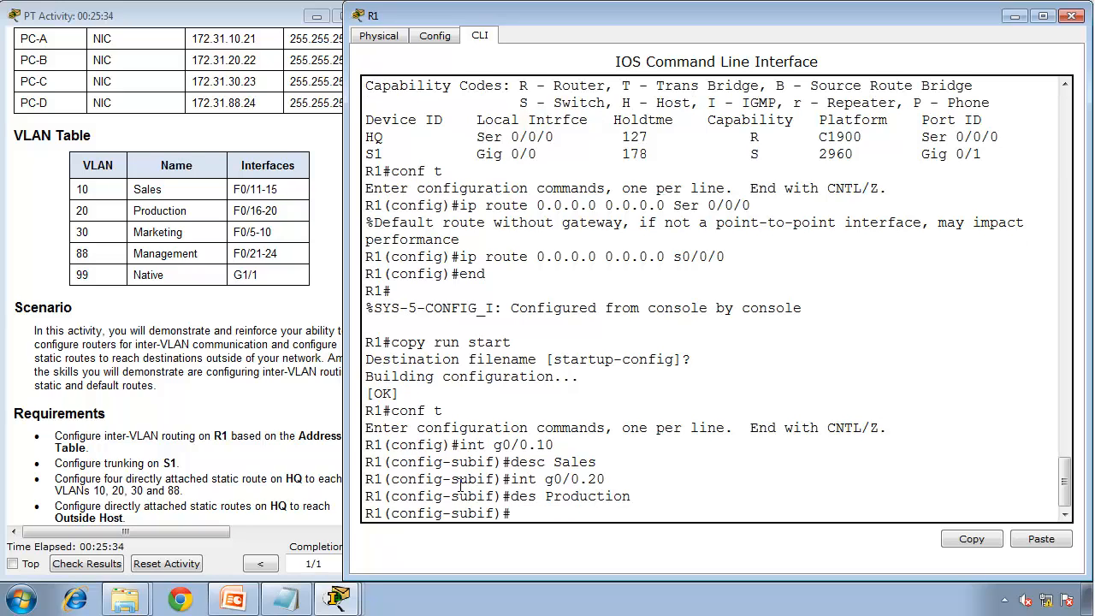
- Set the description of R1's subinterface g0/0.30 to Marketing
text(int g0/0.30)
key(Return)
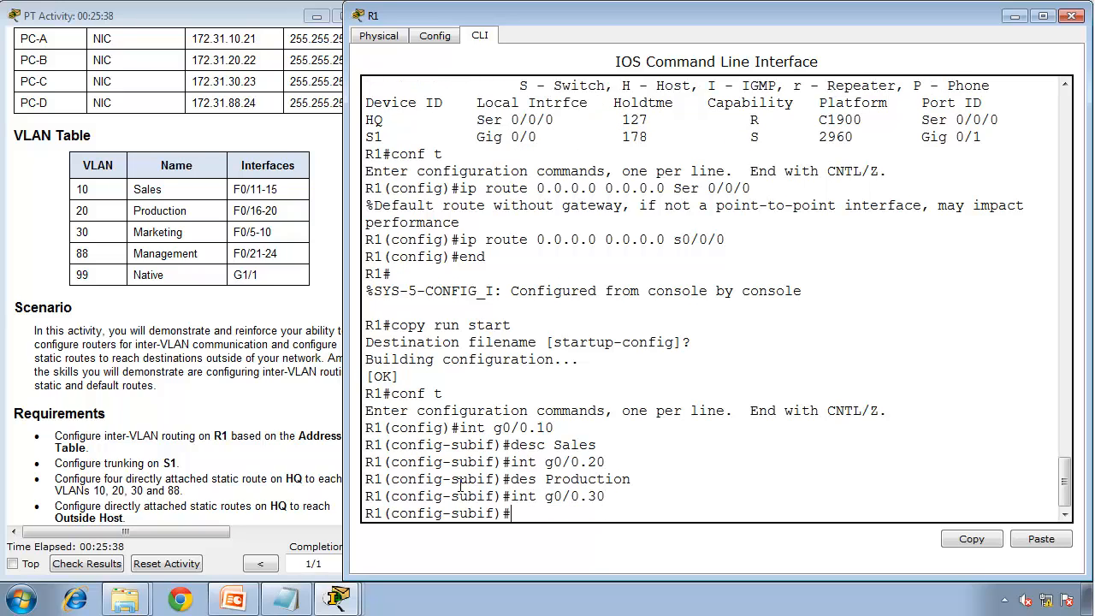
text(des Marketing)
key(Return)
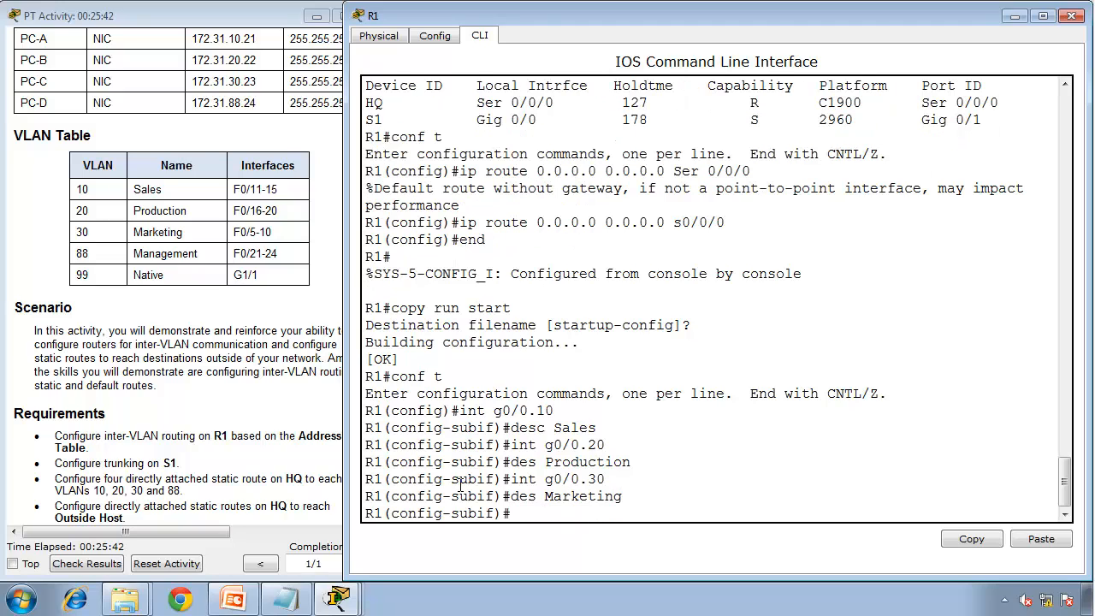
- Set the description of R1's subinterface g0/0.88 to Management
text(int g0/0.88)
key(Return)
text(des)
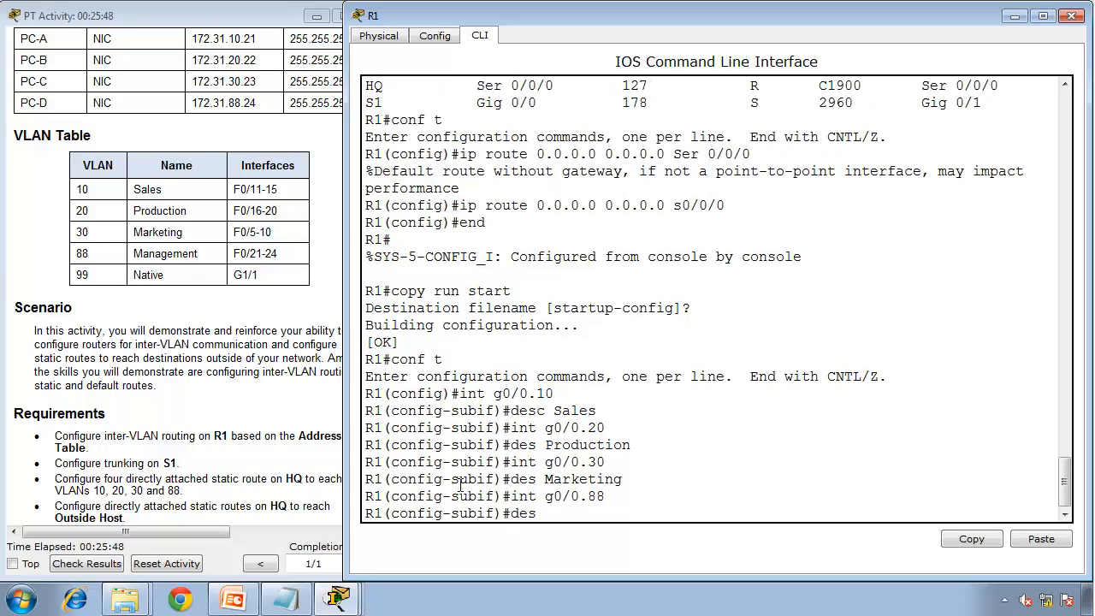
text( Management)
key(Return)
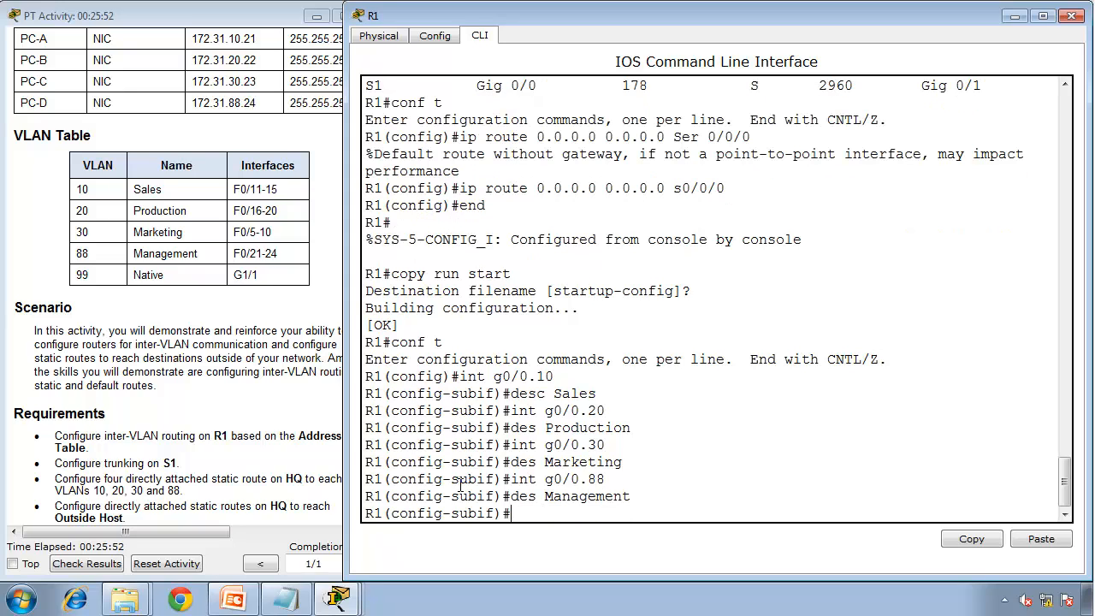
- Set the description of R1's subinterface g0/0.99 to Native and leave configuration mode
text(int g0/0.99)
key(Return)
text(des)
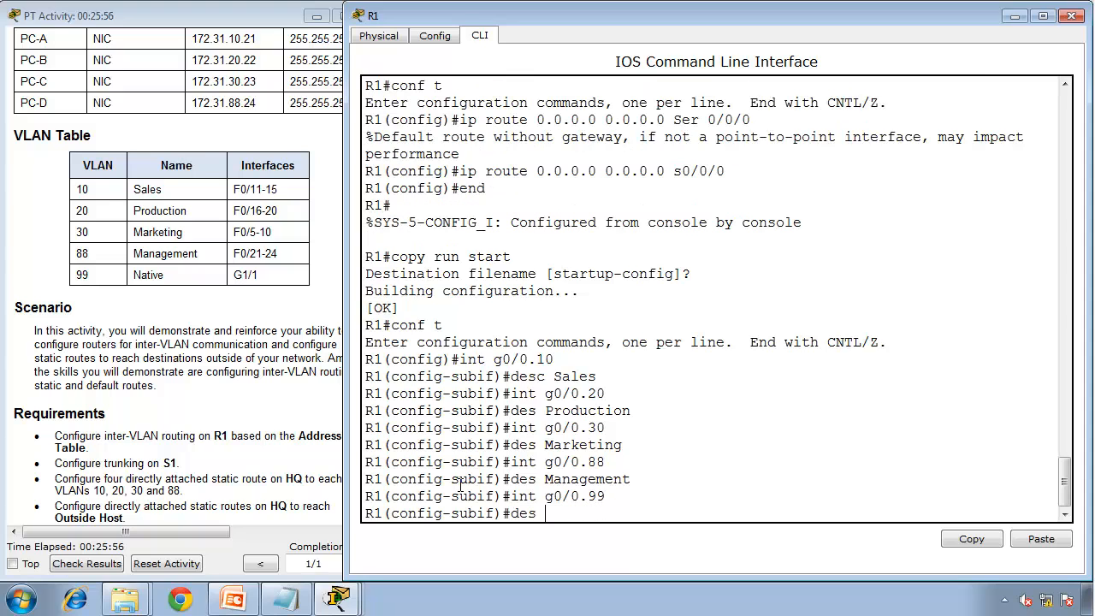
text( Native)
key(Return)
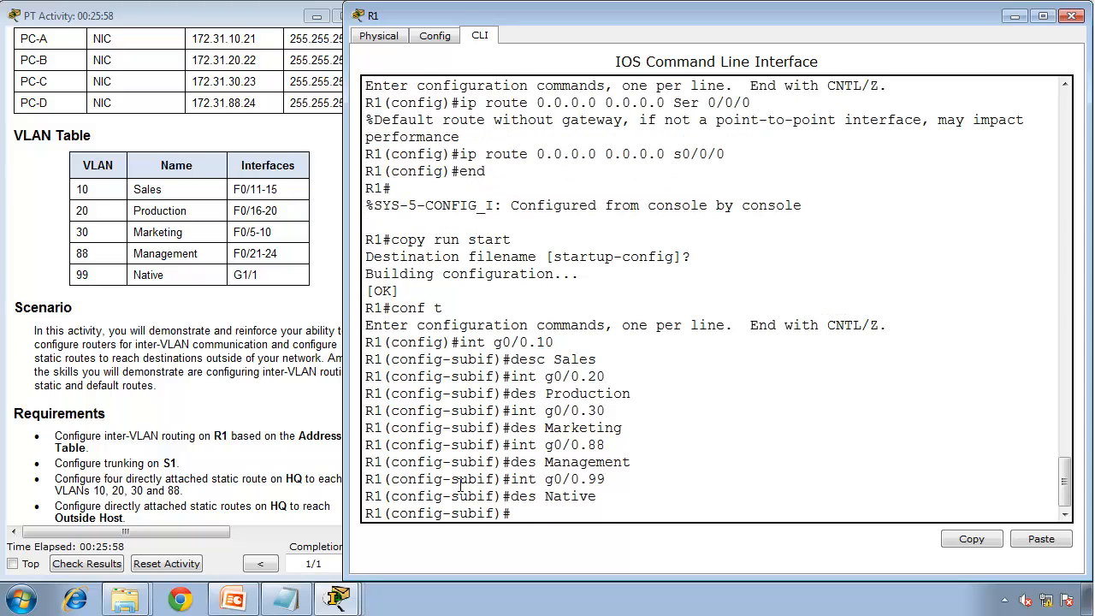
text(end)
key(Return)
key(alt+Tab)
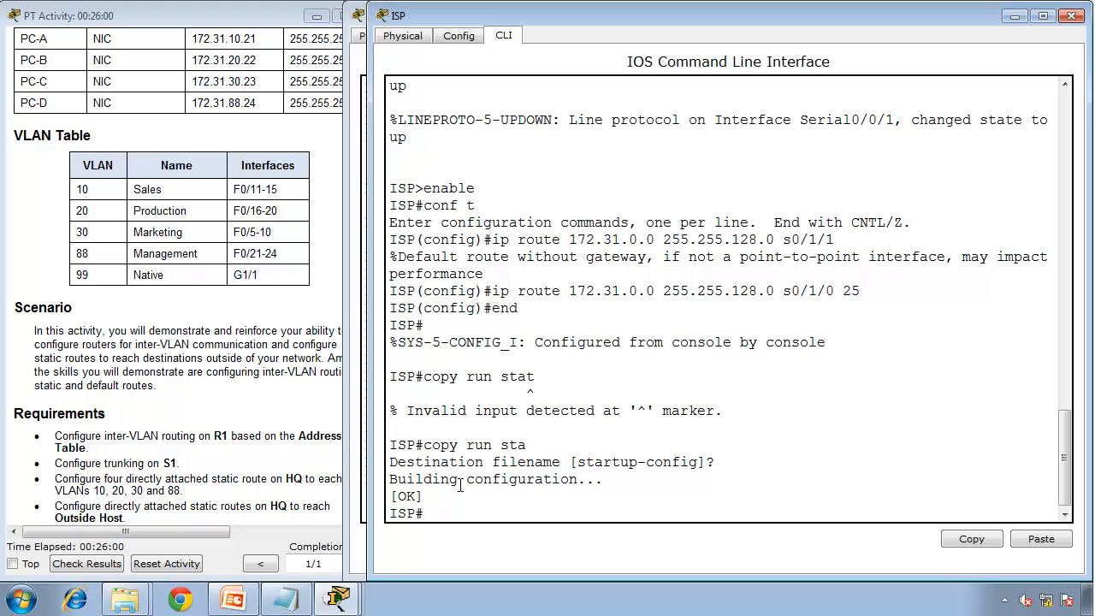
key(alt+Tab)
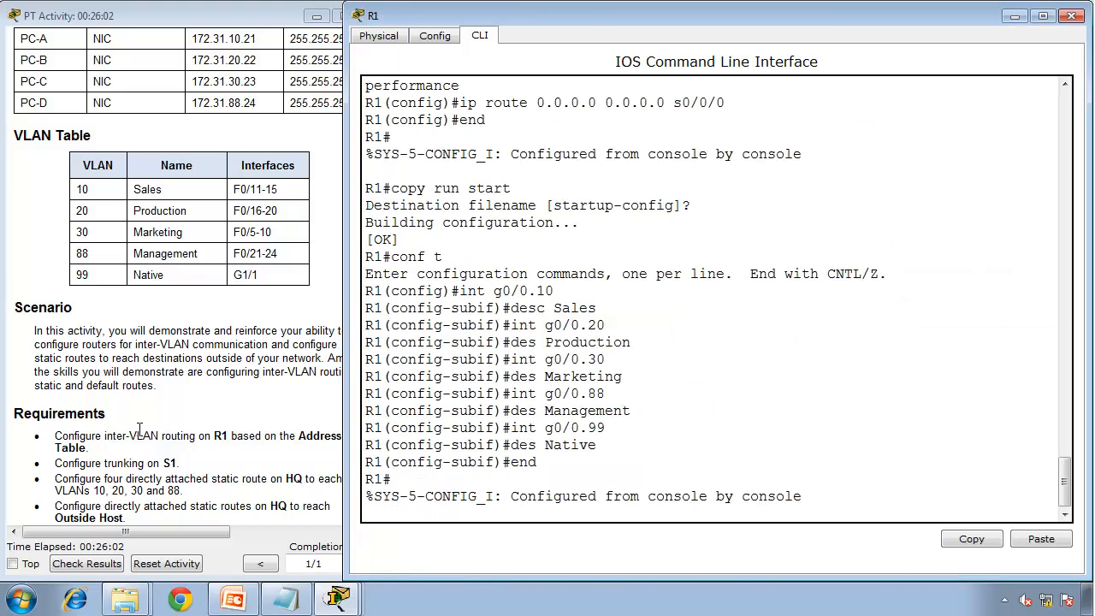
- Review the remaining activity requirements and compare them with R1's subinterface configuration and descriptions in Notepad
click(140, 429)
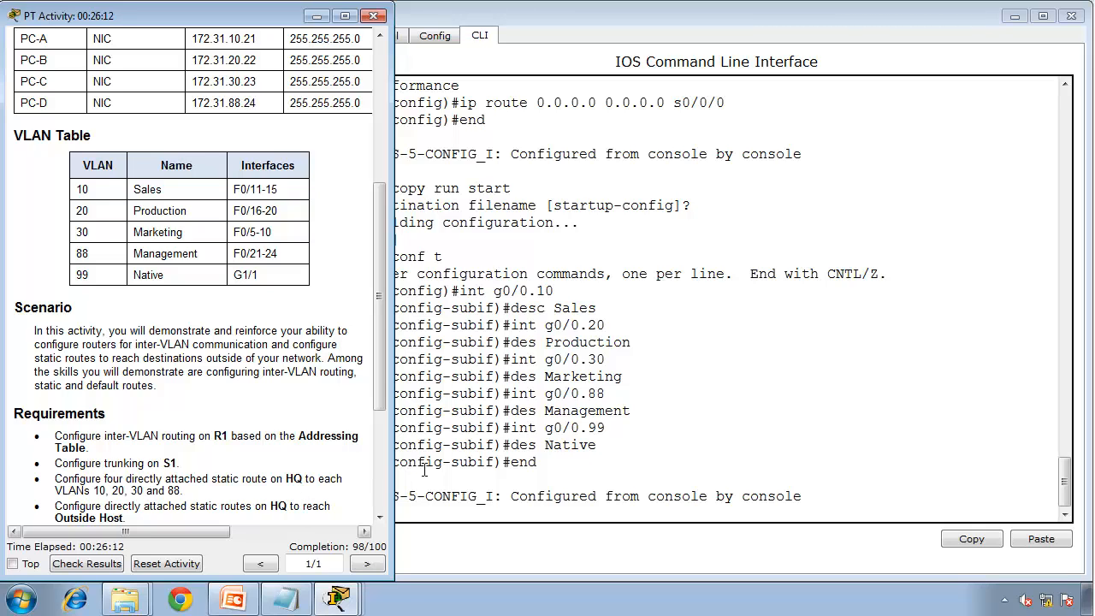
drag(379, 295, 375, 494)
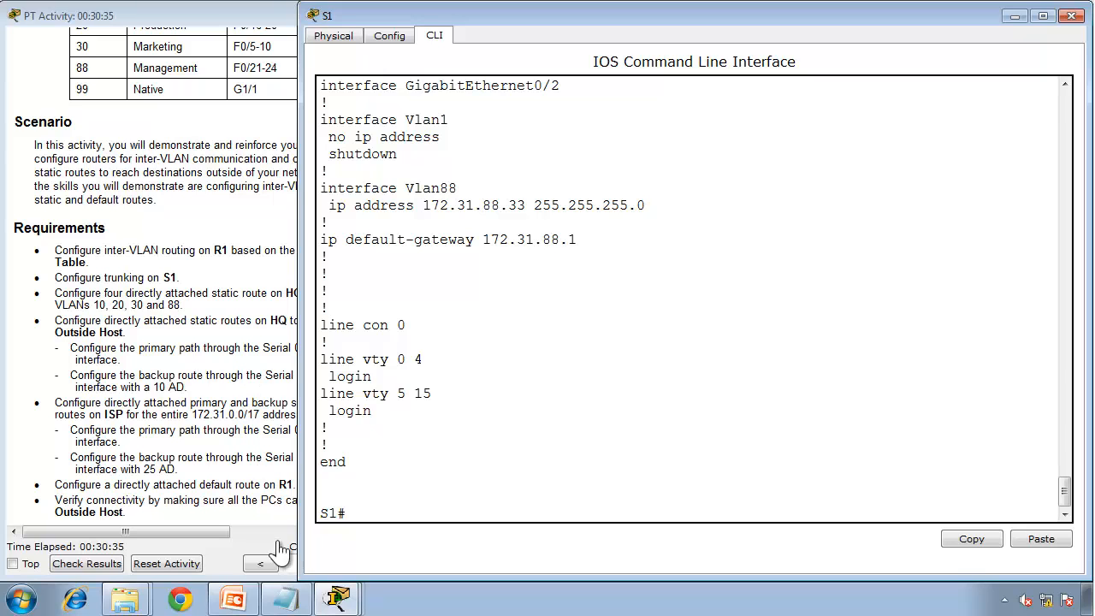
click(285, 599)
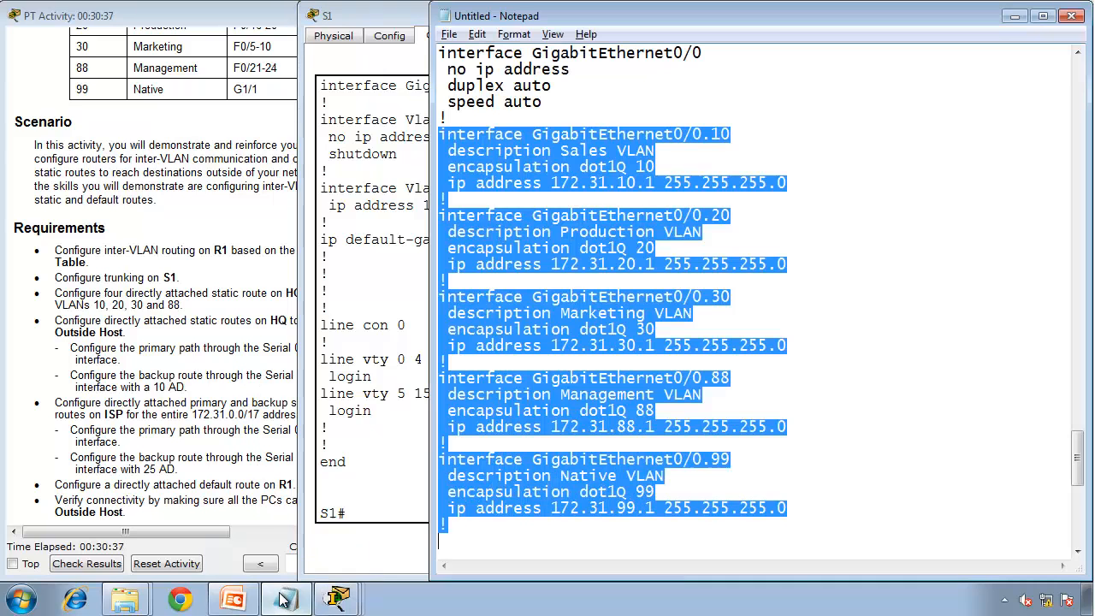
click(709, 259)
drag(704, 234, 569, 231)
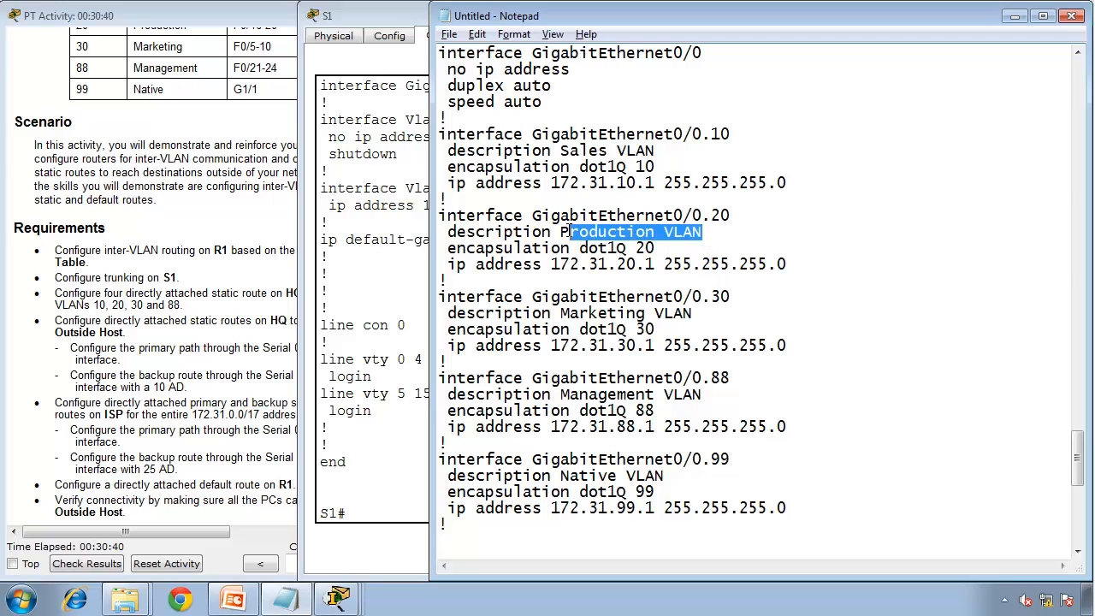
click(516, 491)
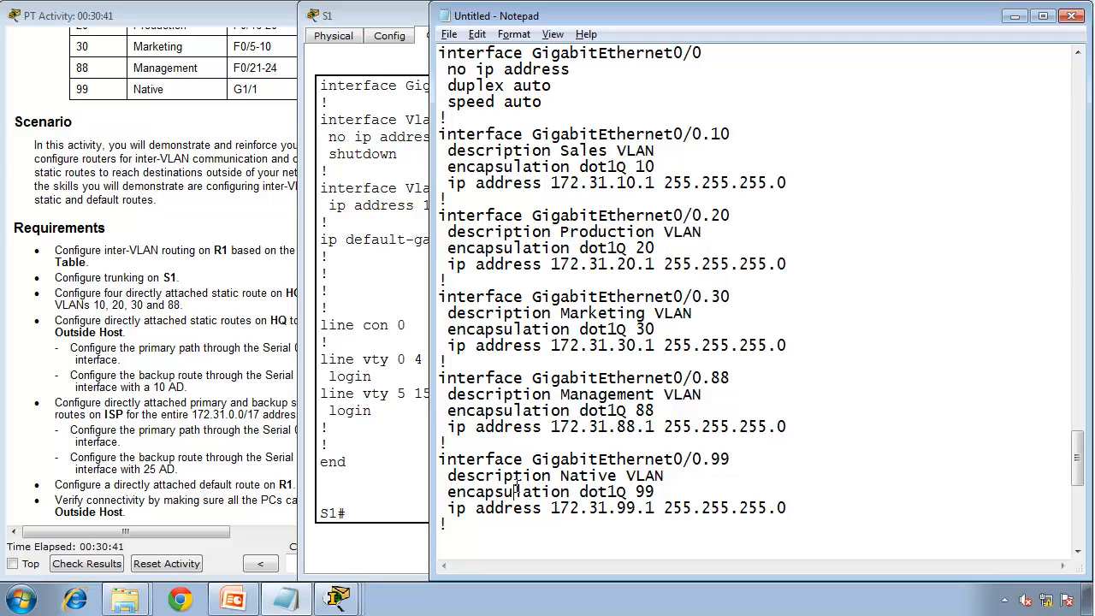
click(279, 485)
click(403, 442)
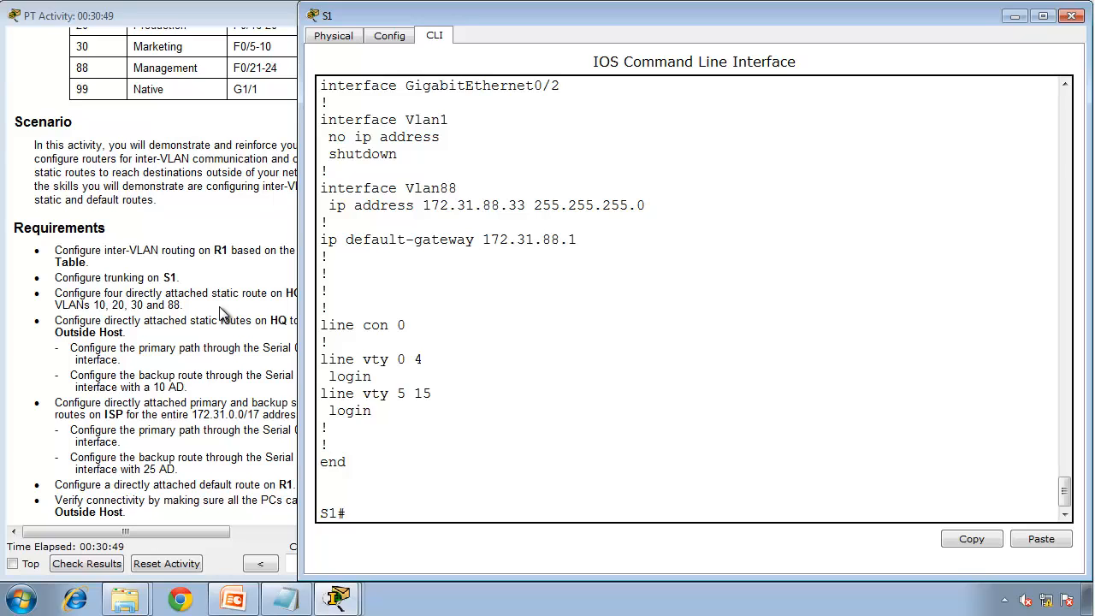
- Examine the GigabitEthernet0/1 trunk and native VLAN settings in S1's running configuration against the VLAN table
click(184, 317)
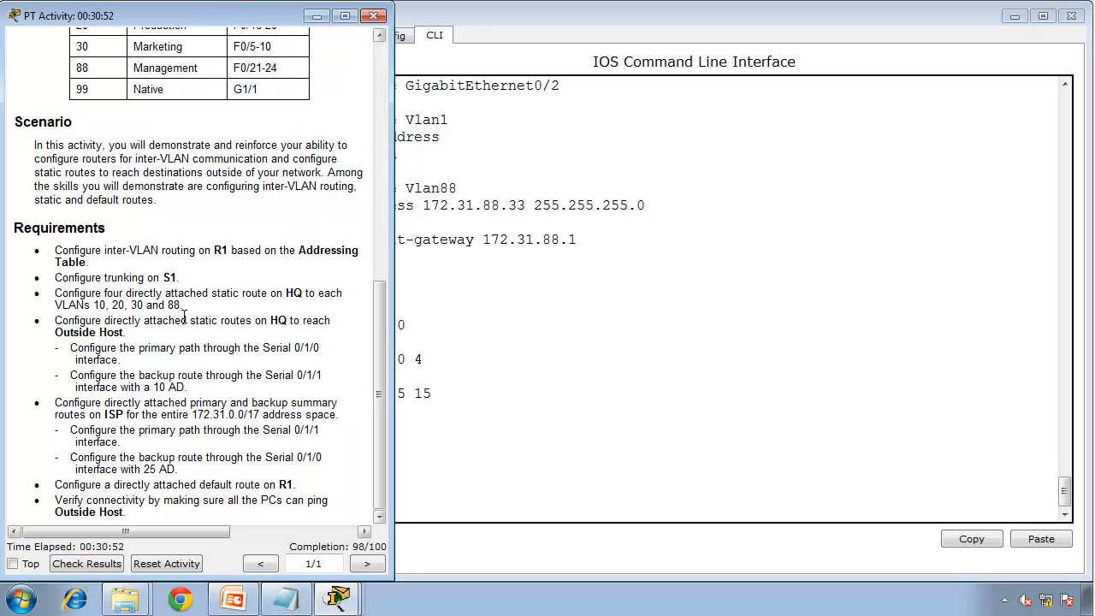
click(455, 311)
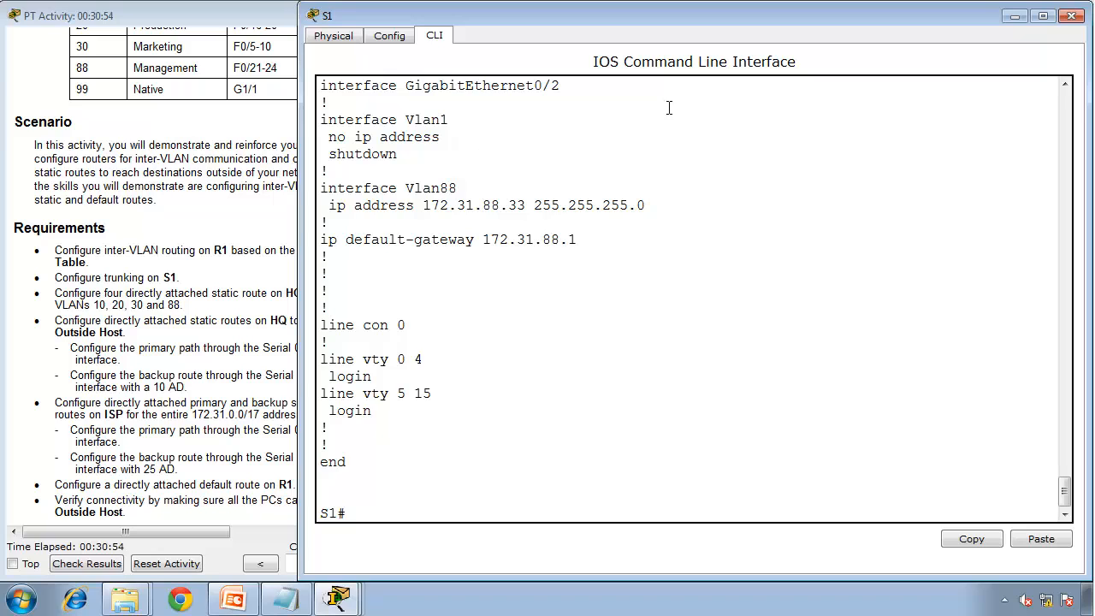
click(1065, 85)
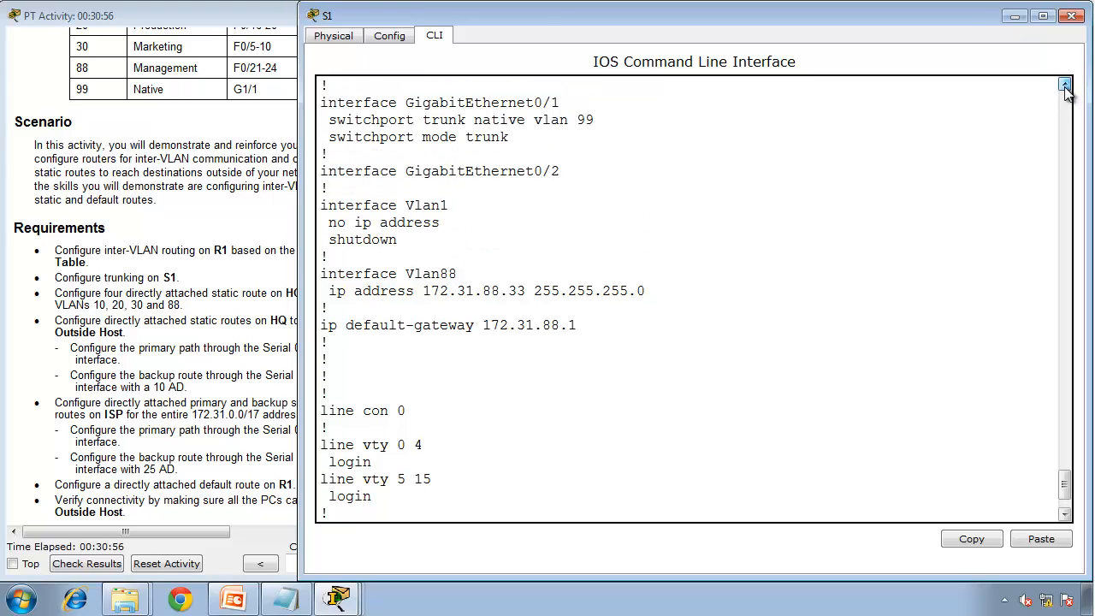
click(1065, 86)
click(1066, 85)
click(1065, 85)
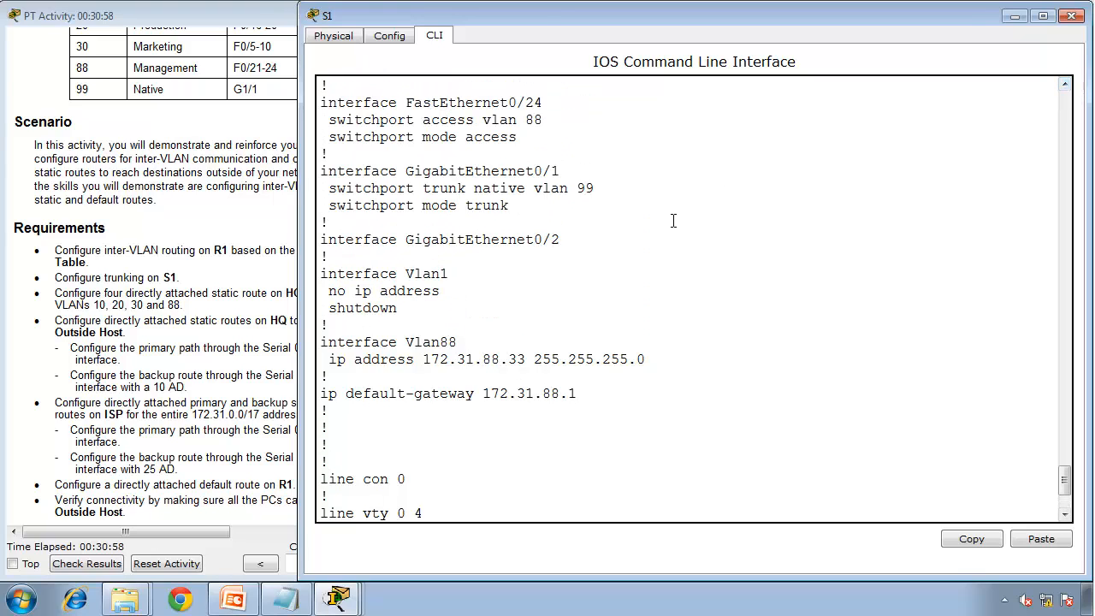
drag(569, 172, 534, 179)
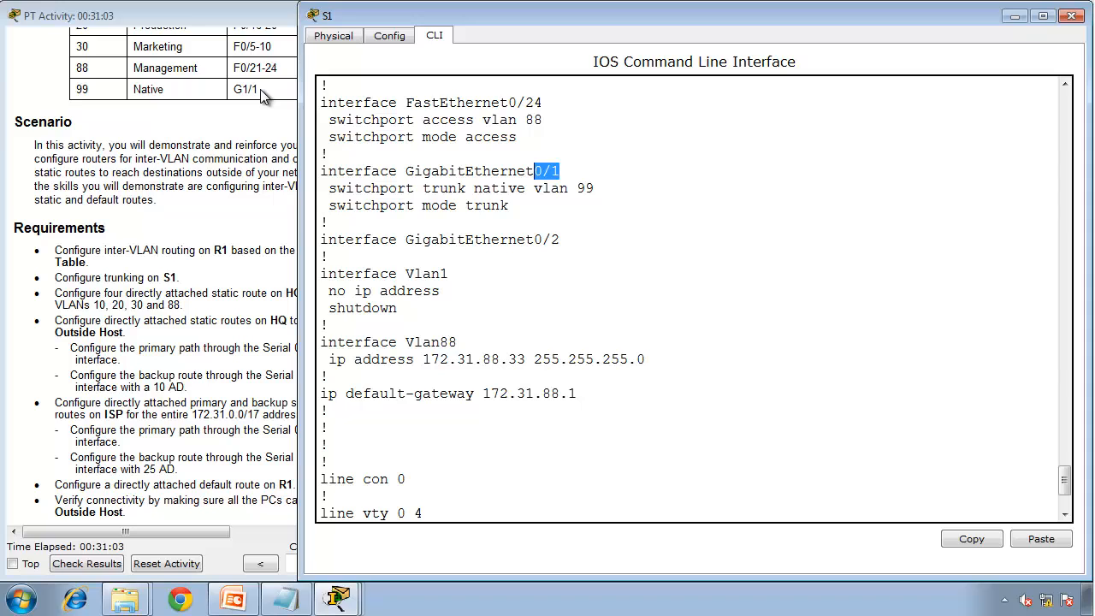
- Check the activity results and bring up the list of assessment items in the Packet Tracer window
click(228, 269)
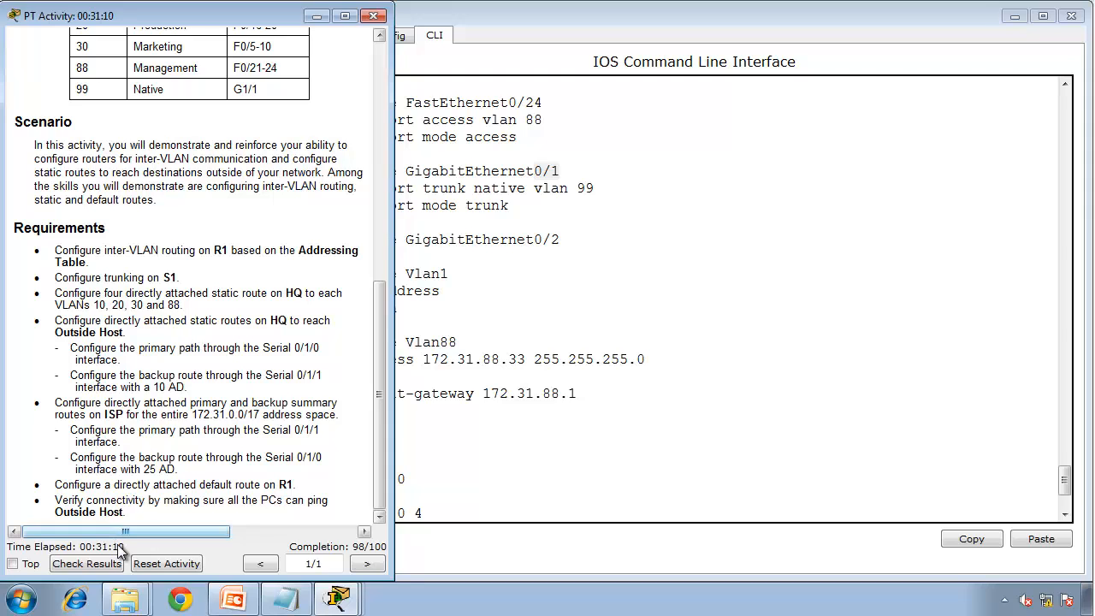
click(111, 566)
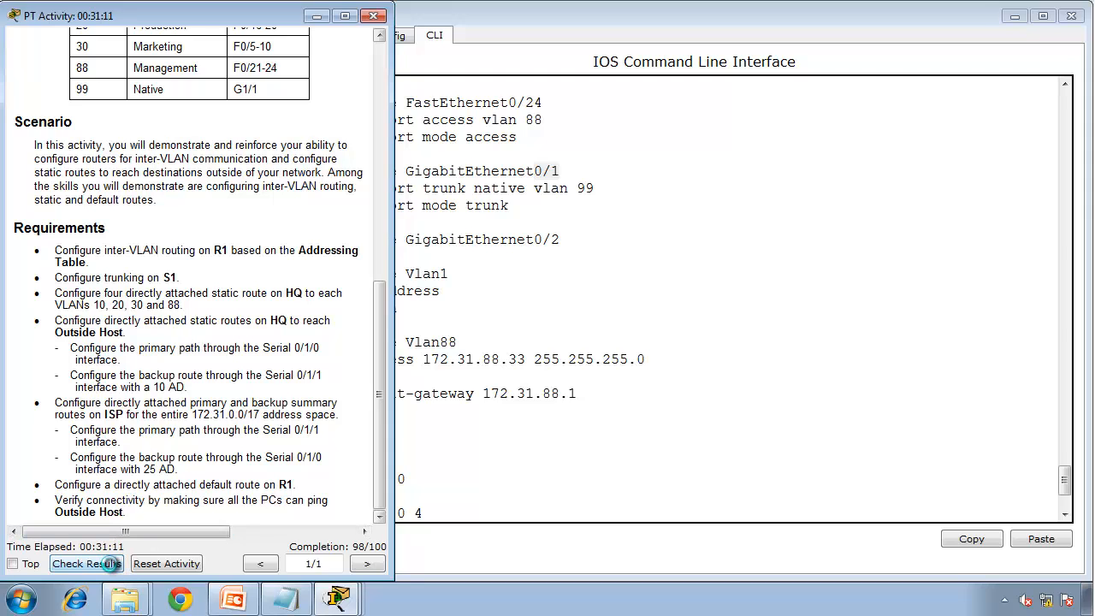
click(503, 407)
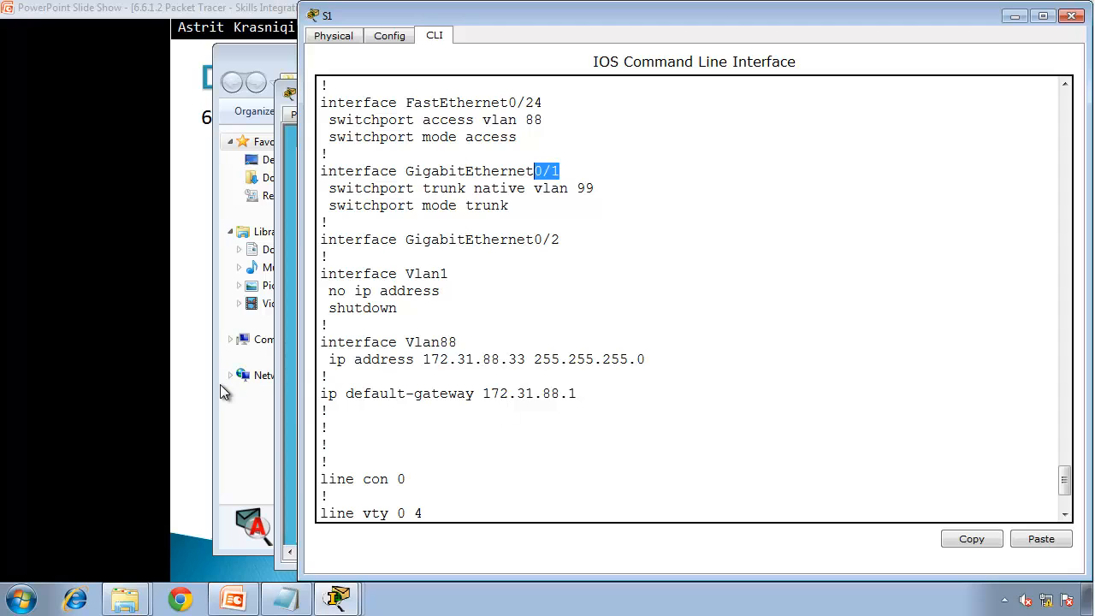
click(337, 599)
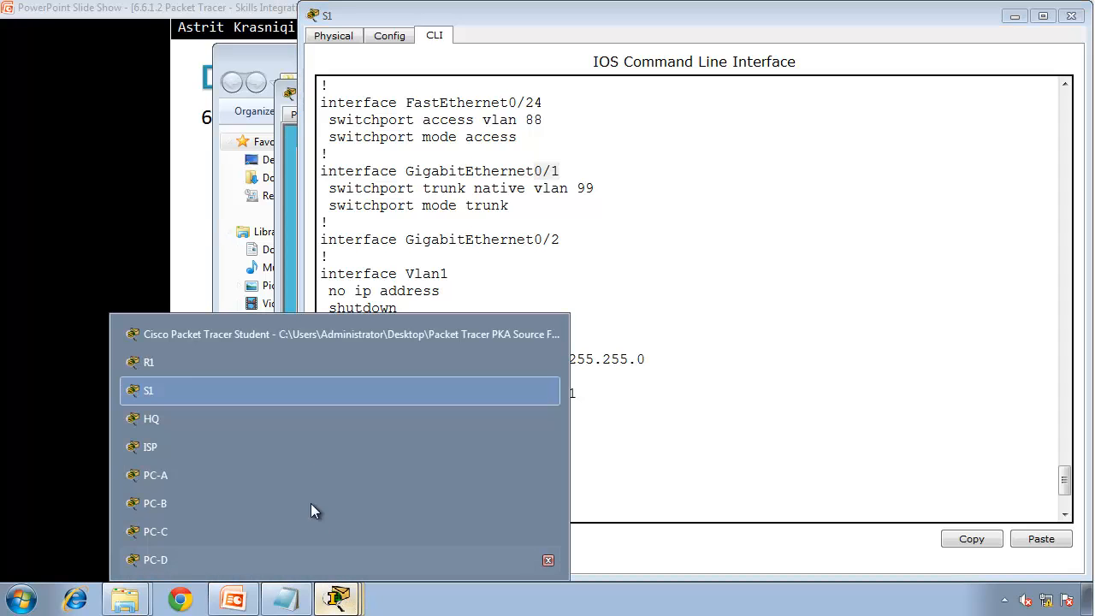
click(295, 325)
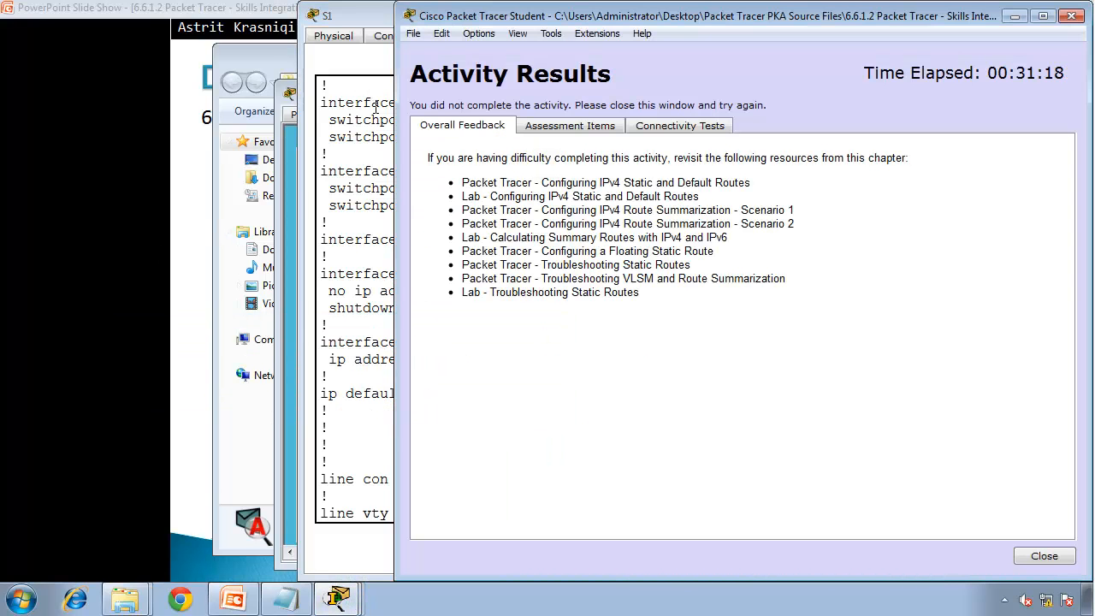
click(511, 33)
click(551, 128)
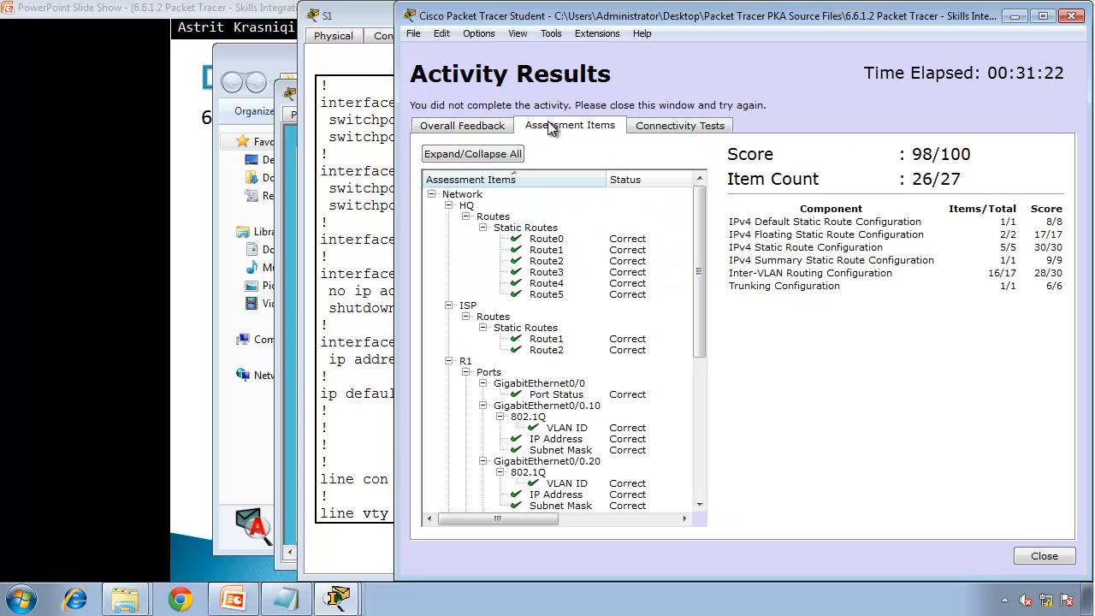
drag(568, 11, 366, 32)
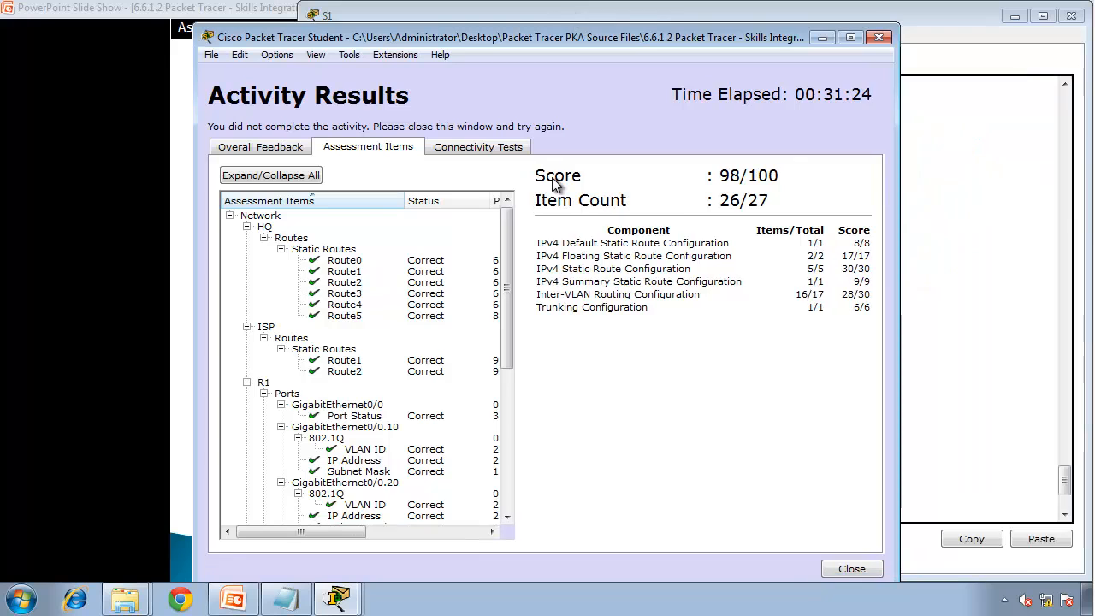
- Examine the assessment items under R1's GigabitEthernet0/0.99 802.1Q settings with full item names readable, and close the activity results
click(849, 40)
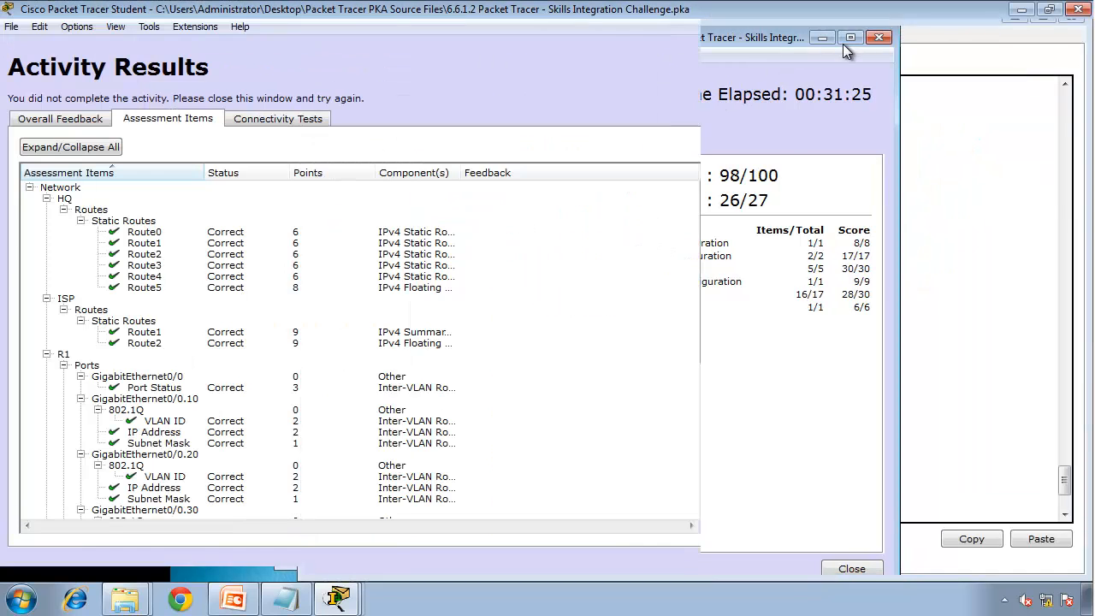
click(708, 381)
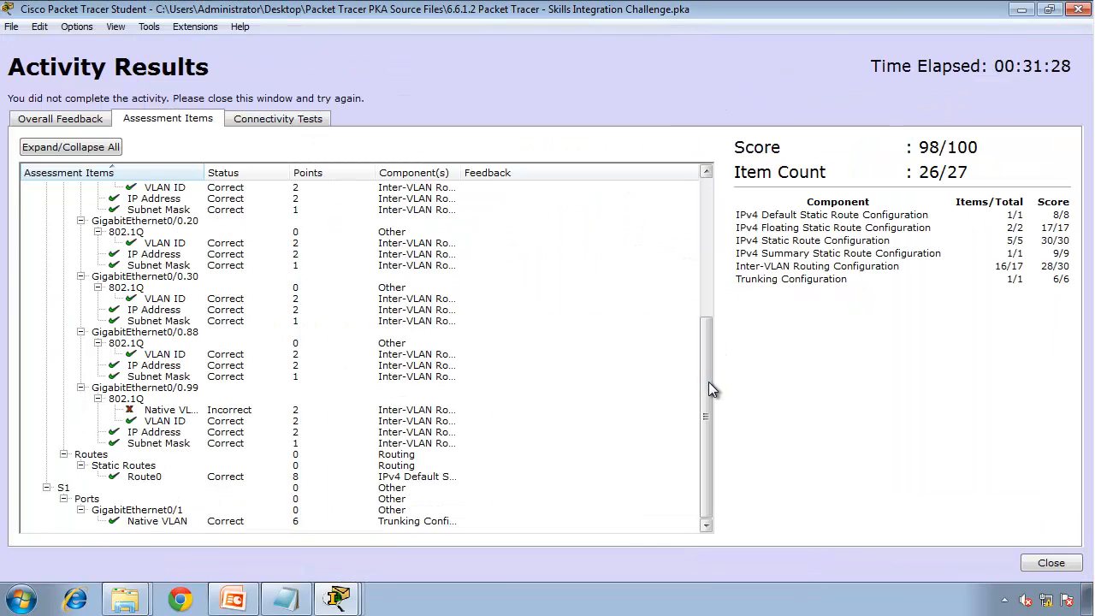
click(169, 414)
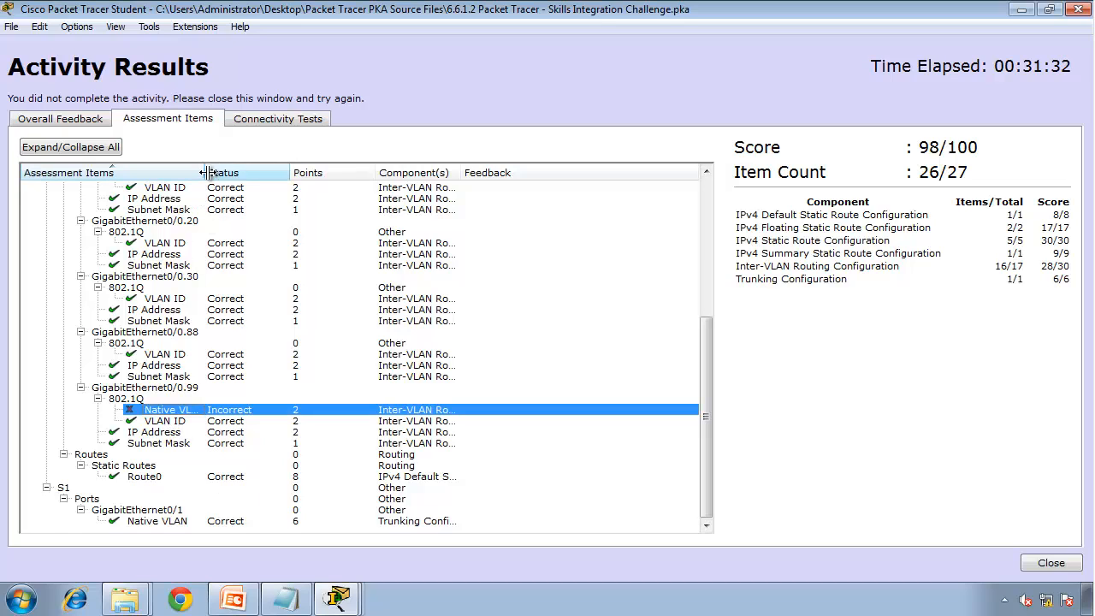
drag(214, 177, 36, 454)
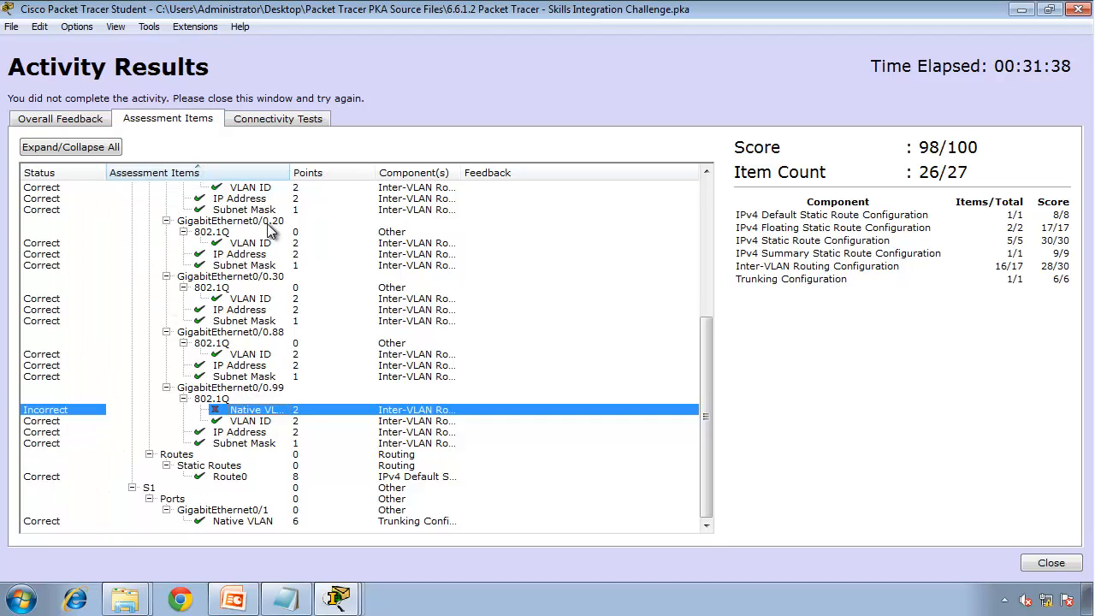
drag(289, 171, 387, 179)
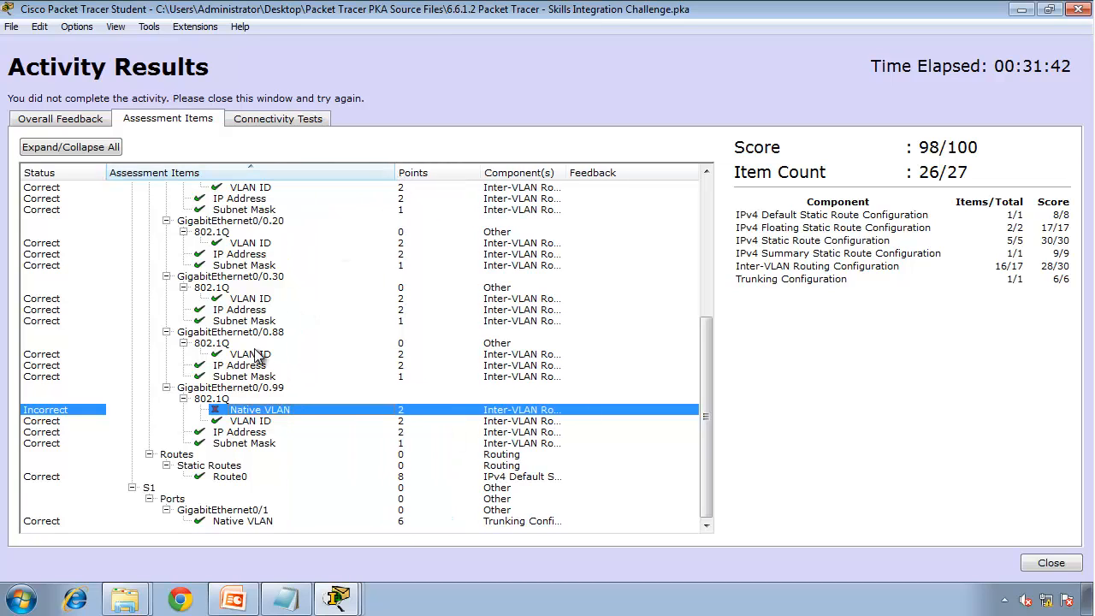
click(228, 399)
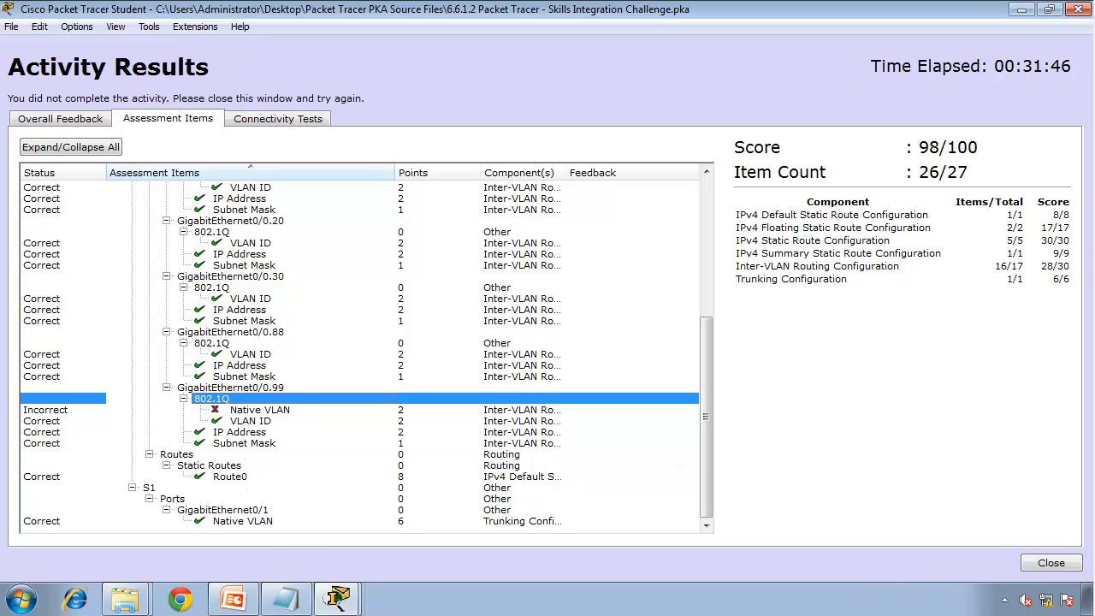
click(1050, 564)
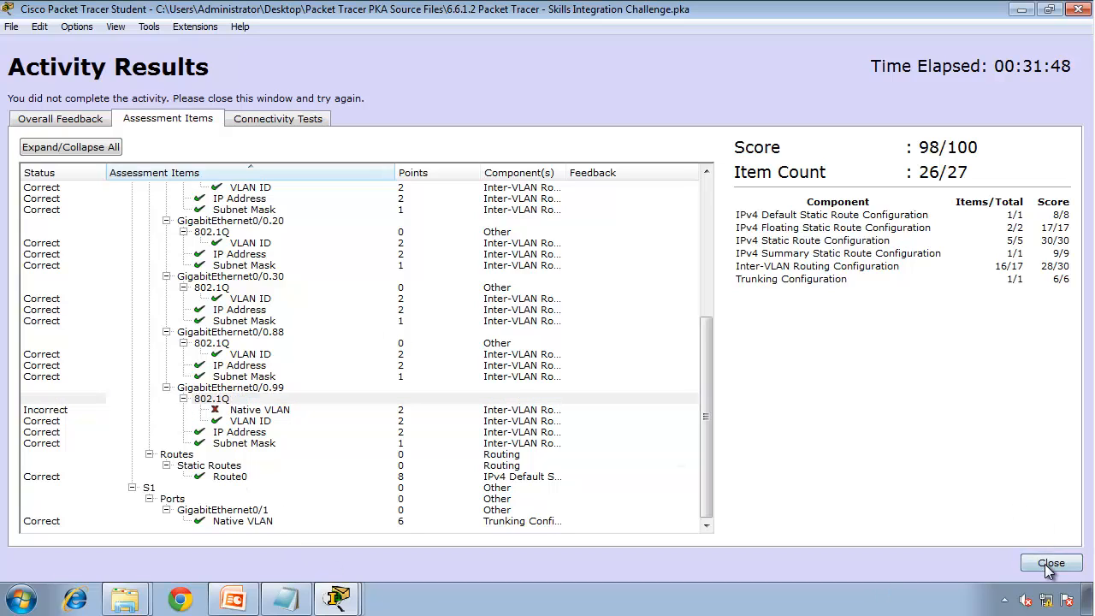
click(1050, 564)
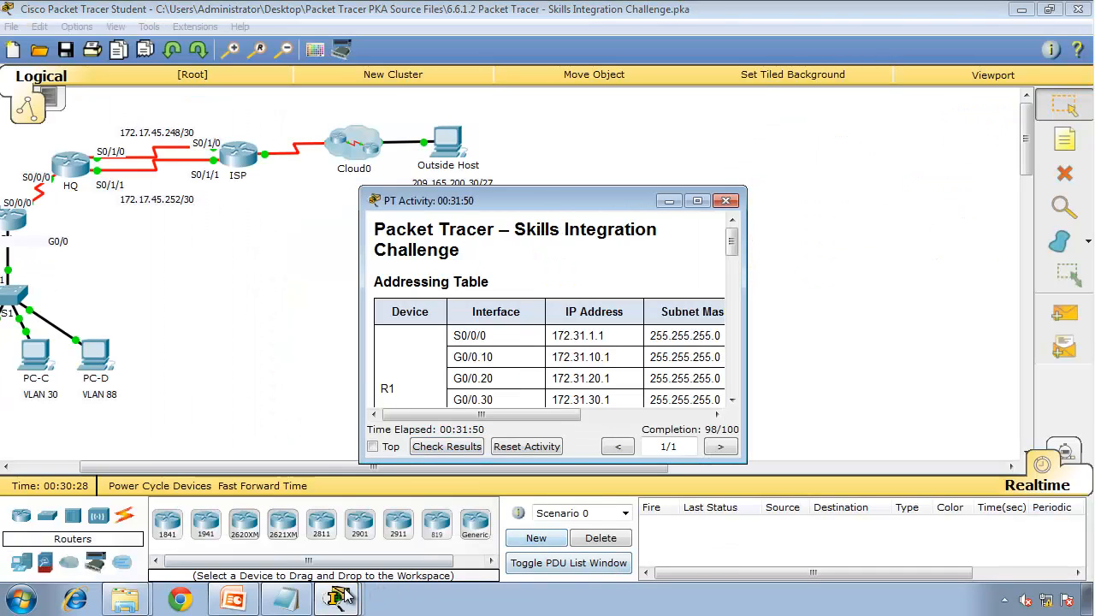
- In Notepad, change the GigabitEthernet0/0.99 encapsulation line to "encapsulation dot1Q 99 native" and copy that whole interface block
click(290, 601)
drag(664, 476, 616, 460)
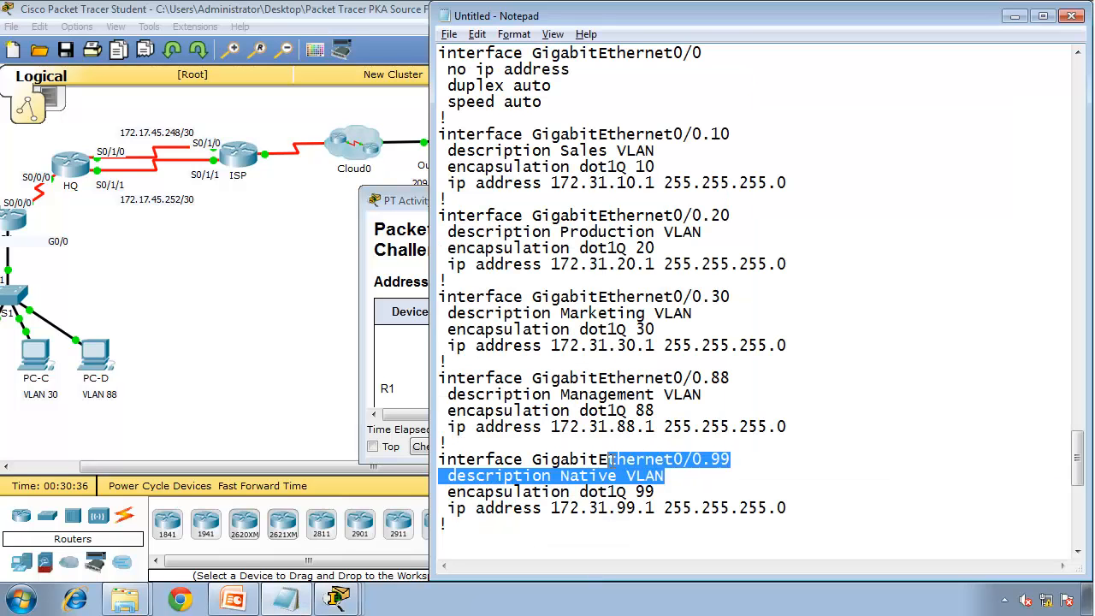
click(662, 490)
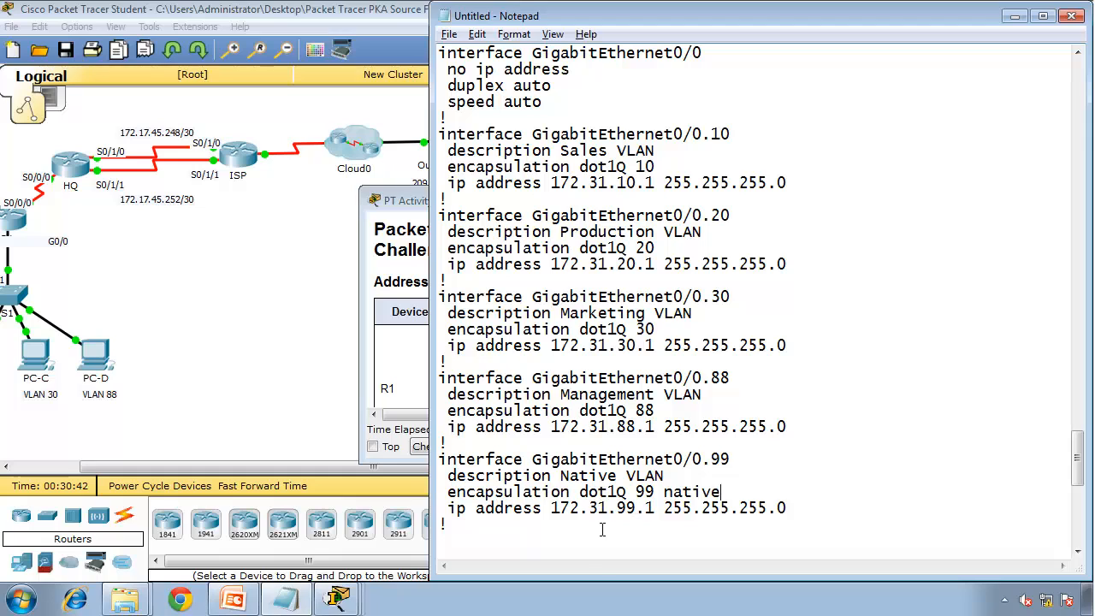
drag(569, 526, 421, 447)
right_click(444, 463)
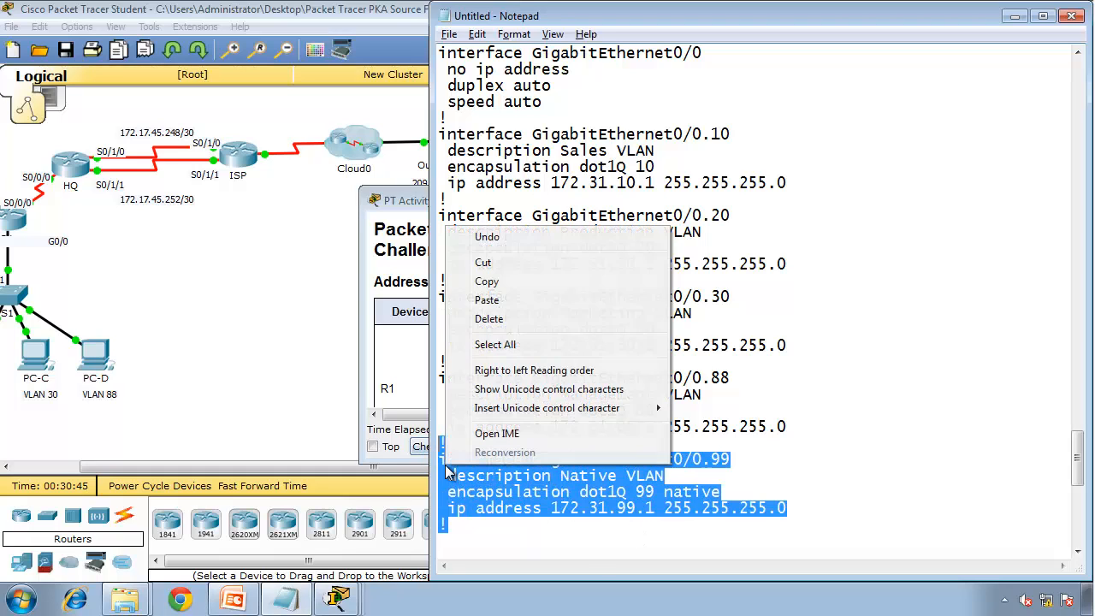
click(486, 284)
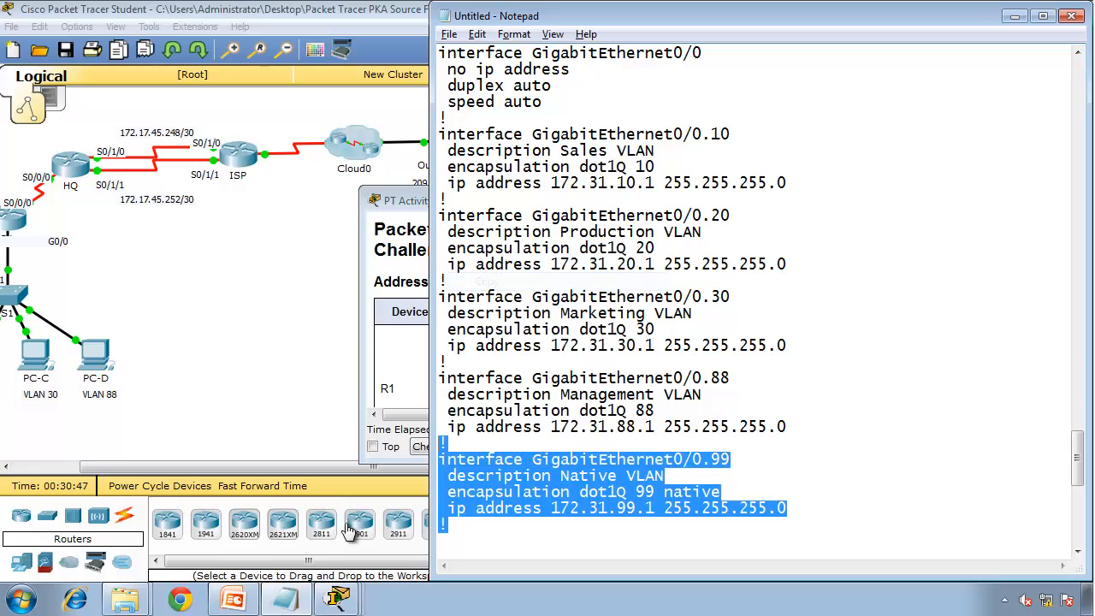
- In R1's command line, enter global configuration mode and paste the copied GigabitEthernet0/0.99 block with native VLAN 99 encapsulation
click(339, 599)
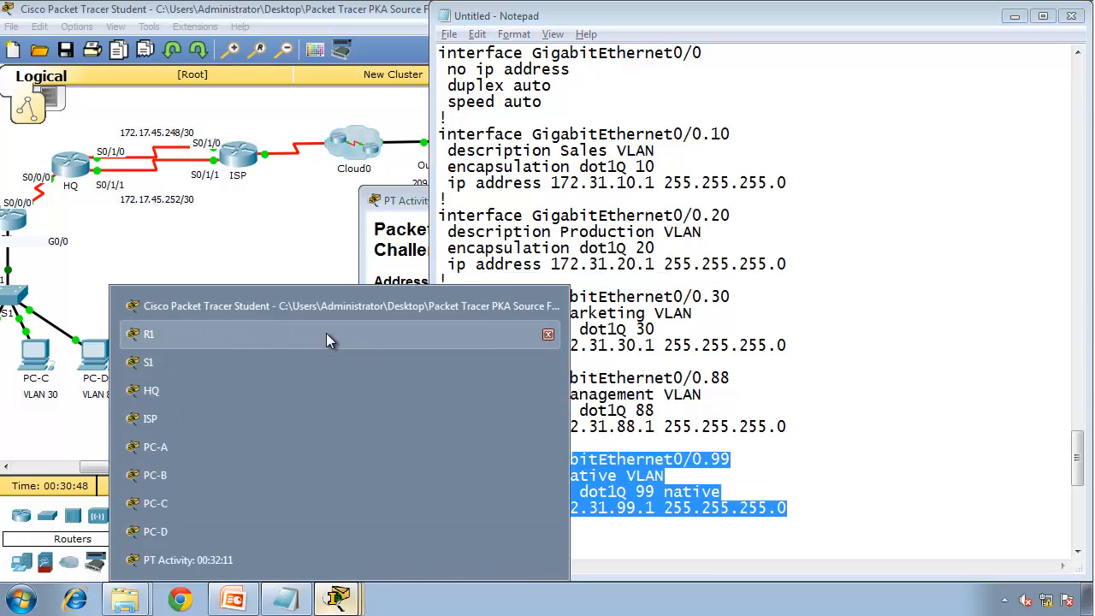
click(332, 340)
key(ctrl+c)
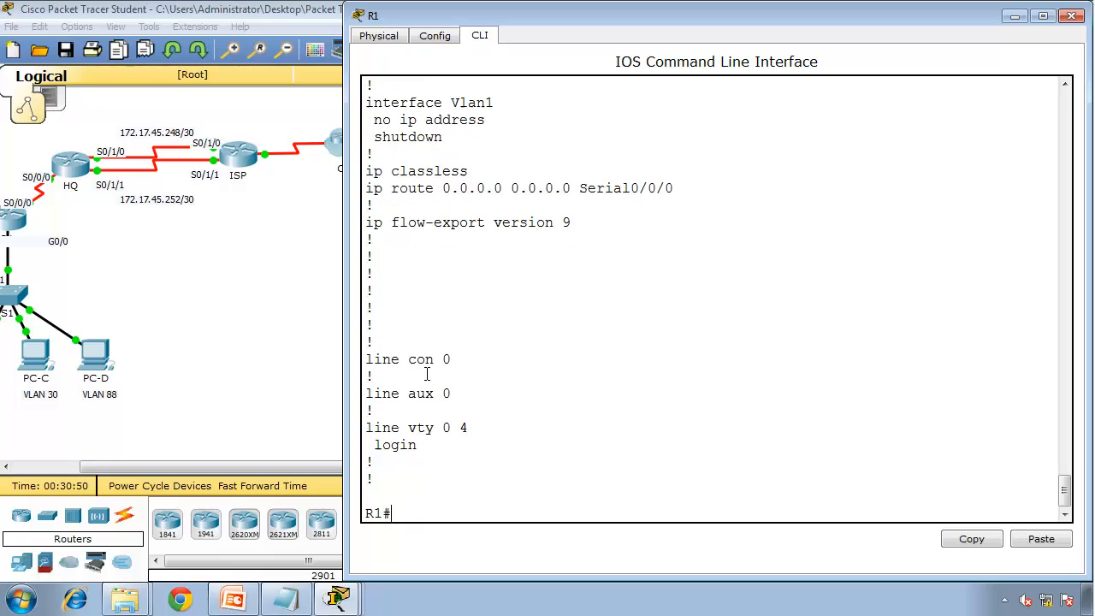
text(conf t)
key(Return)
right_click(510, 387)
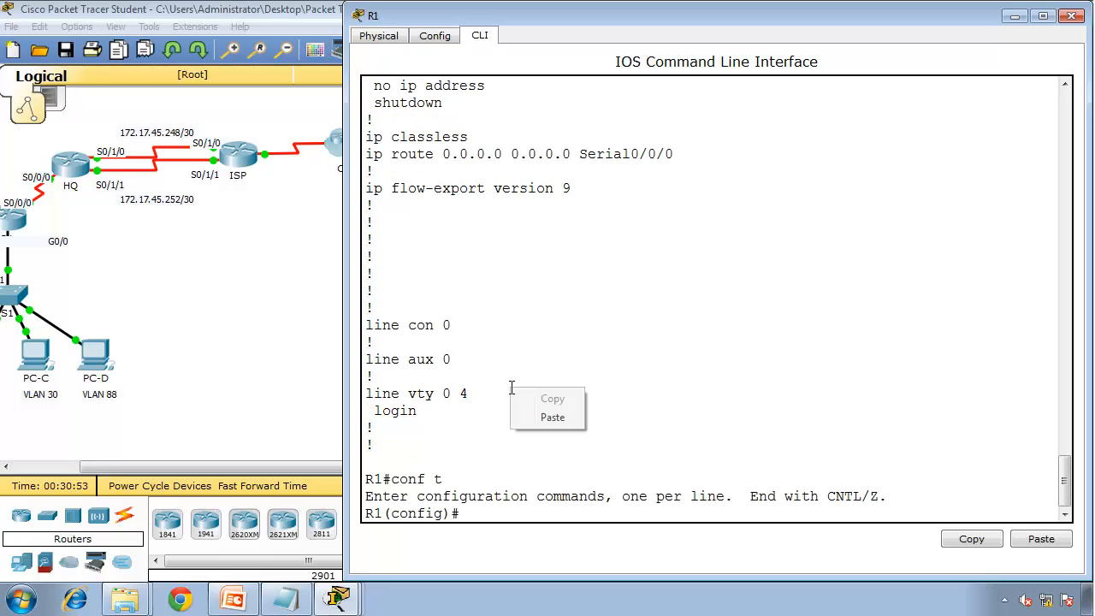
click(547, 418)
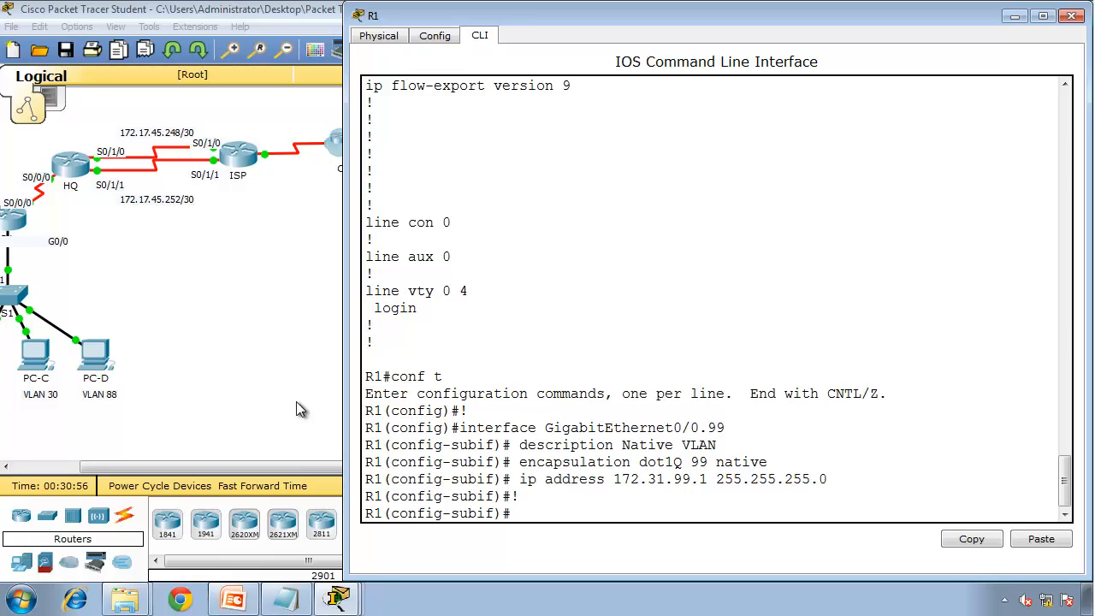
- Check the completion score in the maximized PT Activity window and switch to the PowerPoint slide show
click(337, 595)
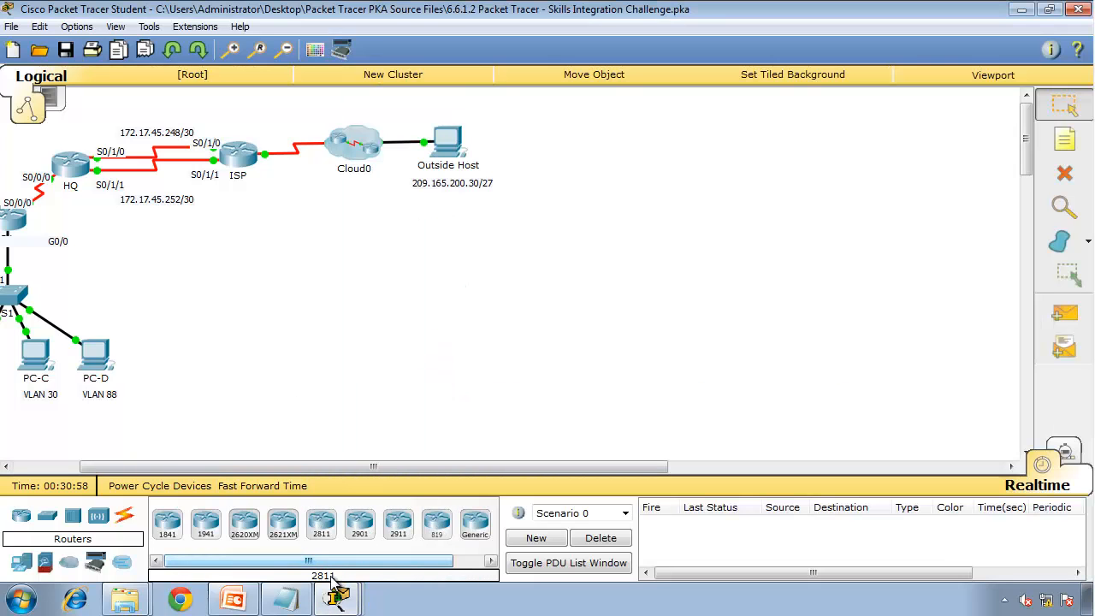
click(337, 596)
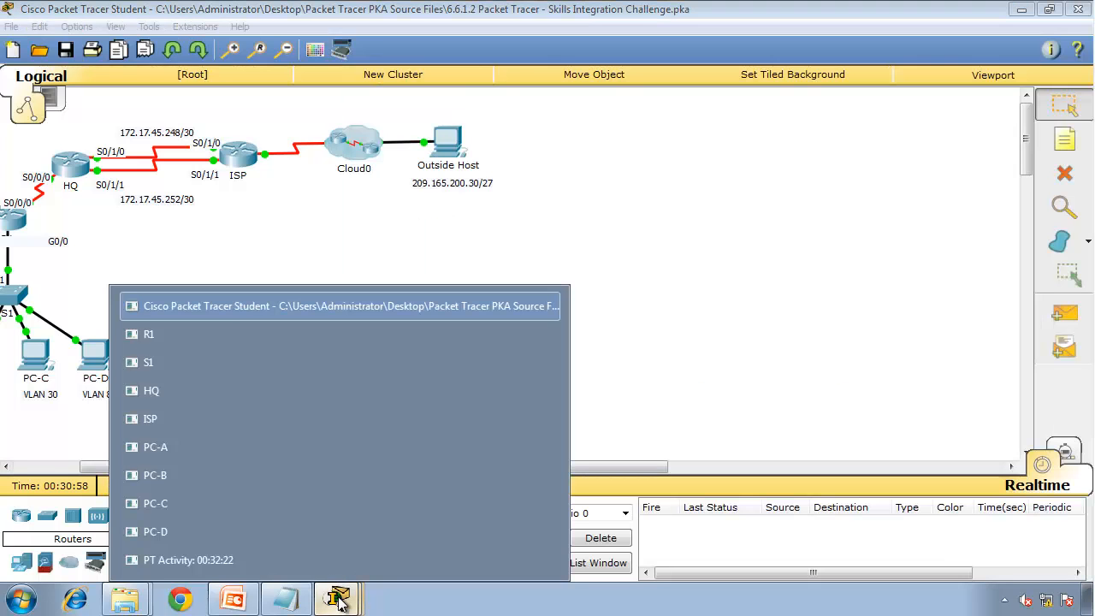
click(297, 563)
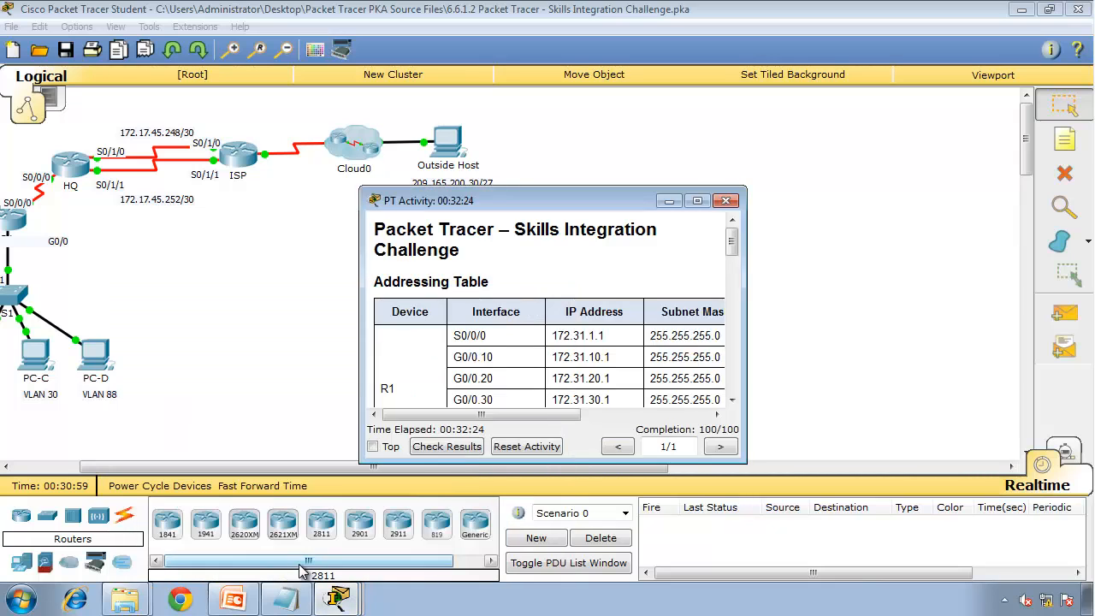
click(697, 200)
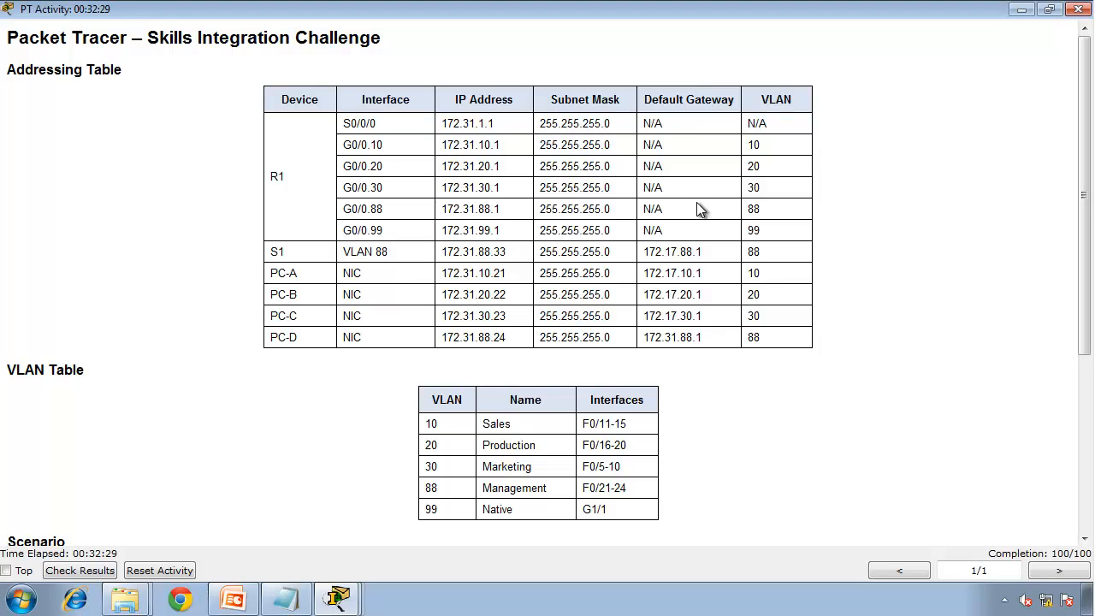
click(236, 600)
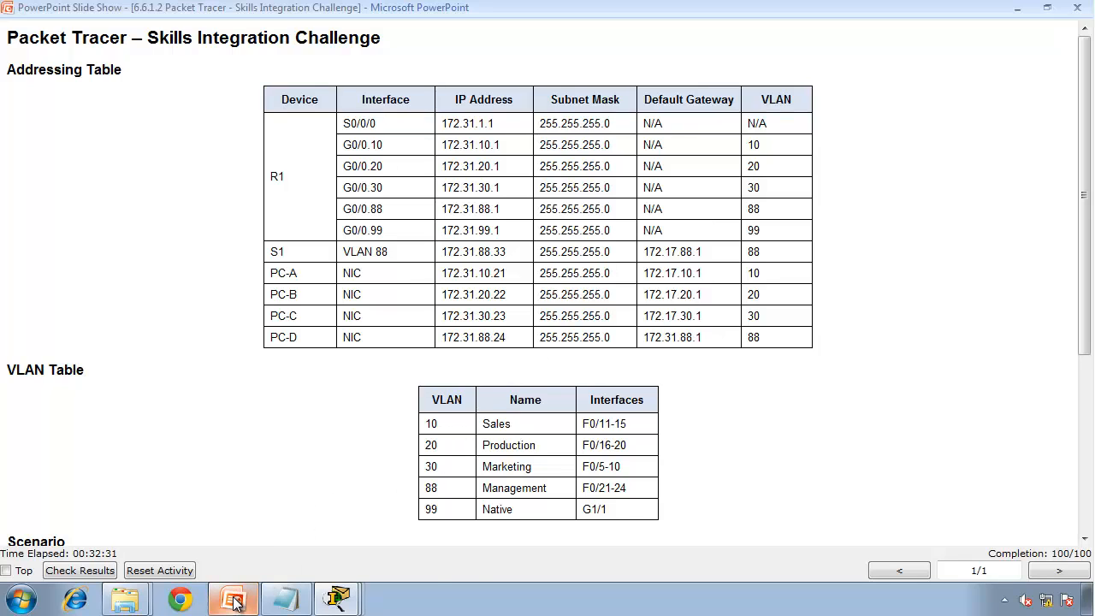